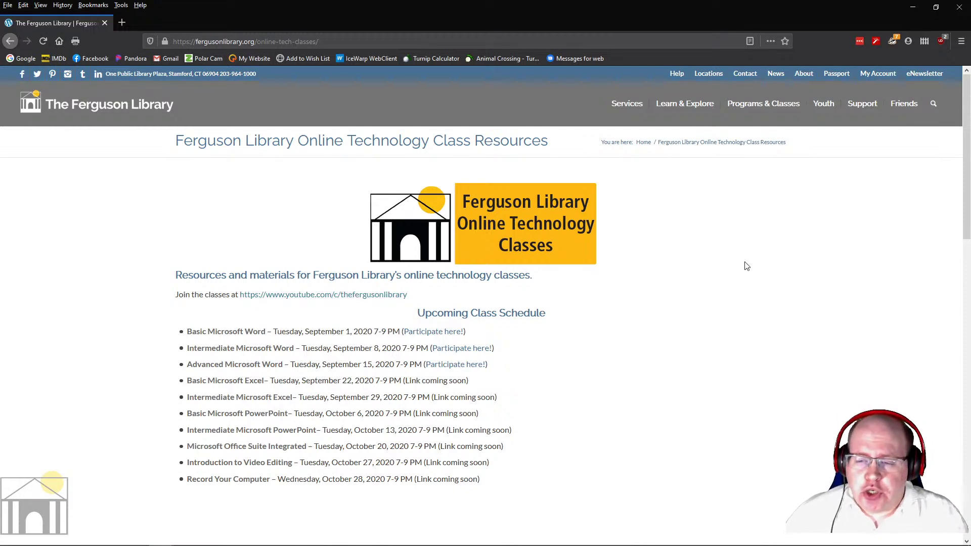
# - Expand the Advanced Microsoft Word section in the library page's class materials to show its links
pyautogui.scroll(-6, 671, 280)
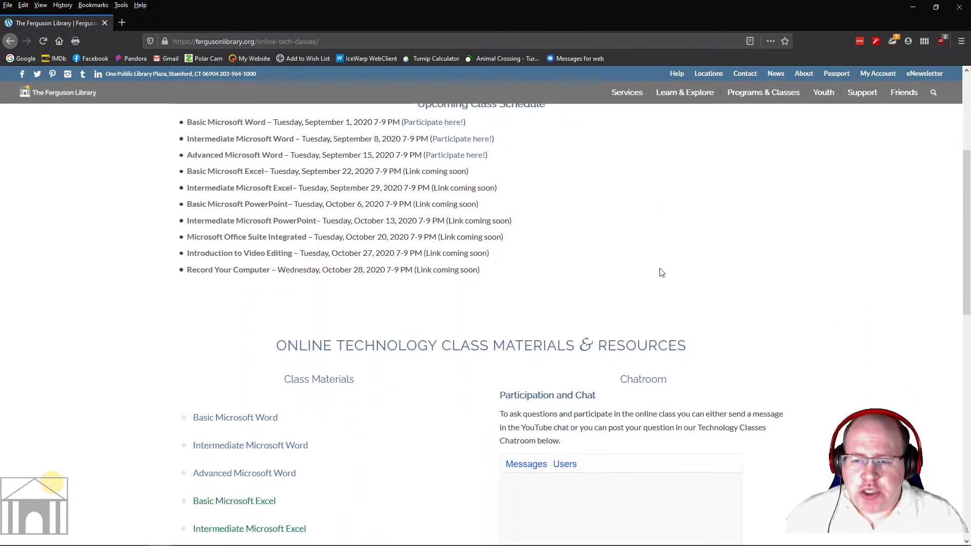
pyautogui.scroll(-2, 660, 272)
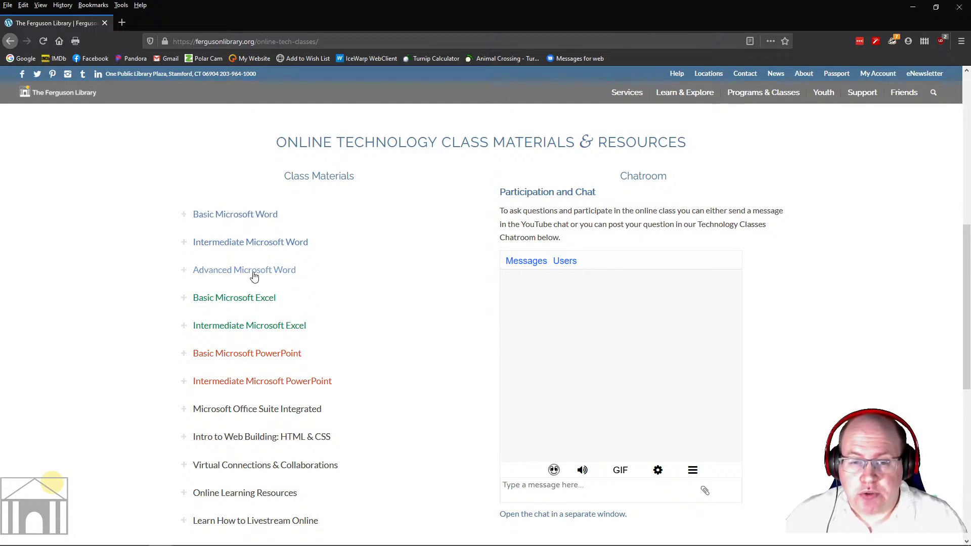
pyautogui.click(227, 276)
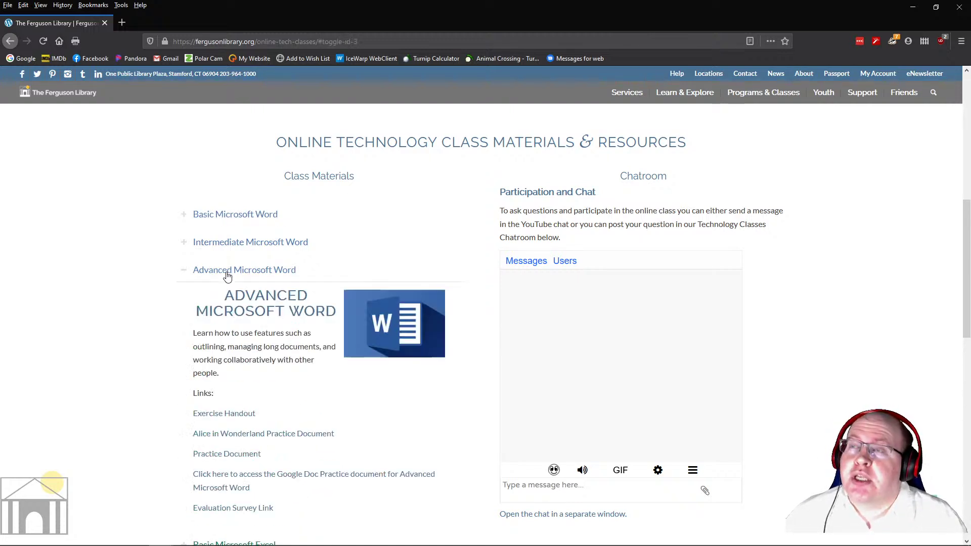
pyautogui.scroll(-1, 228, 363)
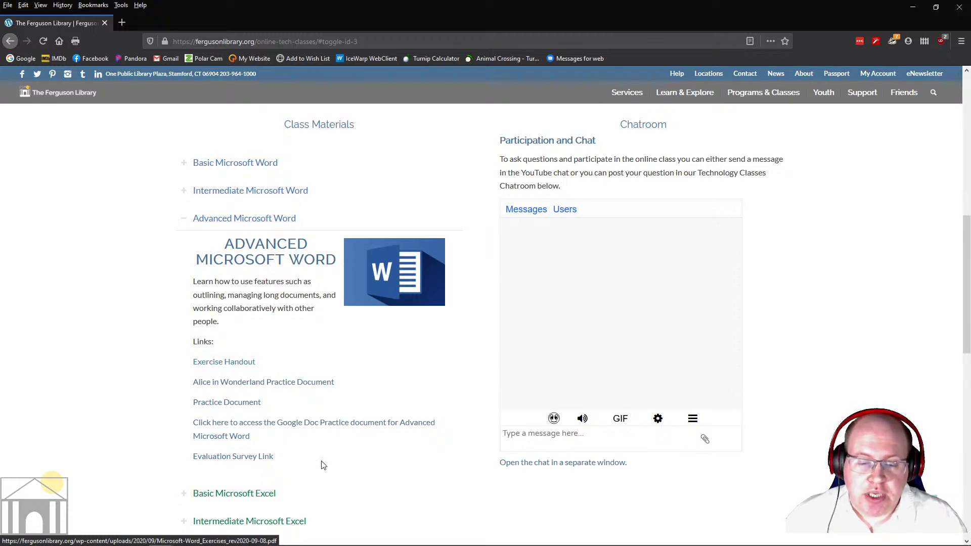
# - Switch to Acrobat Reader, fit the whole first page of the exercise handout in view, and minimize it to return to the class page
pyautogui.moveTo(205, 543)
pyautogui.click(186, 521)
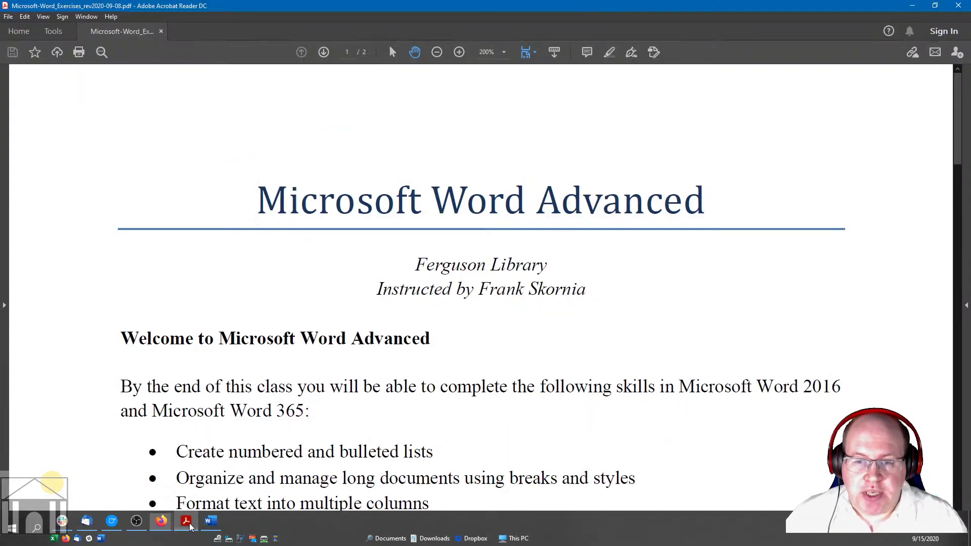
pyautogui.click(534, 56)
pyautogui.click(561, 84)
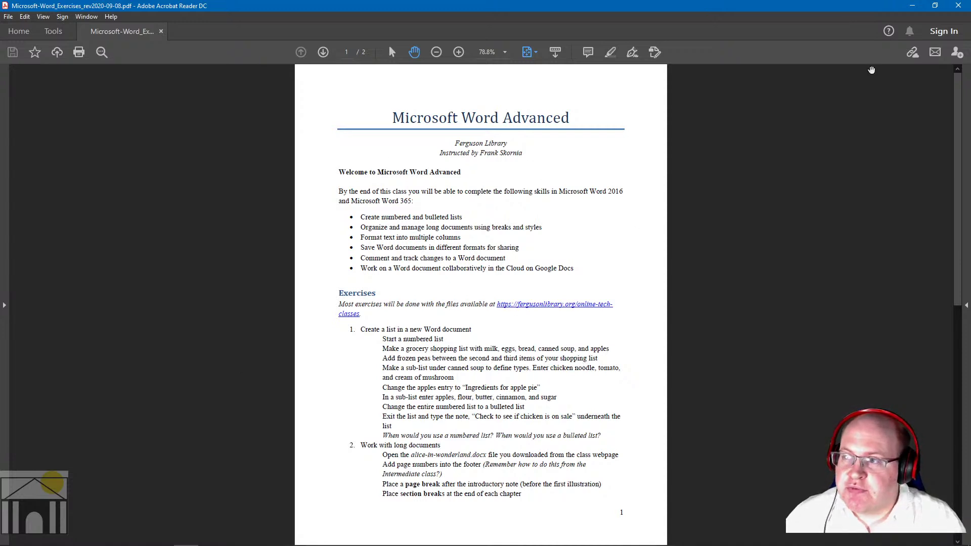
pyautogui.click(911, 5)
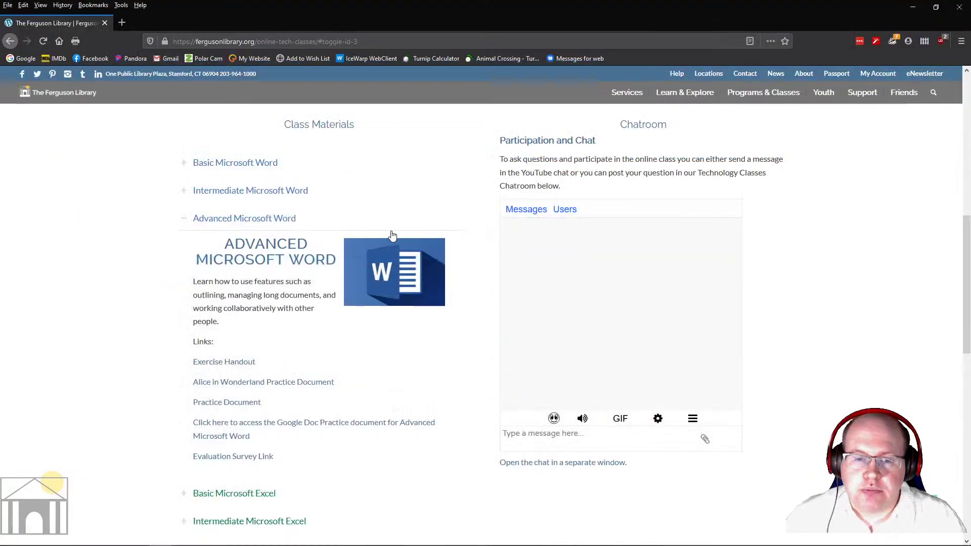
# - Check the link options for the Alice in Wonderland Practice Document and view the evaluation survey in a separate tab, closing it after viewing
pyautogui.rightClick(239, 387)
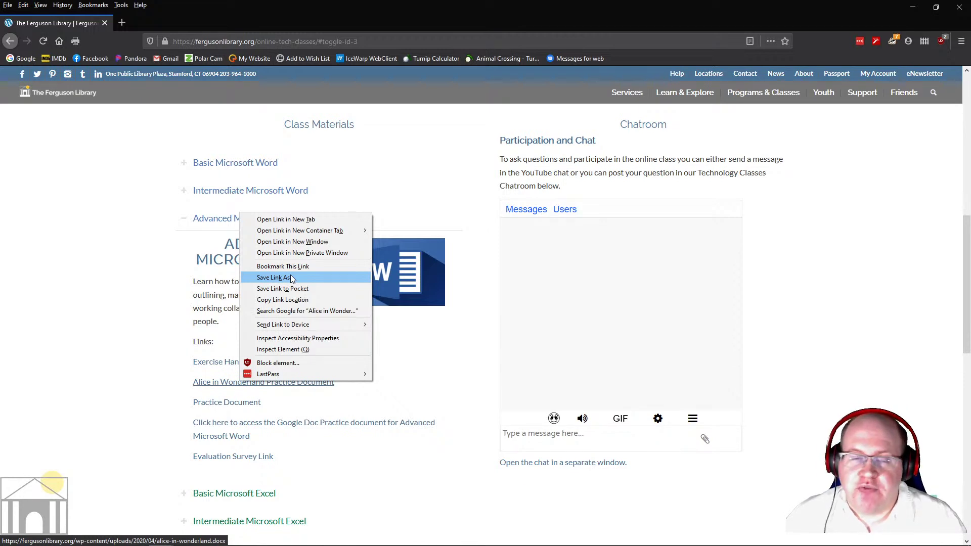
pyautogui.click(113, 332)
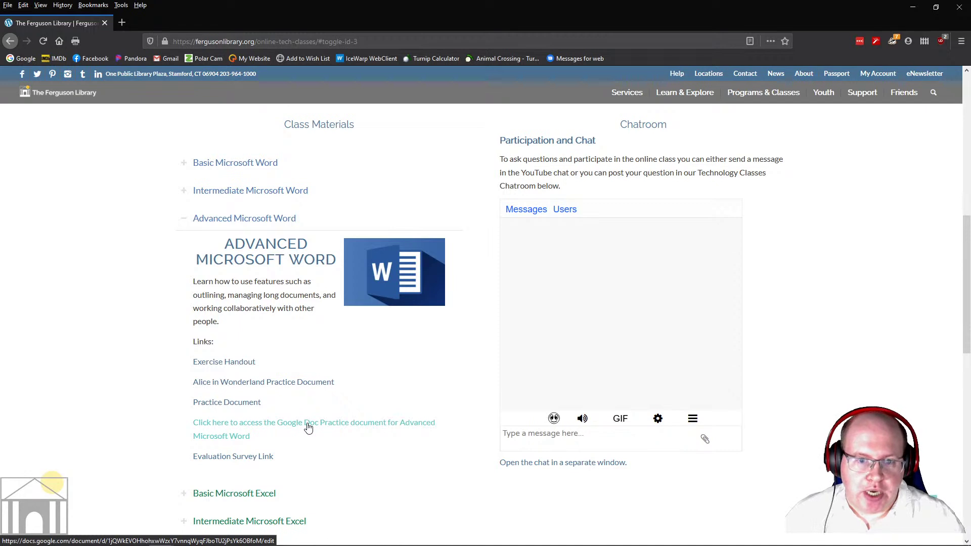
pyautogui.middleClick(254, 456)
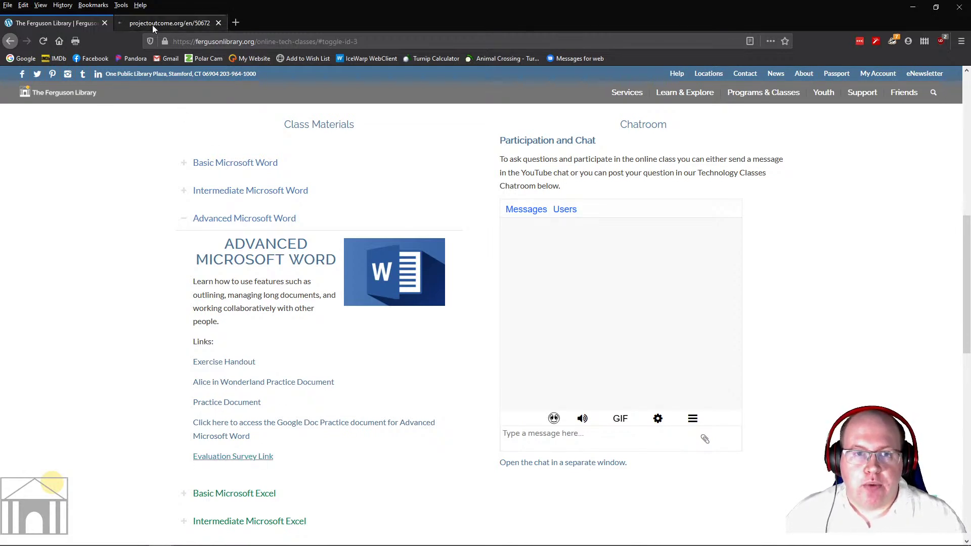
pyautogui.click(161, 23)
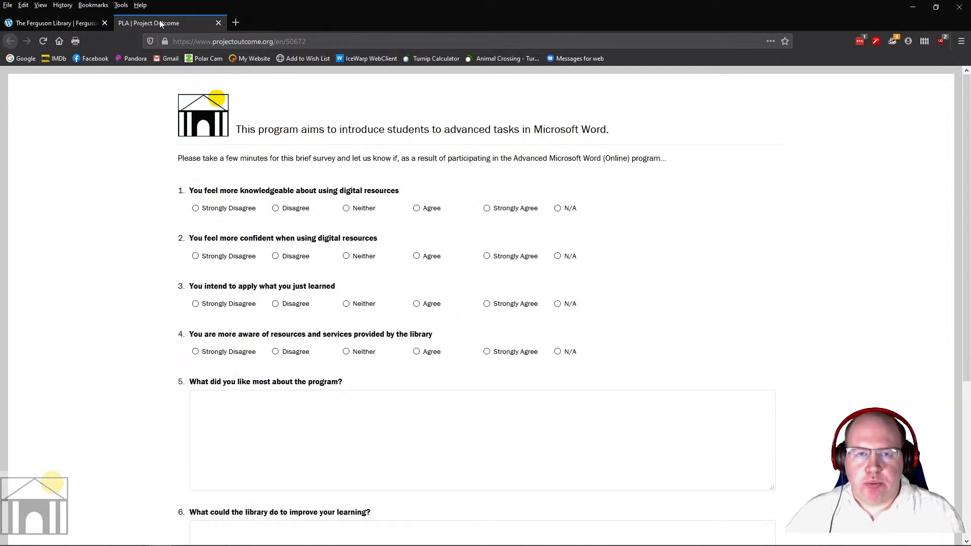
pyautogui.click(219, 23)
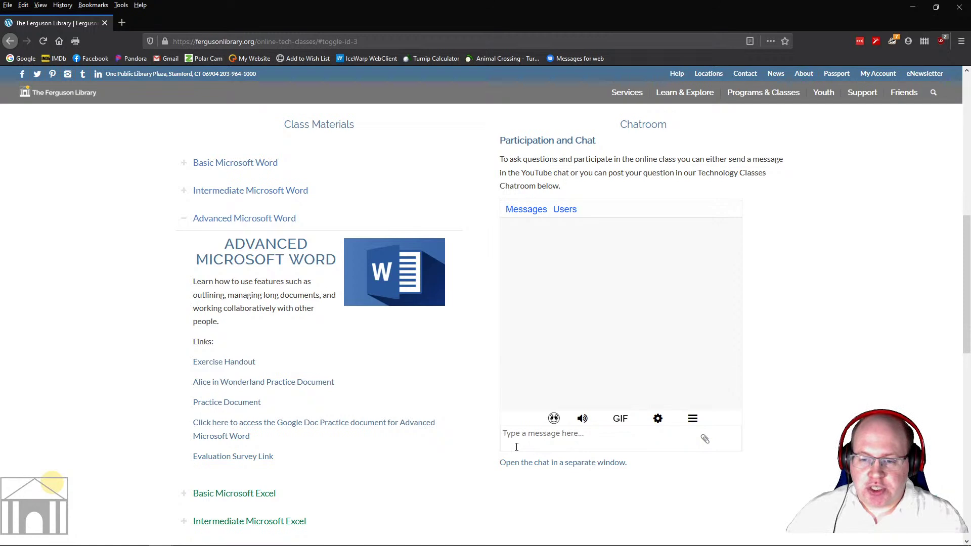
# - Post the message "Please ask questions here" in the class chatroom
pyautogui.click(582, 436)
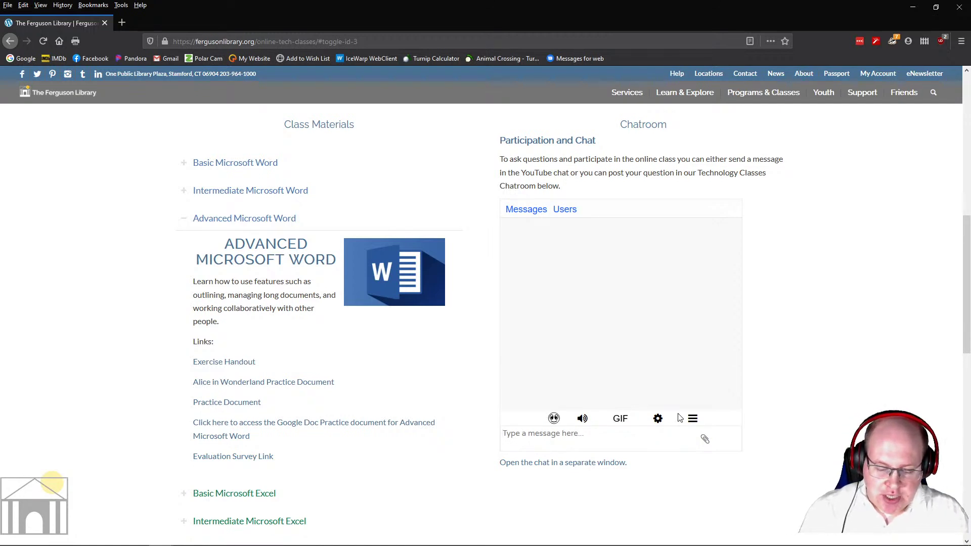
pyautogui.write('Ple')
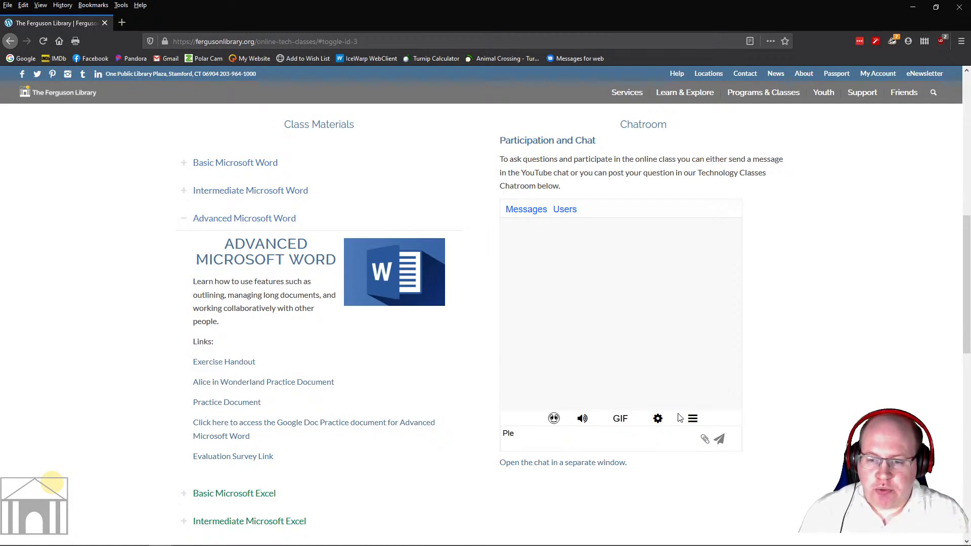
pyautogui.write('ase ask questions')
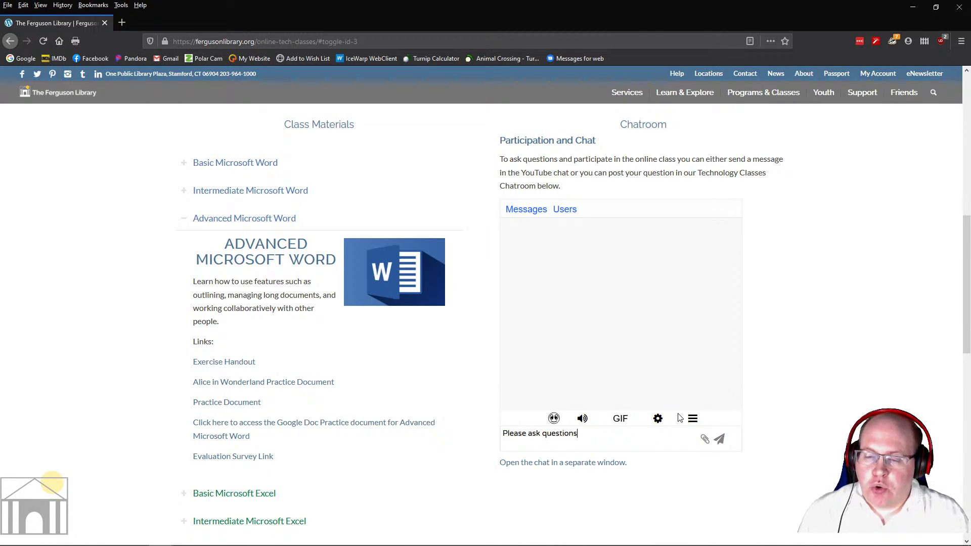
pyautogui.write(' here')
pyautogui.press('Return')
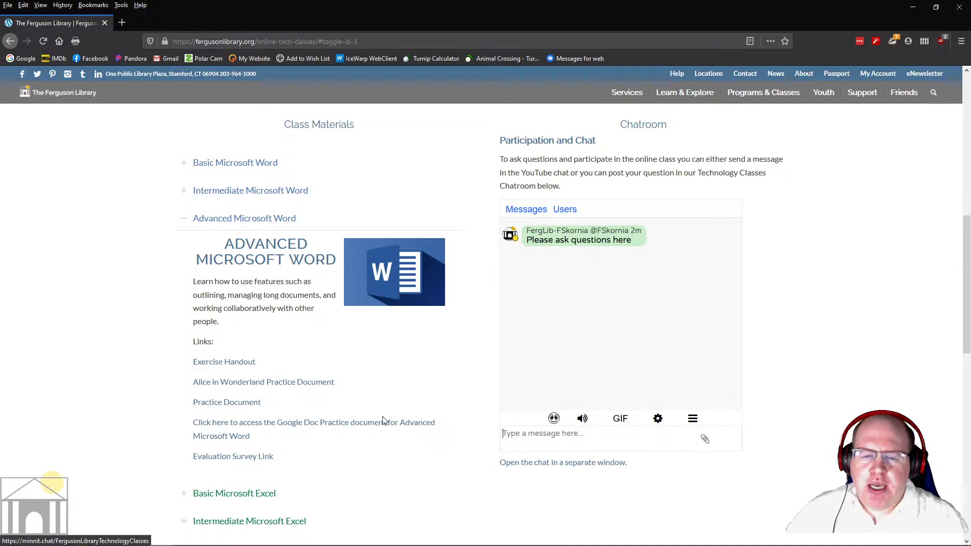
# - Review the exercise handout in Acrobat Reader and the upcoming class schedule on the library page in Firefox, ending on the handout
pyautogui.moveTo(217, 543)
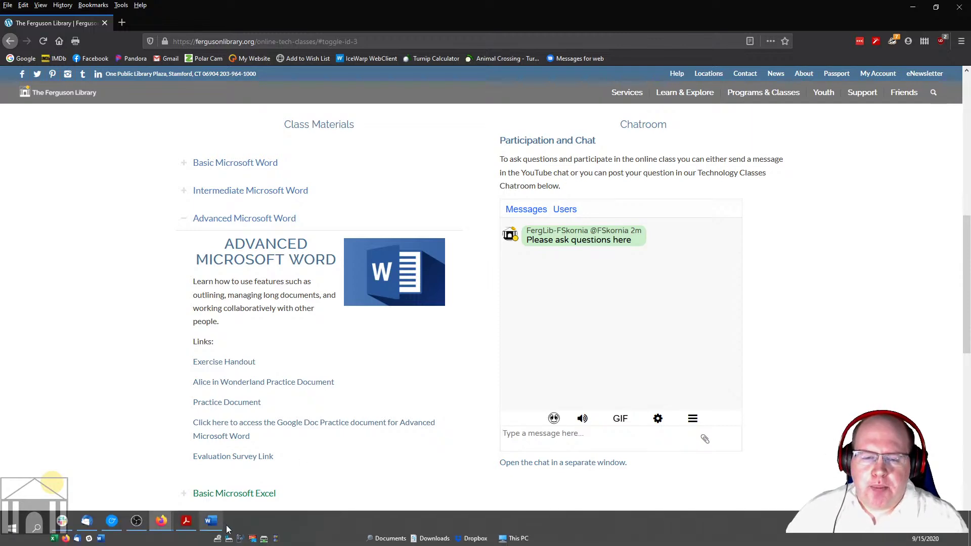
pyautogui.click(186, 526)
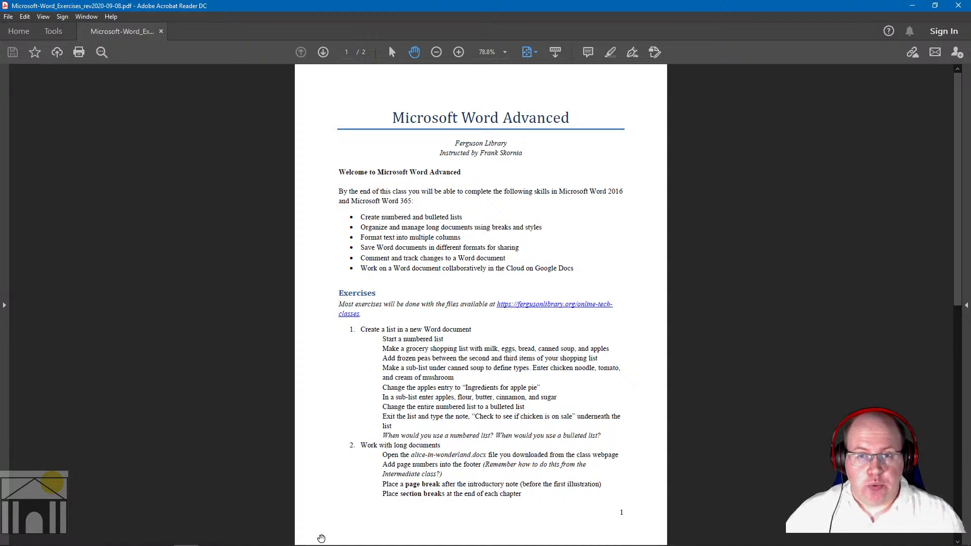
pyautogui.moveTo(170, 542)
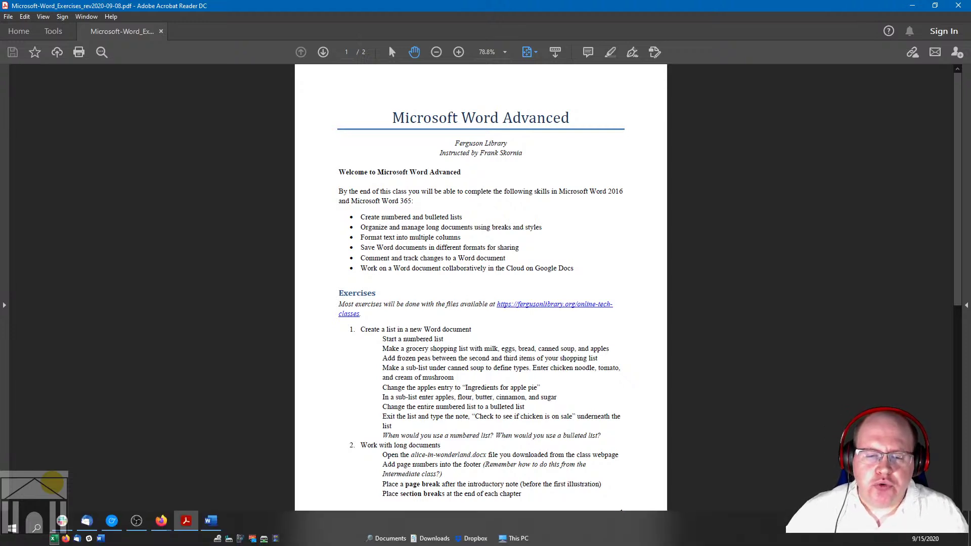
pyautogui.click(160, 522)
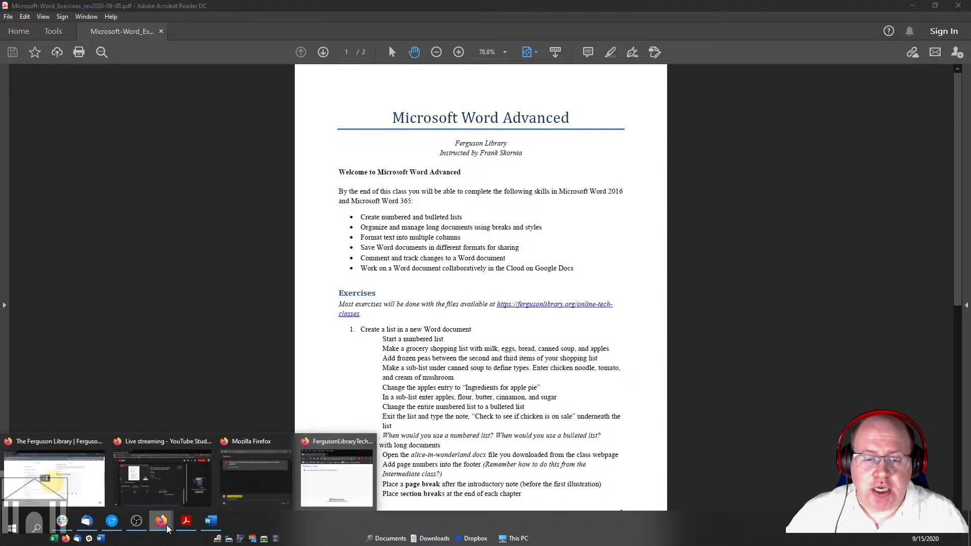
pyautogui.click(87, 493)
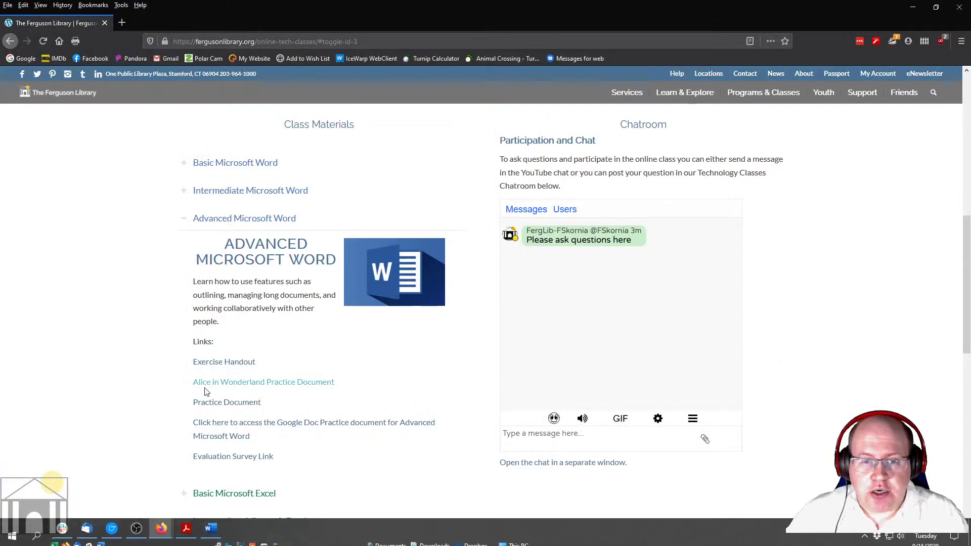
pyautogui.scroll(10, 316, 281)
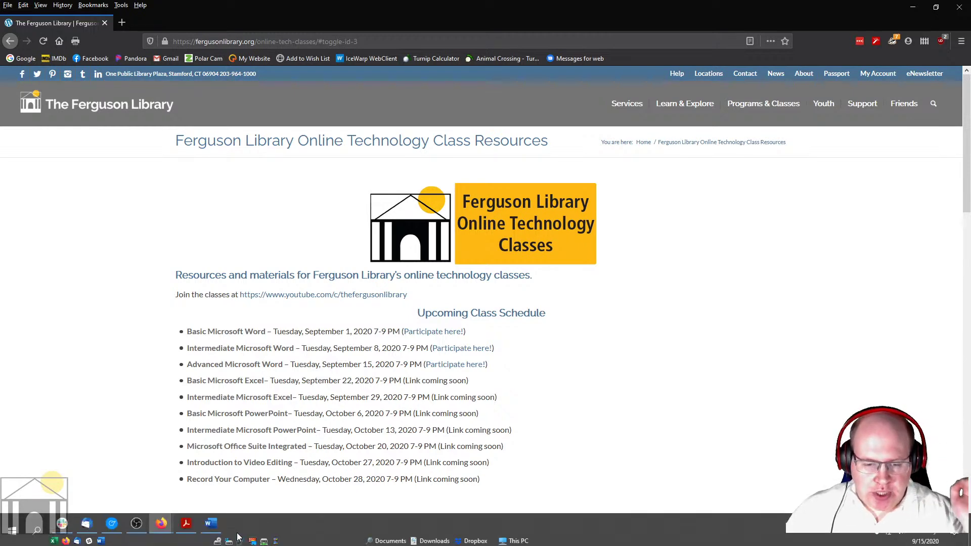
pyautogui.click(187, 521)
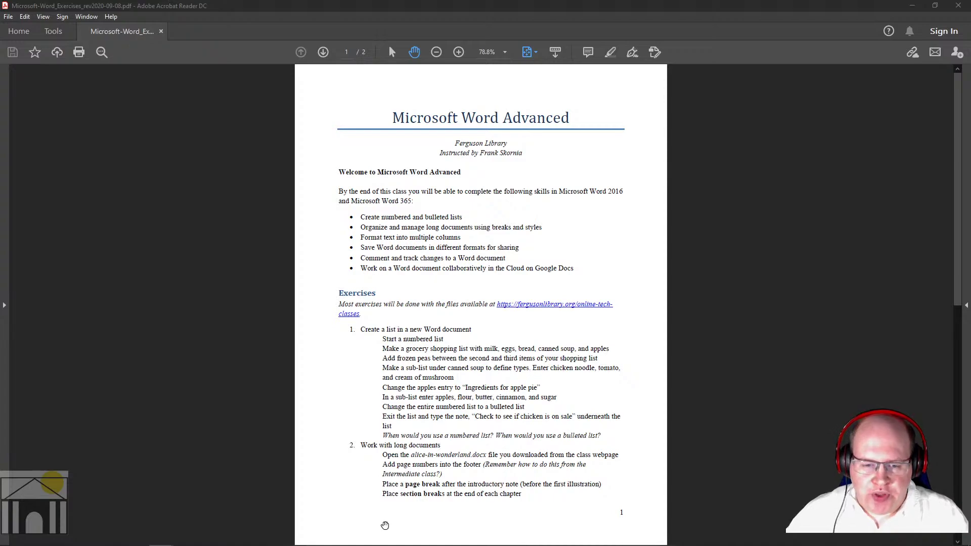
# - Switch to Word and create a new blank document
pyautogui.moveTo(147, 545)
pyautogui.click(210, 521)
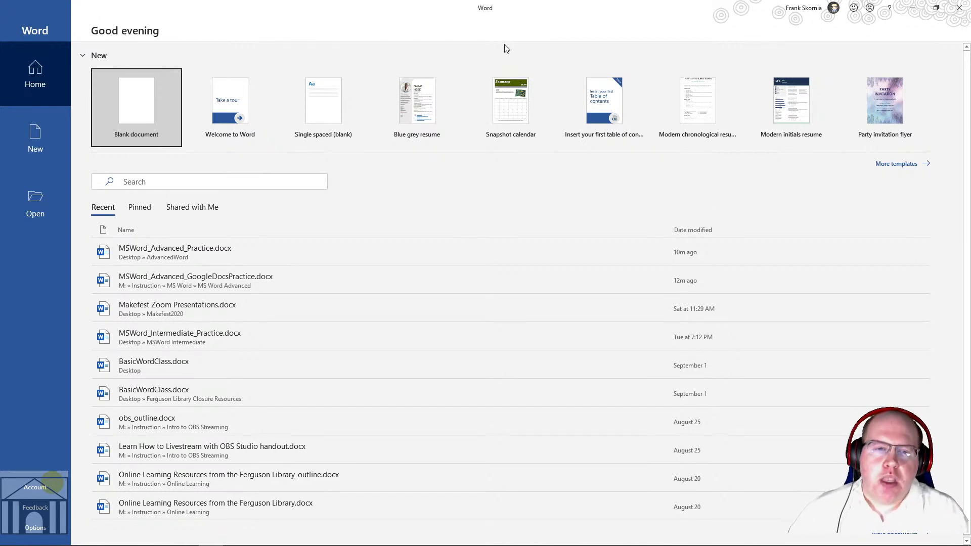
pyautogui.click(135, 111)
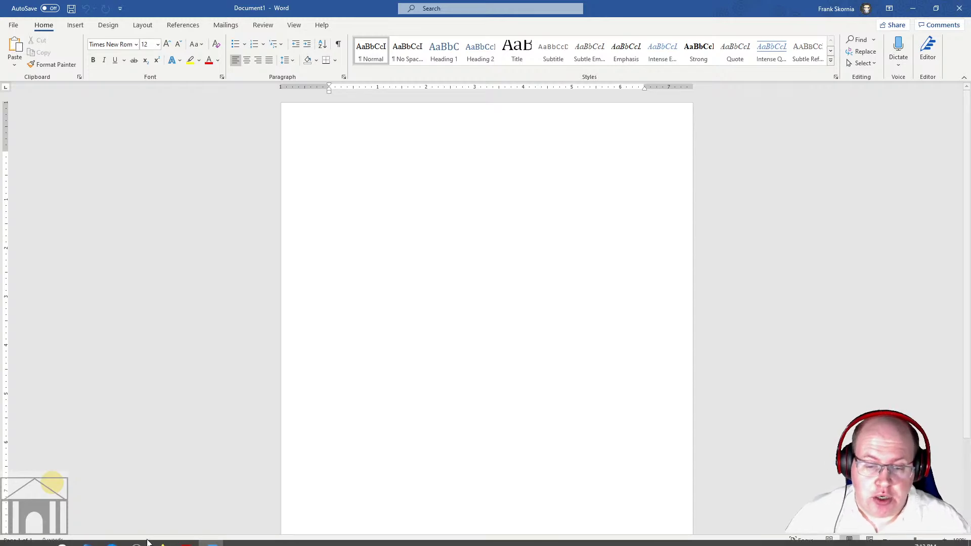
# - Read the first exercise about creating a list in the Acrobat Reader handout, and return to the blank Word document
pyautogui.click(186, 521)
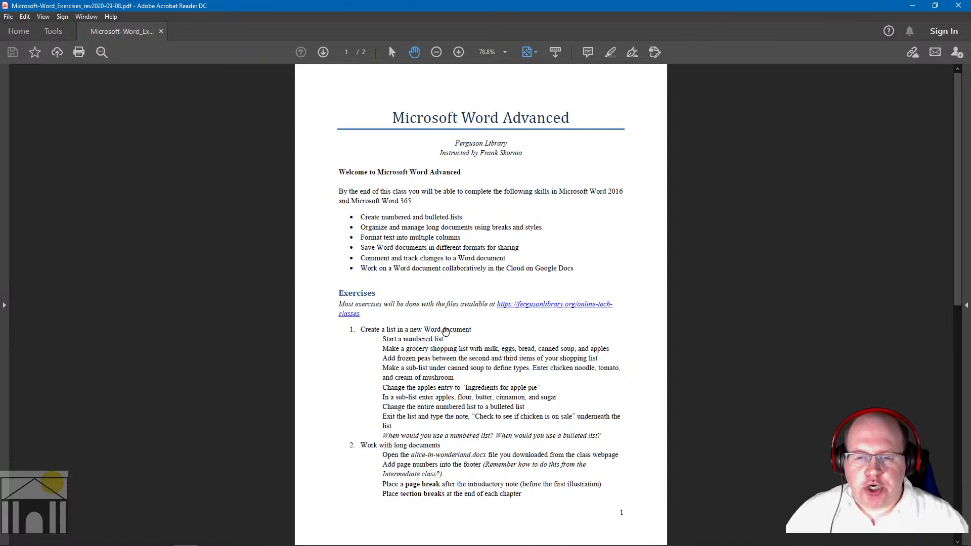
pyautogui.moveTo(187, 538)
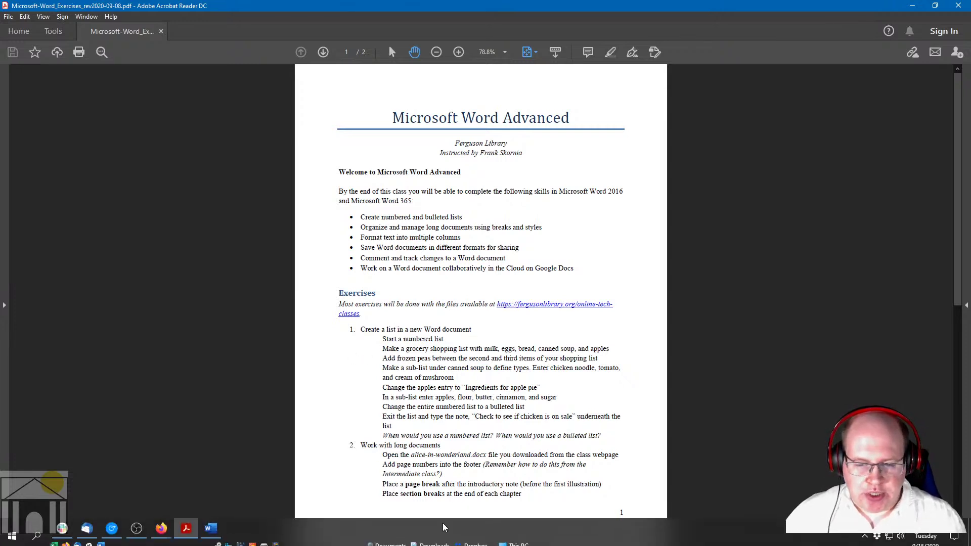
pyautogui.click(211, 522)
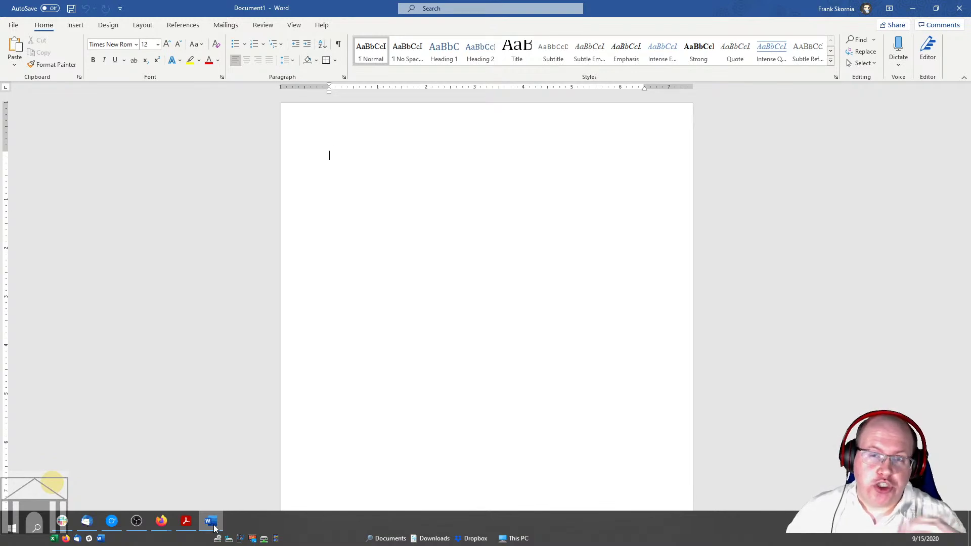
# - Start an automatic numbered list on the blank page by entering "1.", and turn its numbering off
pyautogui.write('1')
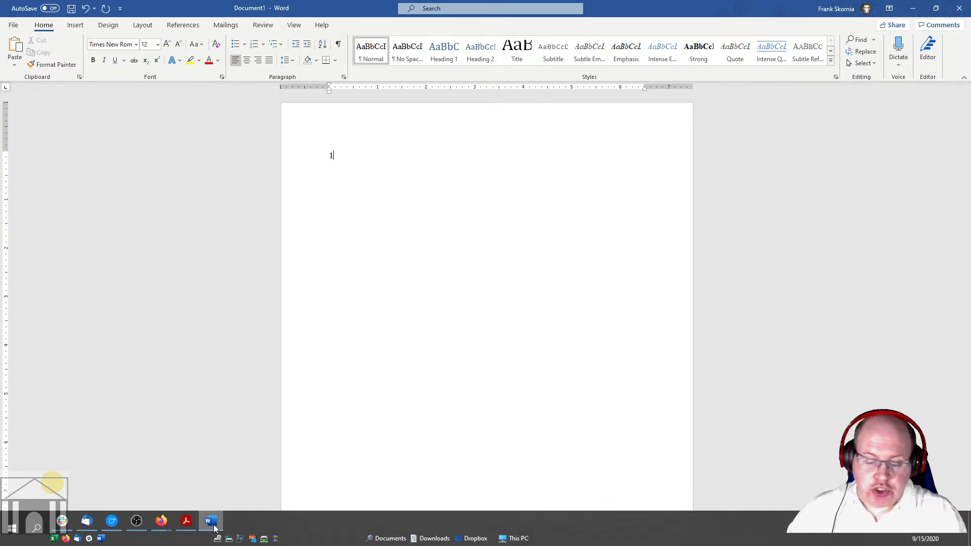
pyautogui.write('.')
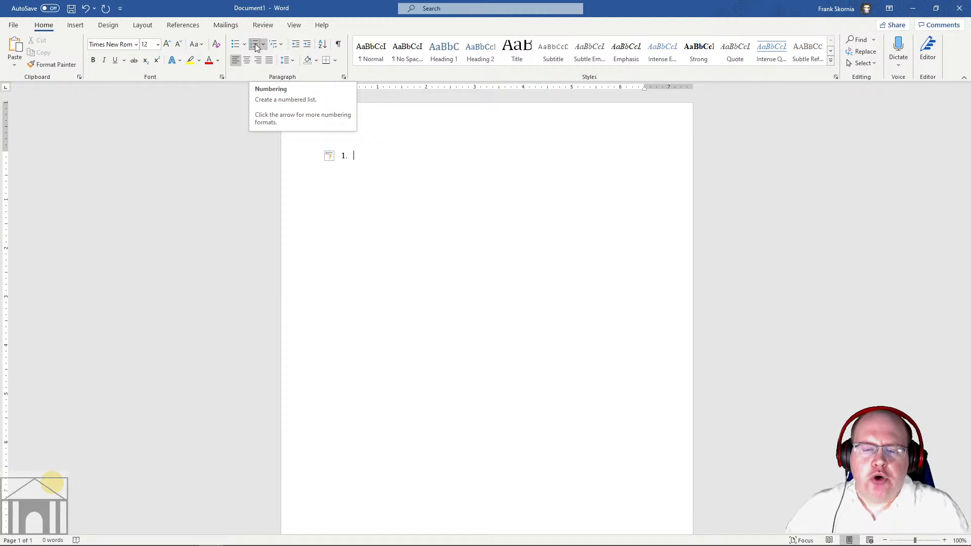
pyautogui.click(255, 43)
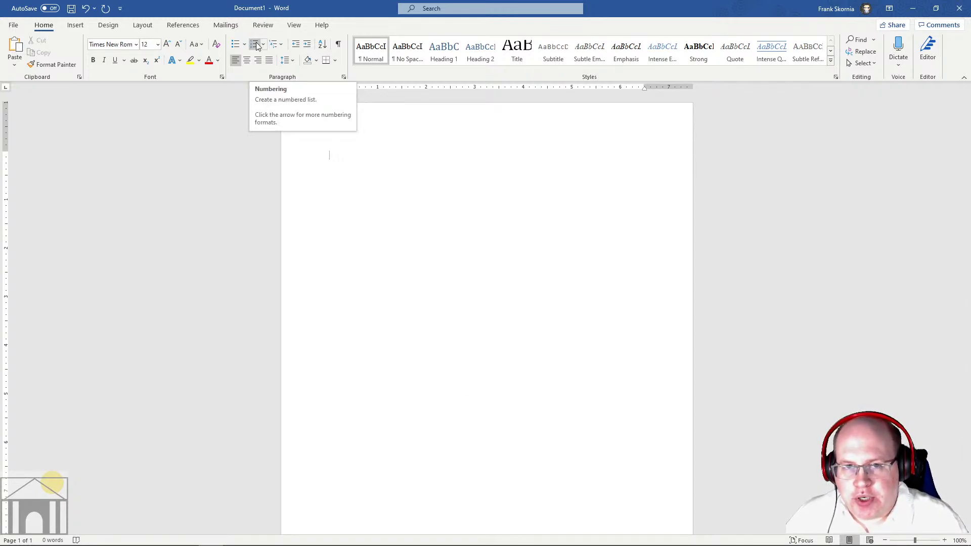
# - Create a numbered list containing Milk, Eggs, Bread, Canned Soup and Apples
pyautogui.click(256, 44)
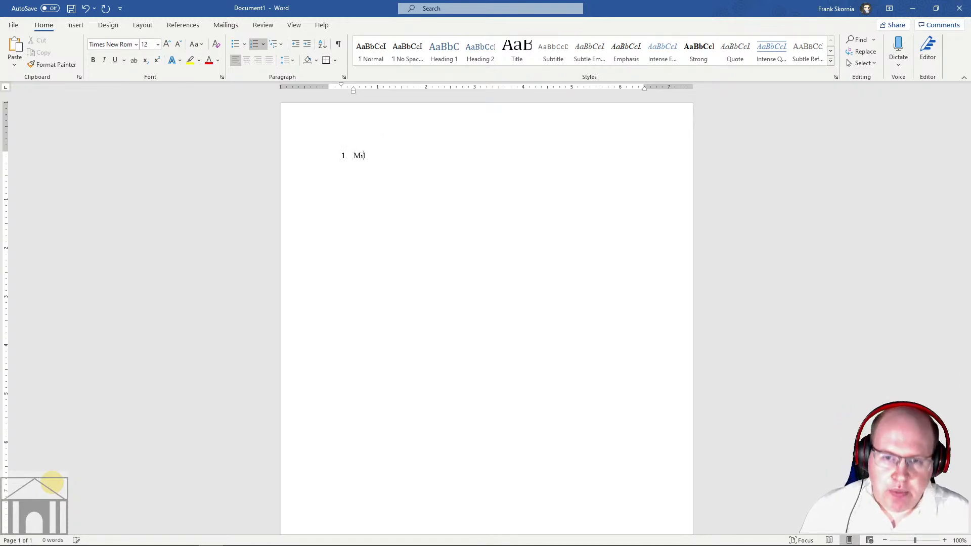
pyautogui.write('lk')
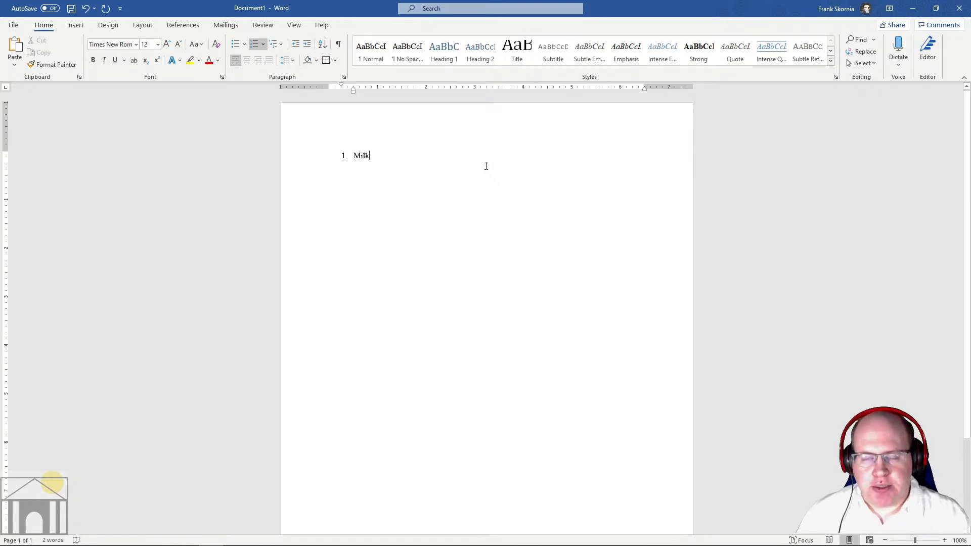
pyautogui.press('Return')
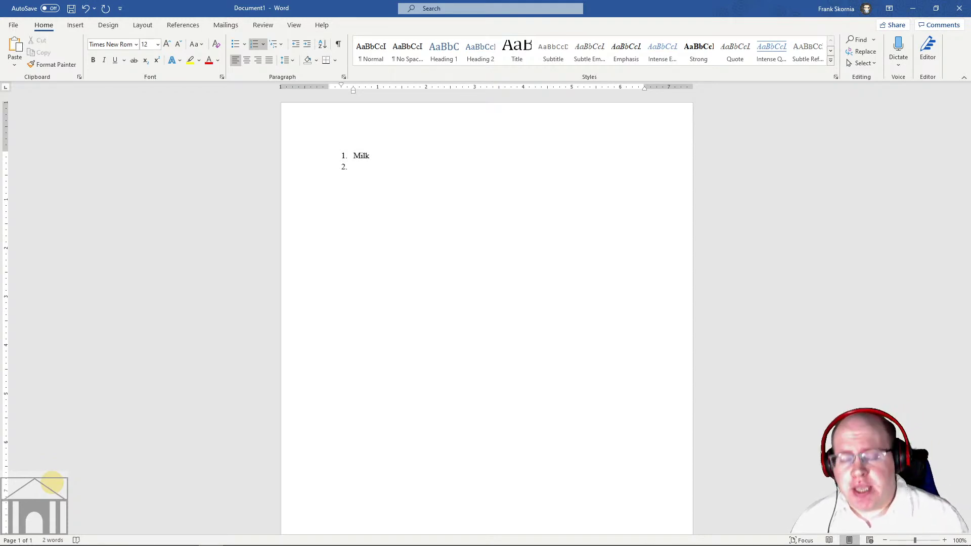
pyautogui.write('Eggs')
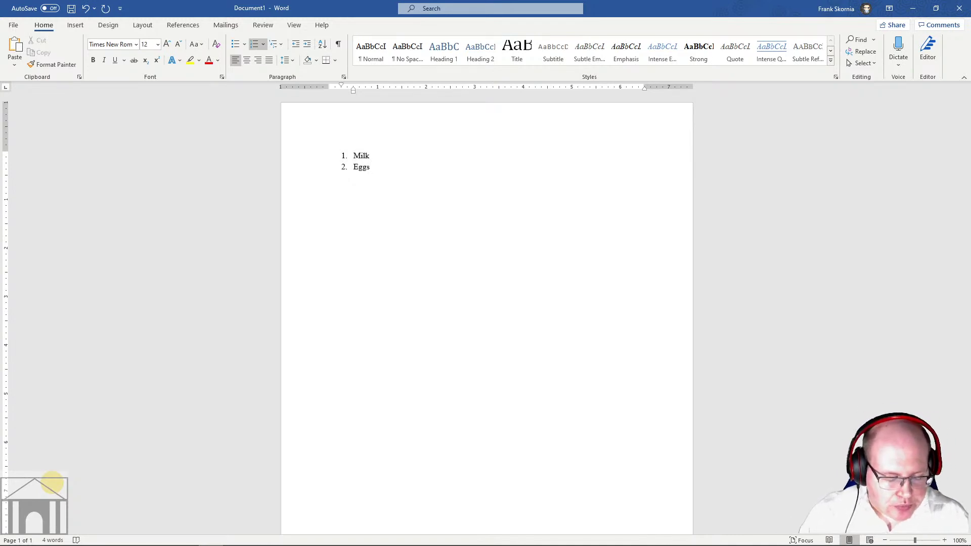
pyautogui.press('Return')
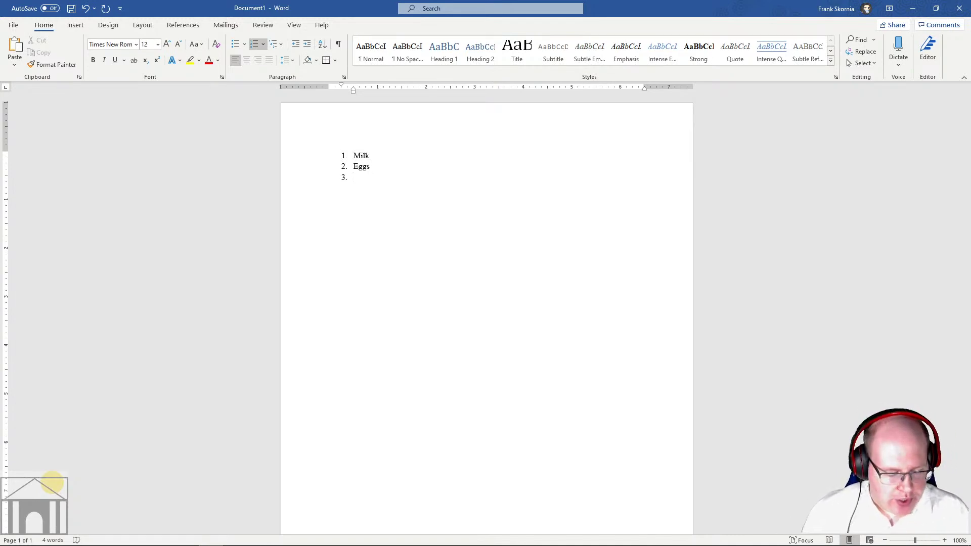
pyautogui.write('Bread')
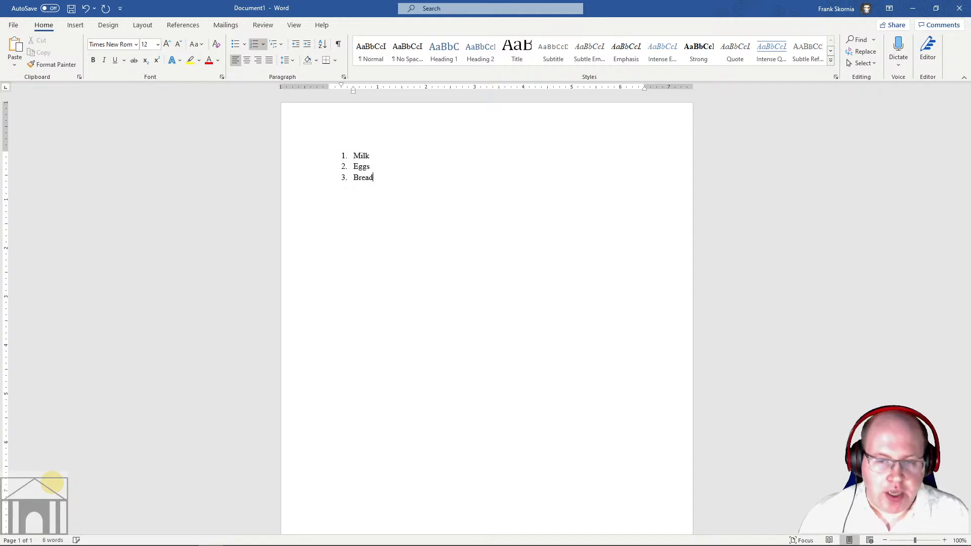
pyautogui.press('Return')
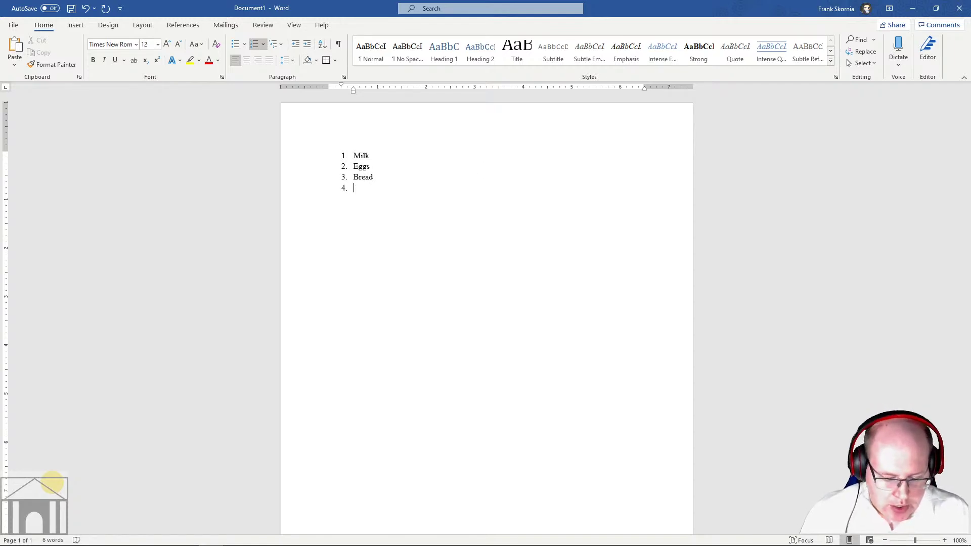
pyautogui.write('Canned Soup')
pyautogui.press('Return')
pyautogui.write('A')
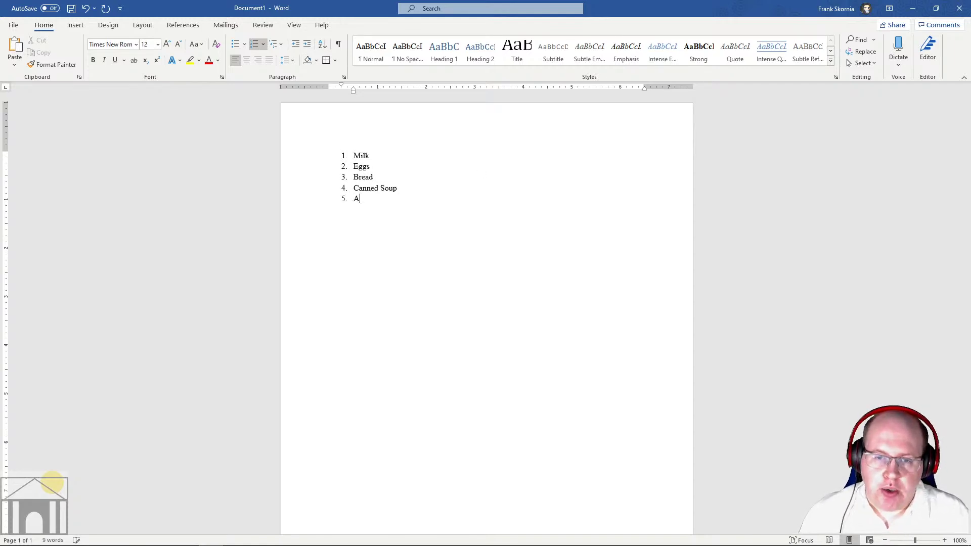
pyautogui.write('pples')
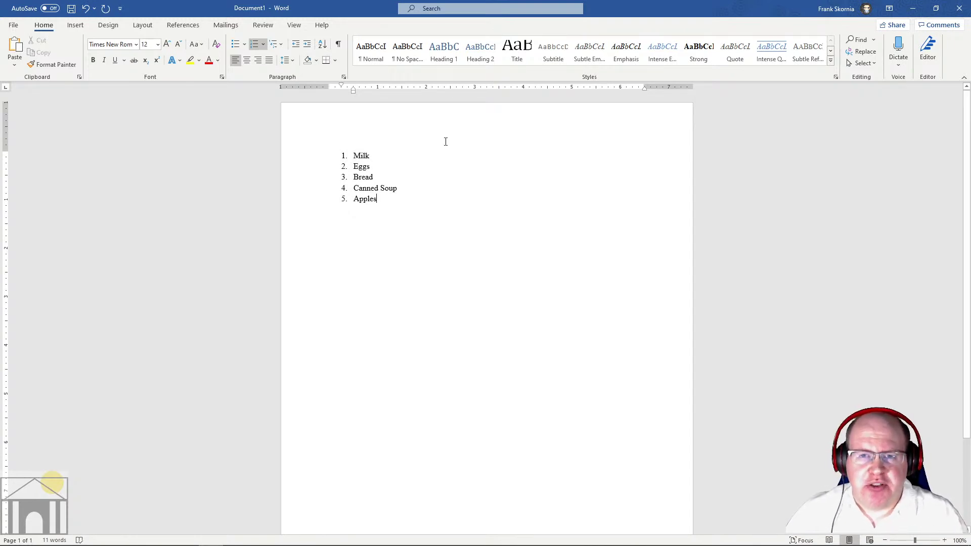
# - Insert an empty numbered item directly below Eggs in the shopping list
pyautogui.click(376, 165)
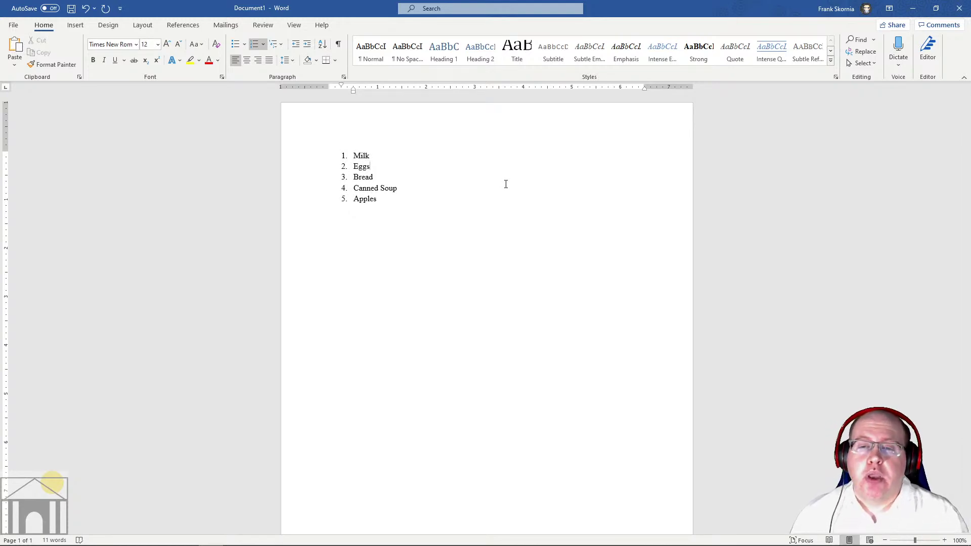
pyautogui.press('Return')
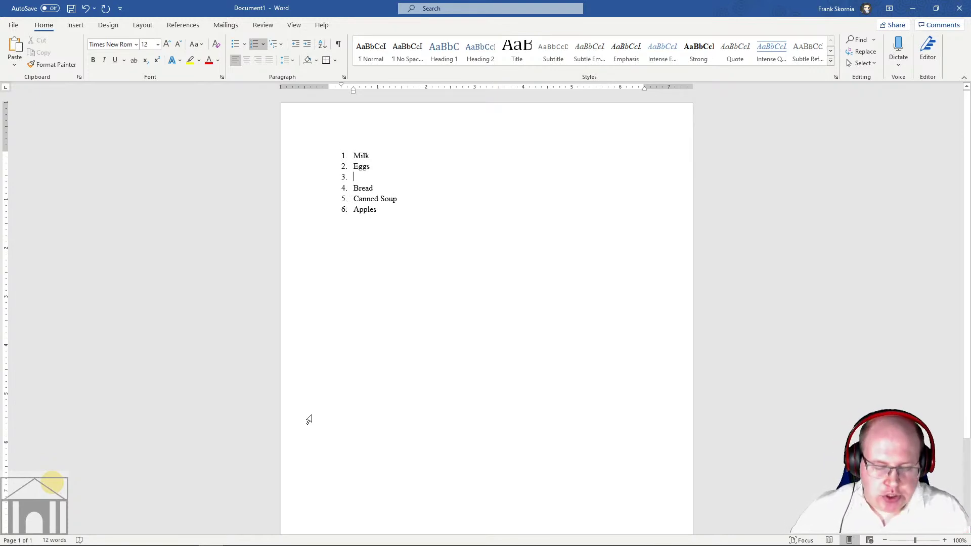
# - Open Notepad++ and enter "1. Milk" as the first line of a manually numbered list
pyautogui.press('super')
pyautogui.write('note')
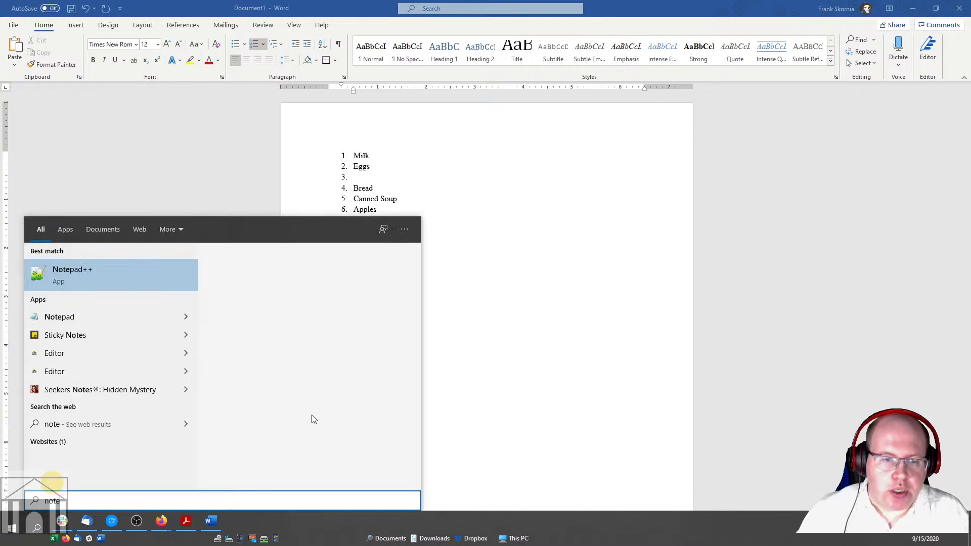
pyautogui.click(81, 278)
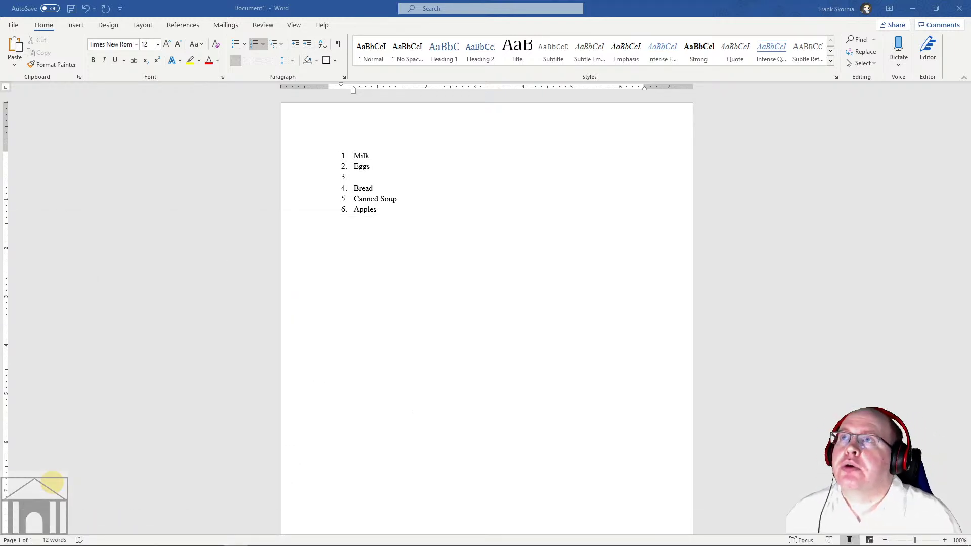
pyautogui.moveTo(405, 153); pyautogui.dragTo(527, 144)
pyautogui.write('1. Milk')
pyautogui.press('Return')
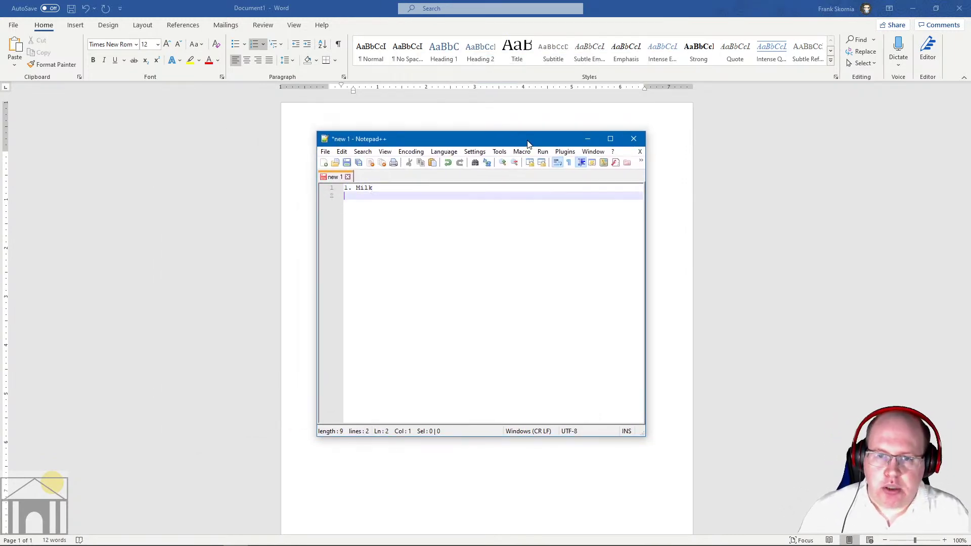
# - Add the manually numbered lines "2. Eggs" and "3. Bread" below Milk
pyautogui.write('2. Eggs')
pyautogui.press('BackSpace')
pyautogui.press('BackSpace')
pyautogui.press('BackSpace')
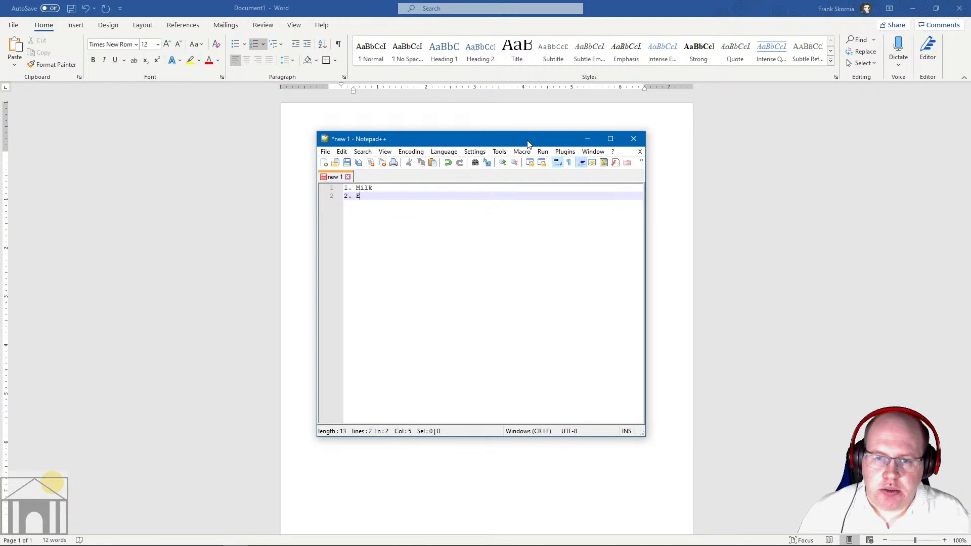
pyautogui.write('ggs')
pyautogui.press('BackSpace')
pyautogui.press('BackSpace')
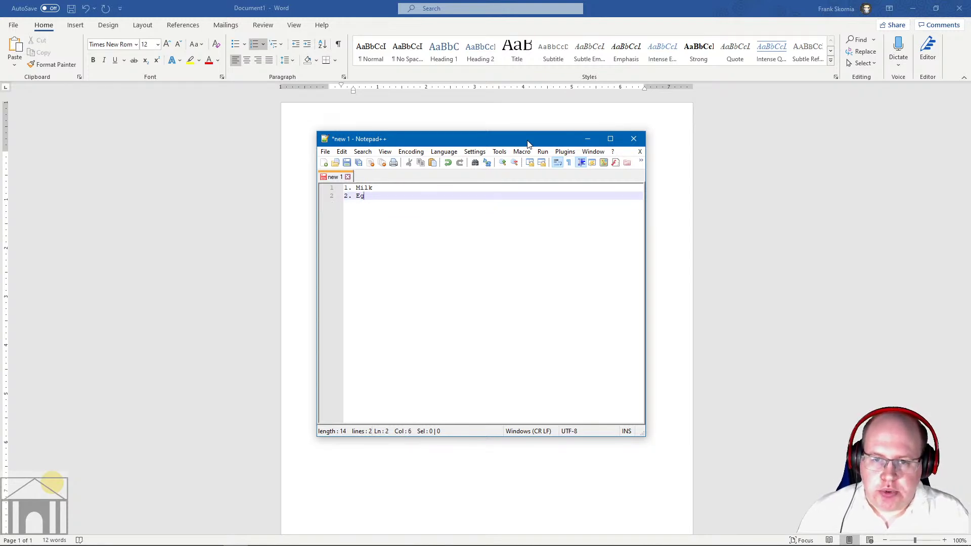
pyautogui.write('gs')
pyautogui.press('Return')
pyautogui.write('3. Brtea')
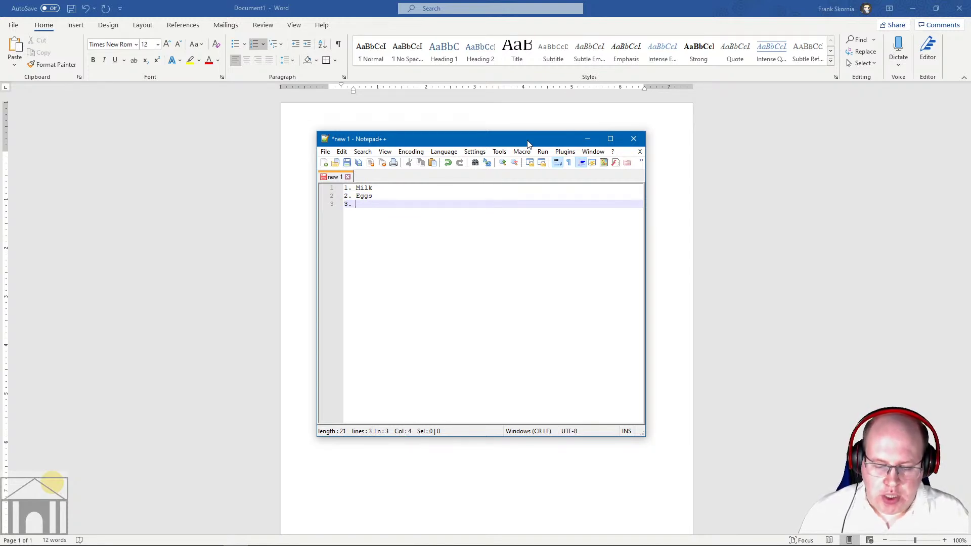
pyautogui.press('BackSpace')
pyautogui.press('BackSpace')
pyautogui.press('BackSpace')
pyautogui.press('BackSpace')
pyautogui.write('read')
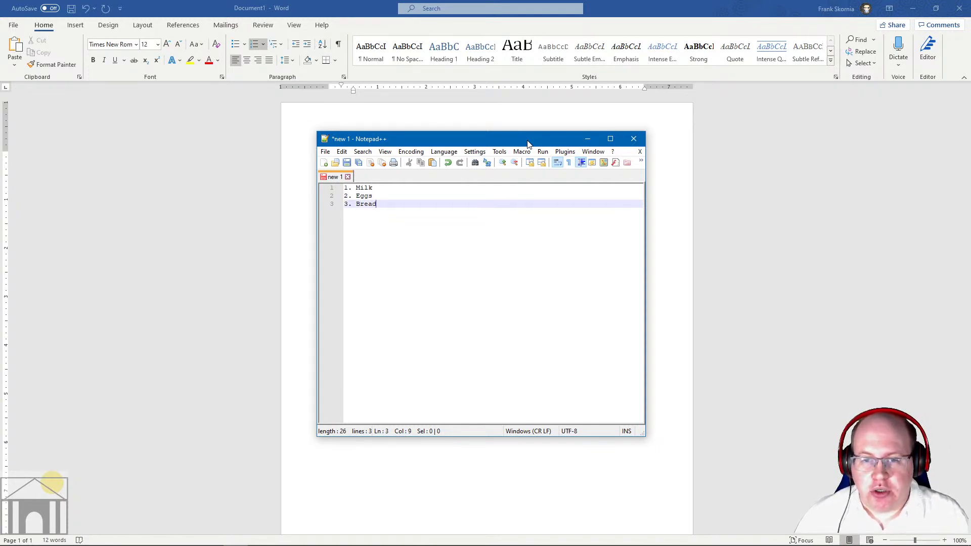
# - Move Bread onto a new line and number it "4." by hand, leaving line 3 empty
pyautogui.press('Return')
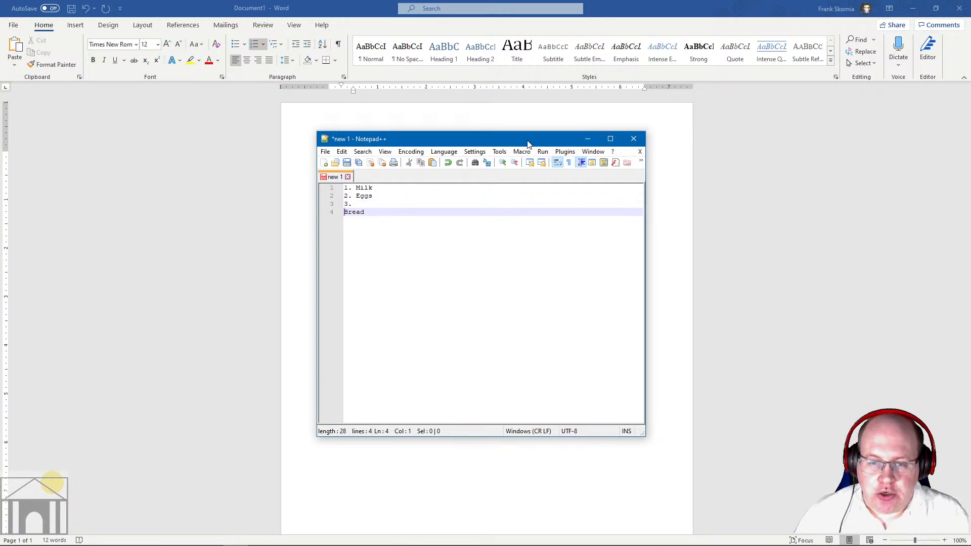
pyautogui.write('4,')
pyautogui.press('BackSpace')
pyautogui.press('BackSpace')
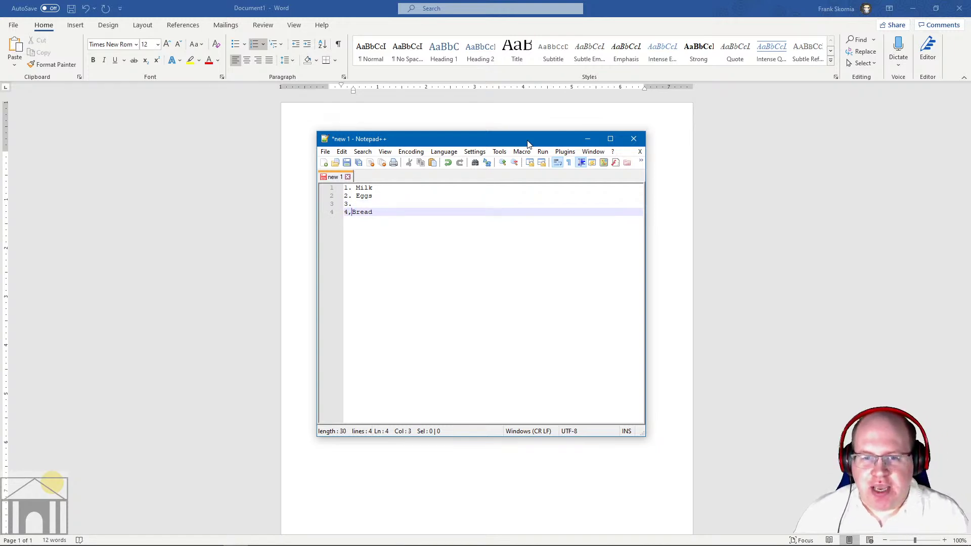
pyautogui.write('.')
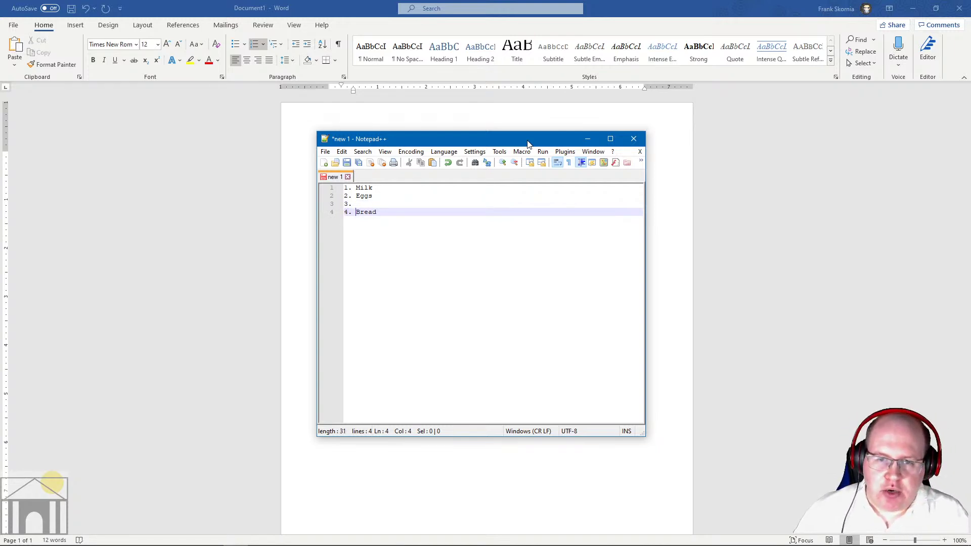
# - Enter "Frozen Peas" as the text of the empty third line
pyautogui.press('Up')
pyautogui.write('Fruits')
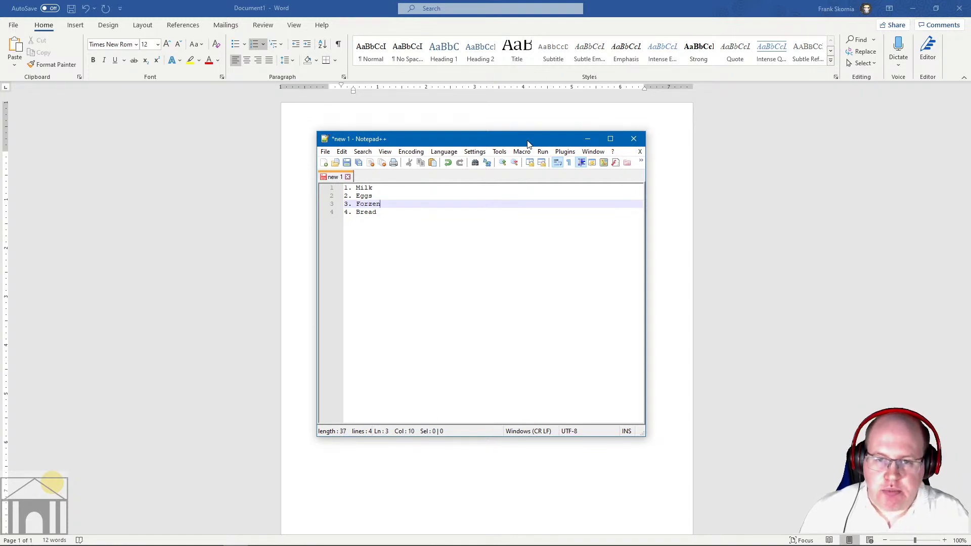
pyautogui.press('BackSpace')
pyautogui.press('BackSpace')
pyautogui.press('BackSpace')
pyautogui.press('BackSpace')
pyautogui.write('ozen ')
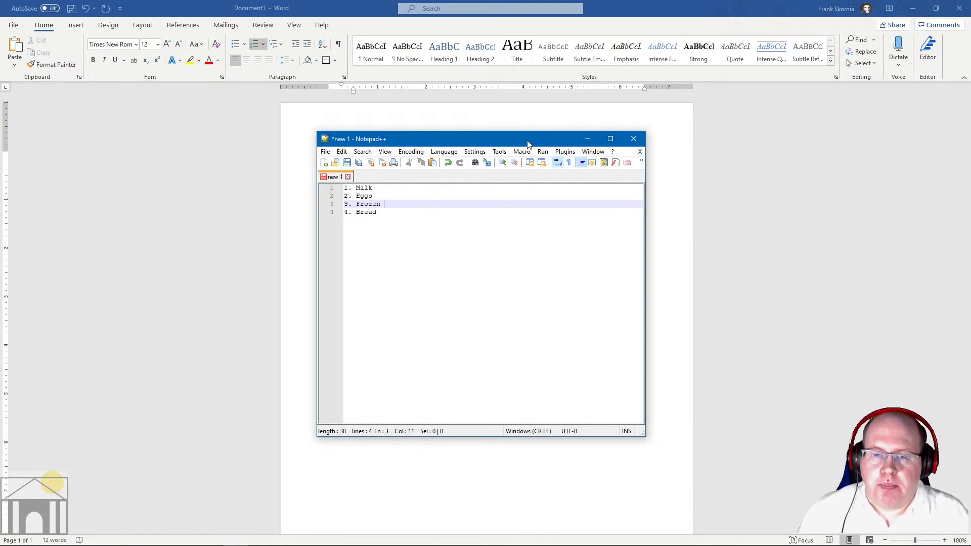
pyautogui.write('Peas')
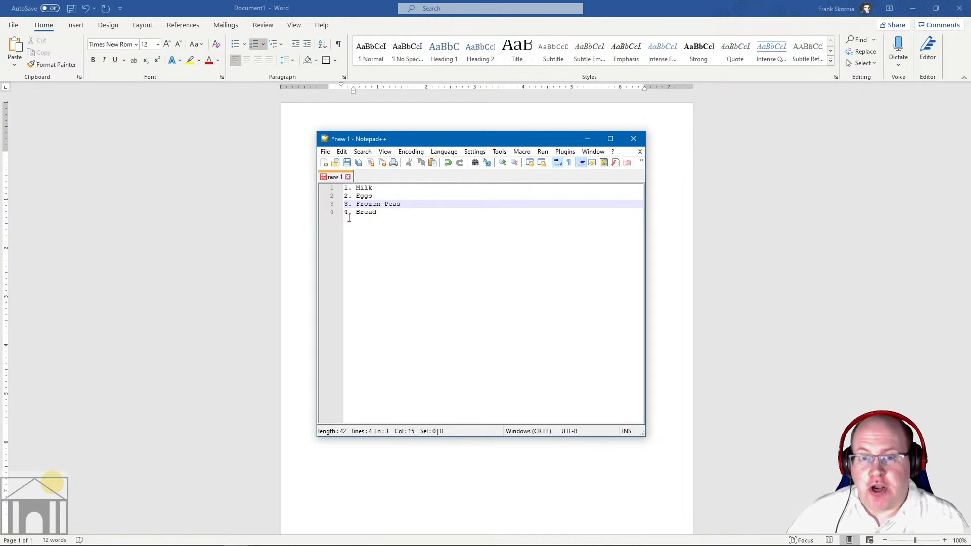
# - Close Notepad++ without saving the plain-text list and return to the Word document
pyautogui.press('Down')
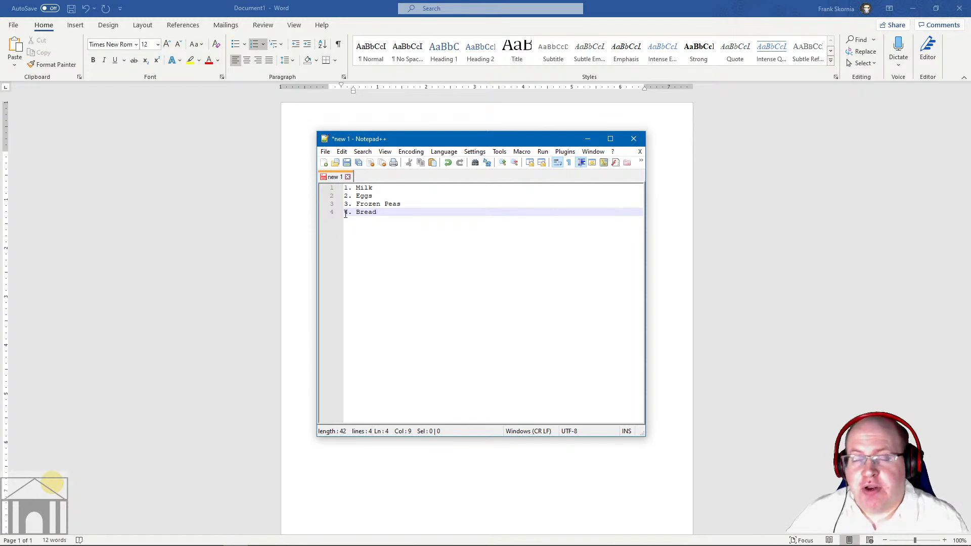
pyautogui.click(633, 139)
pyautogui.click(489, 312)
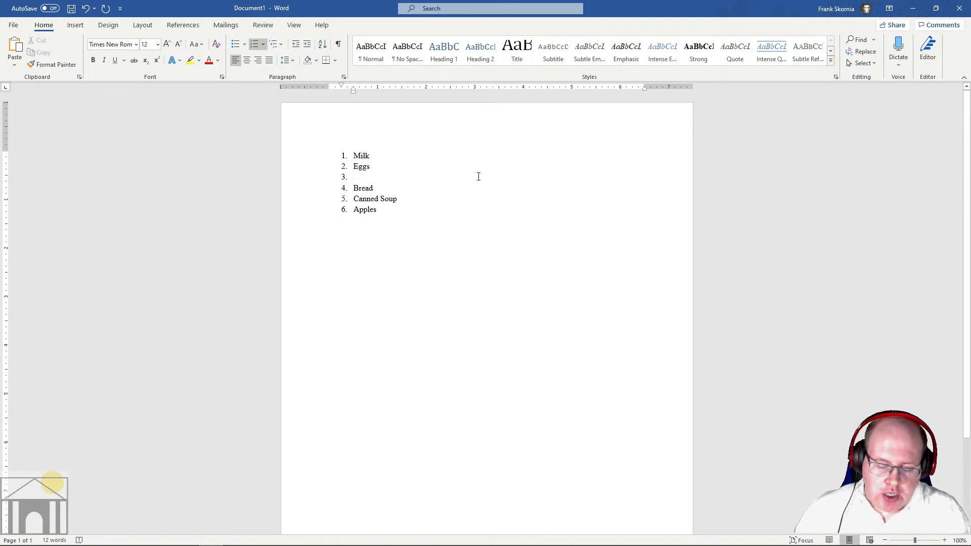
# - Fill the empty third item of the numbered list with "Frozen Peas"
pyautogui.write('Frozen')
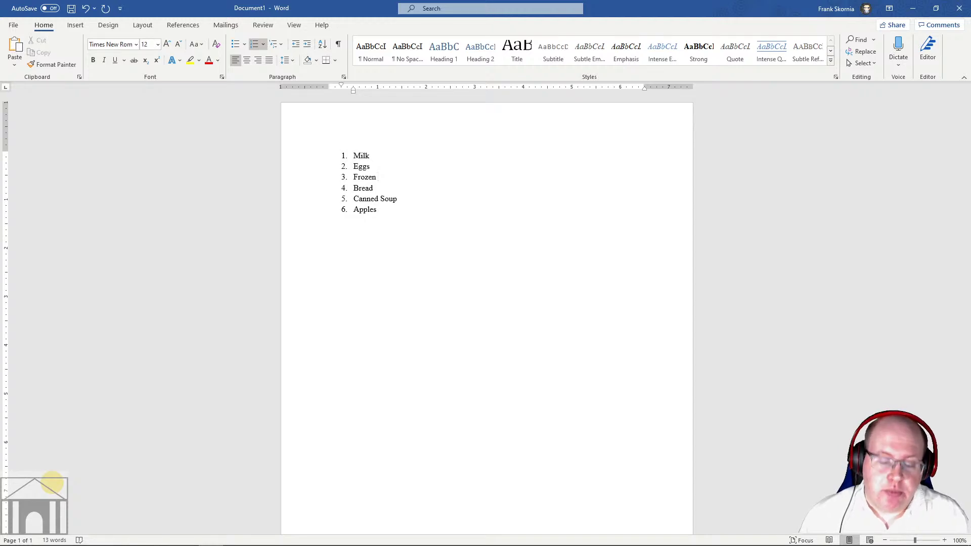
pyautogui.write('Peas')
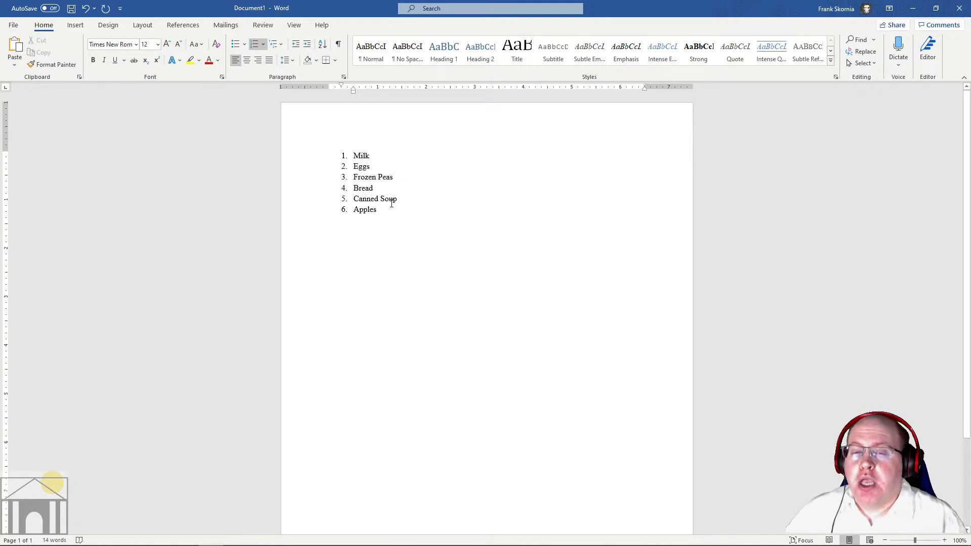
# - Insert a new item below Canned Soup and indent it one level as a sub-item
pyautogui.click(363, 199)
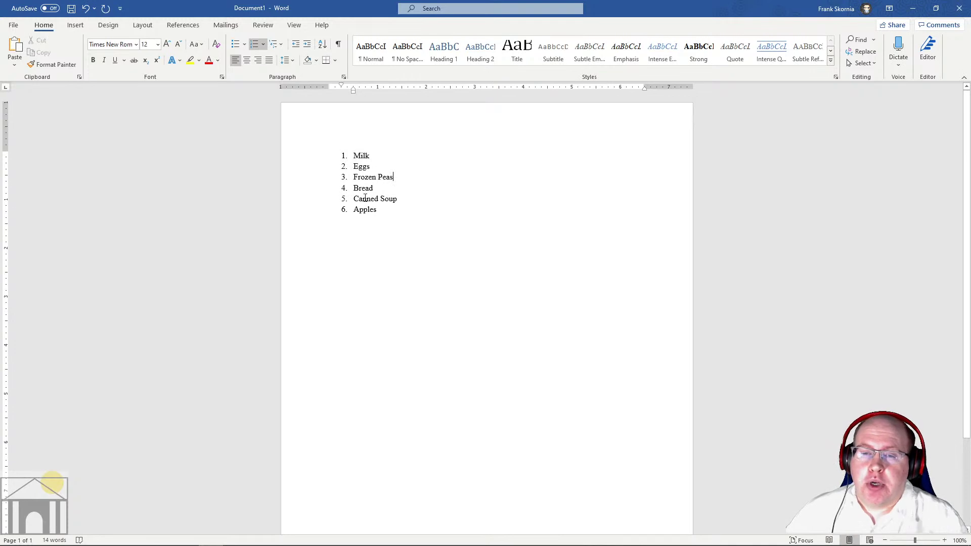
pyautogui.click(400, 199)
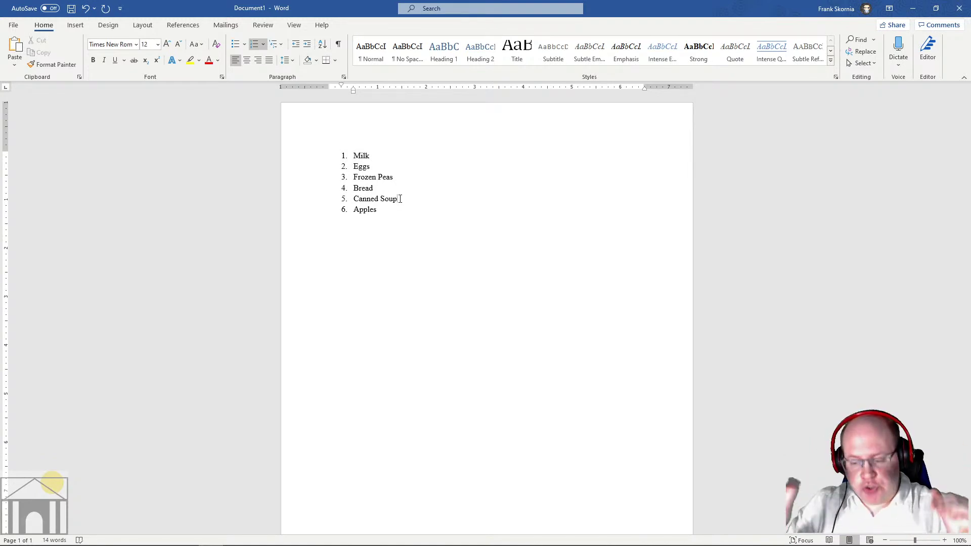
pyautogui.press('Return')
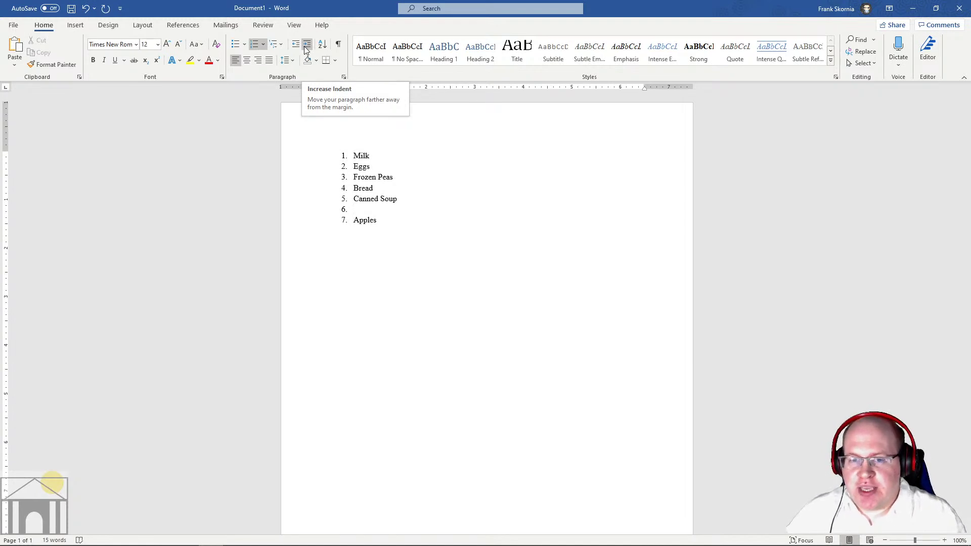
pyautogui.click(306, 46)
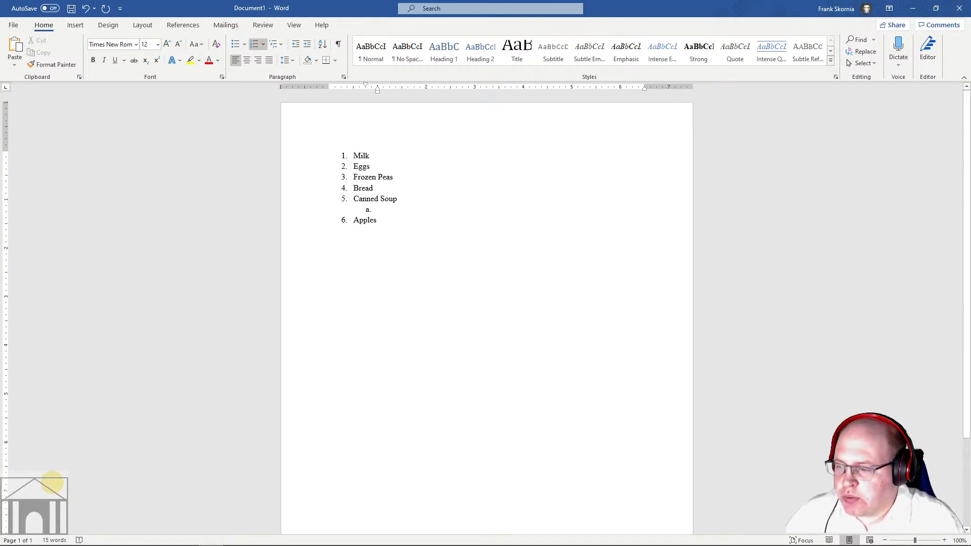
# - Fill the empty first sub-item under Canned Soup with "Chicken Noodle"
pyautogui.click(944, 540)
pyautogui.click(944, 539)
pyautogui.click(944, 540)
pyautogui.click(944, 539)
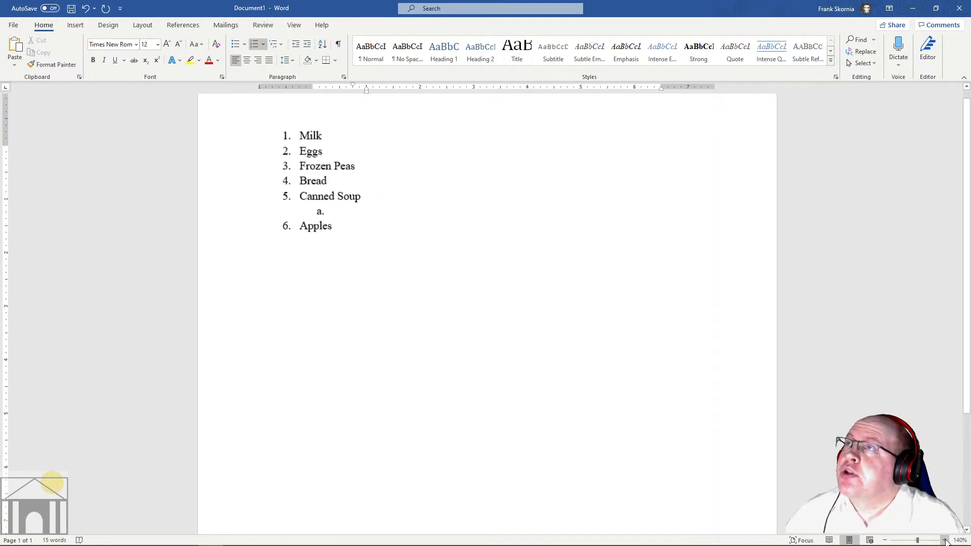
pyautogui.click(944, 539)
pyautogui.click(944, 540)
pyautogui.click(944, 539)
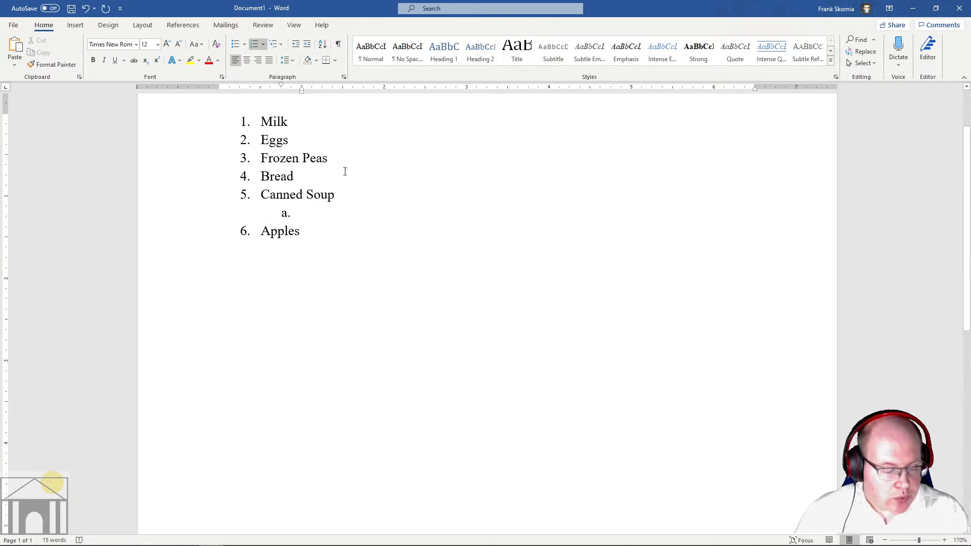
pyautogui.write('Chicek')
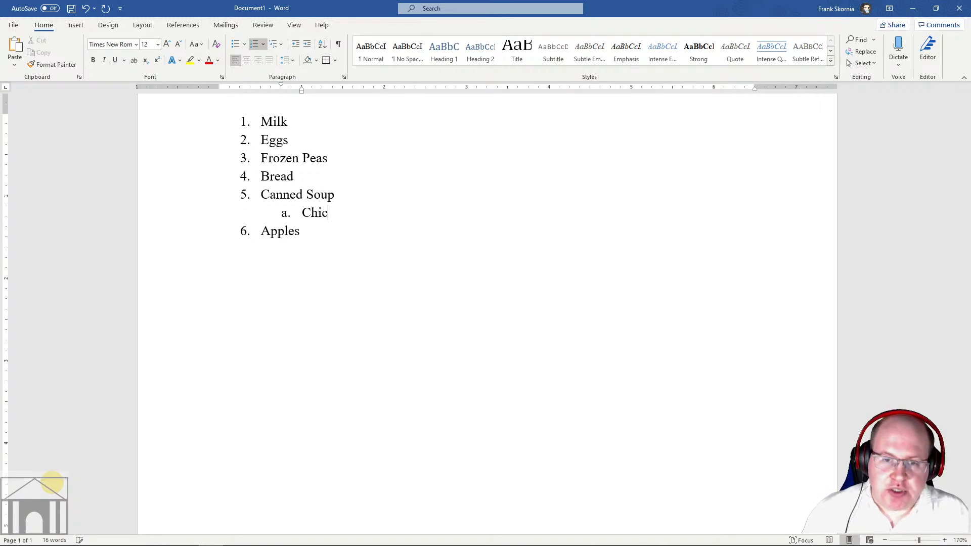
pyautogui.press('BackSpace')
pyautogui.press('BackSpace')
pyautogui.write('ken N')
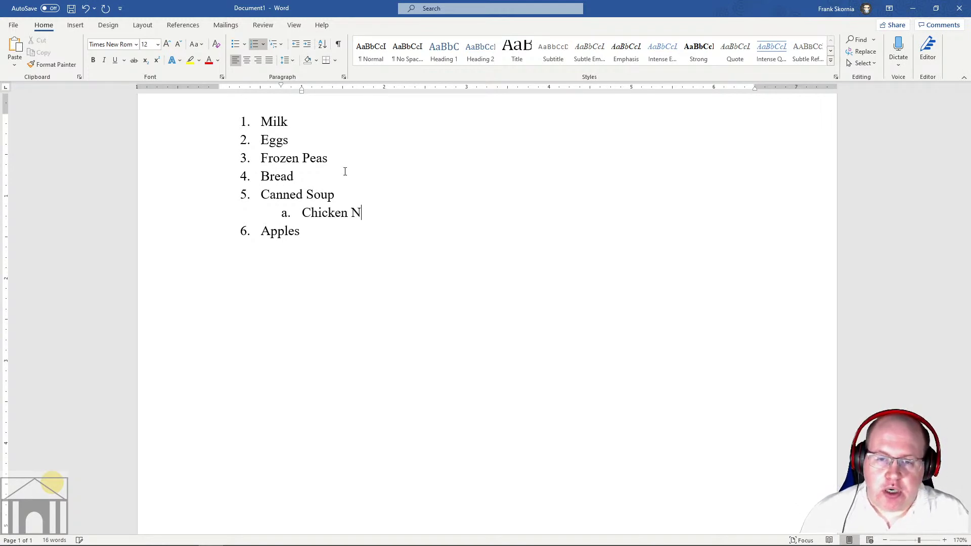
pyautogui.write('oodle')
# - Add "Tomato" and "Cream of Mushroom" as further sub-items under Canned Soup
pyautogui.press('Return')
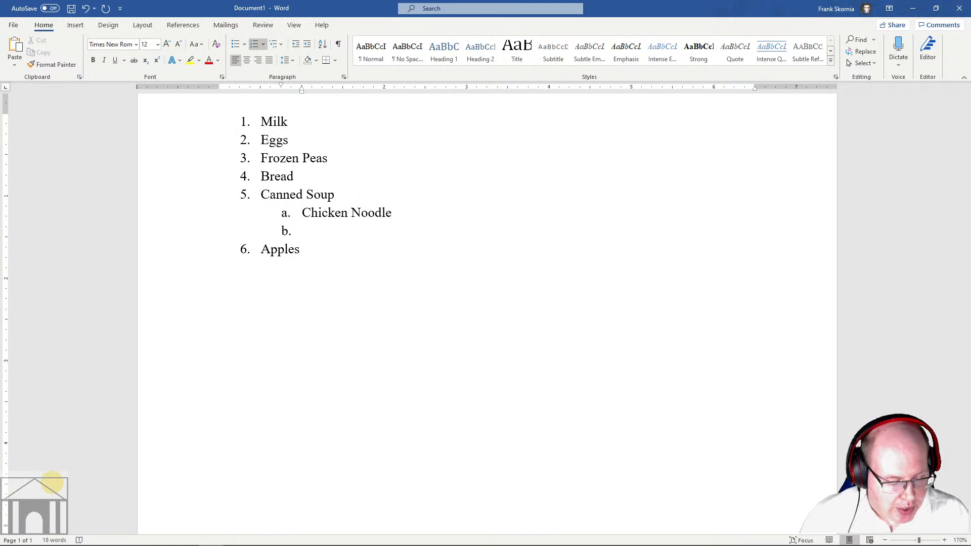
pyautogui.write('Tomato')
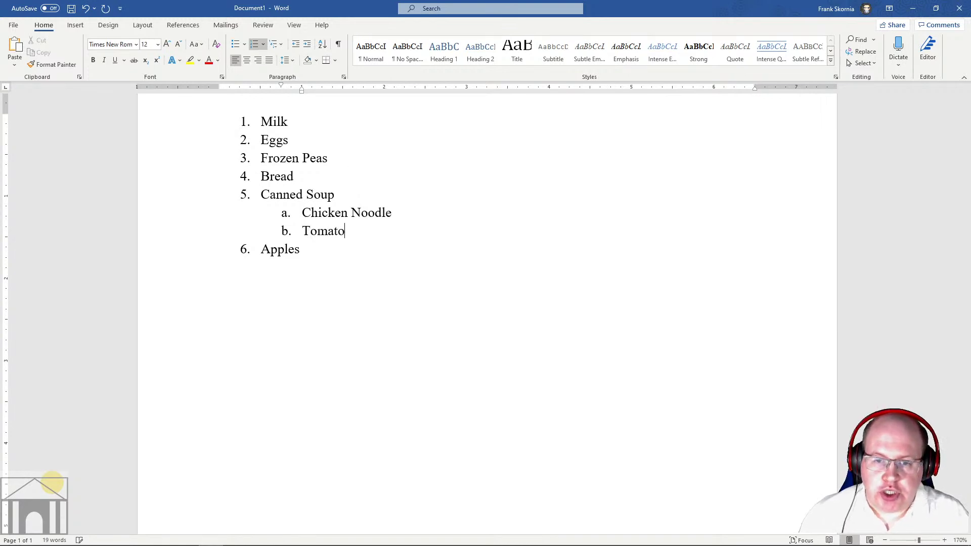
pyautogui.press('Return')
pyautogui.write('C')
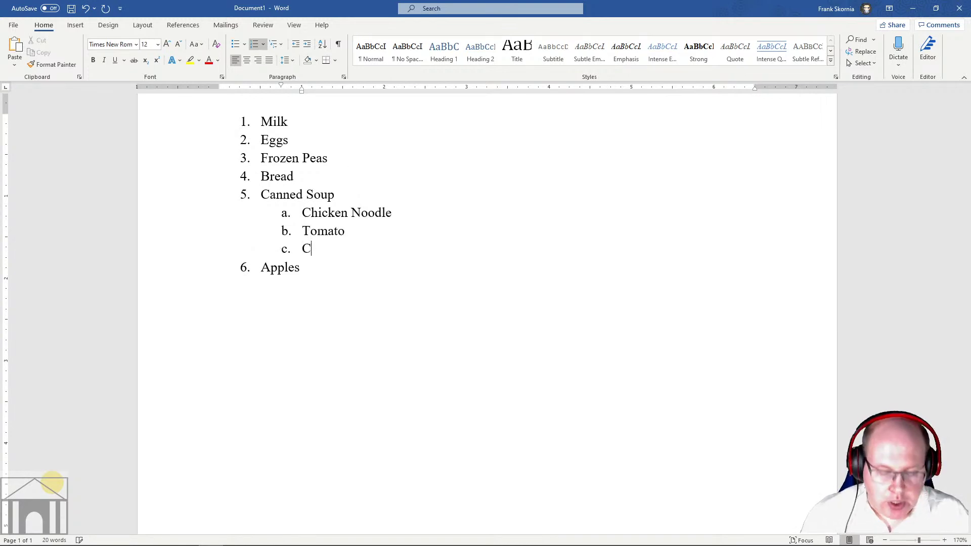
pyautogui.write('ream of Mush')
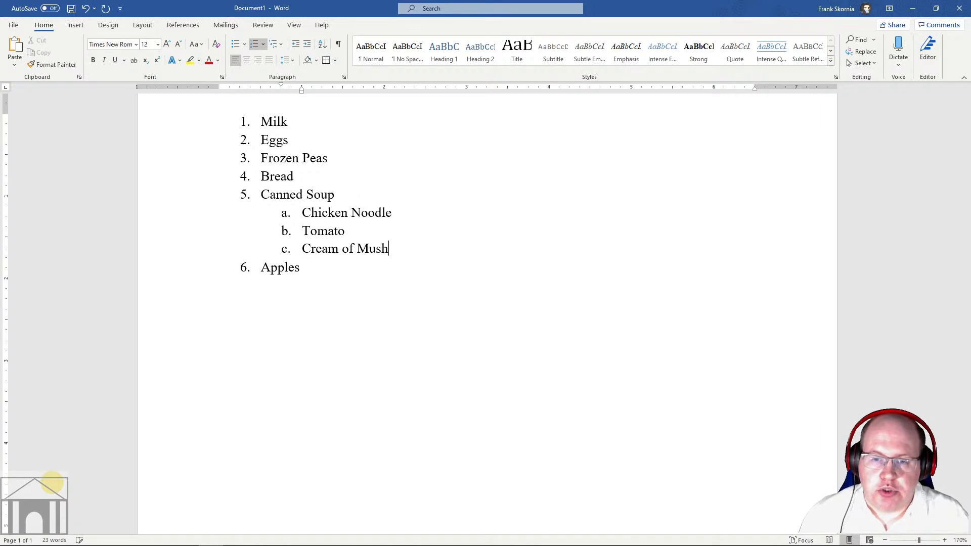
pyautogui.write('room')
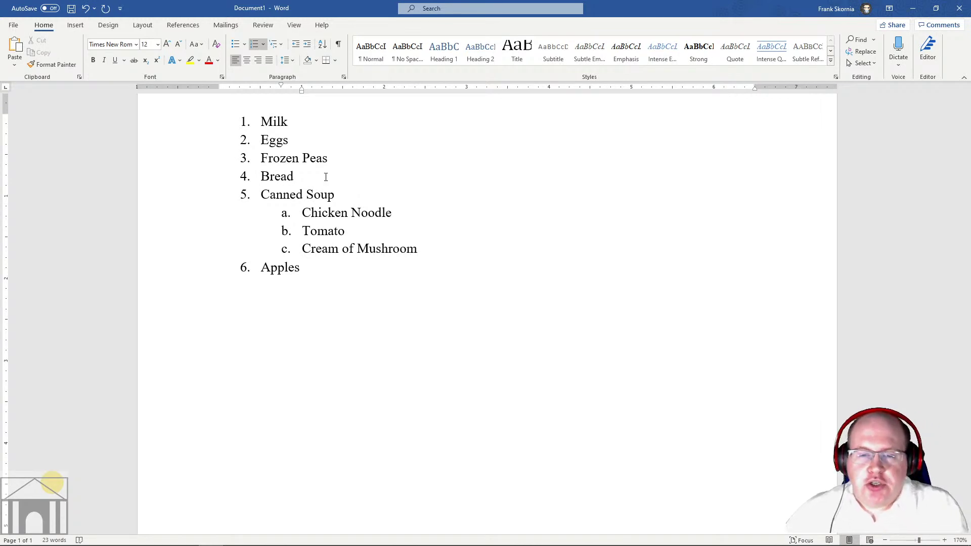
pyautogui.click(283, 230)
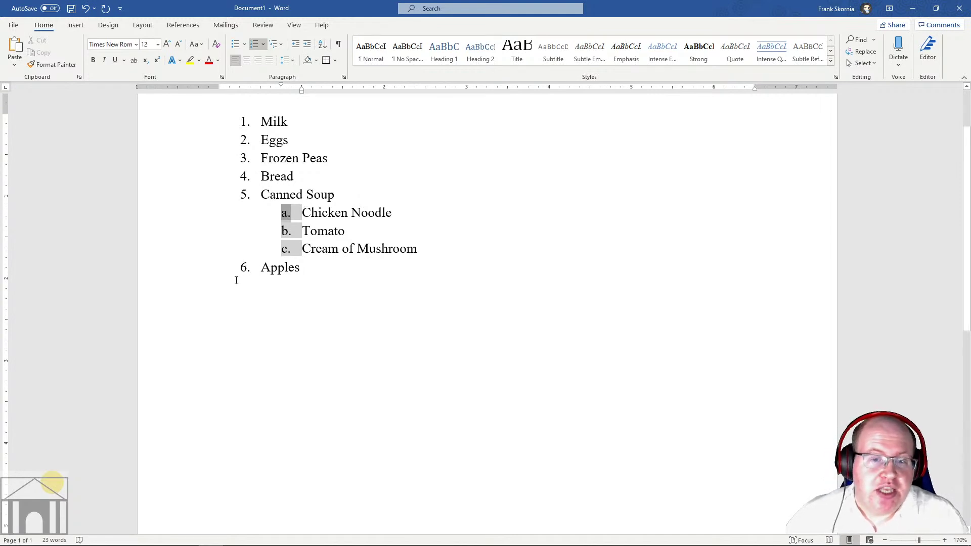
pyautogui.click(283, 211)
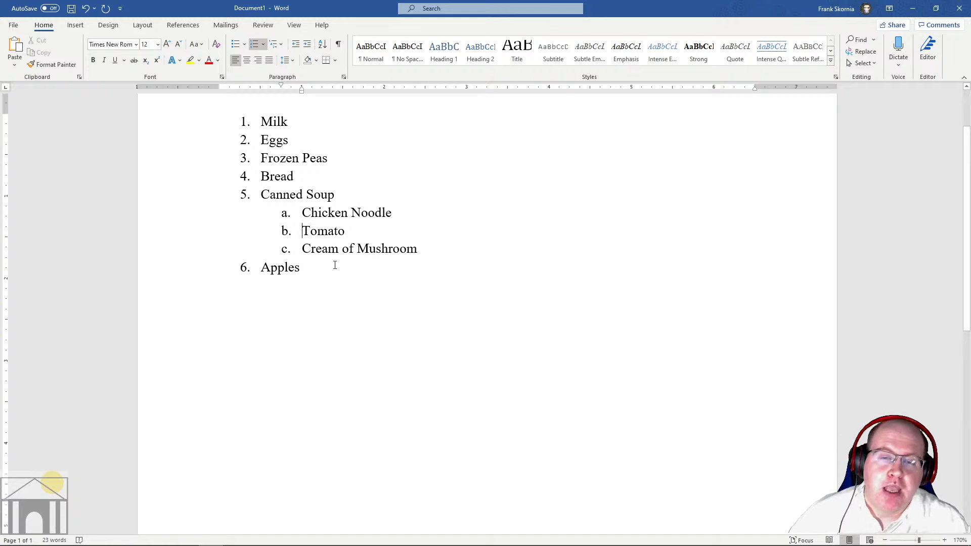
# - Replace the text of the sixth list item, Apples, with "Ingredients for Apple Pie"
pyautogui.click(299, 268)
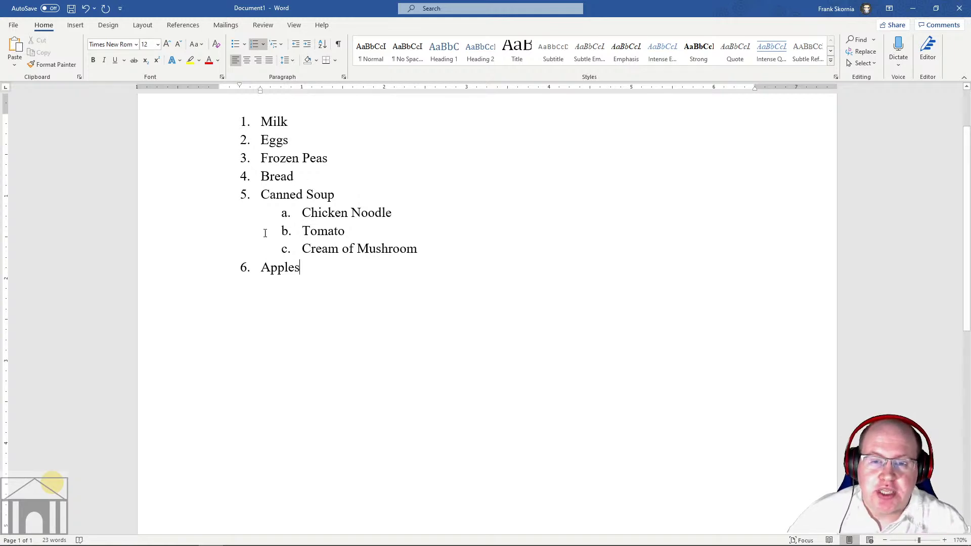
pyautogui.tripleClick(294, 269)
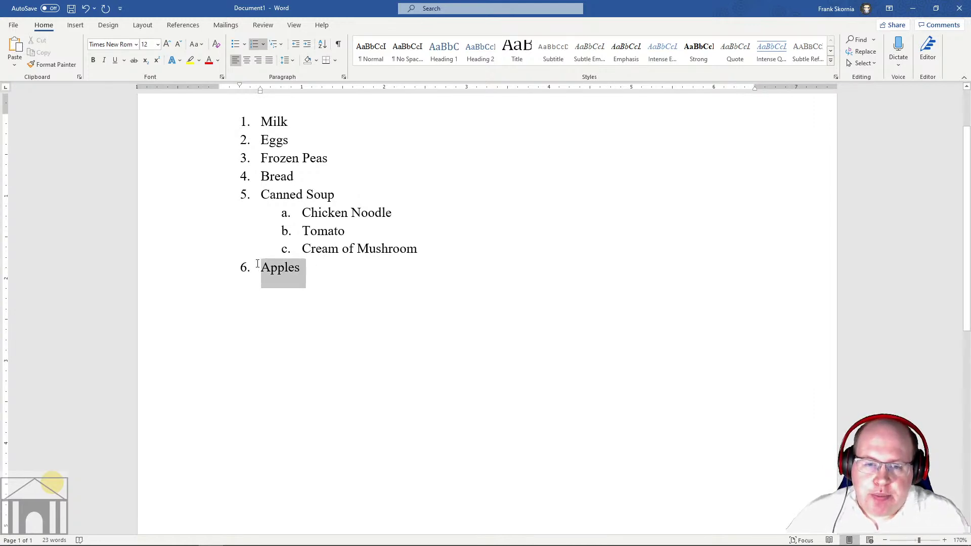
pyautogui.write('Ingrediens')
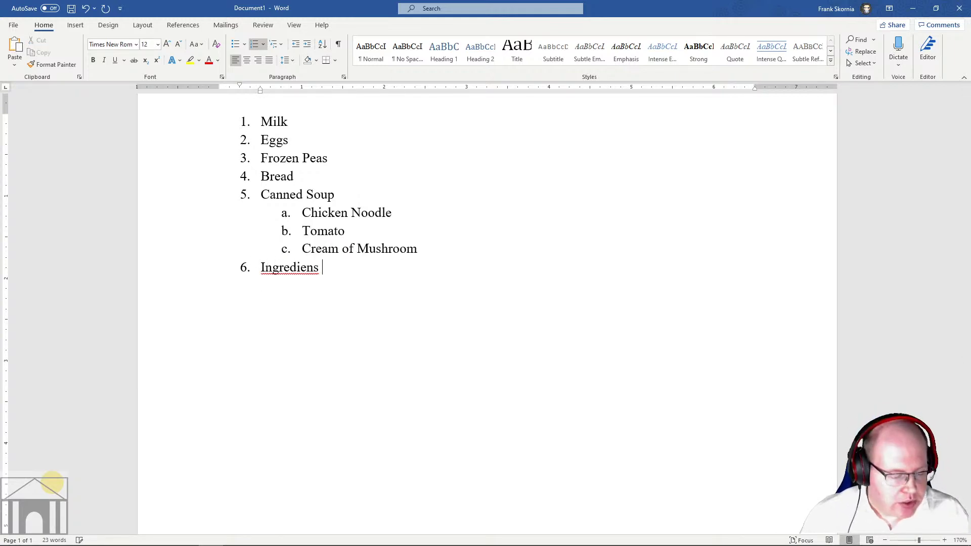
pyautogui.write(' for A')
pyautogui.press('BackSpace')
pyautogui.press('BackSpace')
pyautogui.press('BackSpace')
pyautogui.press('BackSpace')
pyautogui.press('BackSpace')
pyautogui.press('BackSpace')
pyautogui.press('BackSpace')
pyautogui.press('BackSpace')
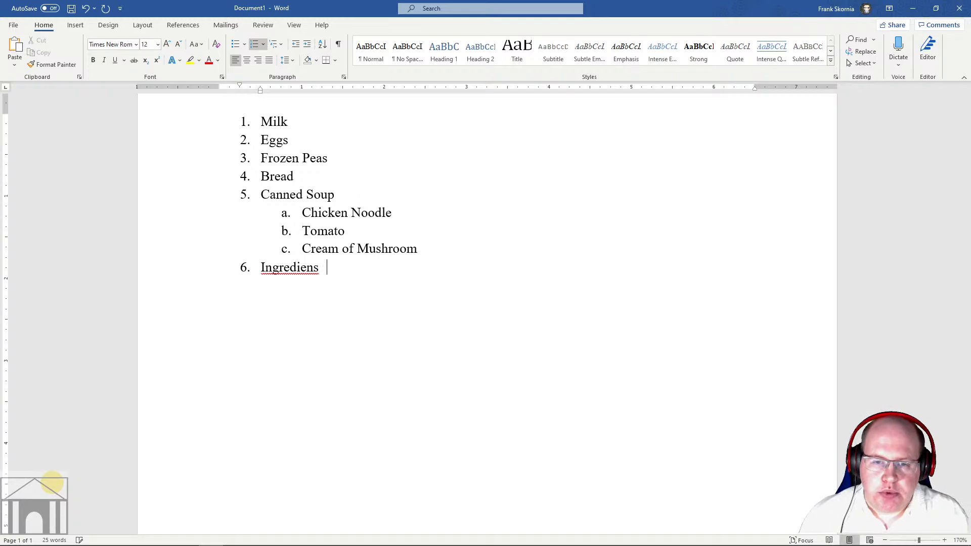
pyautogui.write('ts for Apple Pie')
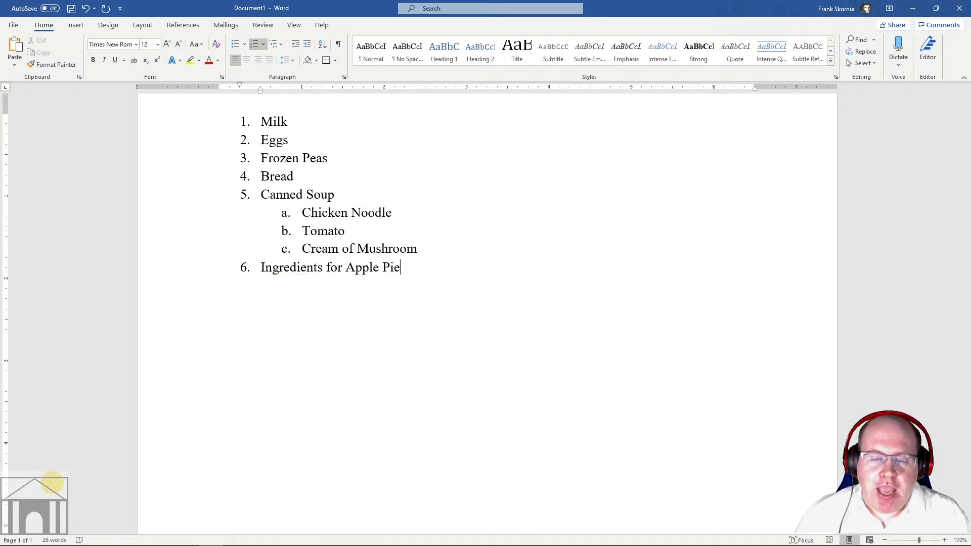
# - Add a new item below Ingredients for Apple Pie, try different indent levels, and leave it indented one level as a sub-item
pyautogui.press('Return')
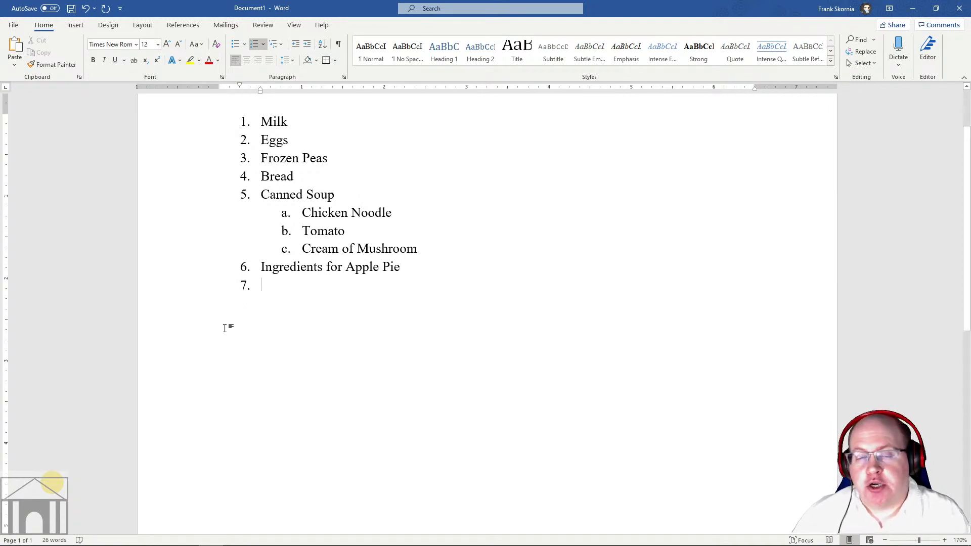
pyautogui.press('Tab')
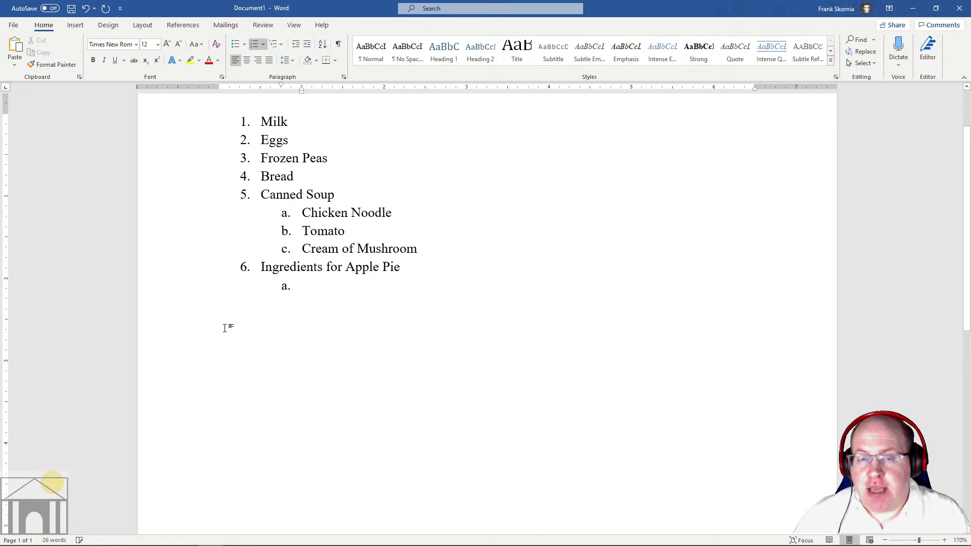
pyautogui.hotkey('shift', 'Tab')
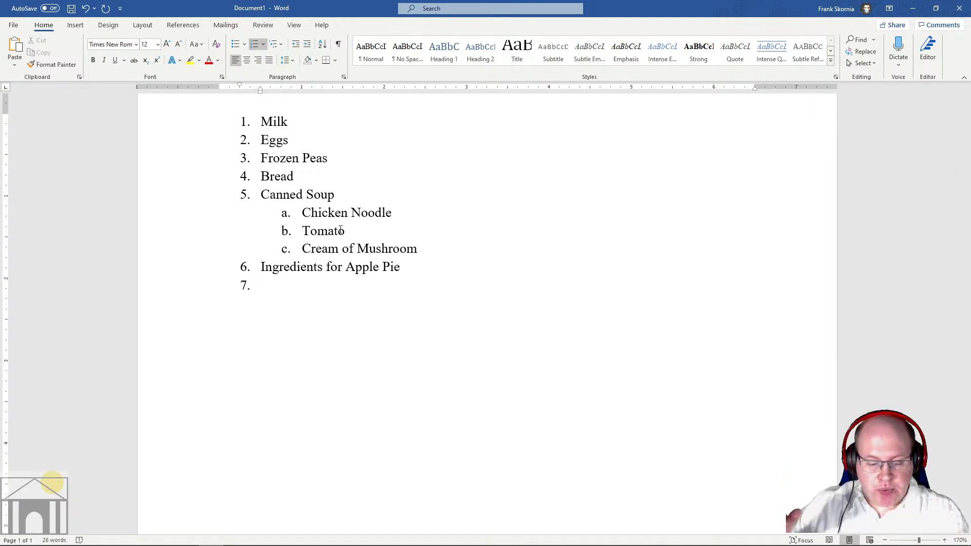
pyautogui.press('Tab')
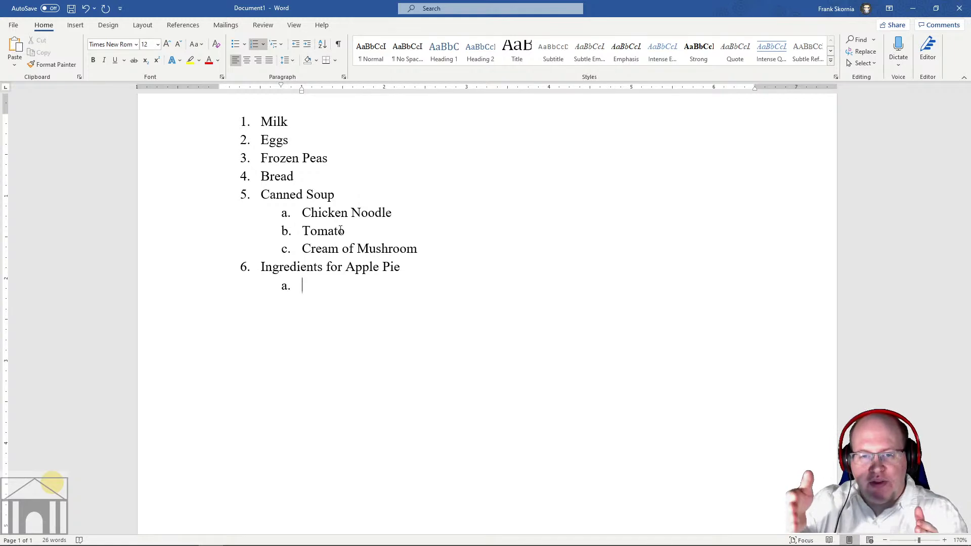
pyautogui.press('Tab')
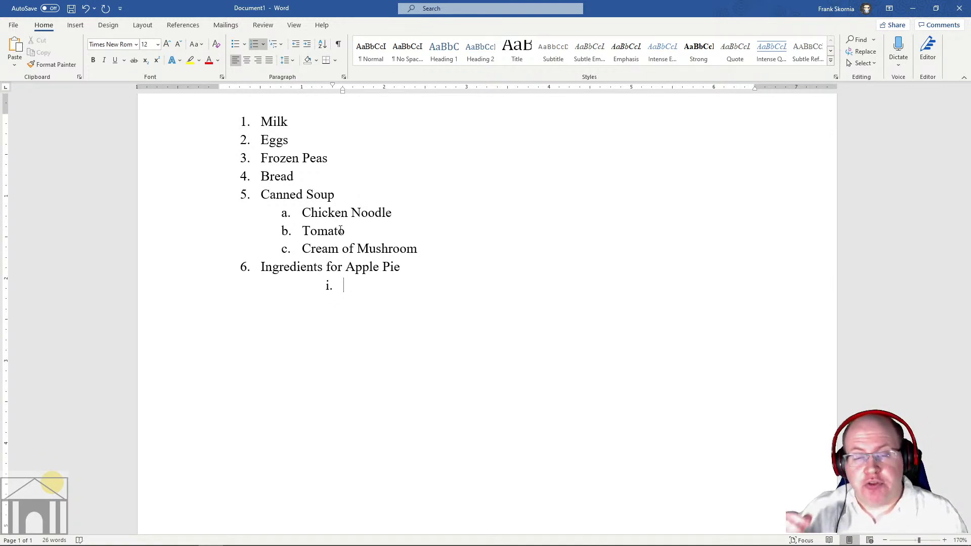
pyautogui.hotkey('shift', 'Tab')
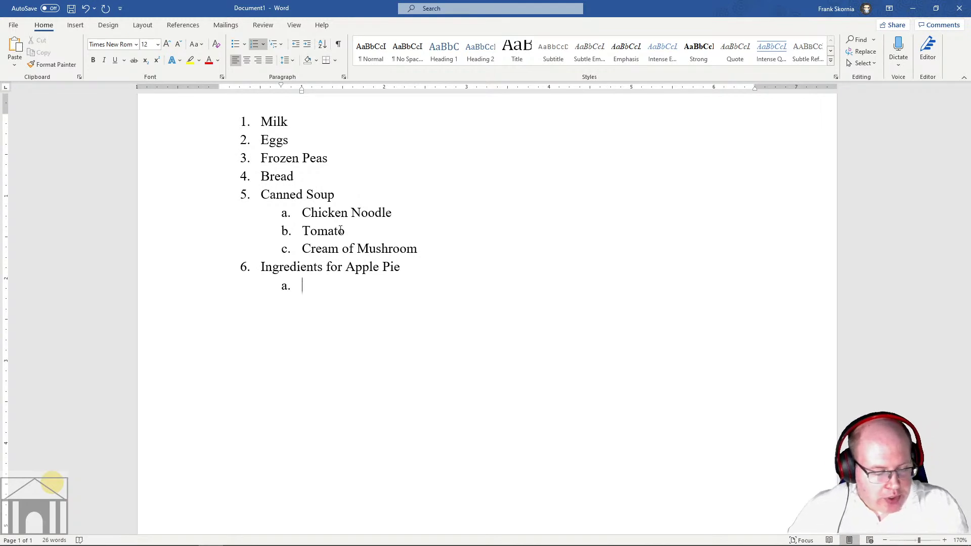
# - Enter "Apples", "Flour" and "Butter" as sub-items under Ingredients for Apple Pie
pyautogui.write('Apples')
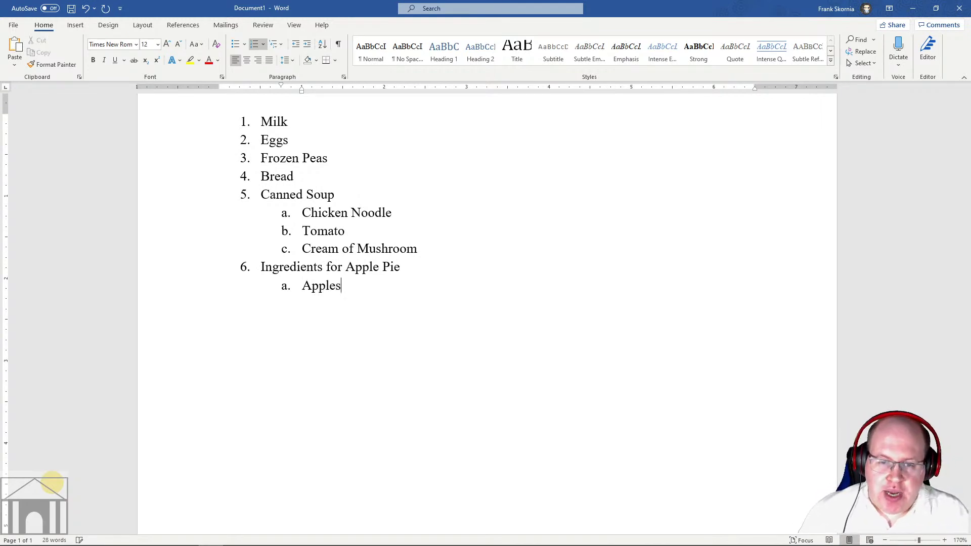
pyautogui.press('Return')
pyautogui.write('Flour')
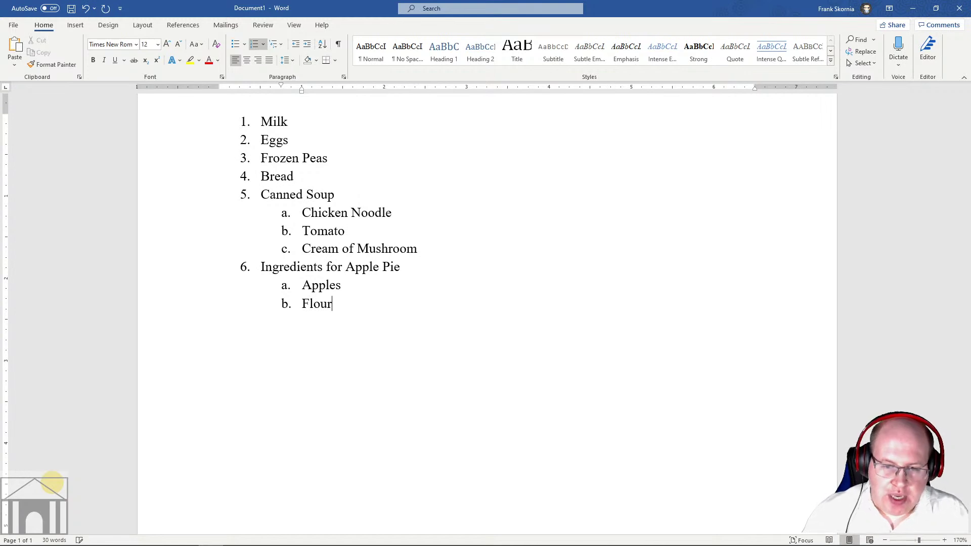
pyautogui.press('Return')
pyautogui.write('u')
pyautogui.press('BackSpace')
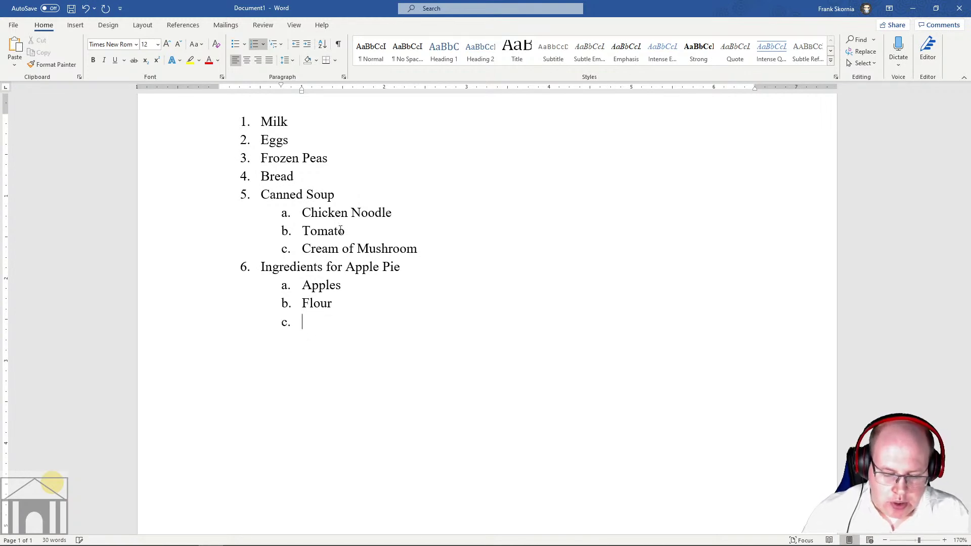
pyautogui.write('Bu')
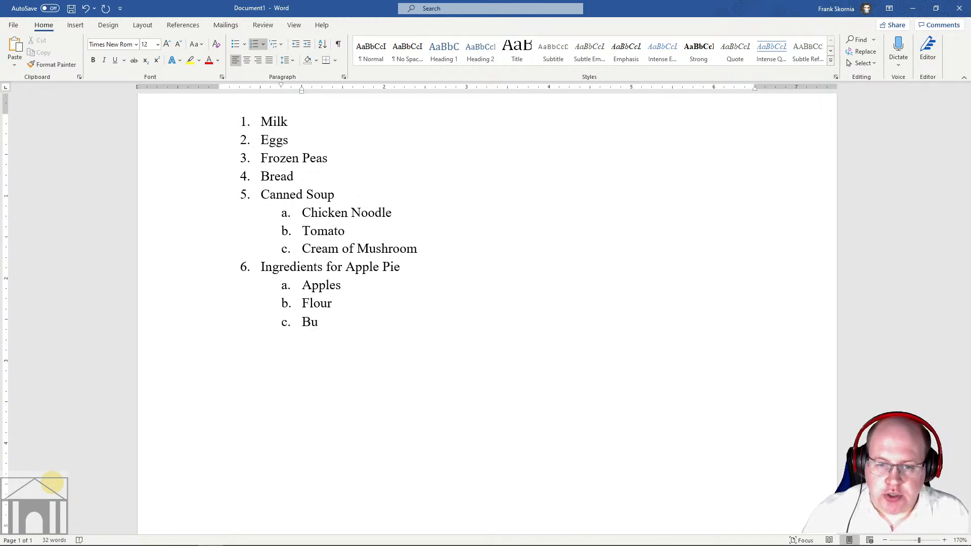
pyautogui.write('tter')
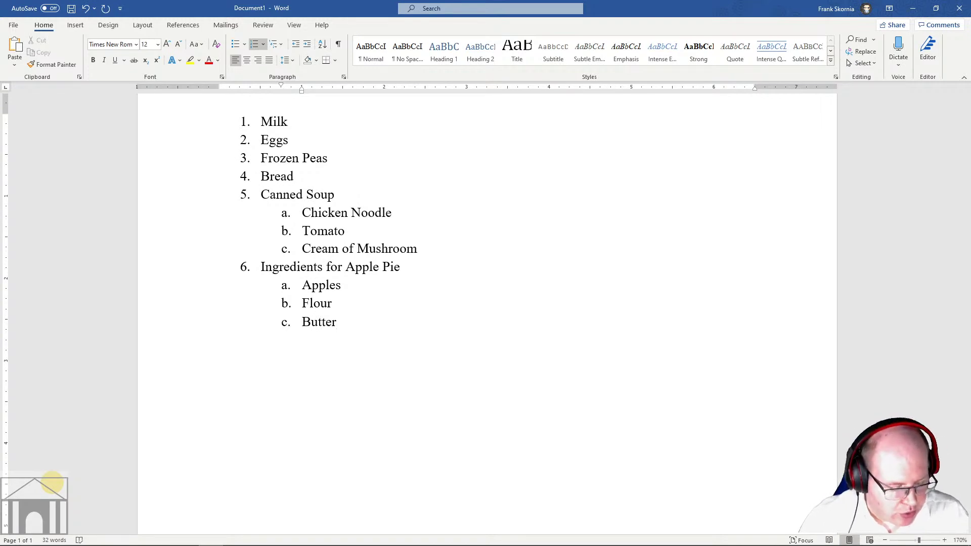
# - Add "Cinnamon" and "Sugar" as the last sub-items under Ingredients for Apple Pie
pyautogui.press('Return')
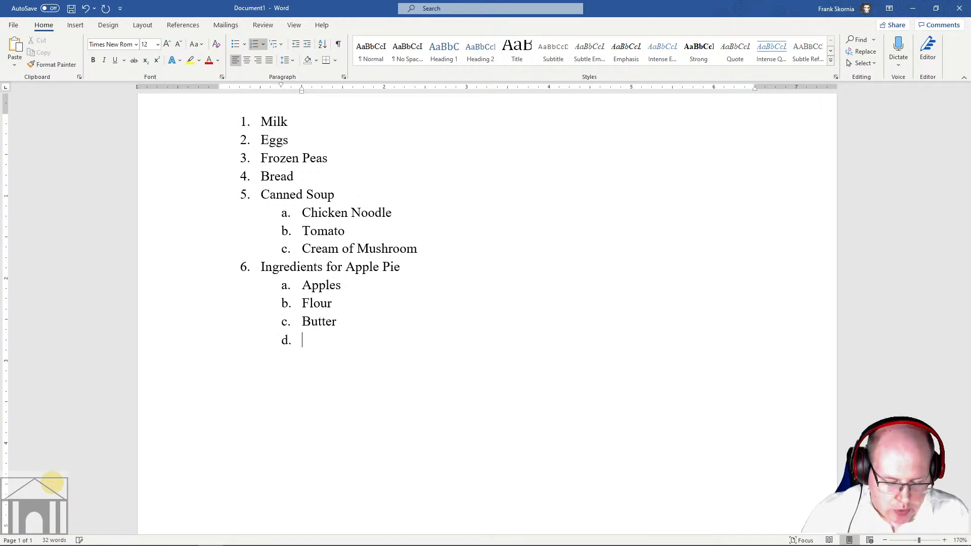
pyautogui.write('Cinnamon')
pyautogui.press('Return')
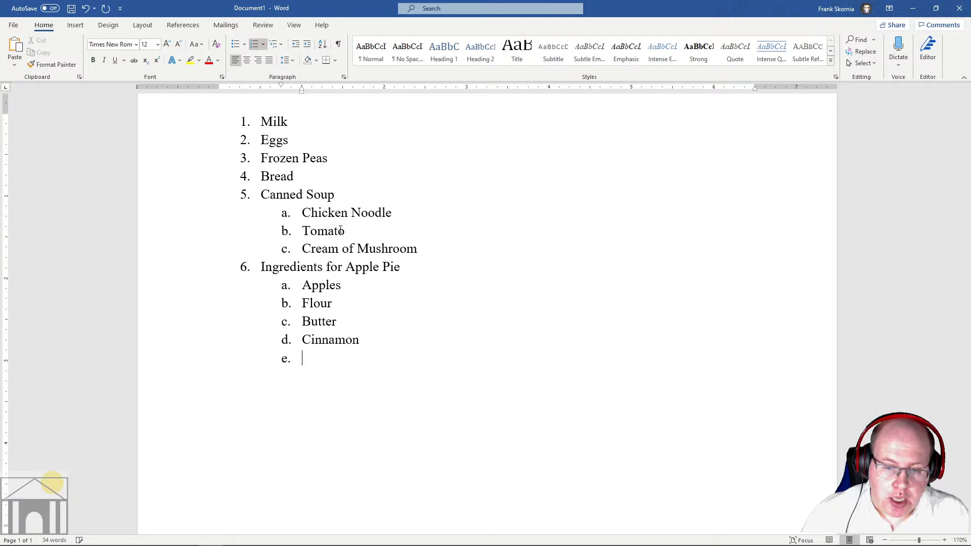
pyautogui.write('Sugar')
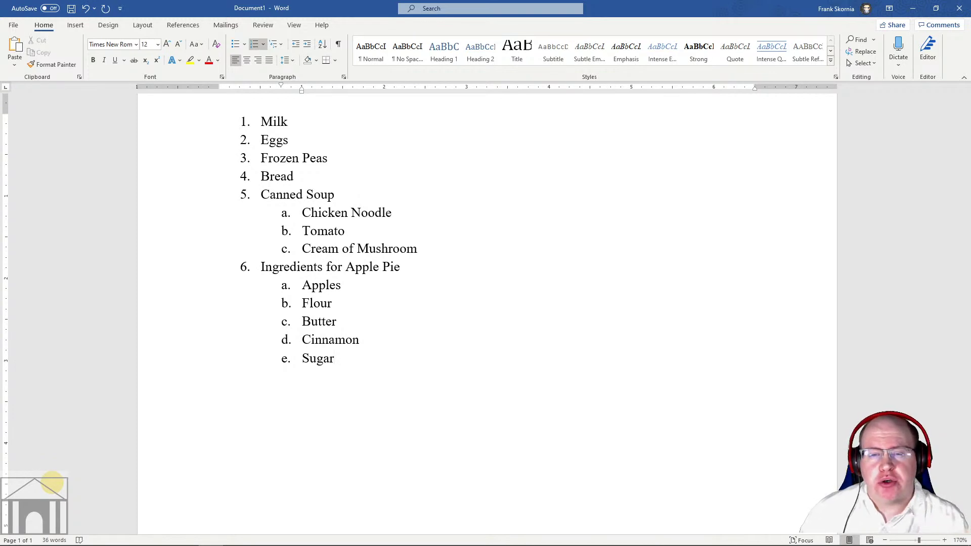
# - Switch to the exercise PDF in Adobe Acrobat Reader to check the remaining list instructions, and return to the Word document
pyautogui.moveTo(328, 517)
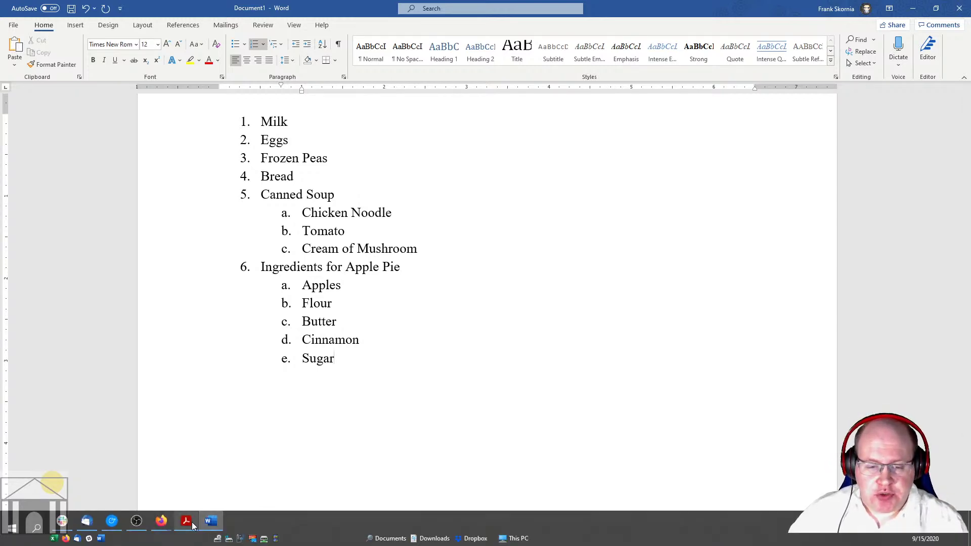
pyautogui.click(193, 525)
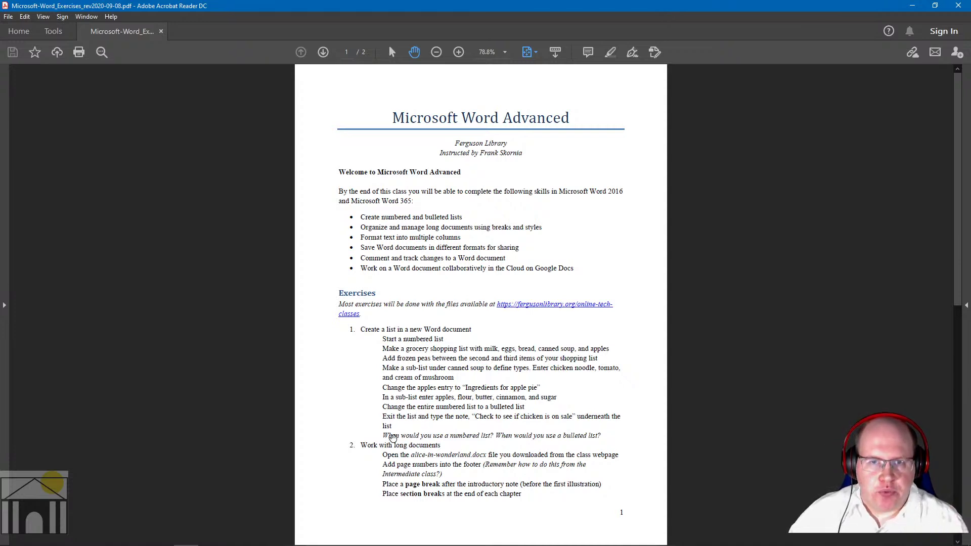
pyautogui.moveTo(192, 543)
pyautogui.click(210, 522)
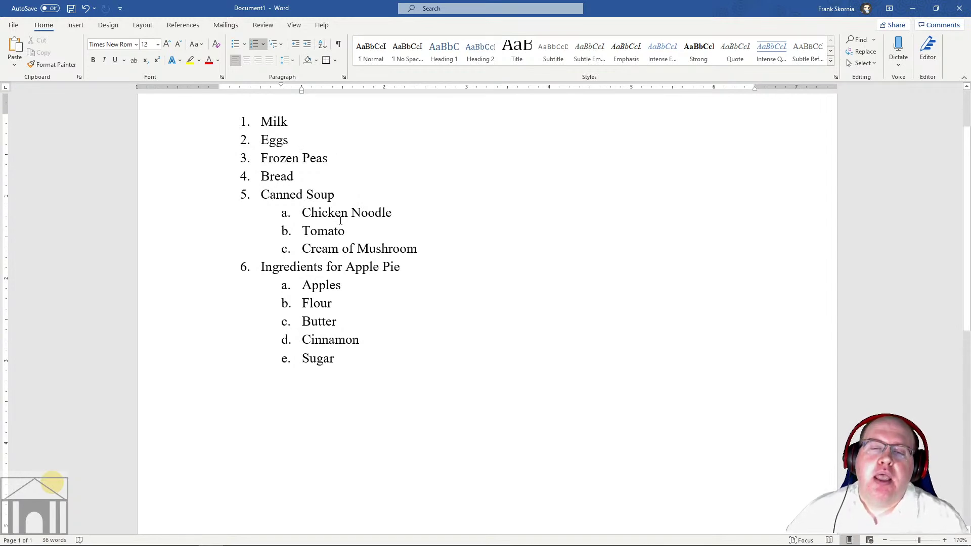
pyautogui.click(335, 196)
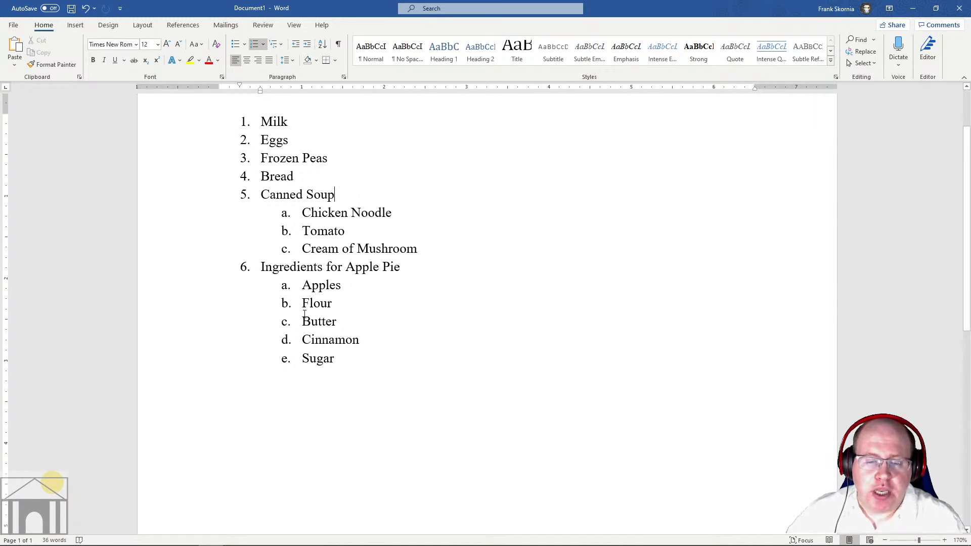
pyautogui.click(339, 357)
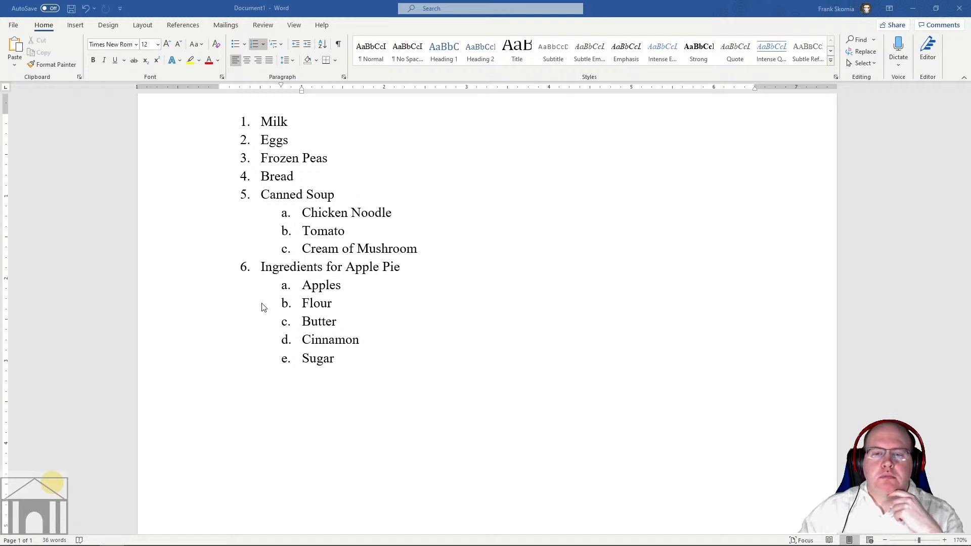
# - Convert the whole grocery list to bullets, switching it between bulleted and numbered formats to compare them
pyautogui.click(358, 359)
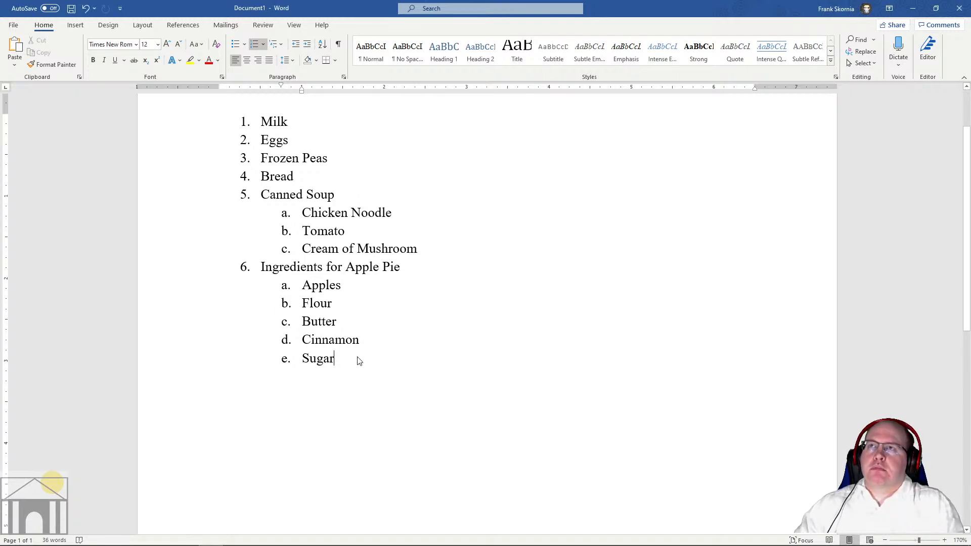
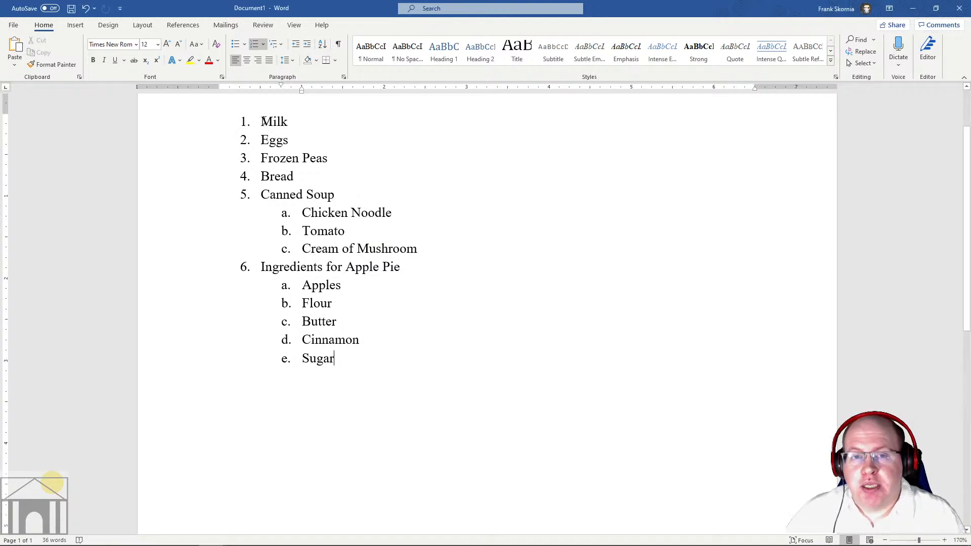
pyautogui.moveTo(261, 124); pyautogui.dragTo(342, 354)
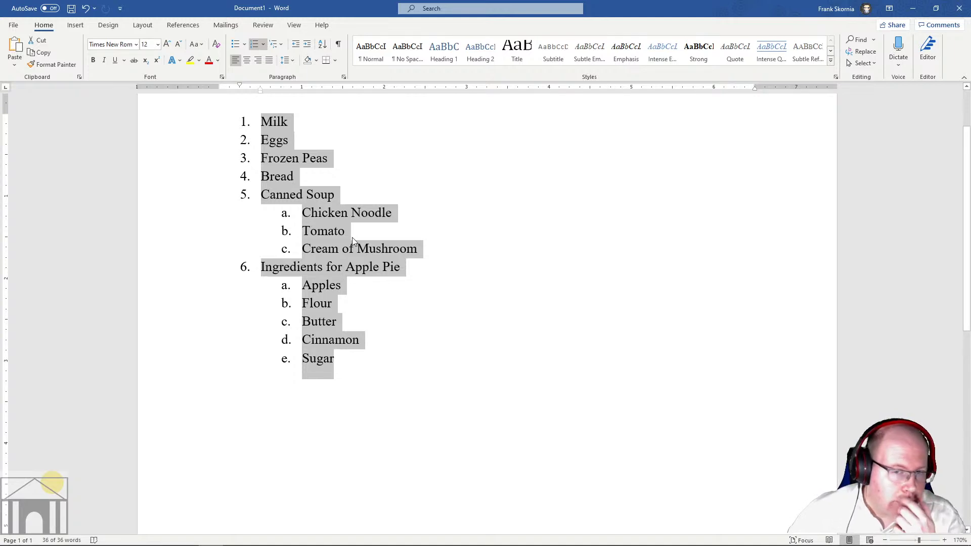
pyautogui.click(236, 44)
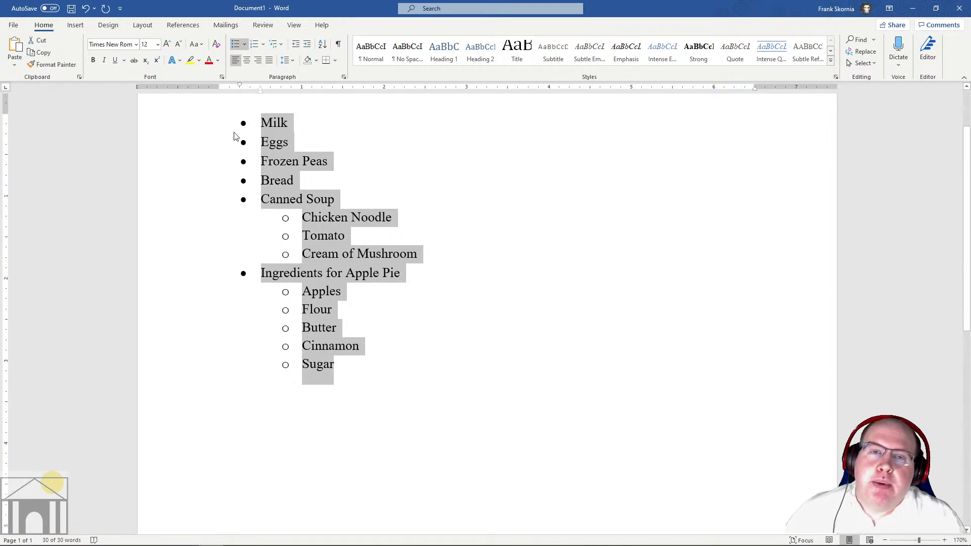
pyautogui.click(255, 45)
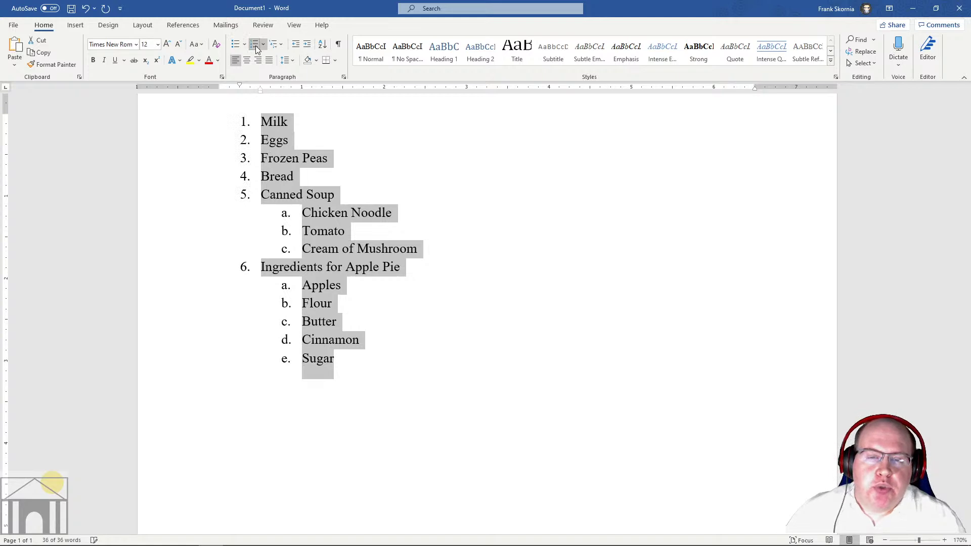
pyautogui.click(235, 45)
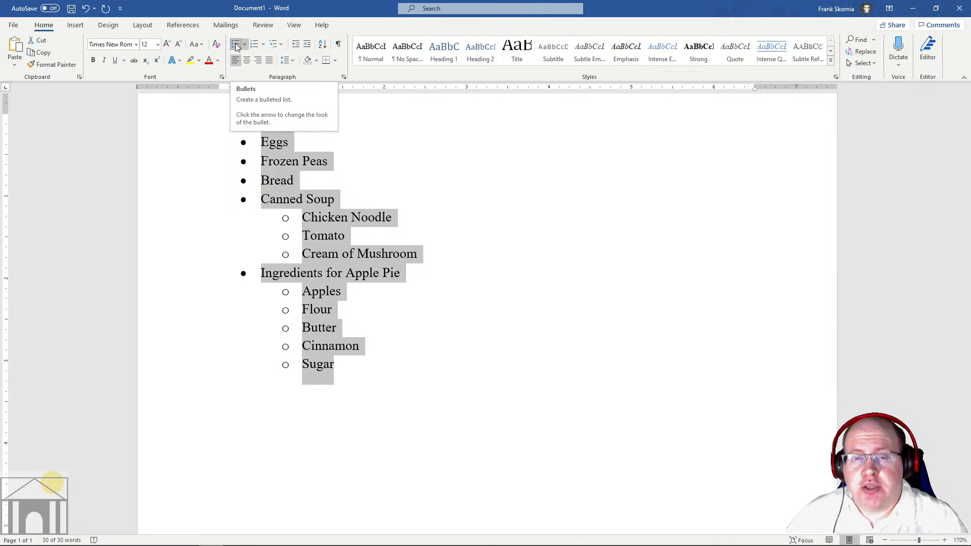
pyautogui.click(236, 45)
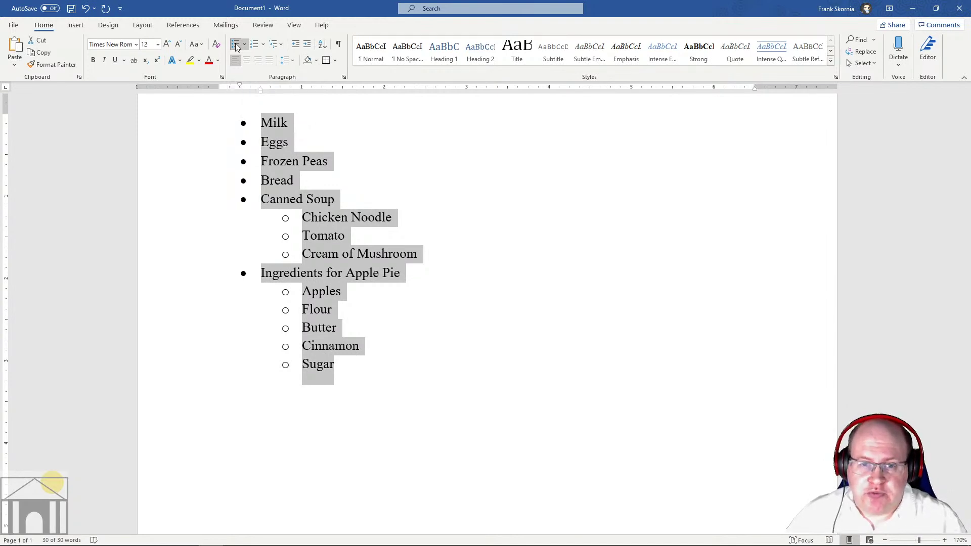
pyautogui.click(236, 45)
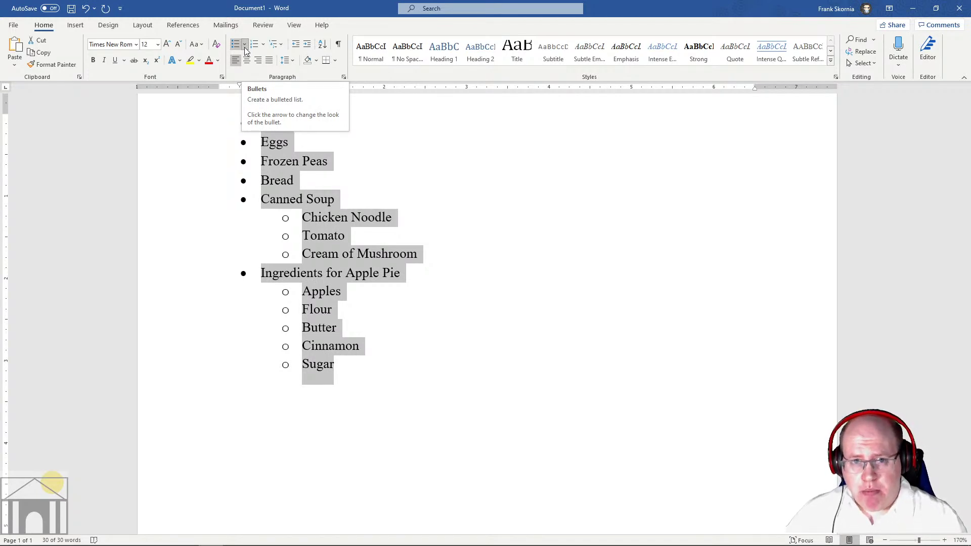
# - Change the top-level bullets to the four-diamond symbol and the sub-item bullets to filled squares
pyautogui.click(244, 45)
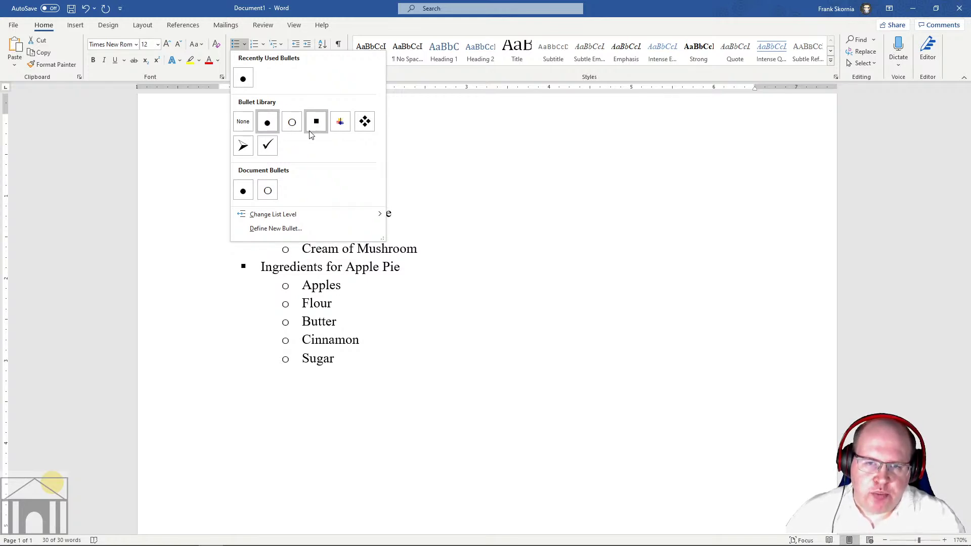
pyautogui.click(367, 123)
pyautogui.click(248, 141)
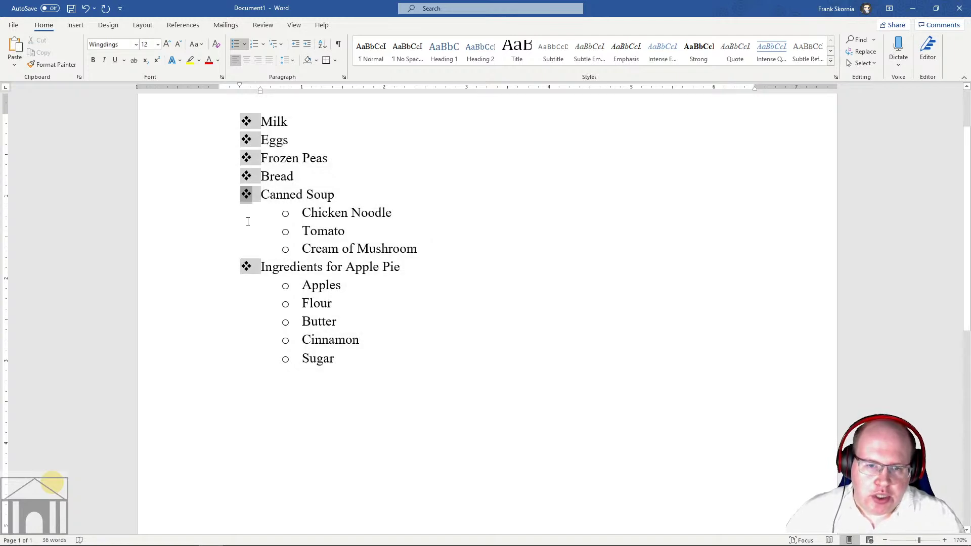
pyautogui.click(302, 249)
pyautogui.click(303, 214)
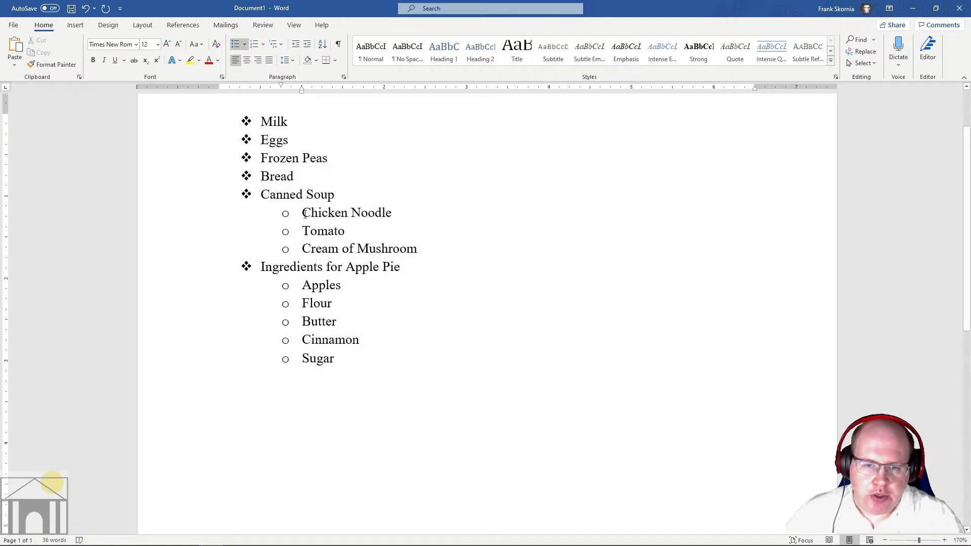
pyautogui.click(245, 45)
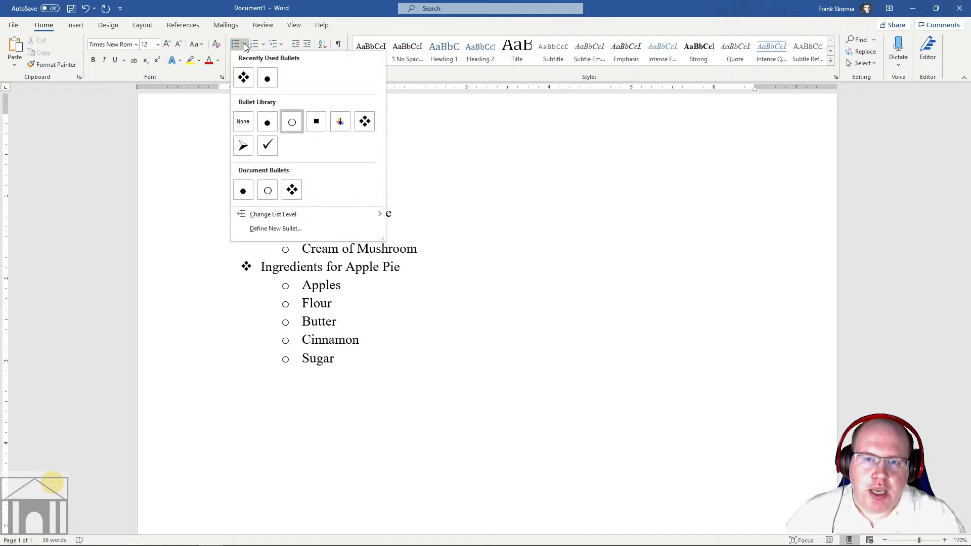
pyautogui.click(316, 121)
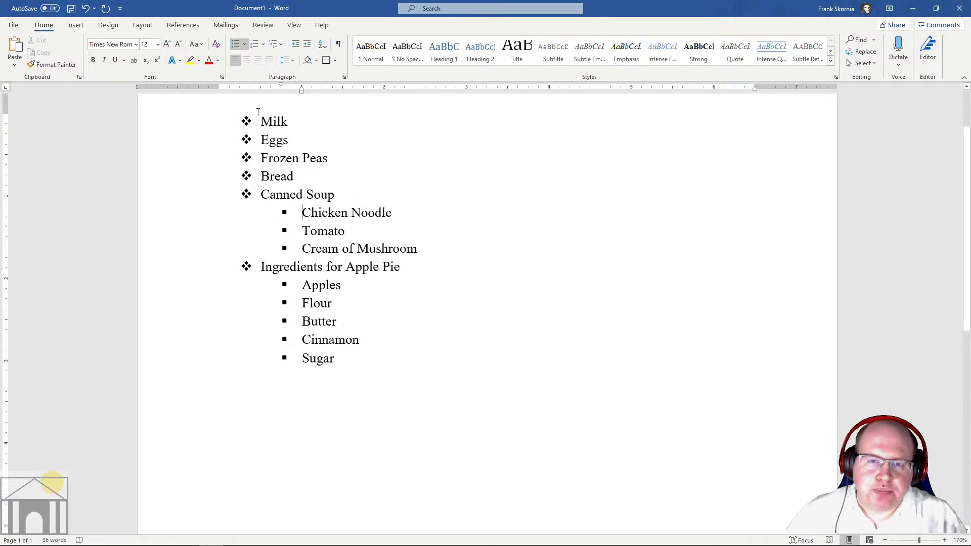
# - Convert the whole list back to numbering and try the 1) 2) 3) and uppercase Roman numeral formats on the top level
pyautogui.moveTo(260, 118); pyautogui.dragTo(323, 376)
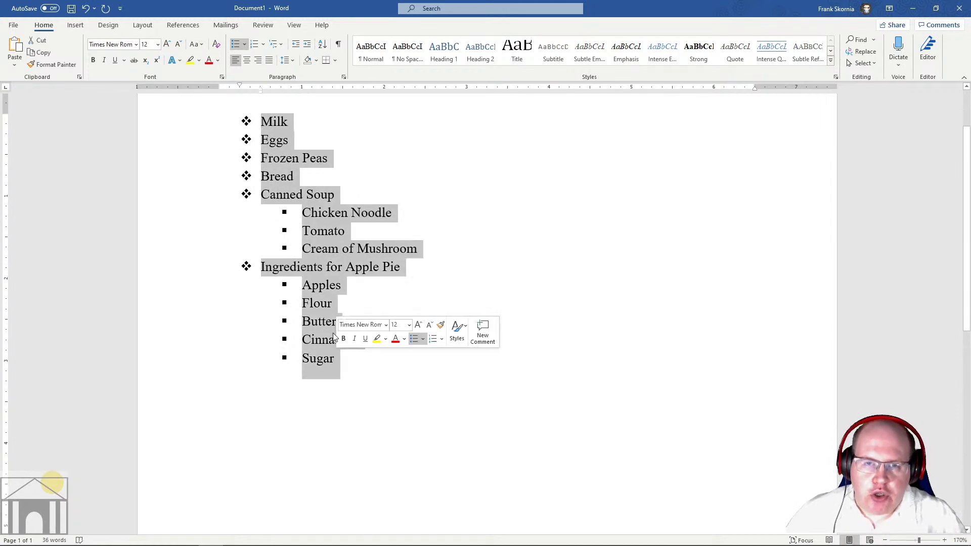
pyautogui.click(254, 44)
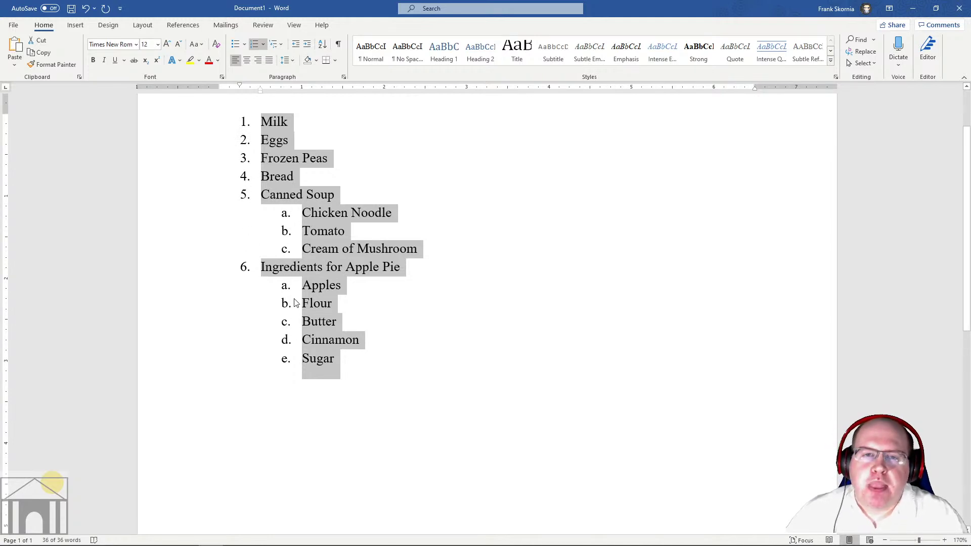
pyautogui.click(262, 45)
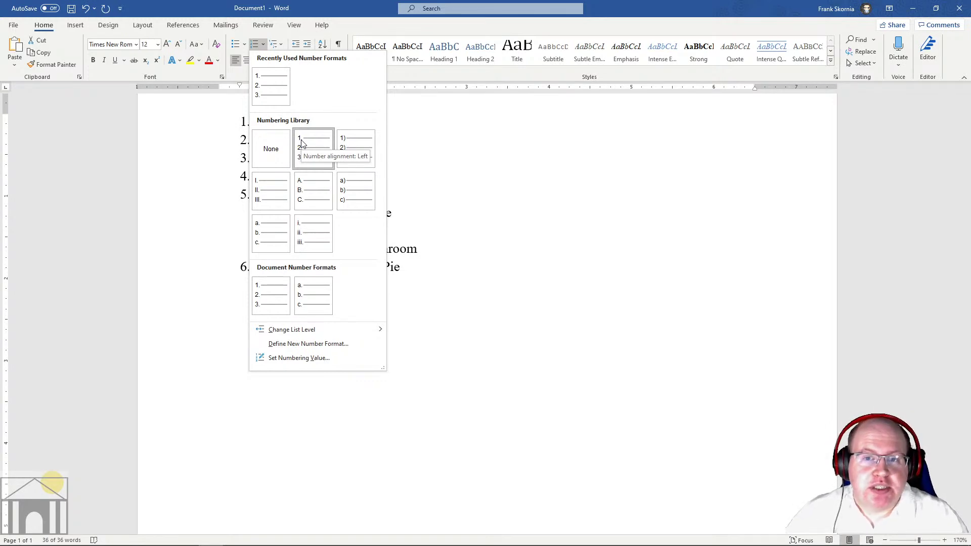
pyautogui.click(353, 145)
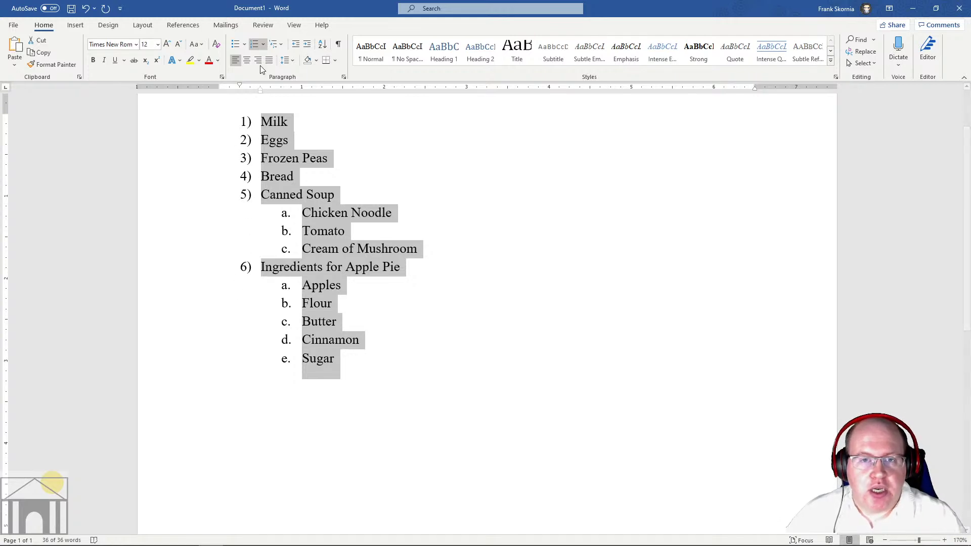
pyautogui.click(263, 45)
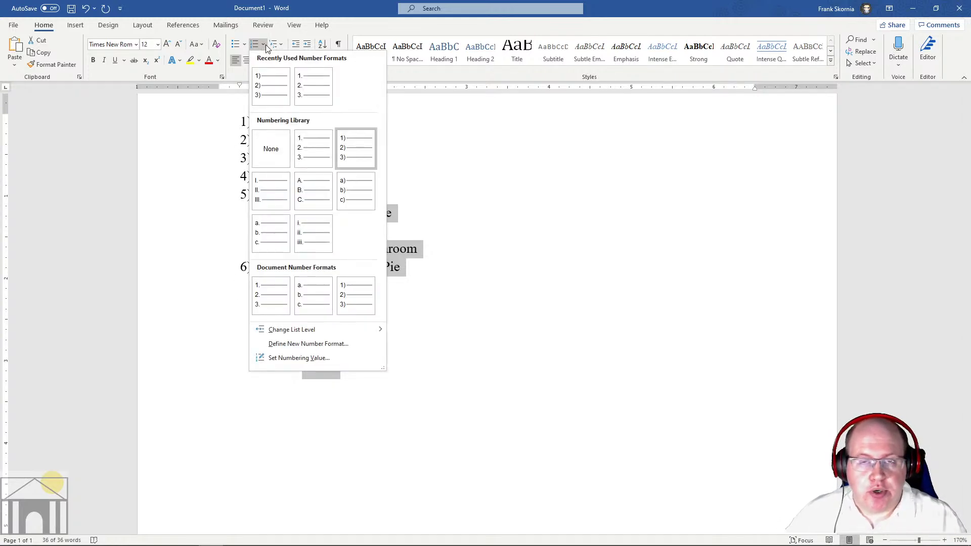
pyautogui.click(272, 191)
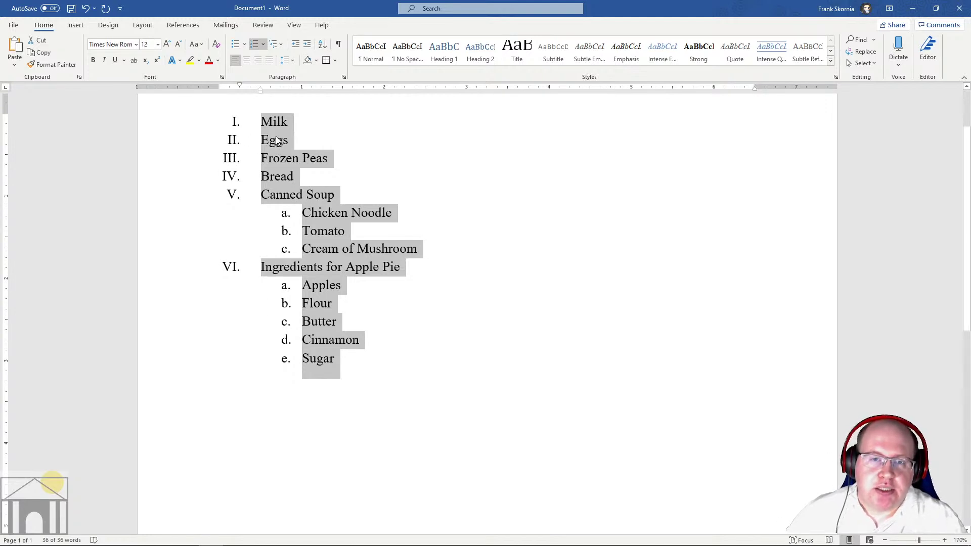
# - Restore the 1. 2. 3. number format for the top-level items, and undo and redo that change
pyautogui.click(263, 46)
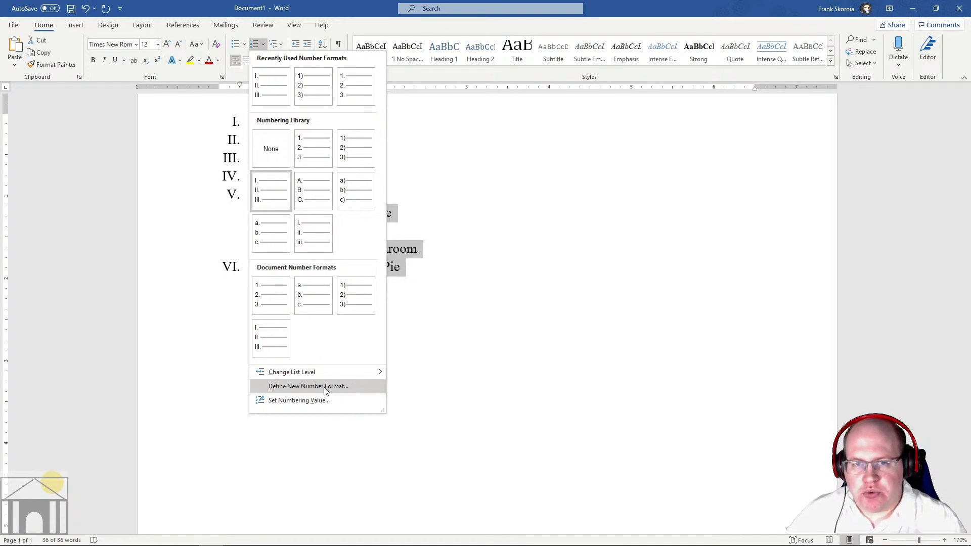
pyautogui.click(352, 96)
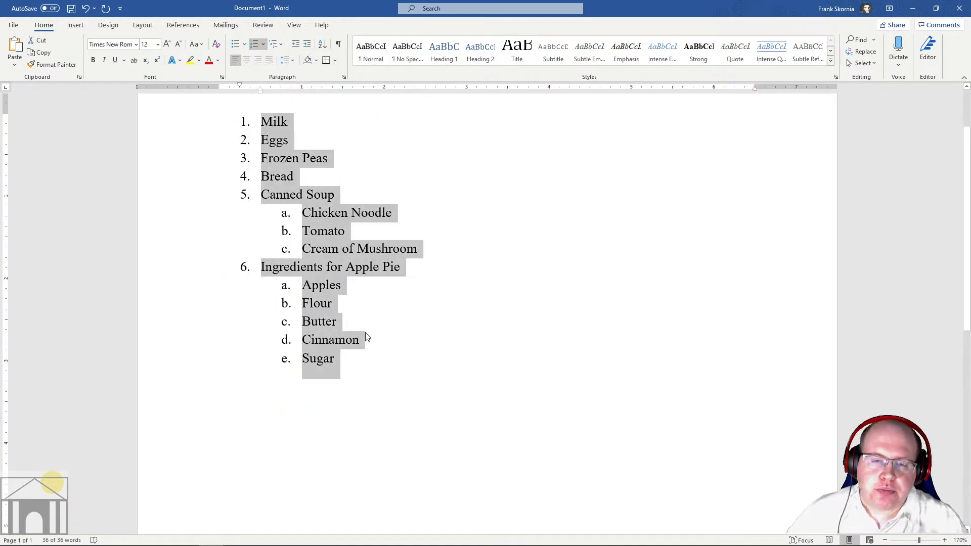
pyautogui.click(369, 370)
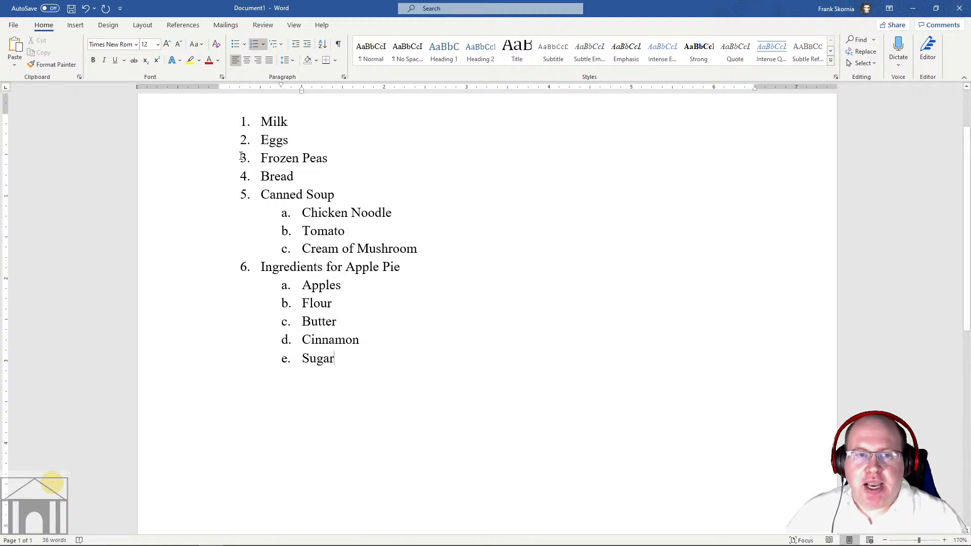
pyautogui.click(84, 9)
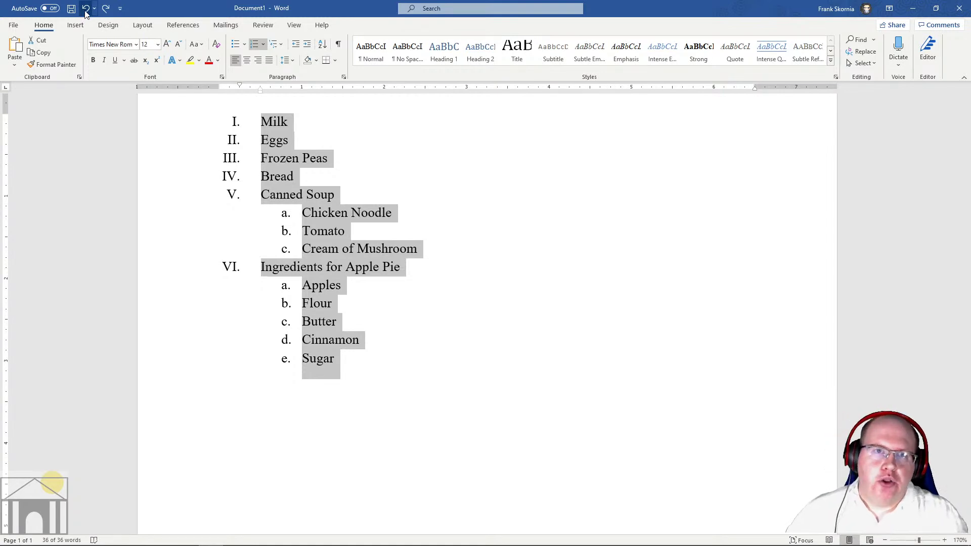
pyautogui.click(106, 9)
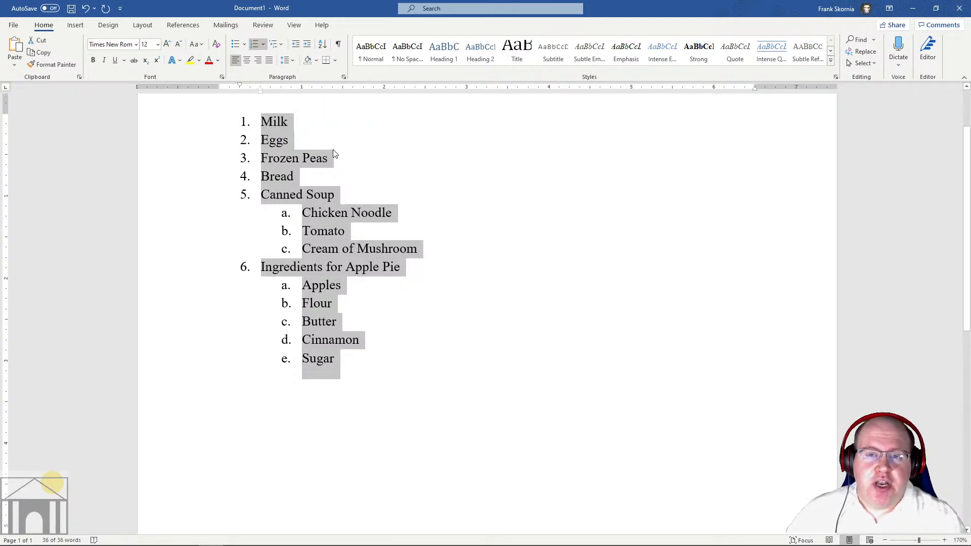
pyautogui.click(359, 357)
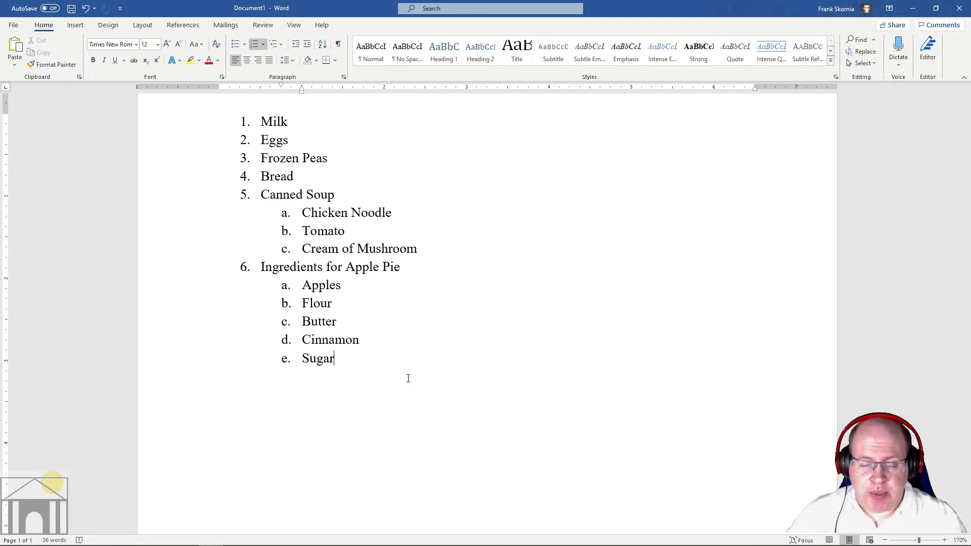
# - End the list after Sugar and add the unnumbered line "Check to see if chicken is on sale." below it
pyautogui.press('Return')
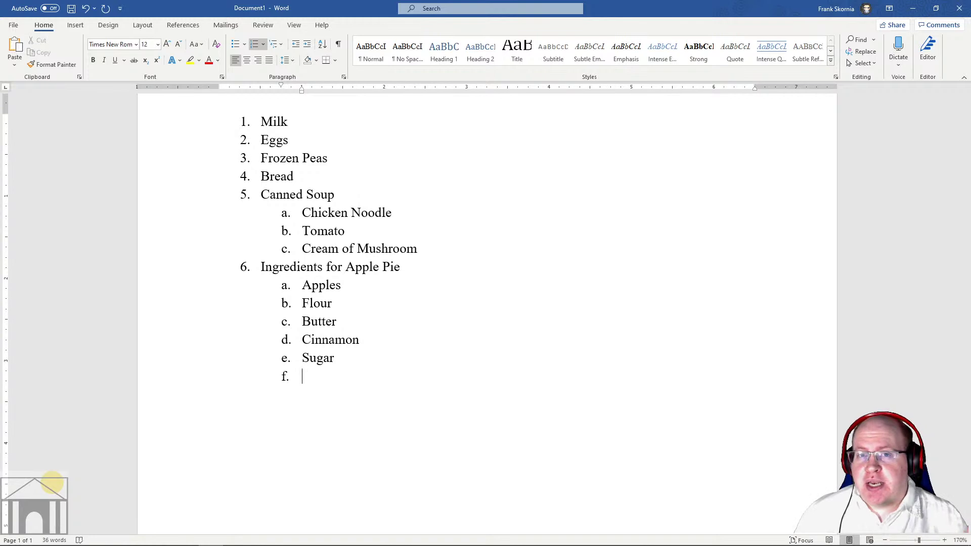
pyautogui.hotkey('shift', 'Tab')
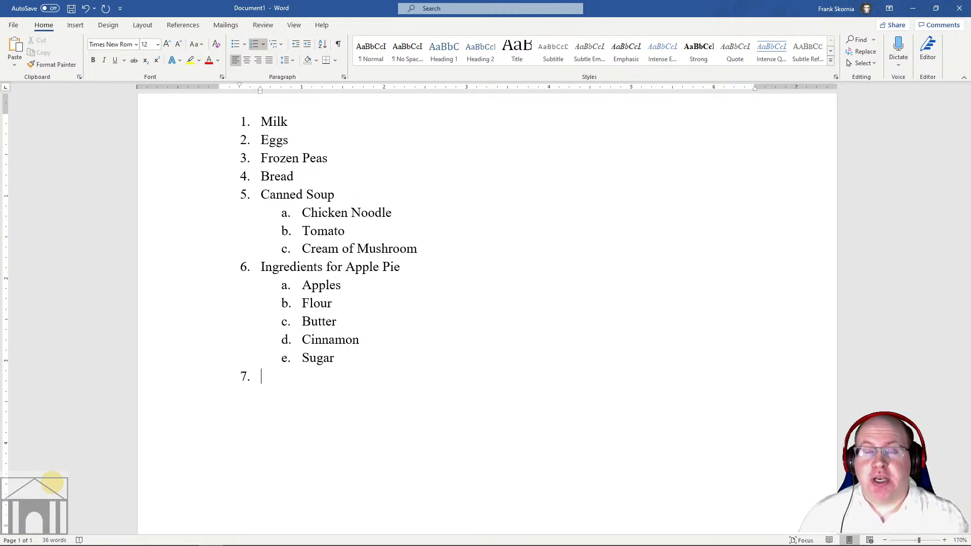
pyautogui.press('Return')
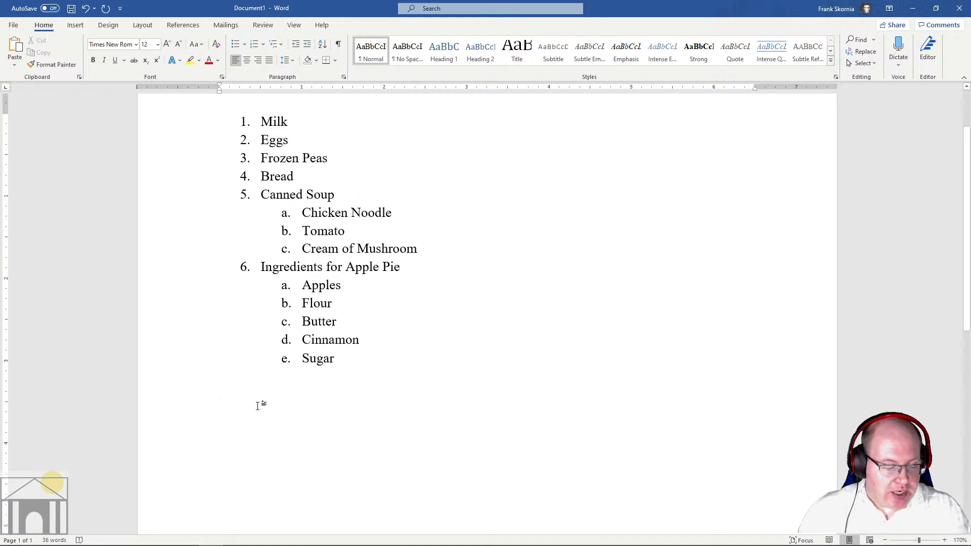
pyautogui.write('Check to se')
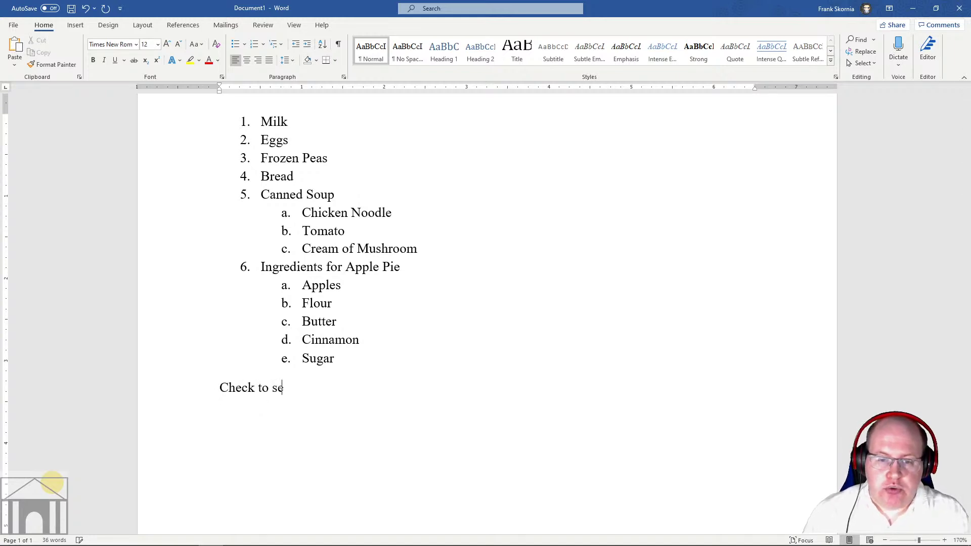
pyautogui.write('e if chicken ')
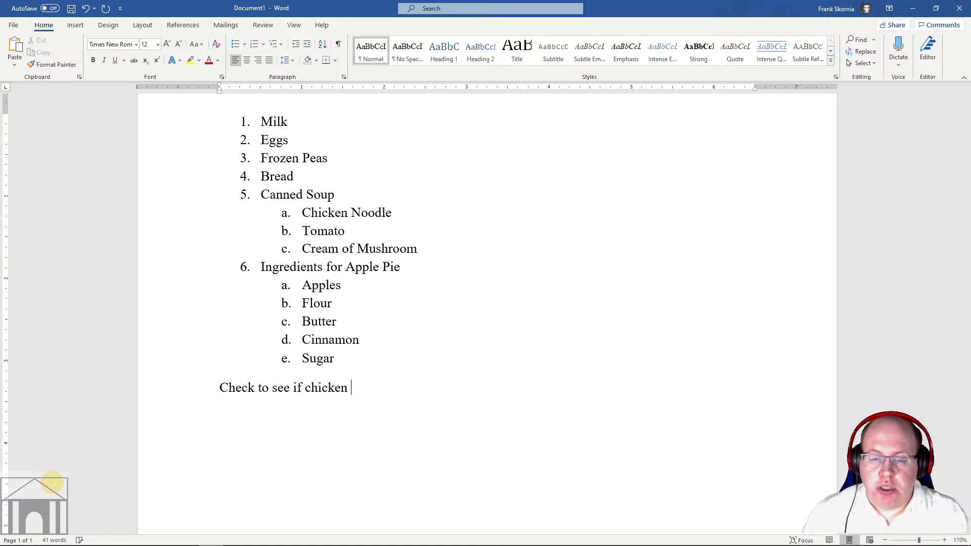
pyautogui.write('is on sale')
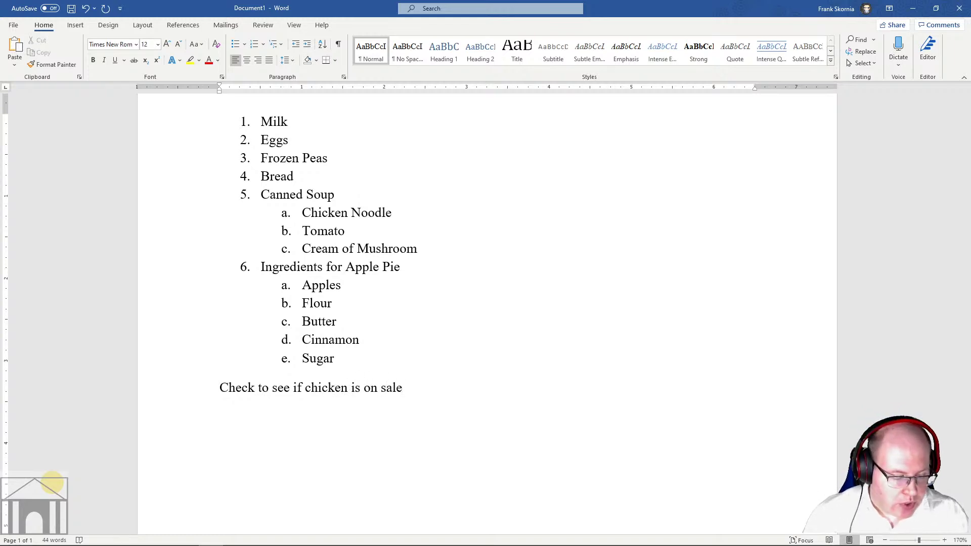
pyautogui.write('.')
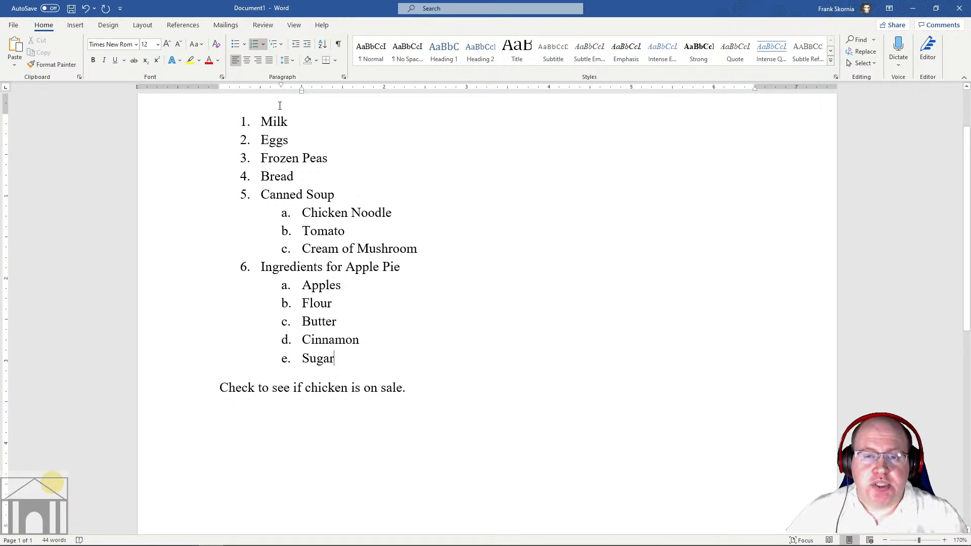
# - Toggle all the list items from Milk to Sugar between bullets and numbering, leaving them numbered
pyautogui.moveTo(262, 121); pyautogui.dragTo(318, 359)
pyautogui.click(235, 45)
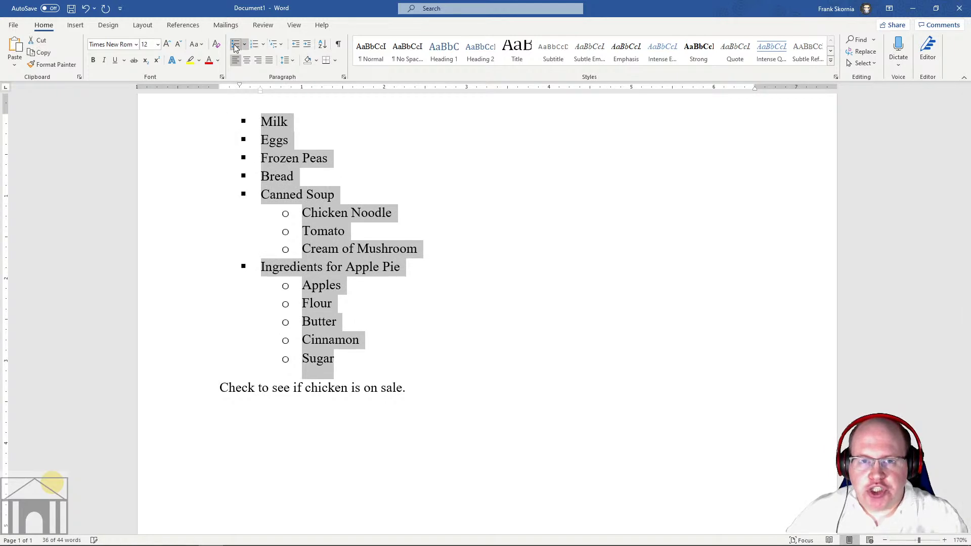
pyautogui.click(255, 44)
pyautogui.click(236, 45)
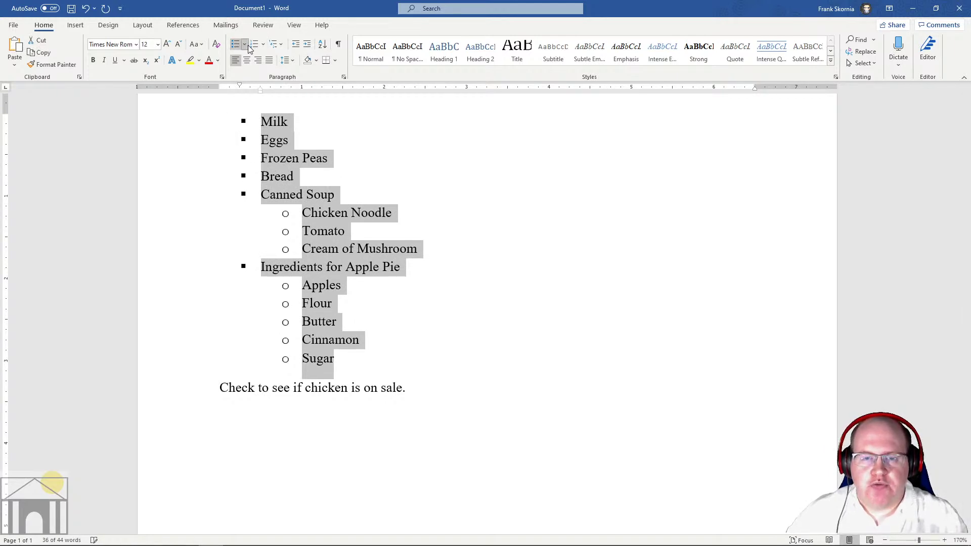
pyautogui.click(255, 44)
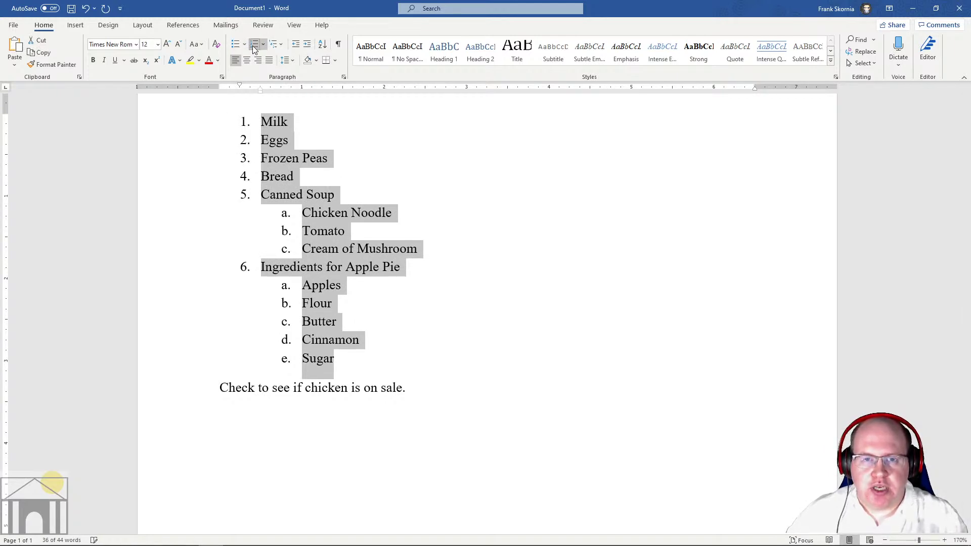
# - Try ending the numbered list with extra blank lines after Sugar and remove the last blank line
pyautogui.click(346, 358)
pyautogui.press('Return')
pyautogui.press('Return')
pyautogui.press('Return')
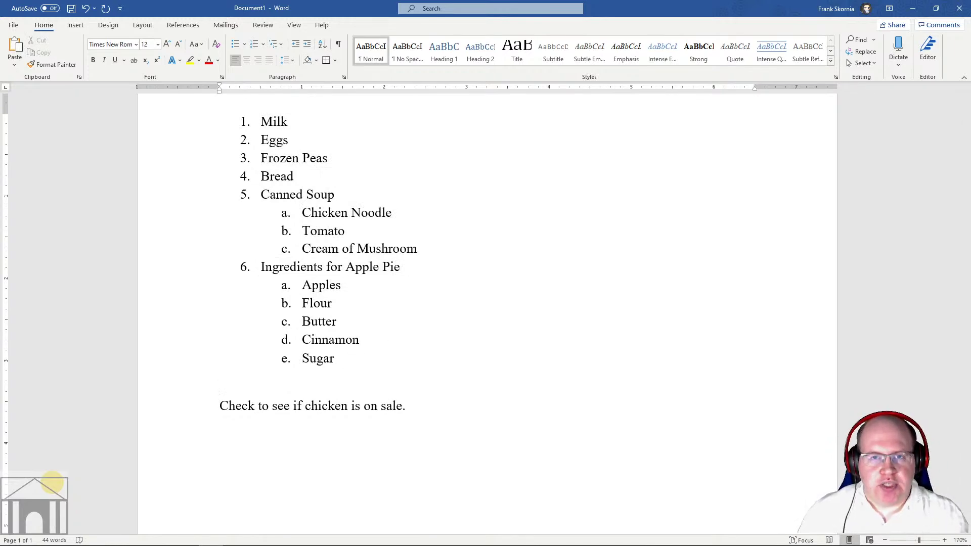
pyautogui.press('BackSpace')
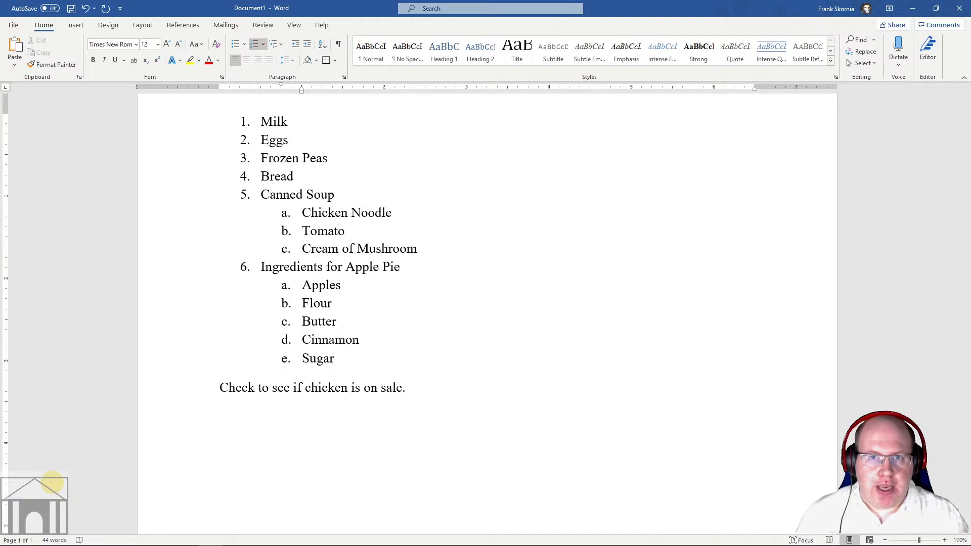
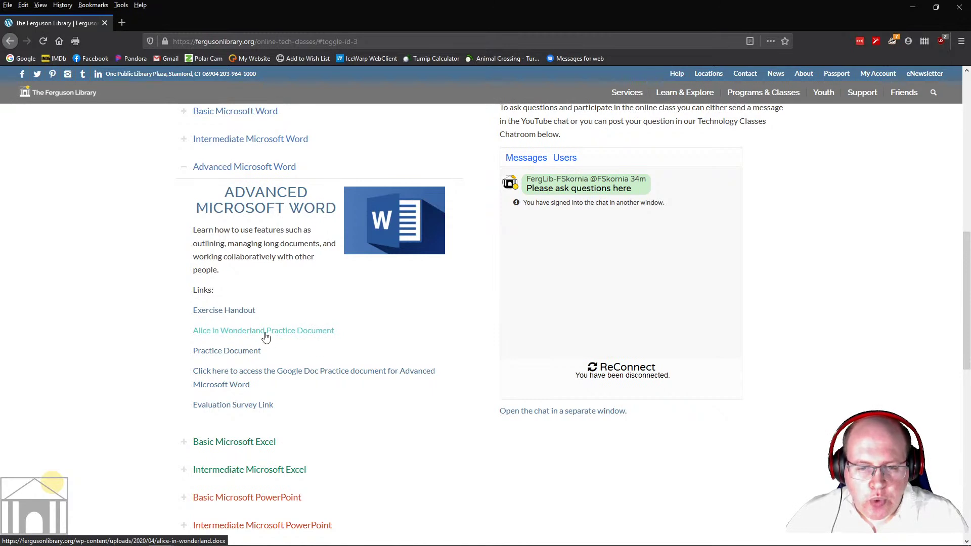
pyautogui.rightClick(247, 334)
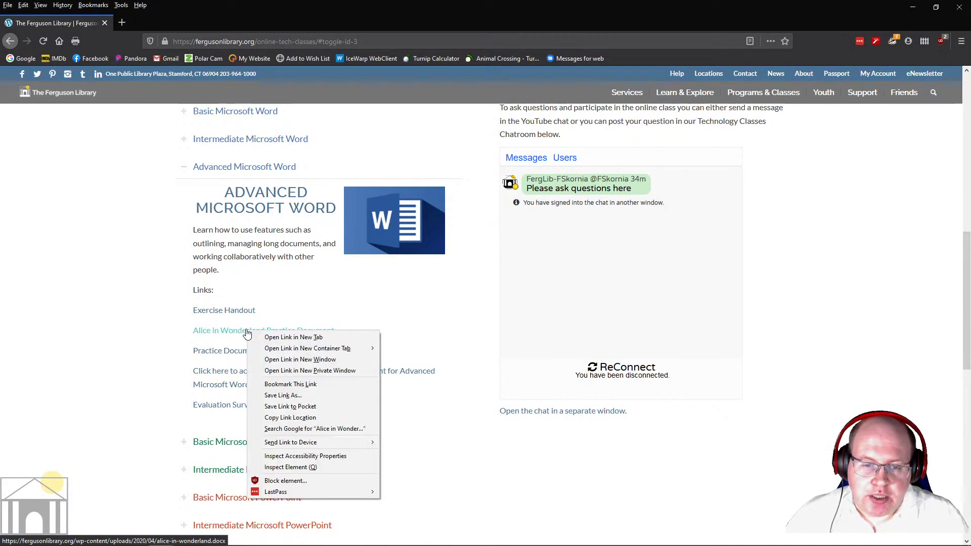
pyautogui.click(302, 395)
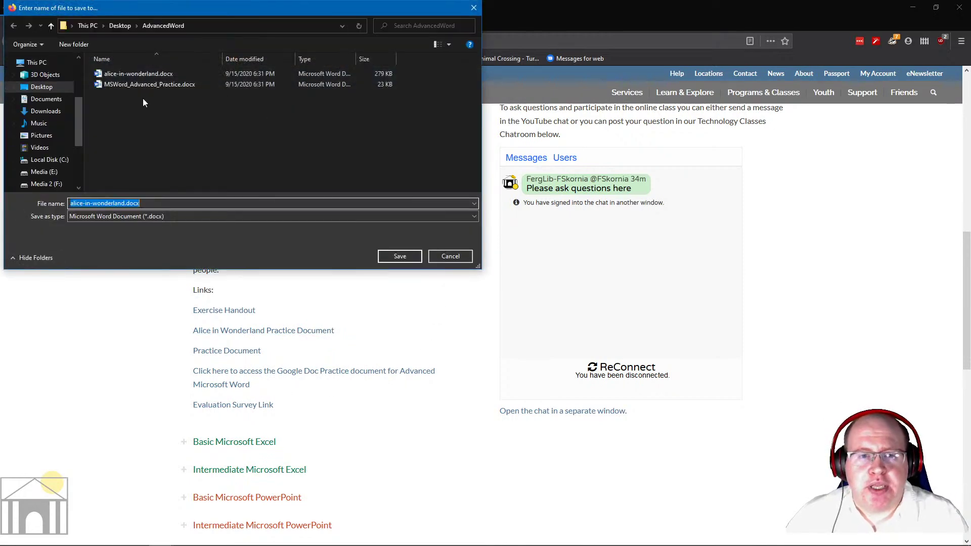
pyautogui.click(438, 257)
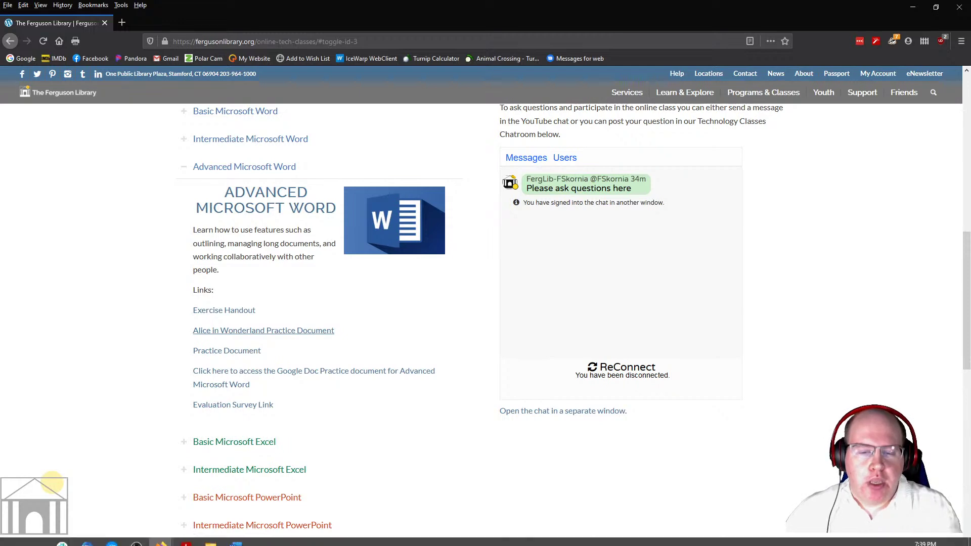
# - Switch to the alice-in-wonderland.docx document in Word, enable editing and view it in Print Layout
pyautogui.click(235, 521)
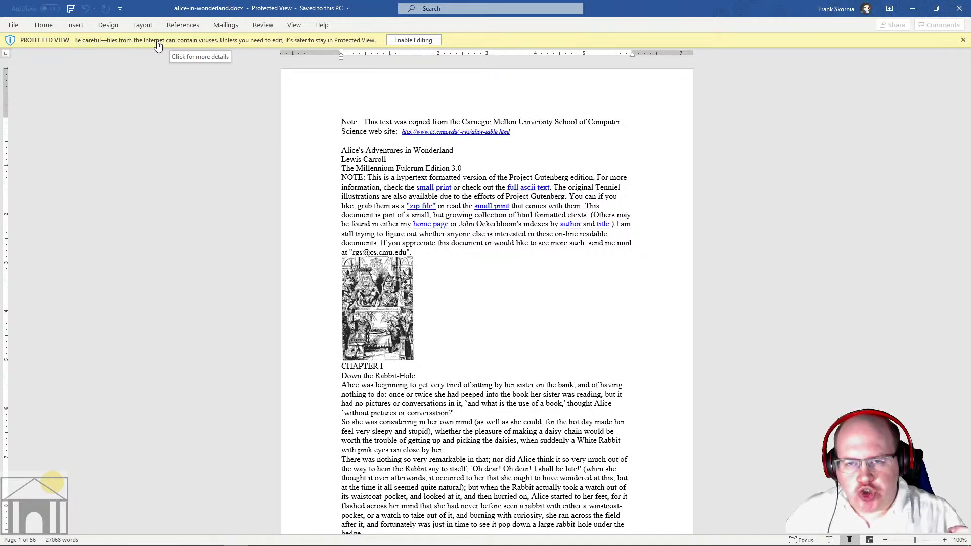
pyautogui.click(411, 41)
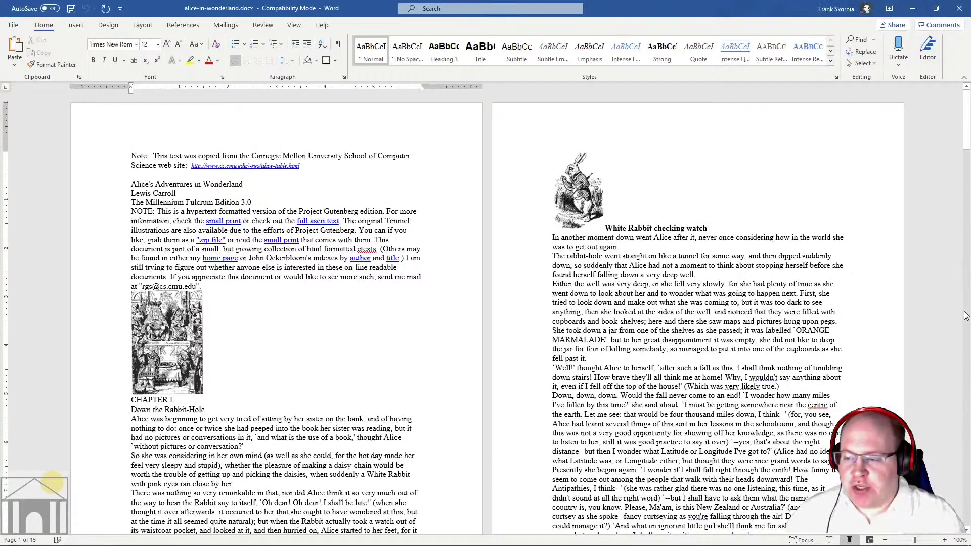
pyautogui.moveTo(960, 543)
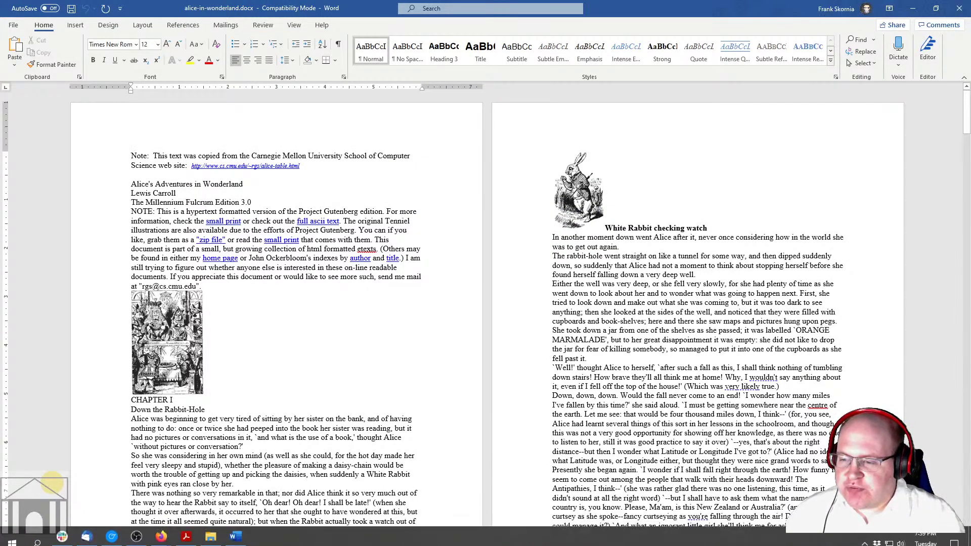
pyautogui.click(849, 540)
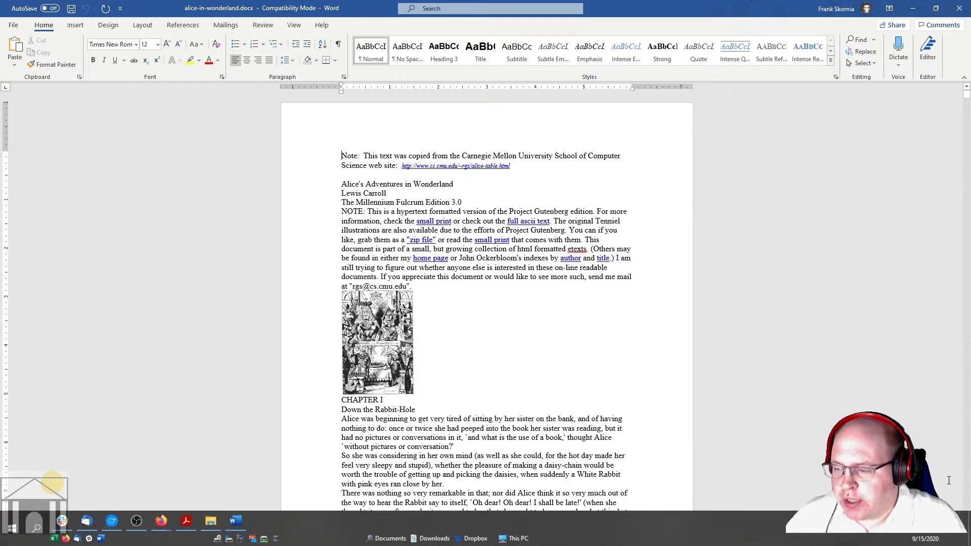
# - Enlarge the view of the Alice in Wonderland document to 140%
pyautogui.click(944, 541)
pyautogui.click(944, 541)
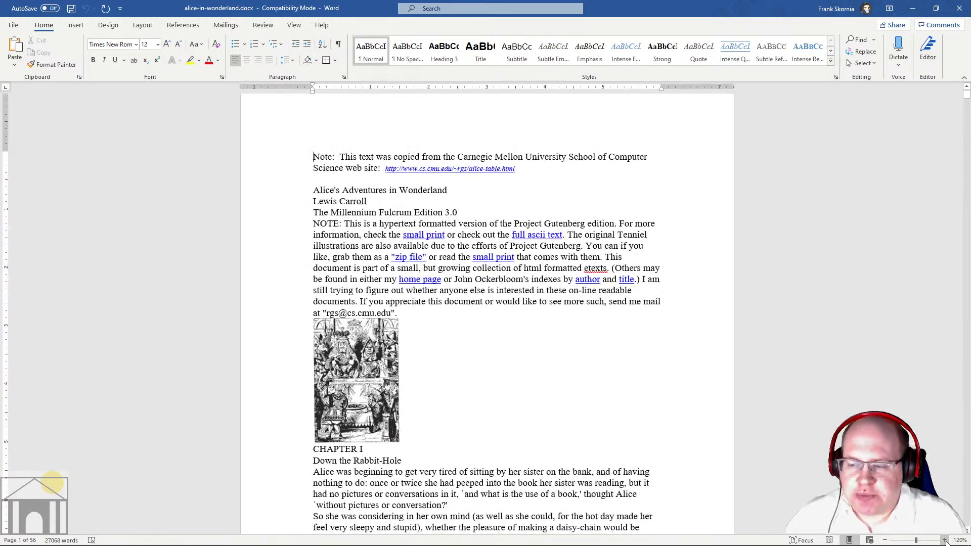
pyautogui.click(944, 540)
pyautogui.click(944, 540)
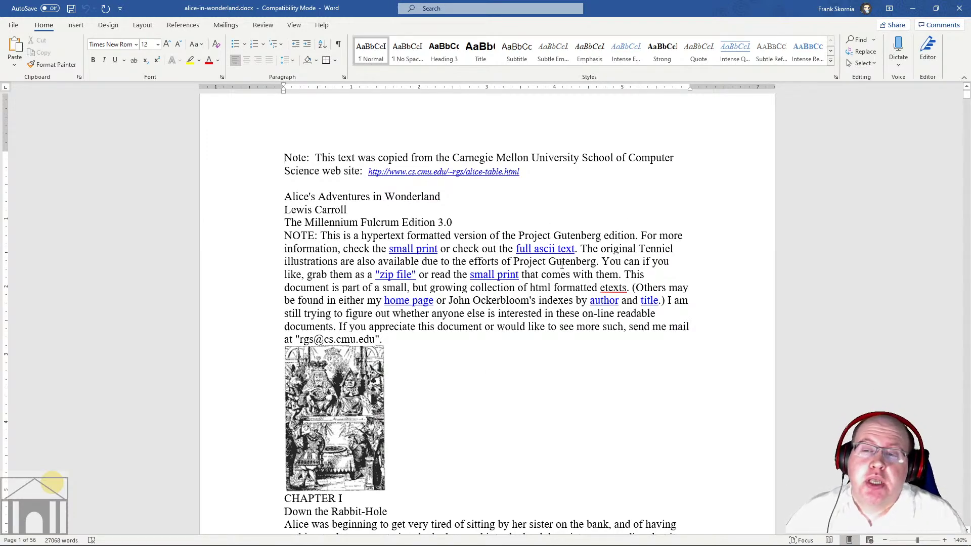
# - Insert Plain Number 3 page numbers at the bottom of the page, close the footer and check the numbering on the following pages
pyautogui.scroll(-10, 562, 258)
pyautogui.scroll(4, 556, 222)
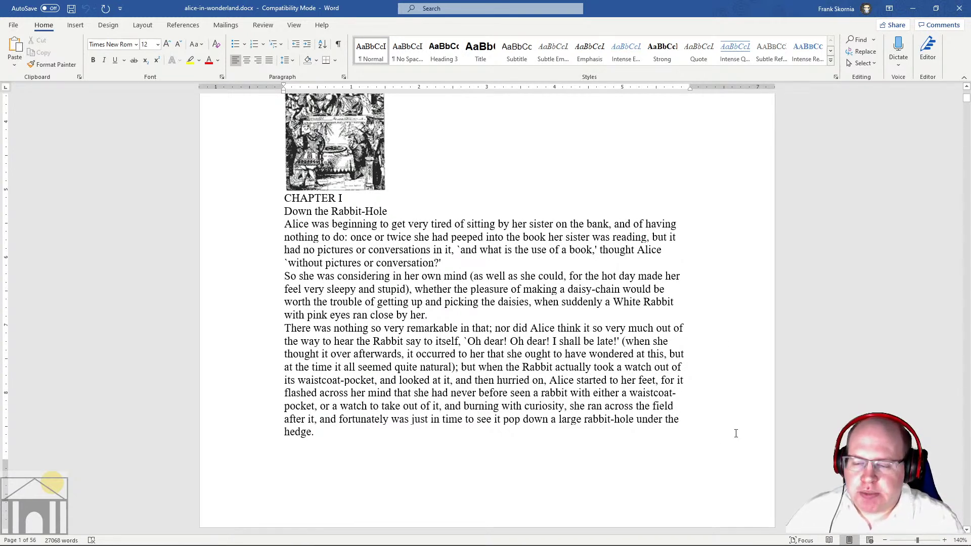
pyautogui.doubleClick(561, 491)
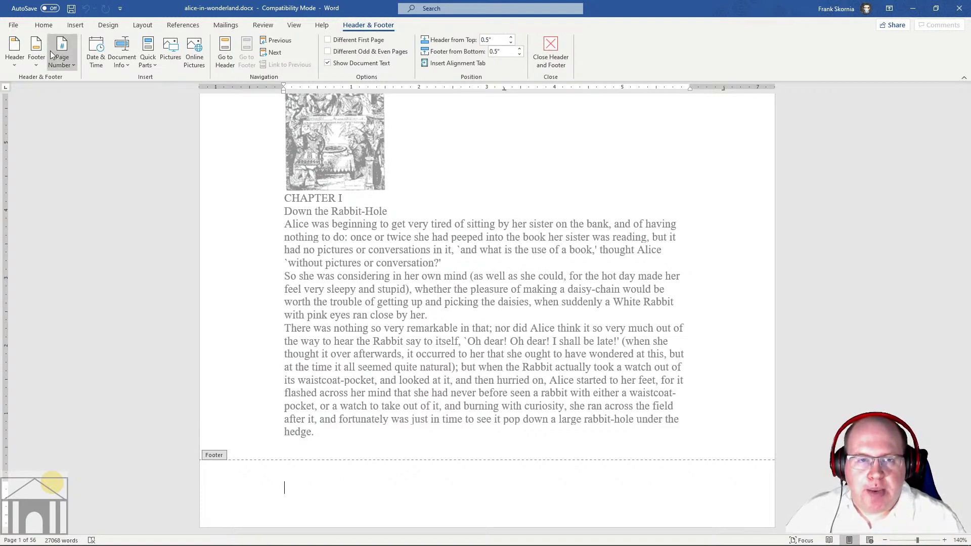
pyautogui.click(65, 63)
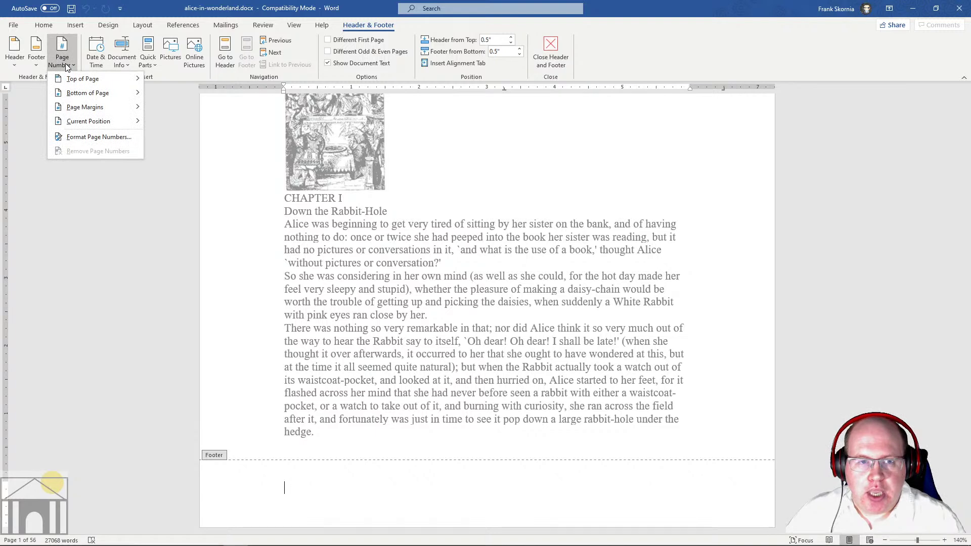
pyautogui.moveTo(68, 93)
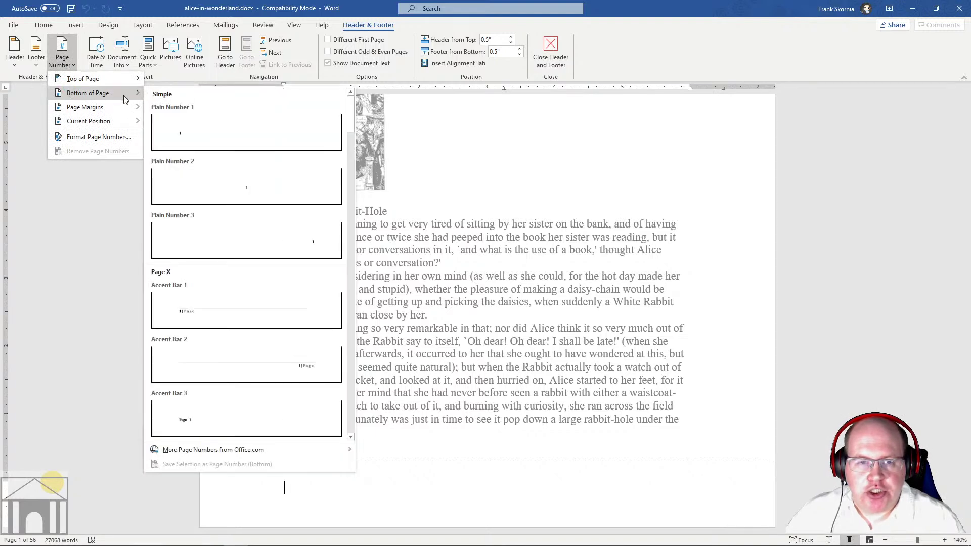
pyautogui.click(209, 229)
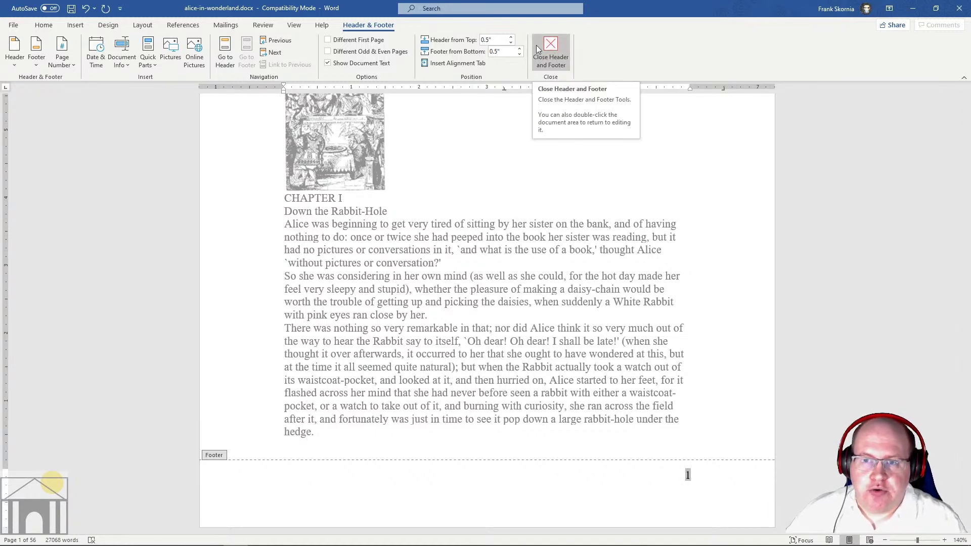
pyautogui.click(550, 51)
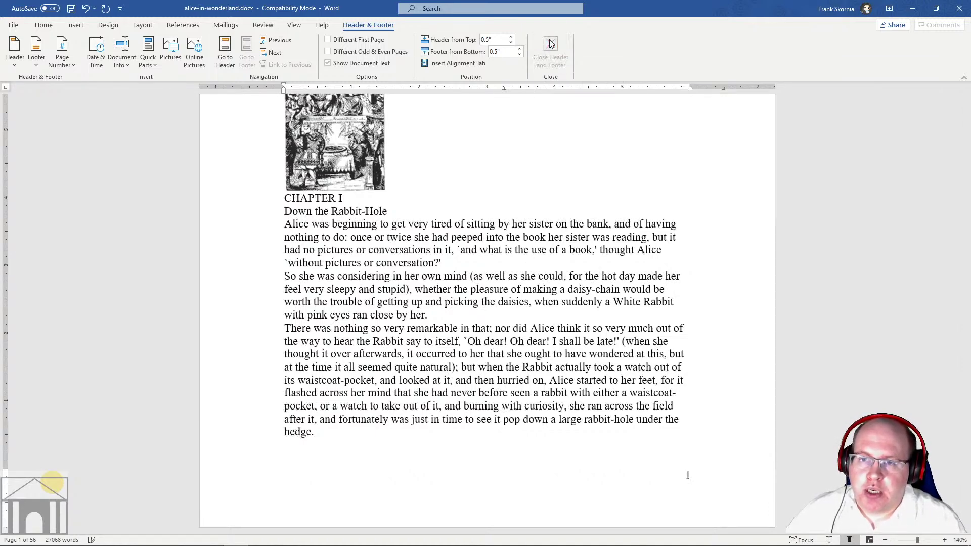
pyautogui.scroll(-15, 684, 332)
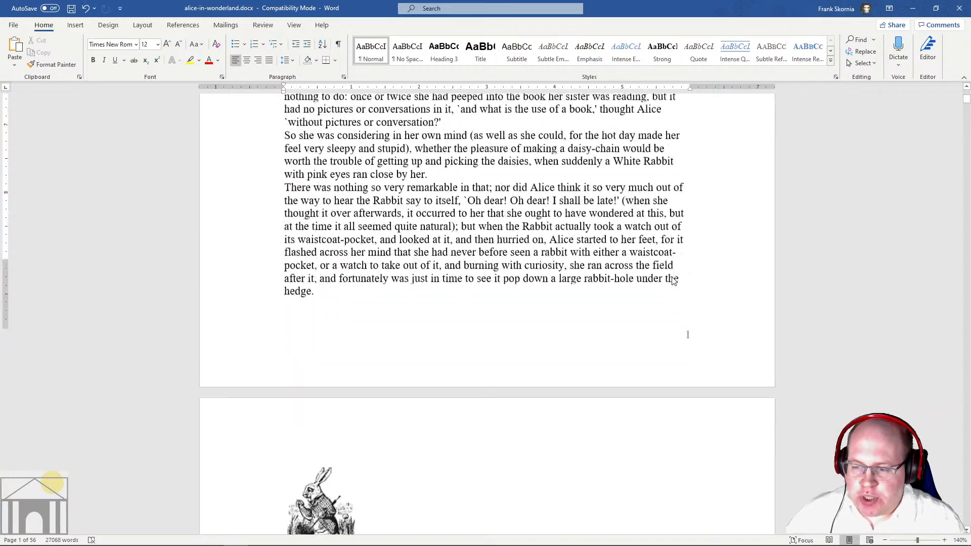
pyautogui.scroll(-20, 672, 278)
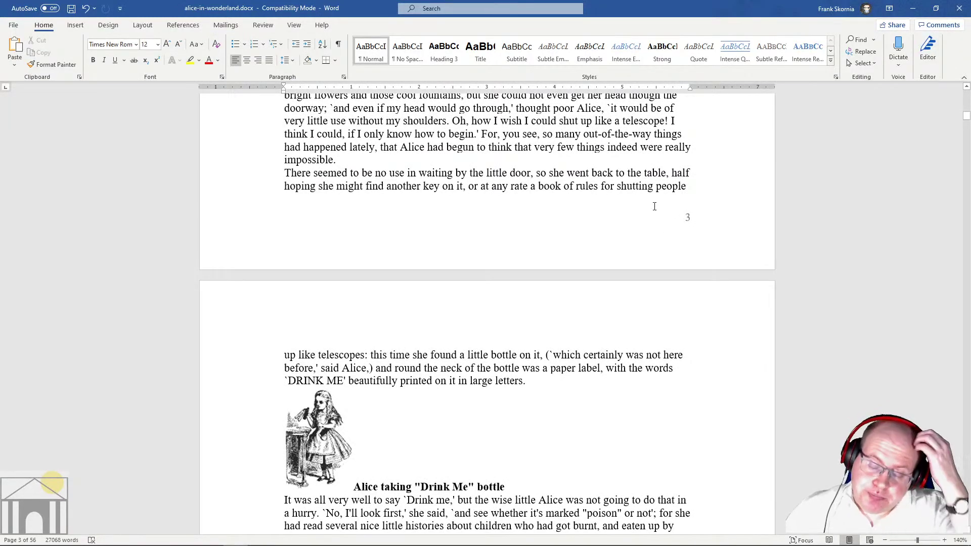
pyautogui.scroll(15, 550, 351)
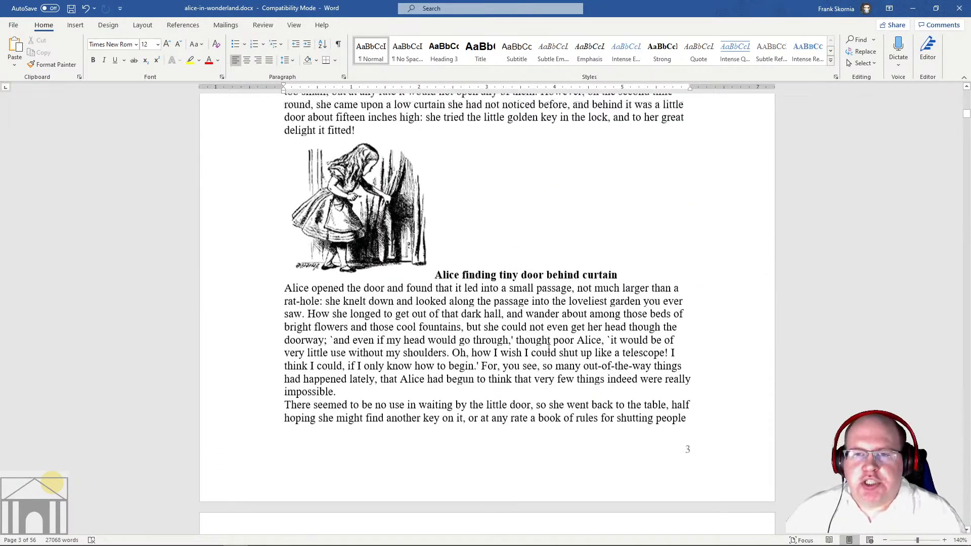
# - Push the illustration above Chapter I onto the second page by adding blank lines before it
pyautogui.scroll(20, 543, 340)
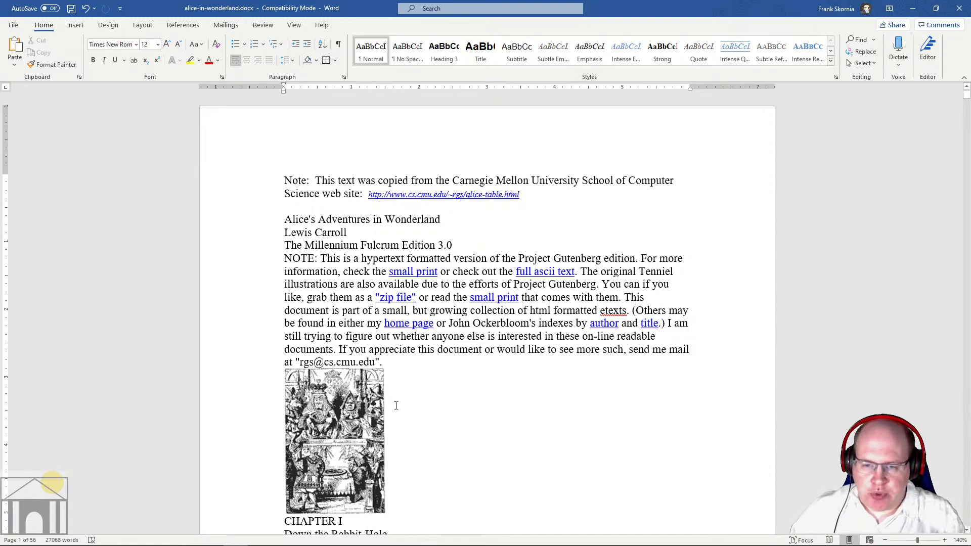
pyautogui.press('Return')
pyautogui.press('Return')
pyautogui.press('Return')
pyautogui.press('Return')
pyautogui.press('Return')
pyautogui.press('Return')
pyautogui.press('Return')
pyautogui.press('Return')
pyautogui.press('Return')
pyautogui.press('Return')
pyautogui.press('Return')
pyautogui.press('Return')
pyautogui.press('Return')
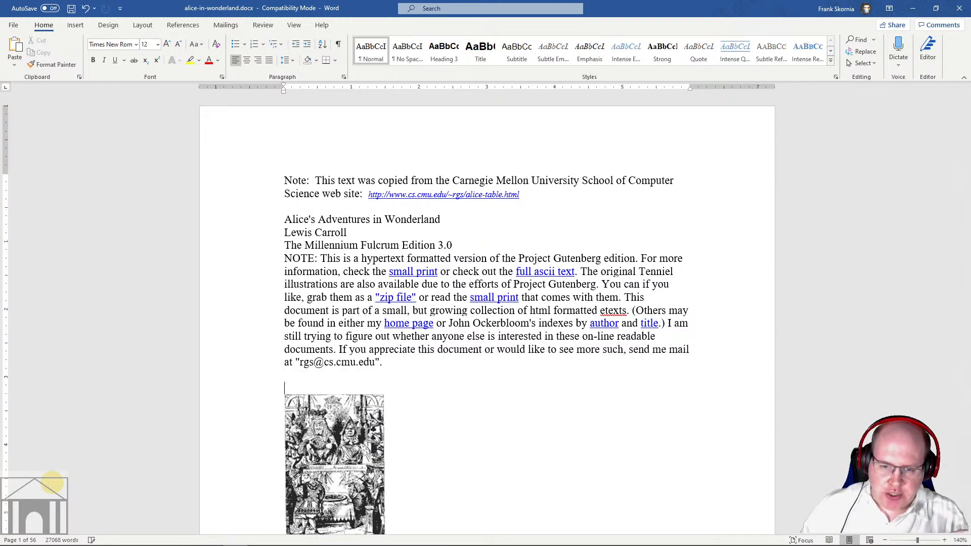
pyautogui.press('Return')
pyautogui.press('Return')
pyautogui.press('Return')
pyautogui.press('Return')
pyautogui.press('Return')
pyautogui.press('Return')
pyautogui.press('Return')
pyautogui.press('Return')
pyautogui.press('Return')
pyautogui.press('Return')
pyautogui.press('Return')
pyautogui.press('Return')
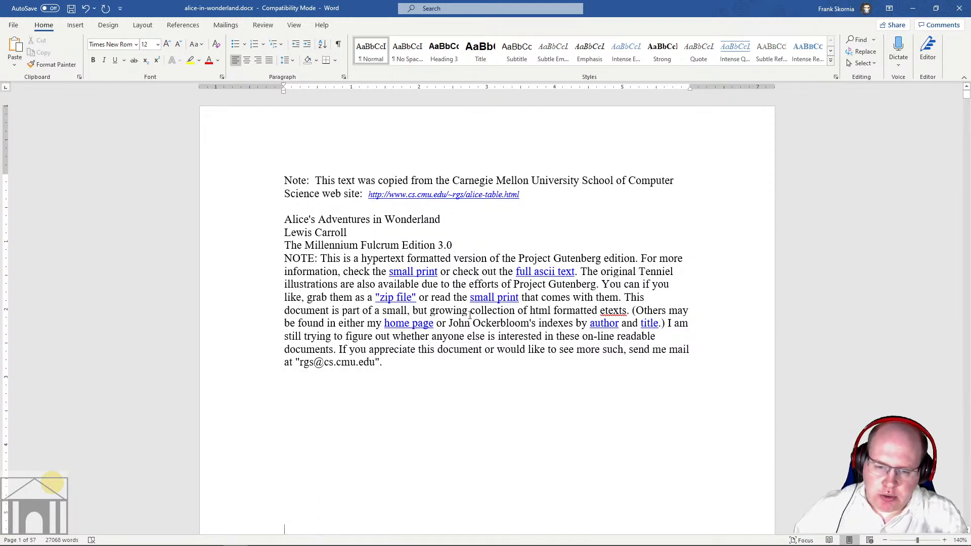
pyautogui.press('Return')
pyautogui.press('Return')
pyautogui.press('Return')
pyautogui.press('Return')
pyautogui.press('Return')
pyautogui.press('Return')
pyautogui.press('Return')
pyautogui.press('Return')
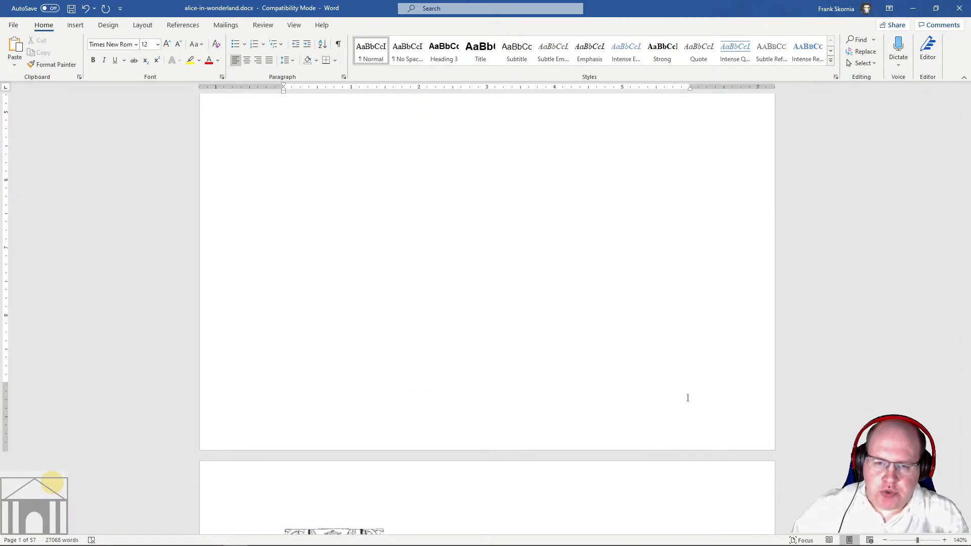
pyautogui.scroll(1, 501, 435)
pyautogui.scroll(-4, 501, 436)
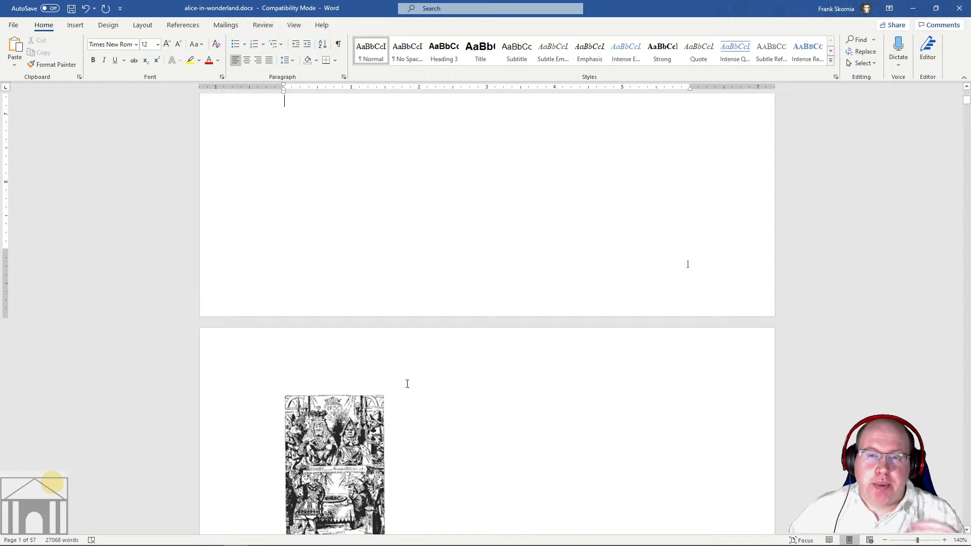
# - Show the formatting marks to examine the blank paragraphs following the introductory note
pyautogui.scroll(5, 408, 384)
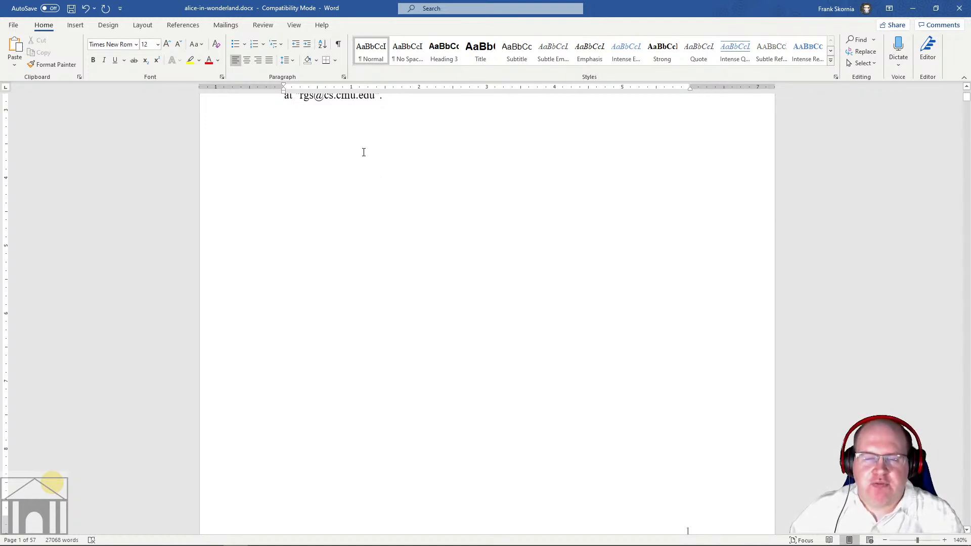
pyautogui.click(340, 46)
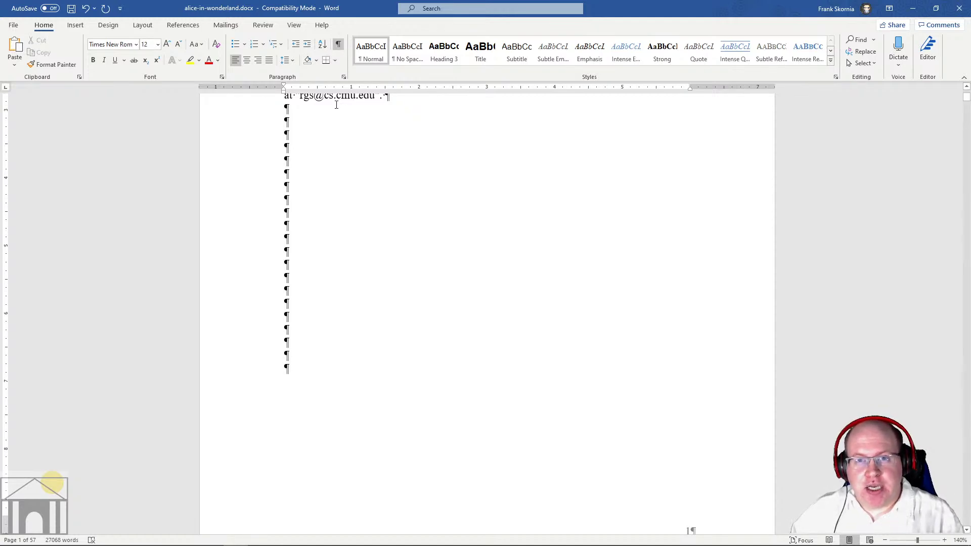
pyautogui.scroll(3, 336, 148)
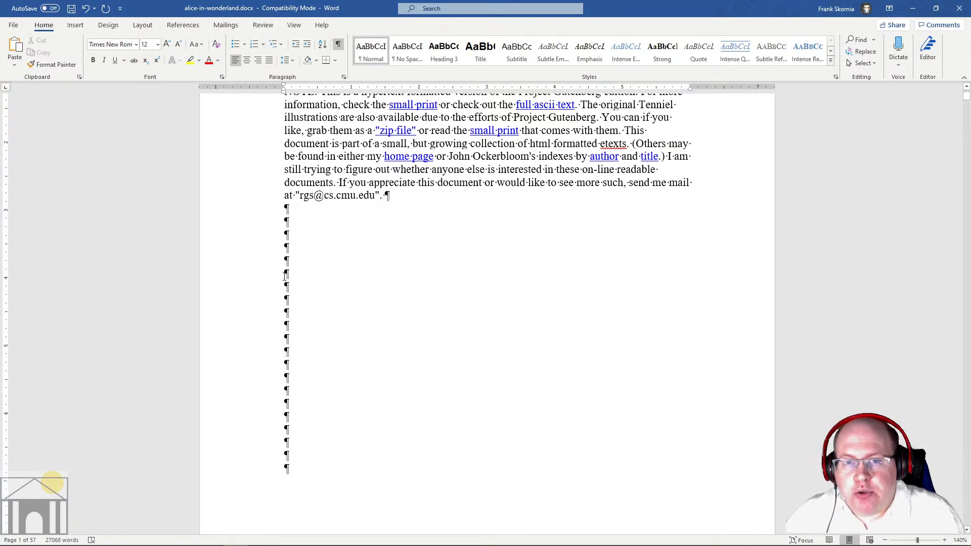
# - Remove all the blank lines added above the illustration and hide the formatting marks
pyautogui.press('Delete')
pyautogui.press('Delete')
pyautogui.press('Delete')
pyautogui.press('Delete')
pyautogui.press('Delete')
pyautogui.press('Delete')
pyautogui.press('Delete')
pyautogui.press('Delete')
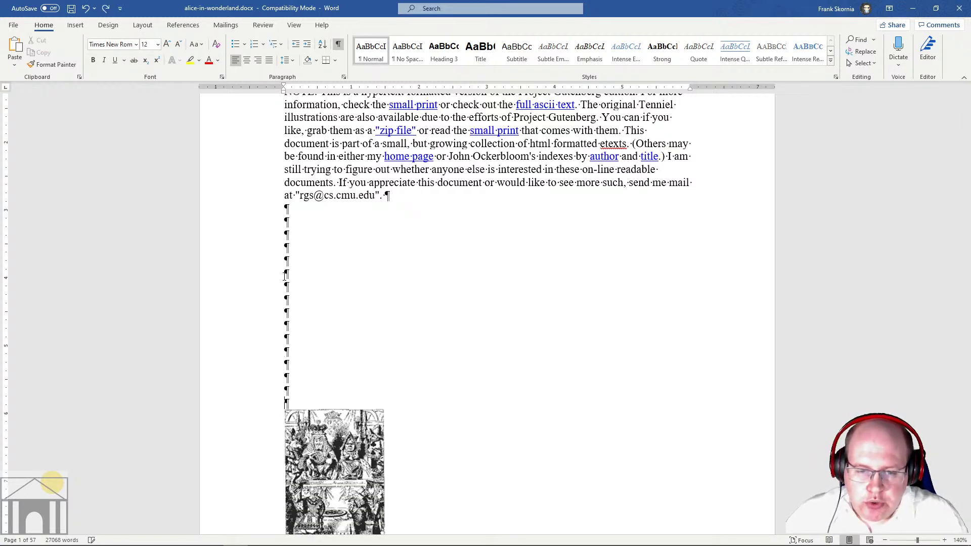
pyautogui.press('Delete')
pyautogui.press('Delete')
pyautogui.press('Delete')
pyautogui.press('Delete')
pyautogui.press('Delete')
pyautogui.press('Delete')
pyautogui.press('Delete')
pyautogui.press('Delete')
pyautogui.press('Delete')
pyautogui.press('Delete')
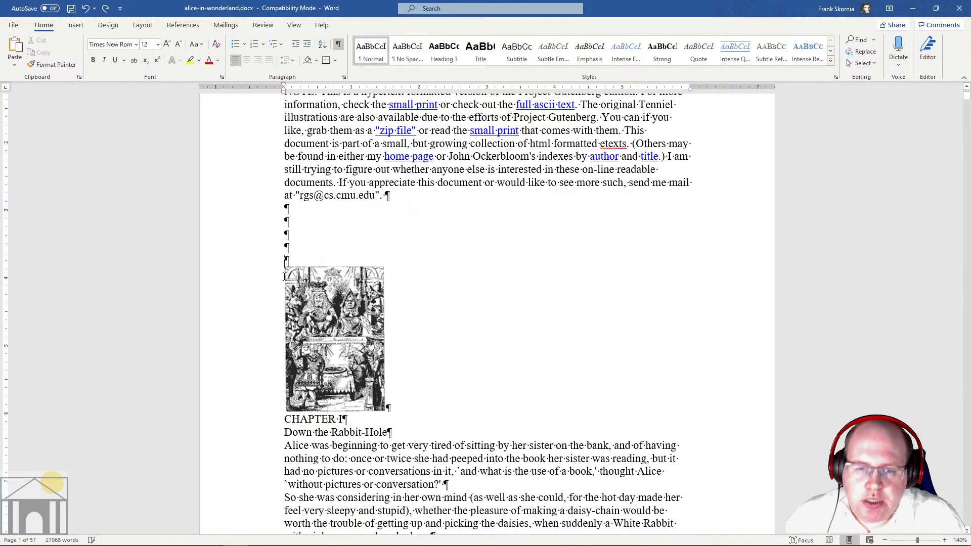
pyautogui.press('Delete')
pyautogui.press('Delete')
pyautogui.press('Delete')
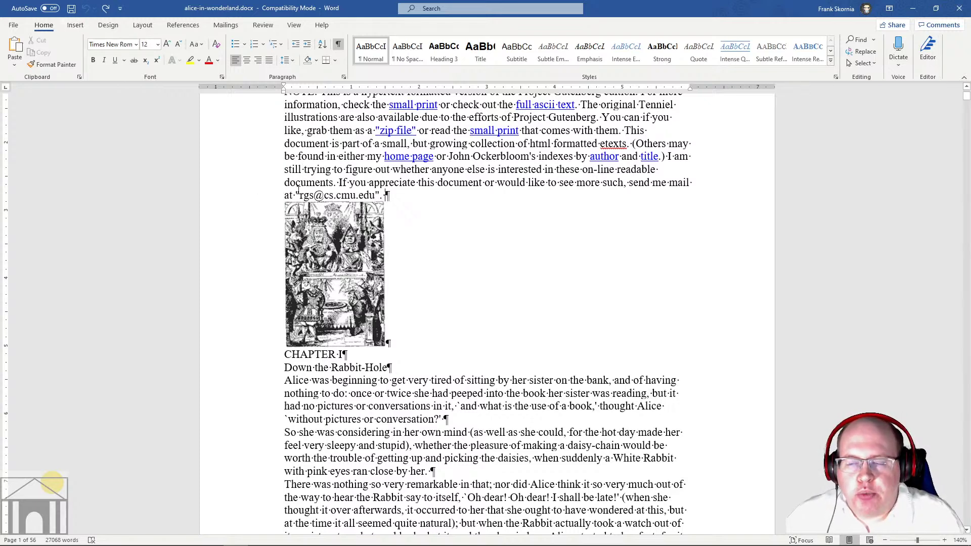
pyautogui.click(338, 44)
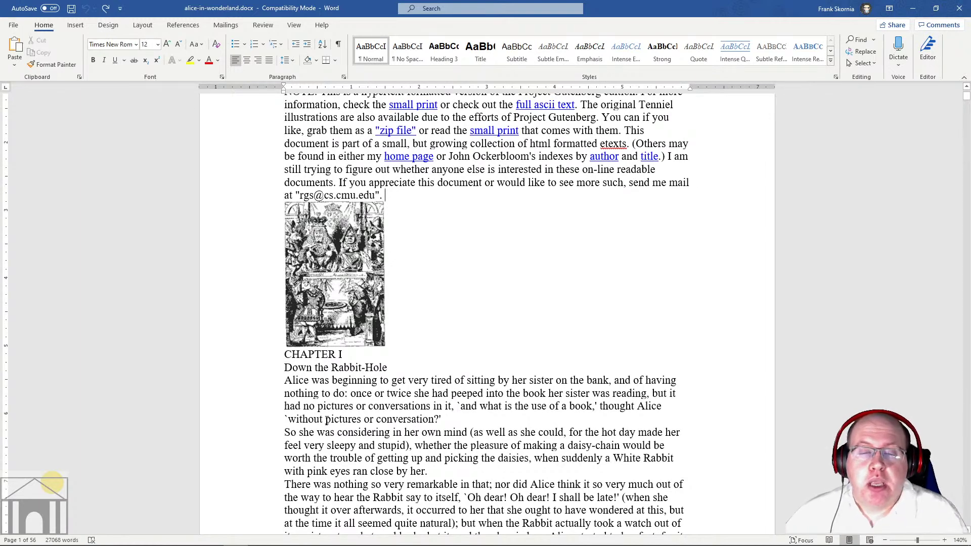
pyautogui.scroll(5, 387, 245)
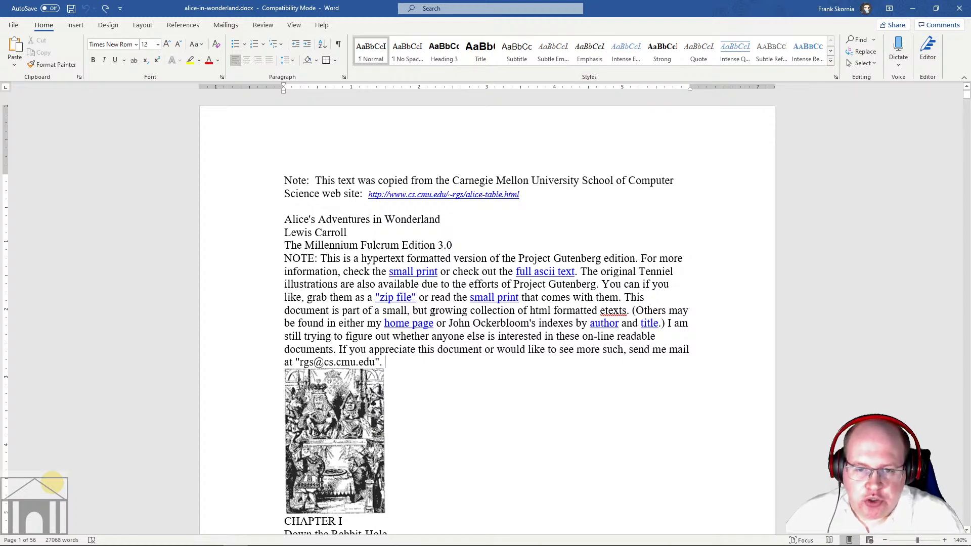
pyautogui.scroll(-4, 432, 310)
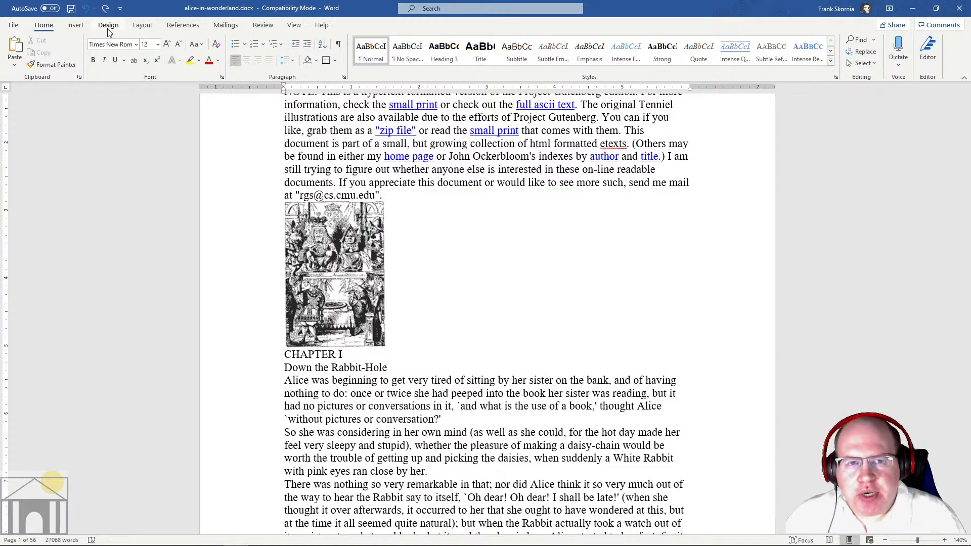
# - Insert a page break at the end of the introductory note, before the illustration, and check how both pages are laid out
pyautogui.click(143, 26)
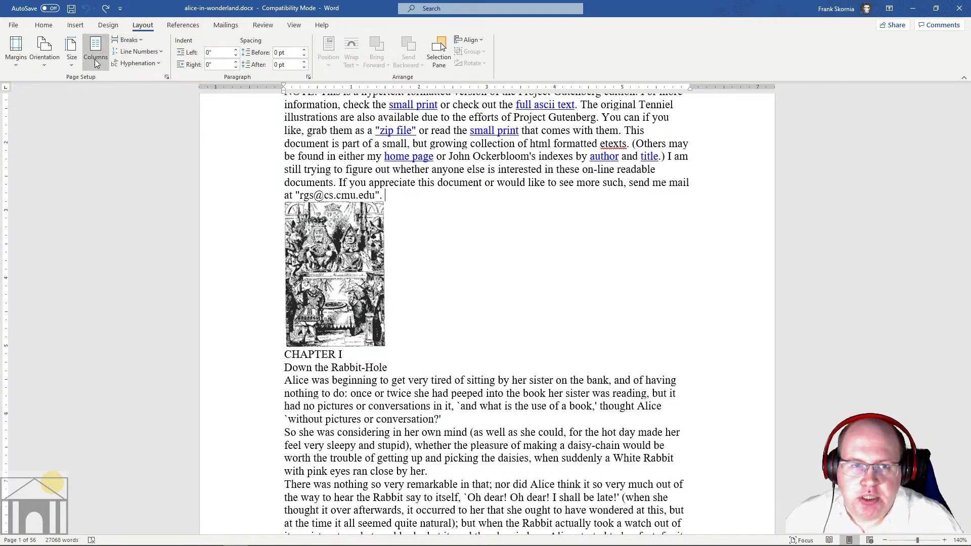
pyautogui.click(143, 40)
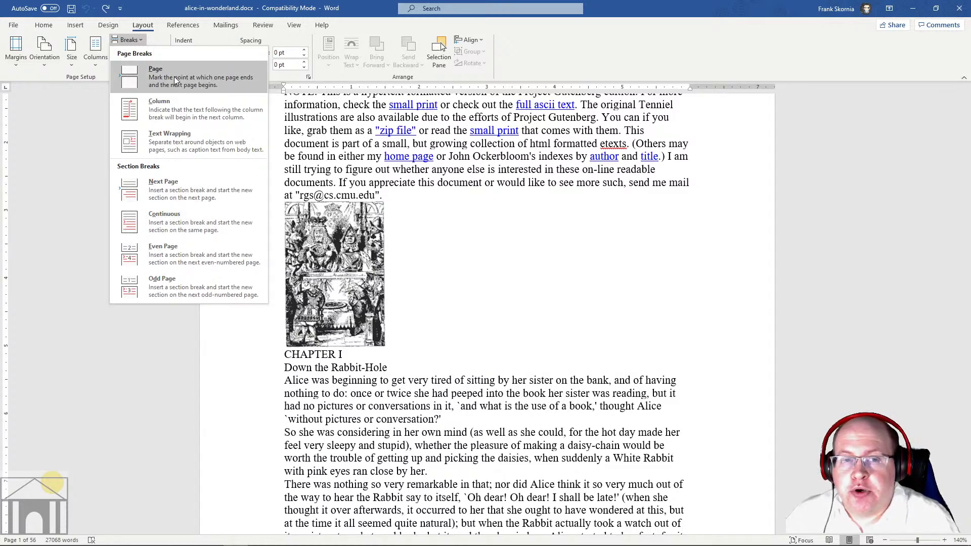
pyautogui.click(392, 194)
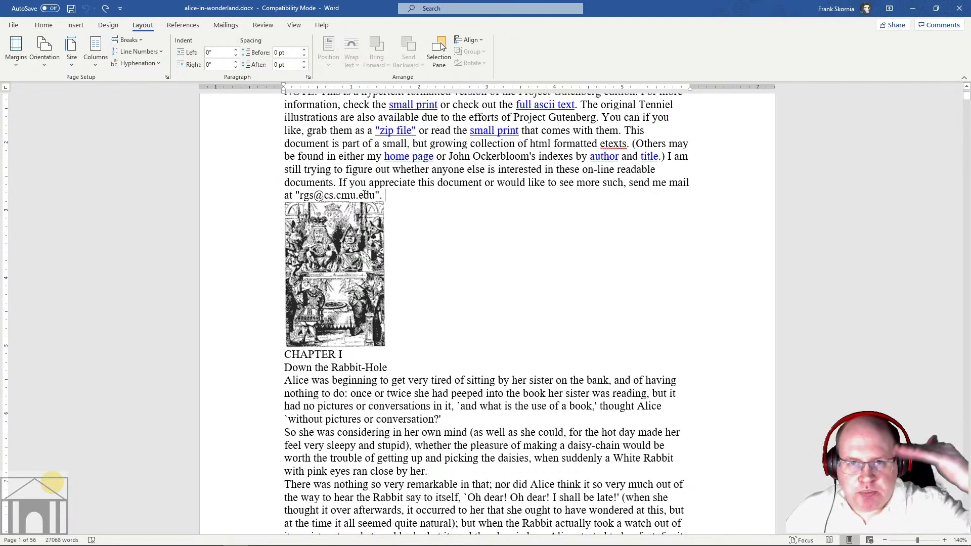
pyautogui.click(140, 42)
pyautogui.click(152, 73)
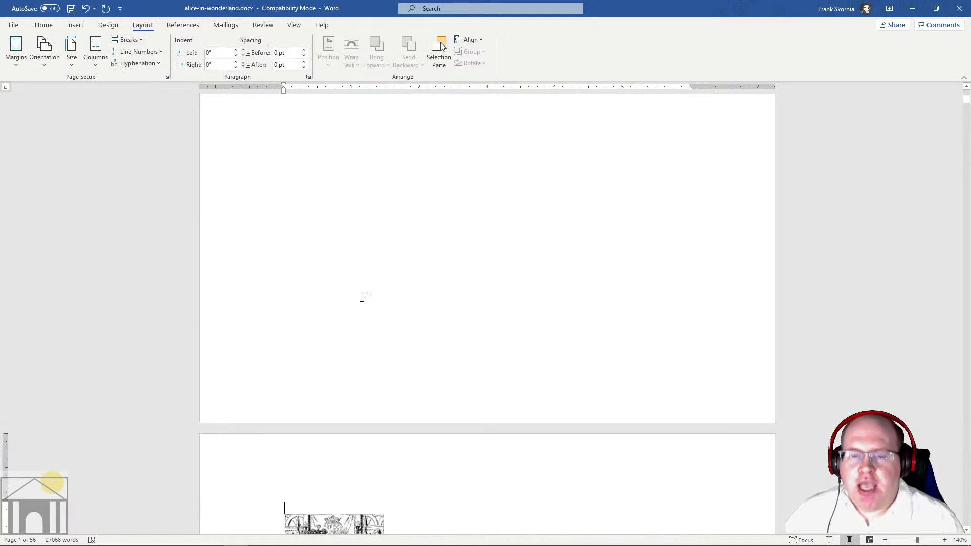
pyautogui.scroll(3, 467, 400)
pyautogui.scroll(-10, 462, 389)
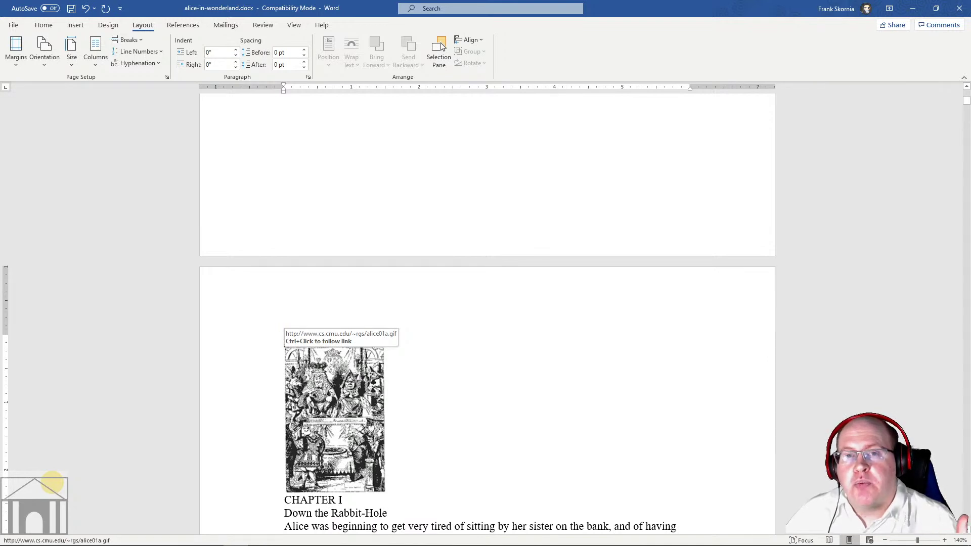
pyautogui.scroll(2, 359, 358)
pyautogui.scroll(-3, 328, 371)
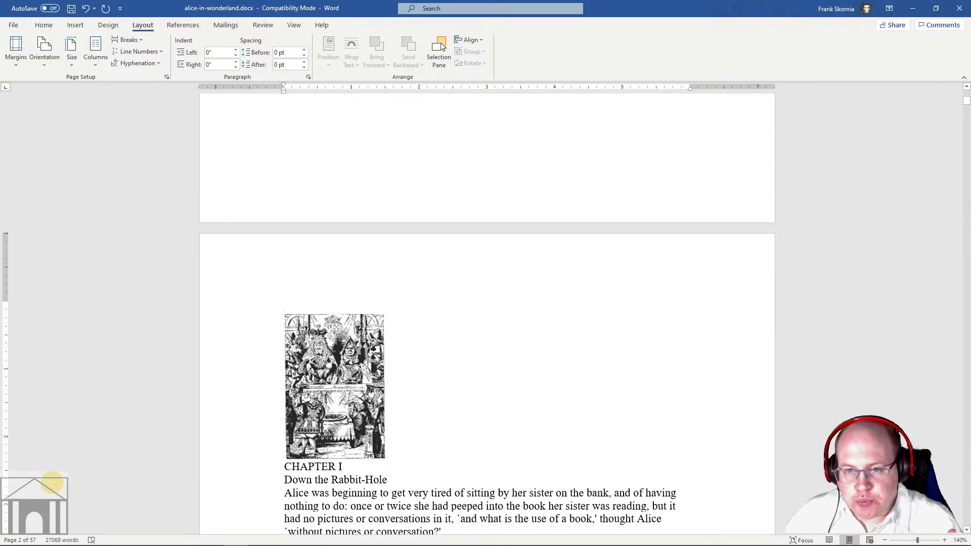
pyautogui.scroll(10, 383, 371)
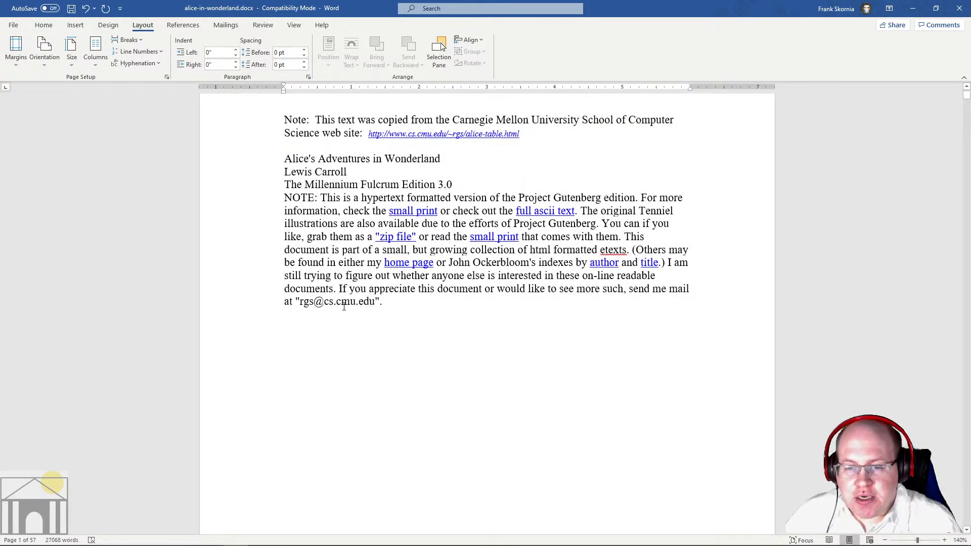
# - Show the formatting marks to examine the page break following the introductory note, and hide them again
pyautogui.click(44, 25)
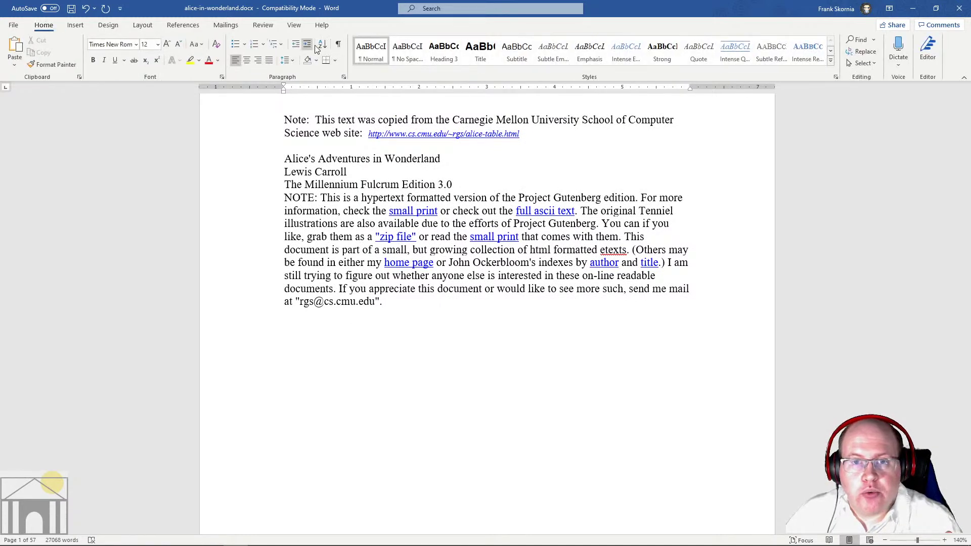
pyautogui.click(338, 44)
pyautogui.scroll(-2, 291, 316)
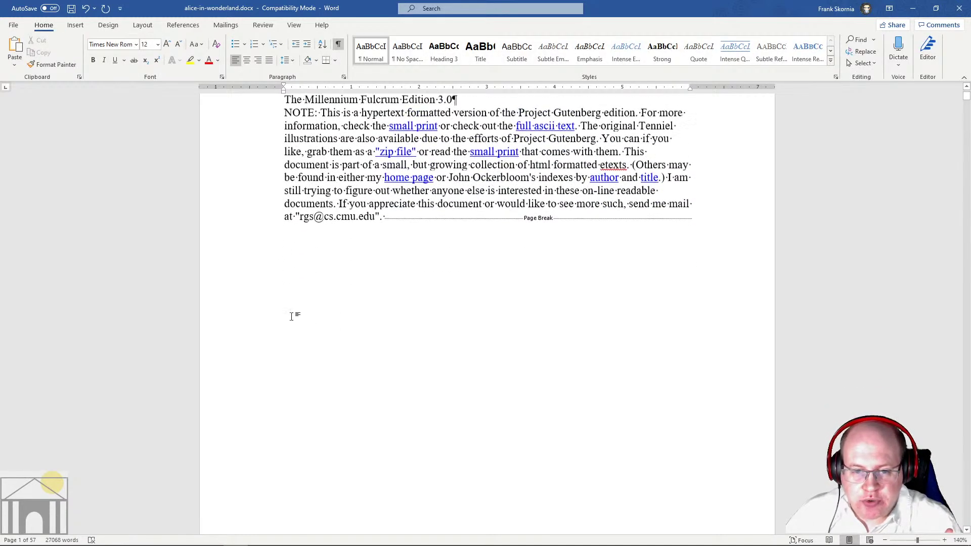
pyautogui.scroll(-1, 291, 316)
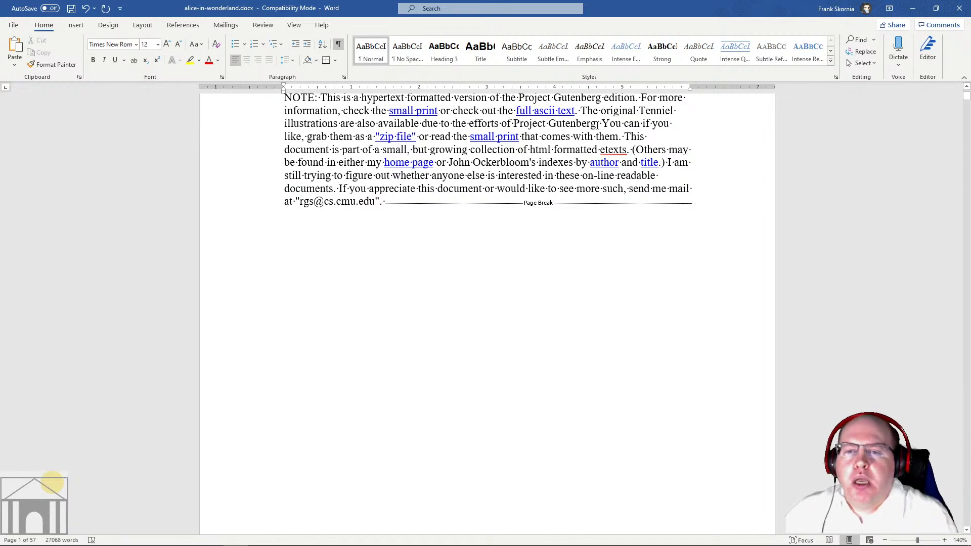
pyautogui.click(338, 44)
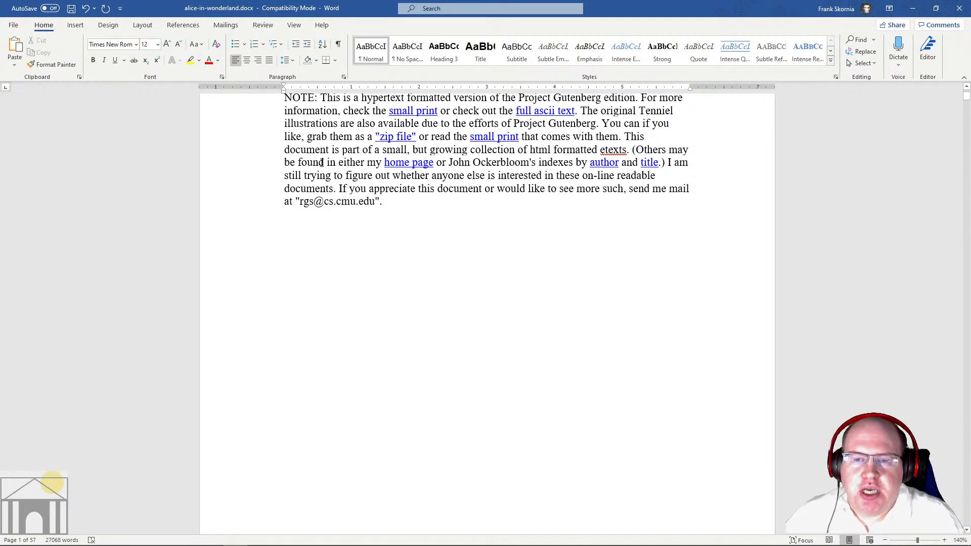
# - Show the formatting marks and add two paragraph breaks between the introductory note and the page break
pyautogui.scroll(-5, 374, 307)
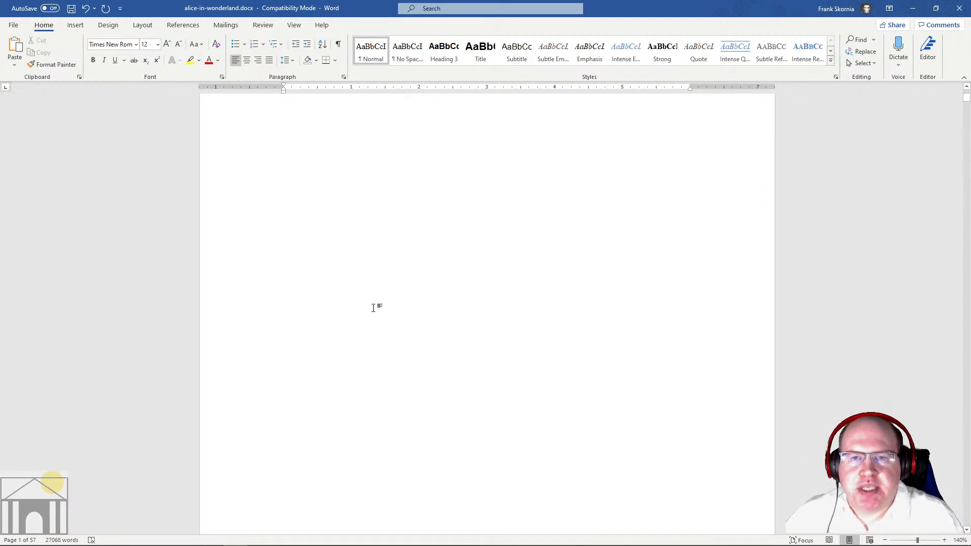
pyautogui.scroll(4, 373, 307)
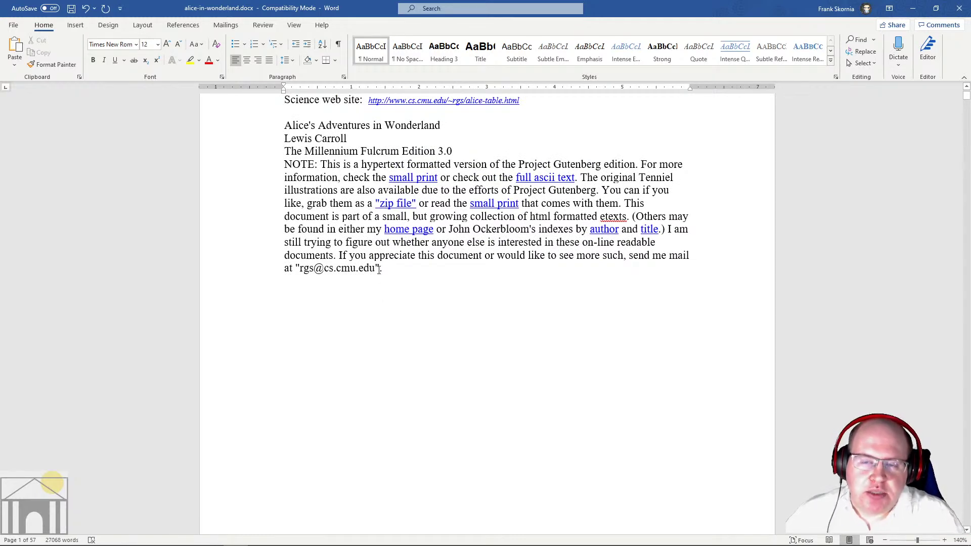
pyautogui.scroll(-3, 329, 290)
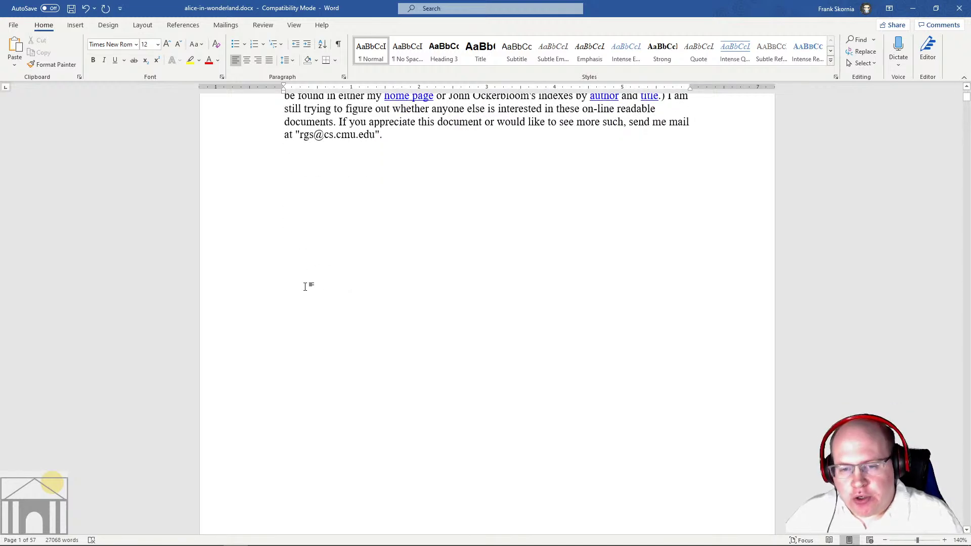
pyautogui.click(396, 147)
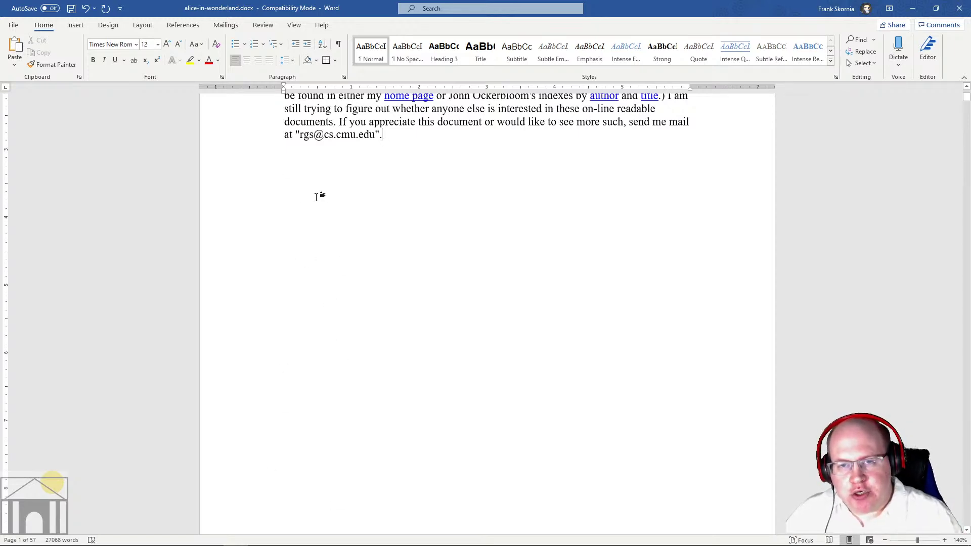
pyautogui.scroll(-10, 318, 195)
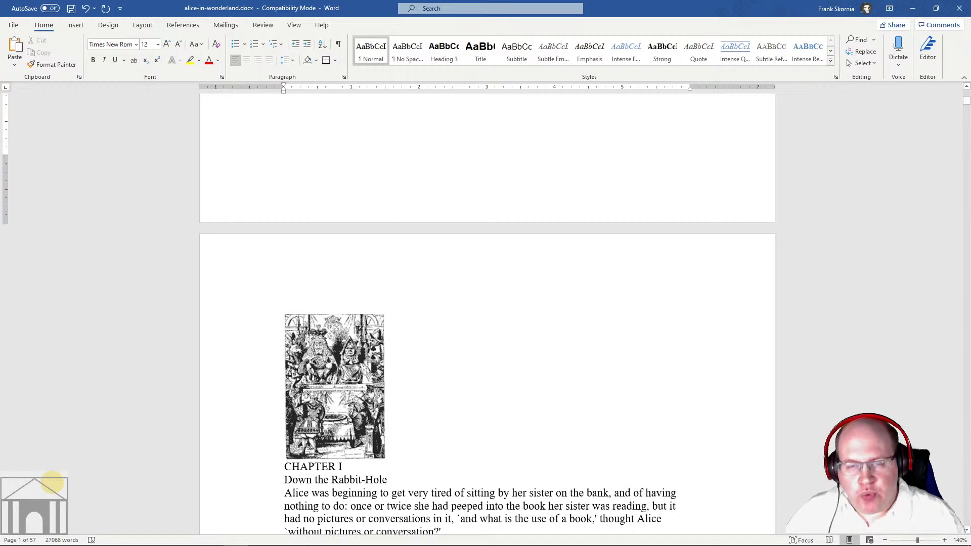
pyautogui.scroll(10, 359, 337)
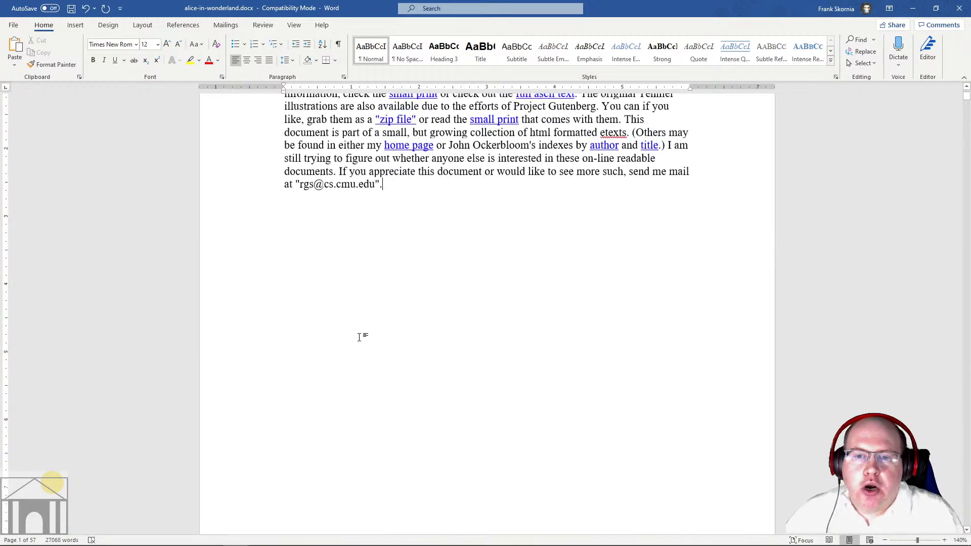
pyautogui.scroll(1, 359, 337)
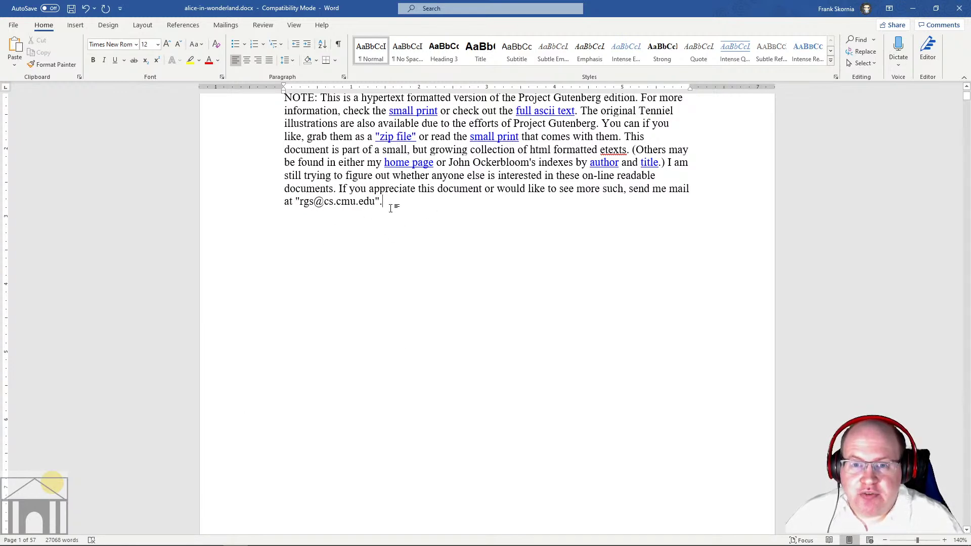
pyautogui.click(338, 44)
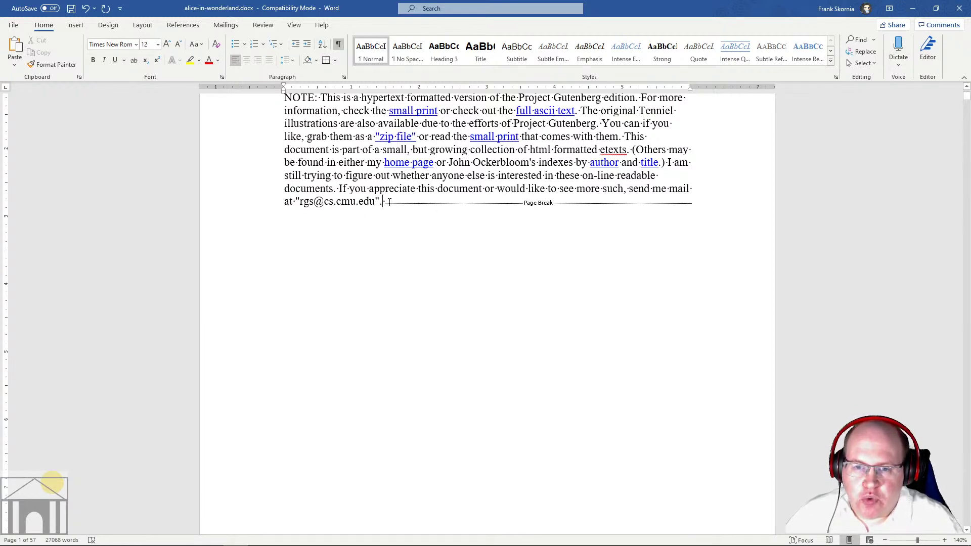
pyautogui.press('Return')
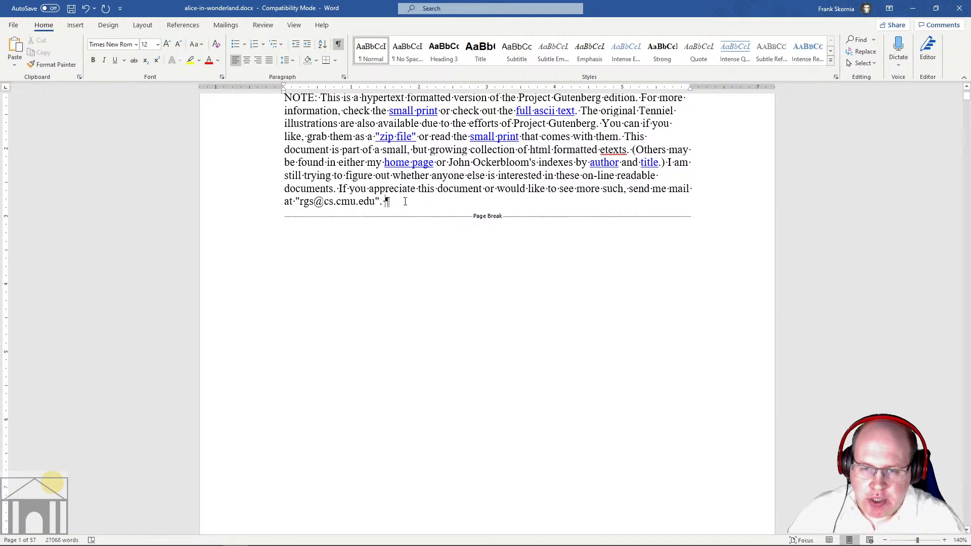
pyautogui.press('Return')
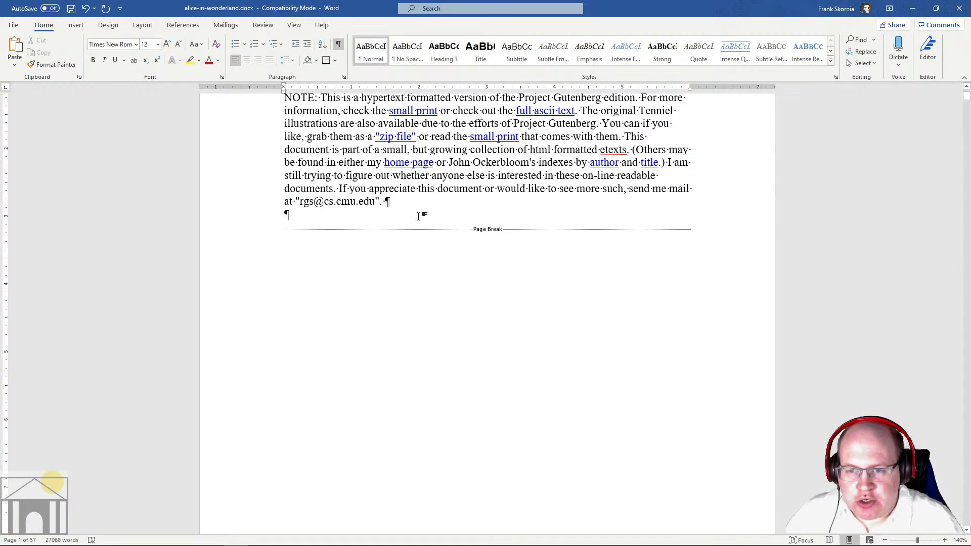
# - Check the position of the illustration and Chapter I on the second page, and hide the formatting marks
pyautogui.scroll(-12, 542, 278)
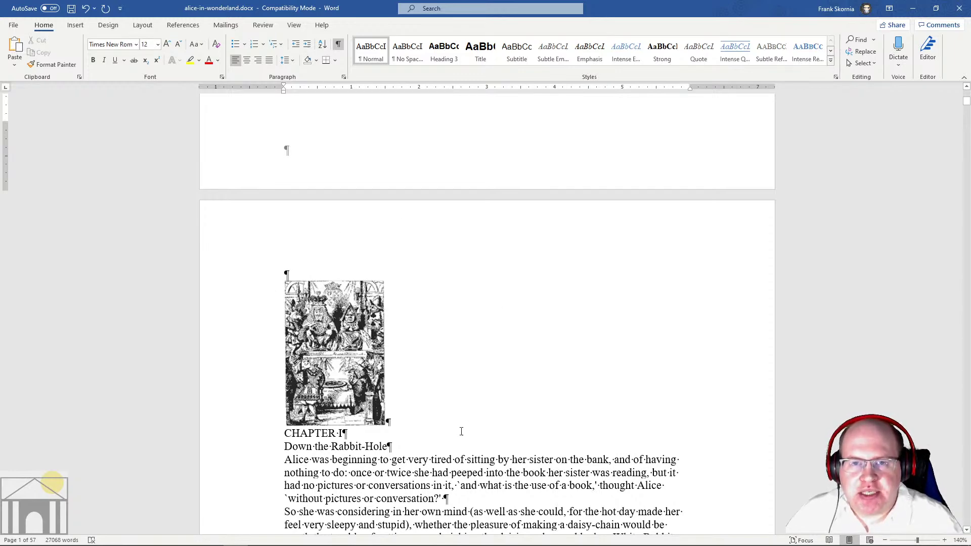
pyautogui.scroll(-1, 391, 147)
pyautogui.scroll(4, 284, 280)
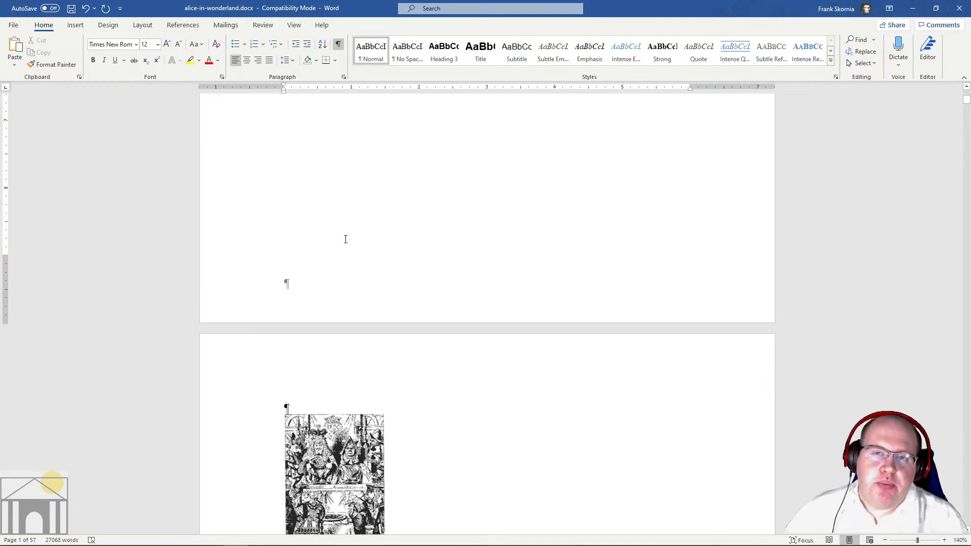
pyautogui.scroll(10, 344, 238)
pyautogui.scroll(-10, 338, 239)
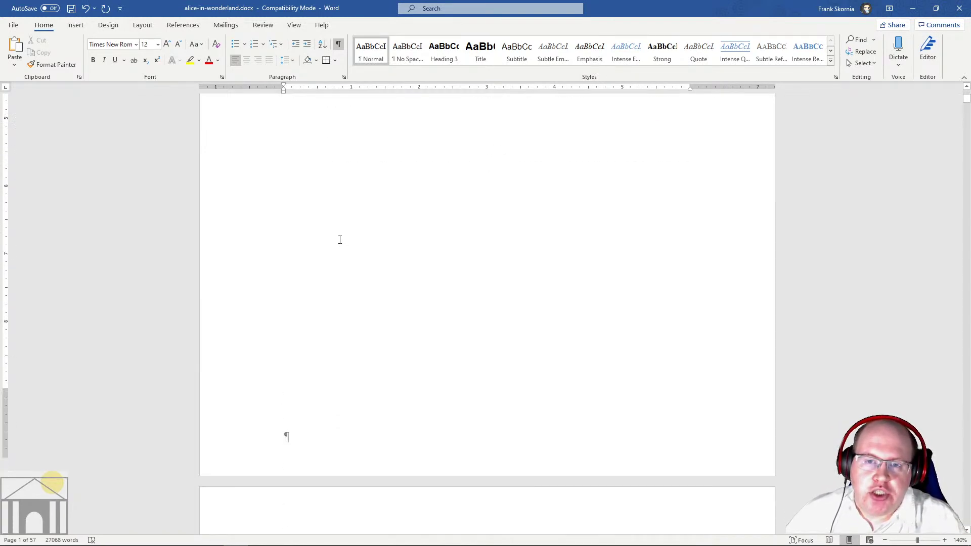
pyautogui.scroll(-3, 329, 368)
pyautogui.scroll(13, 283, 182)
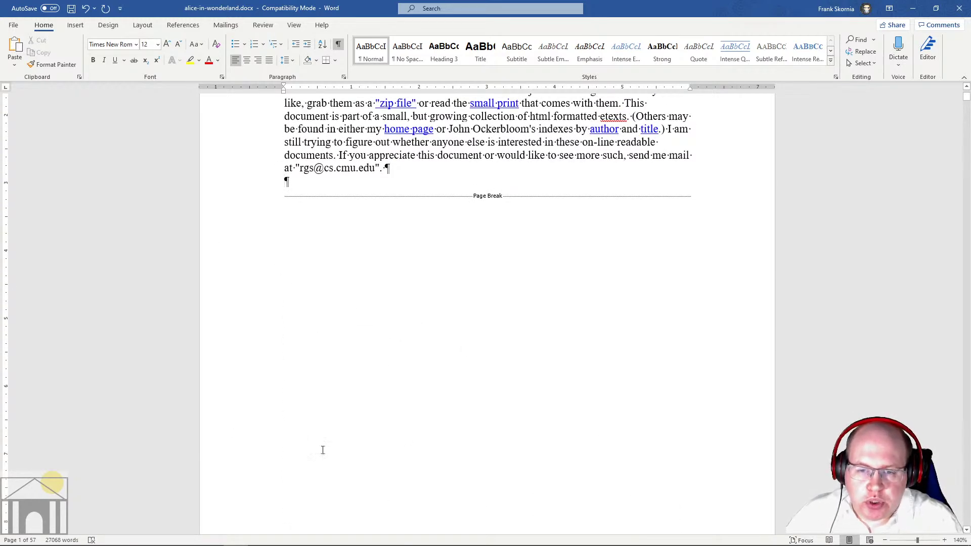
pyautogui.scroll(-10, 472, 501)
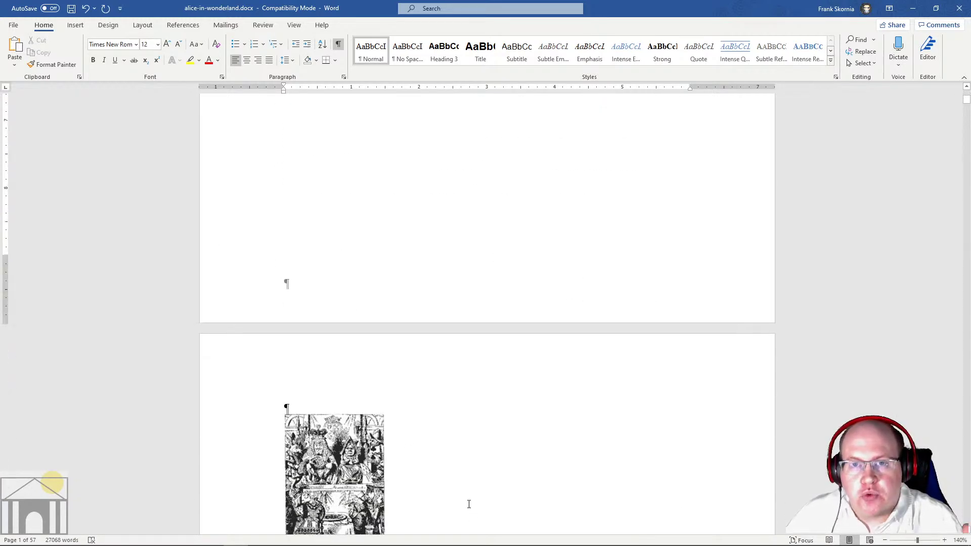
pyautogui.scroll(10, 461, 492)
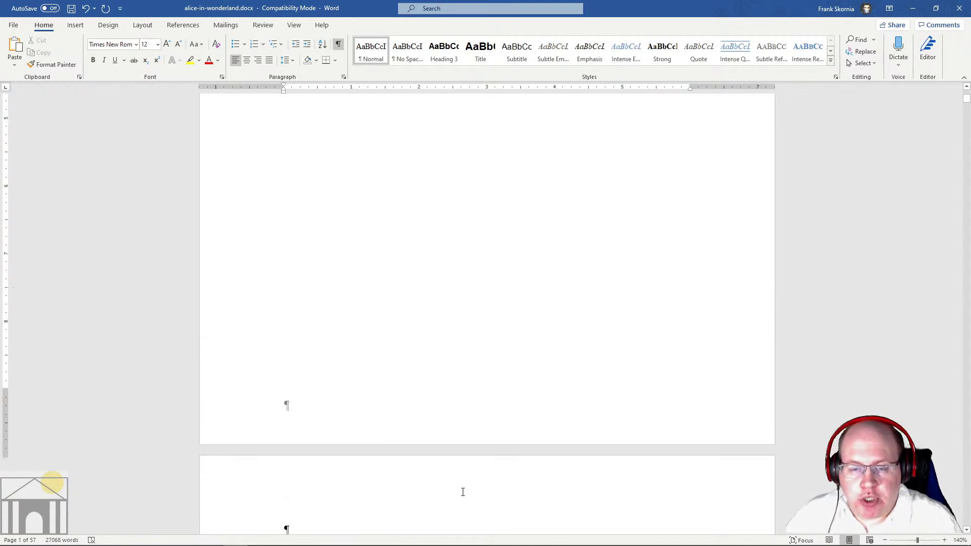
pyautogui.click(339, 43)
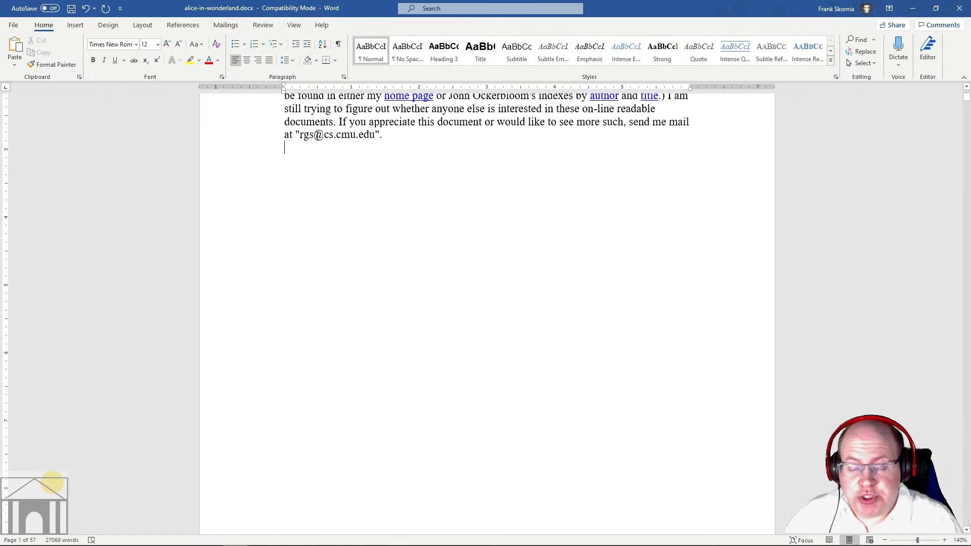
# - Undo the added blank lines and the page break following the introductory note
pyautogui.click(386, 134)
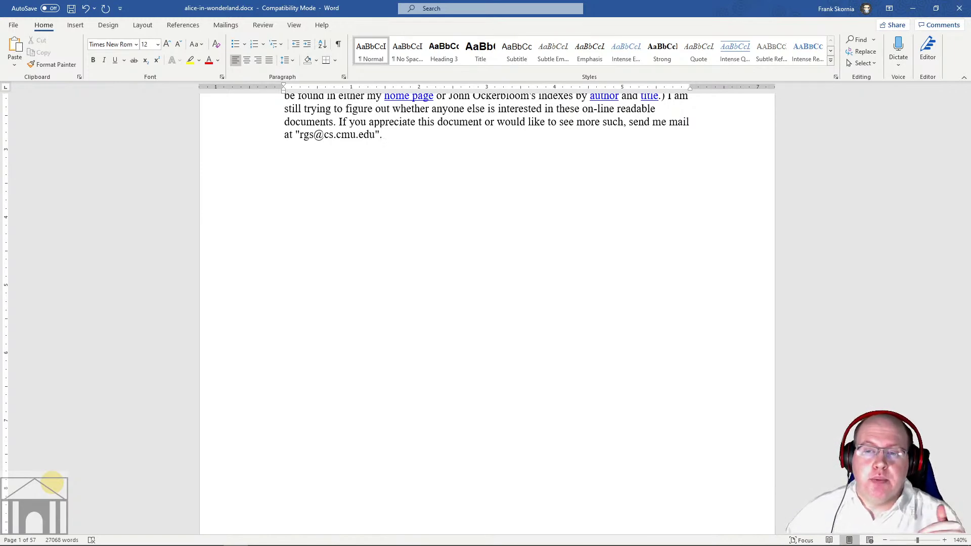
pyautogui.scroll(4, 366, 187)
pyautogui.scroll(-3, 384, 195)
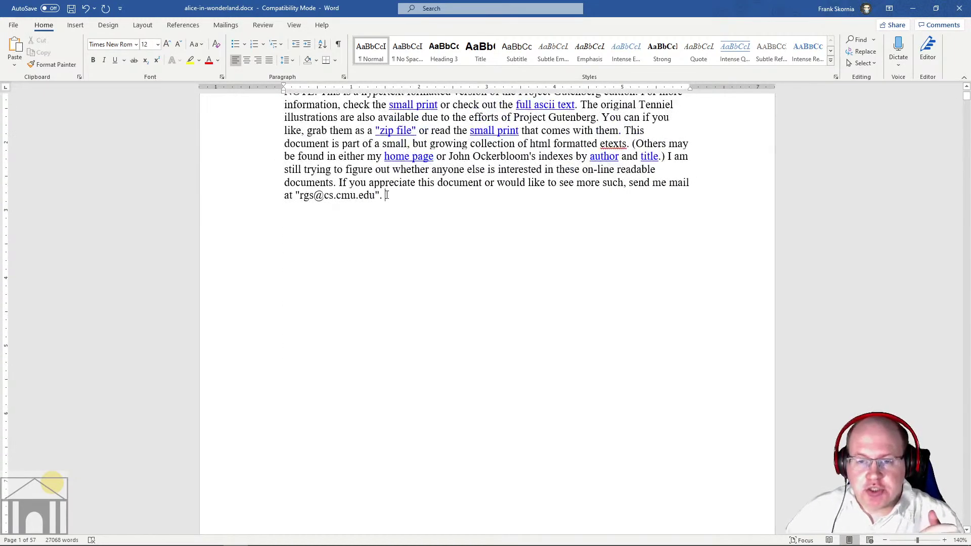
pyautogui.scroll(-1, 387, 187)
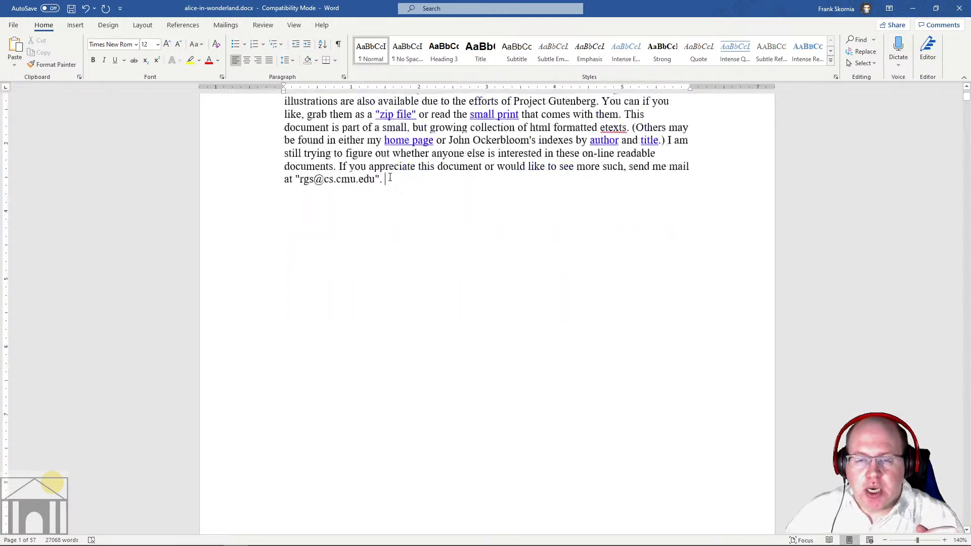
pyautogui.scroll(-3, 389, 177)
pyautogui.scroll(2, 390, 176)
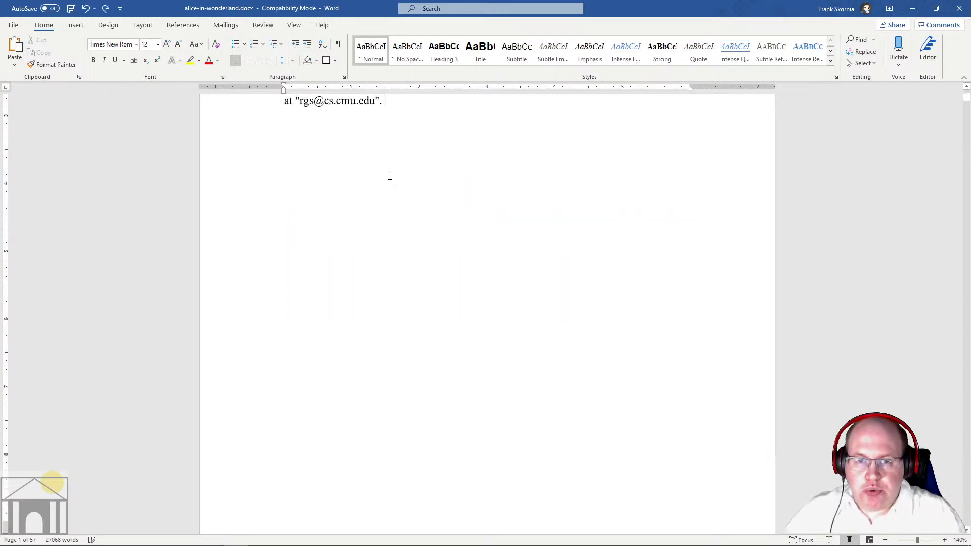
pyautogui.hotkey('ctrl', 'z')
pyautogui.scroll(4, 423, 217)
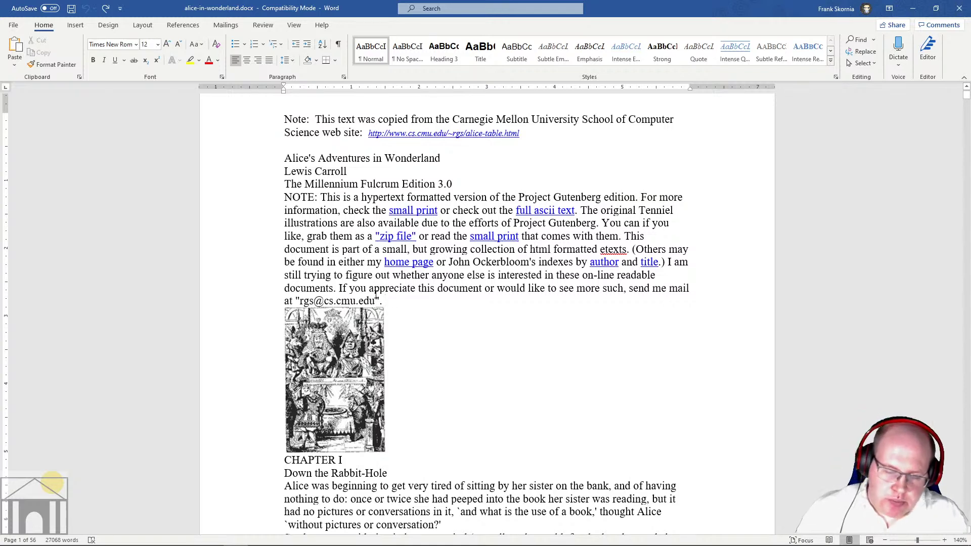
# - Insert a page break between the end of the introductory note and the illustration
pyautogui.press('BackSpace')
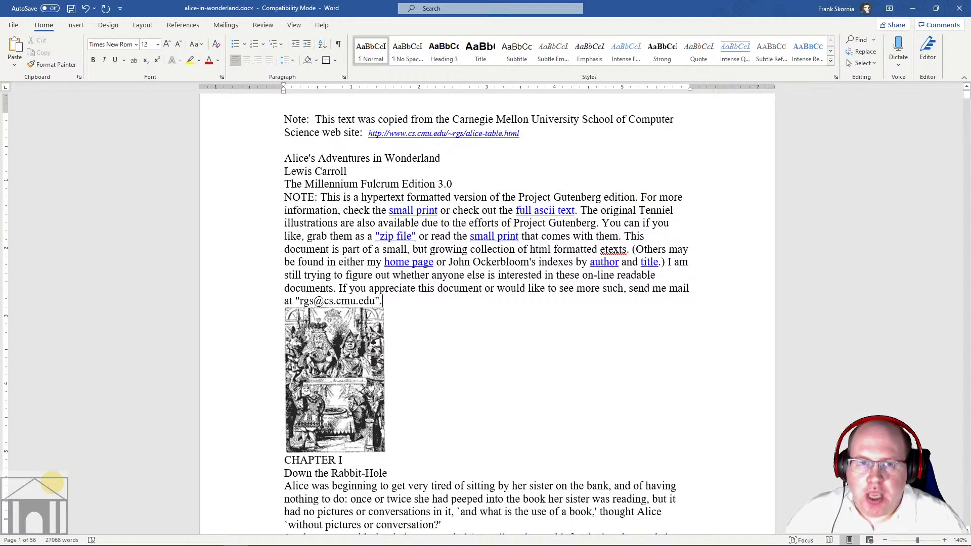
pyautogui.click(142, 25)
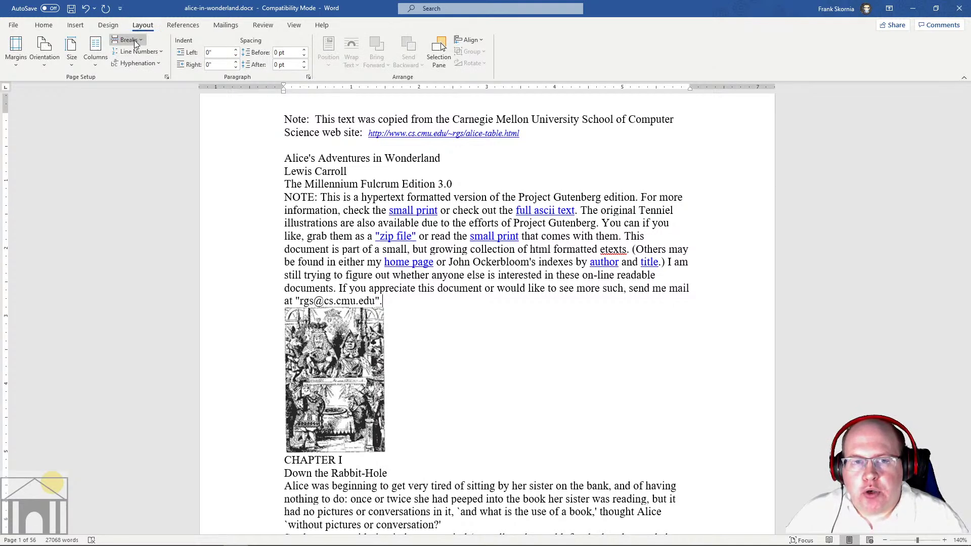
pyautogui.click(131, 41)
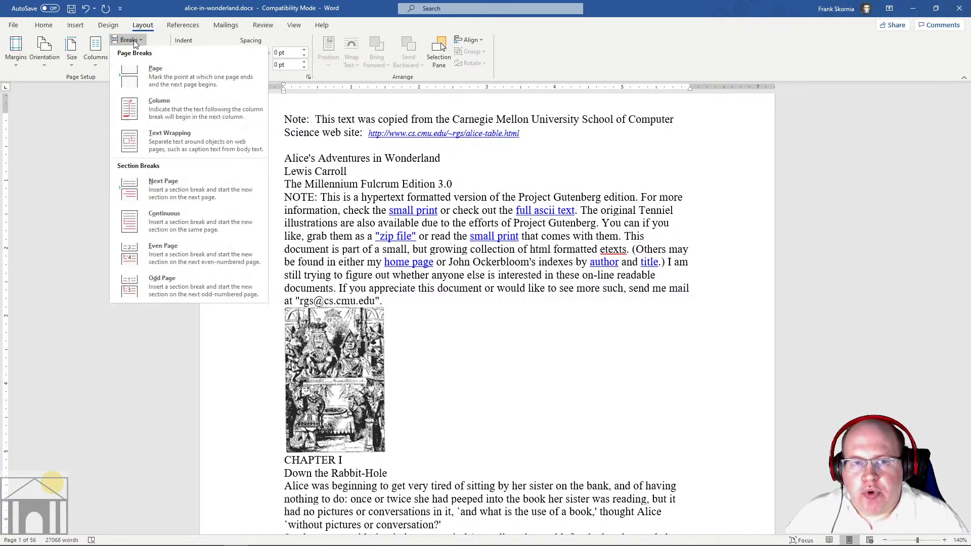
pyautogui.click(148, 76)
pyautogui.scroll(3, 349, 330)
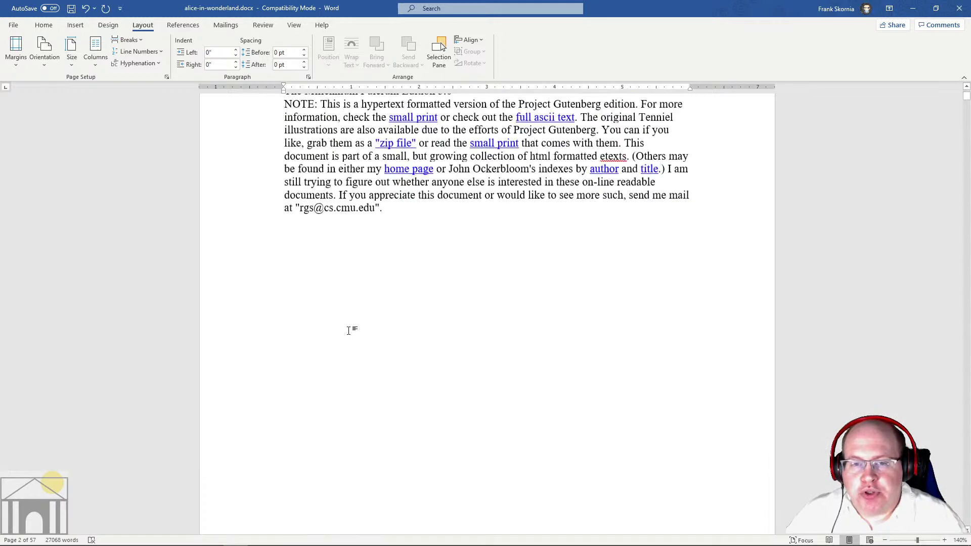
# - Examine the page transition from the introductory note to the illustration and Chapter I
pyautogui.scroll(1, 348, 330)
pyautogui.scroll(-10, 340, 253)
pyautogui.scroll(10, 364, 249)
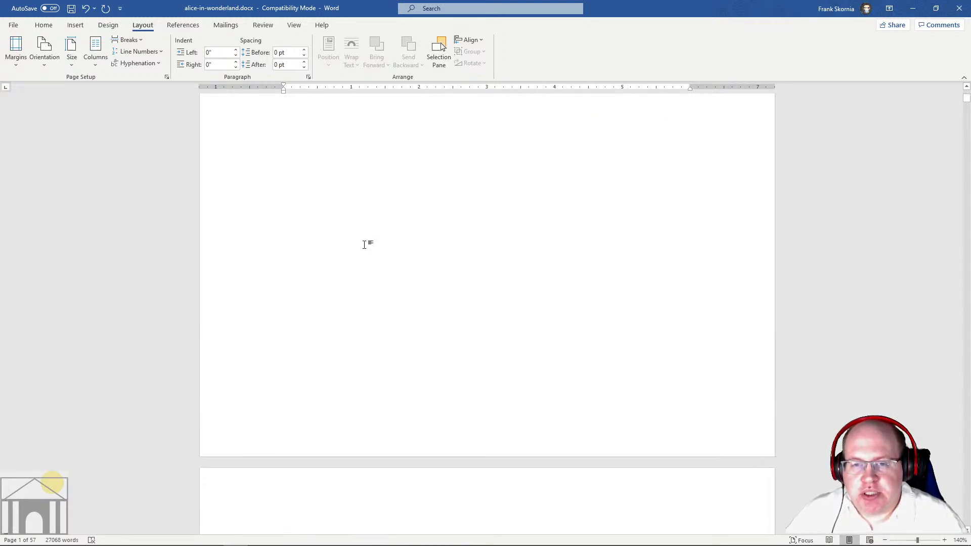
pyautogui.scroll(-4, 358, 268)
pyautogui.scroll(1, 358, 269)
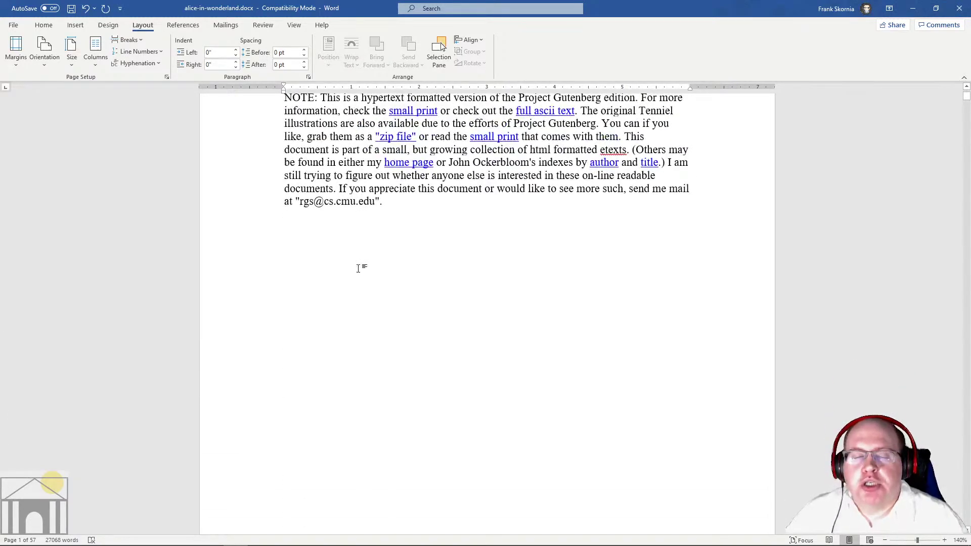
pyautogui.scroll(-15, 492, 256)
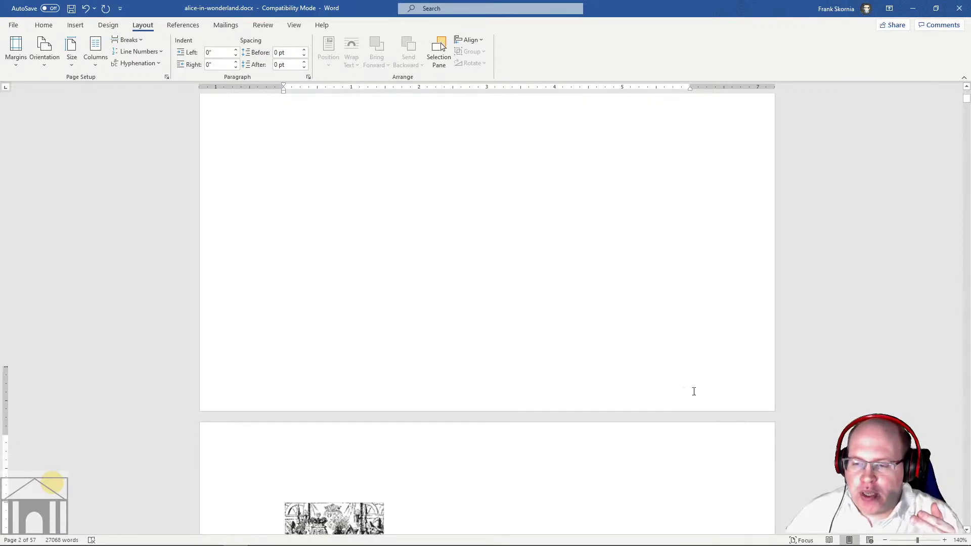
pyautogui.scroll(-11, 690, 383)
pyautogui.scroll(18, 689, 368)
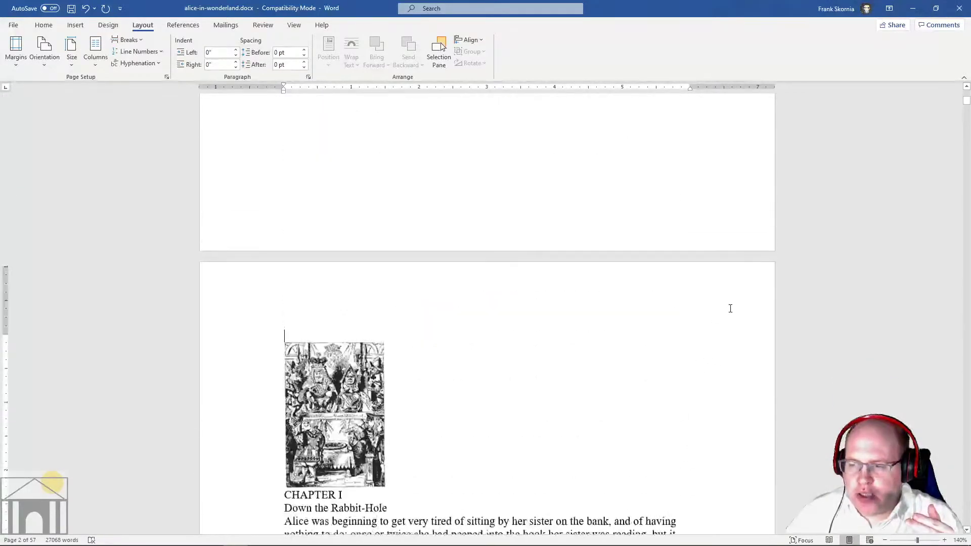
# - Add Plain Number 3 page numbers at the bottom of the pages and return to the document body
pyautogui.doubleClick(696, 271)
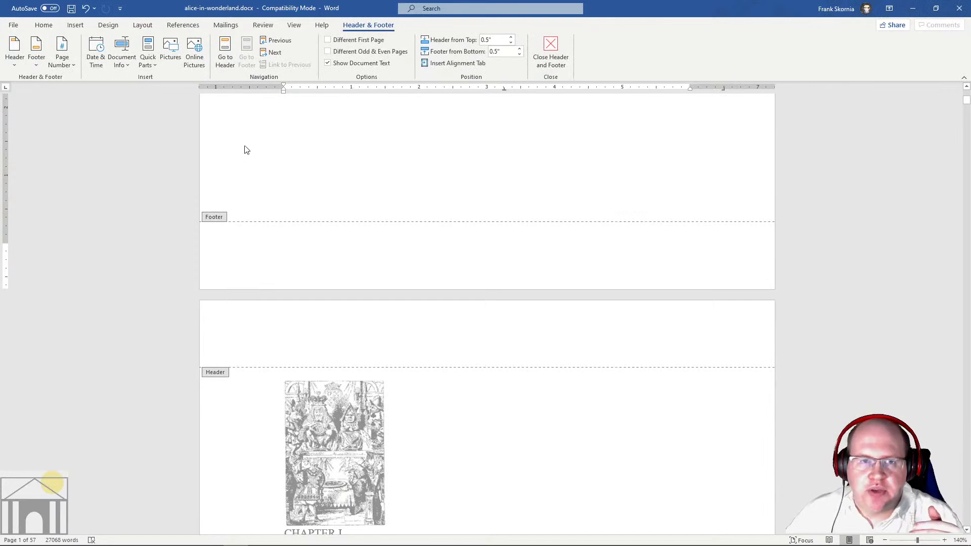
pyautogui.click(60, 59)
pyautogui.moveTo(121, 93)
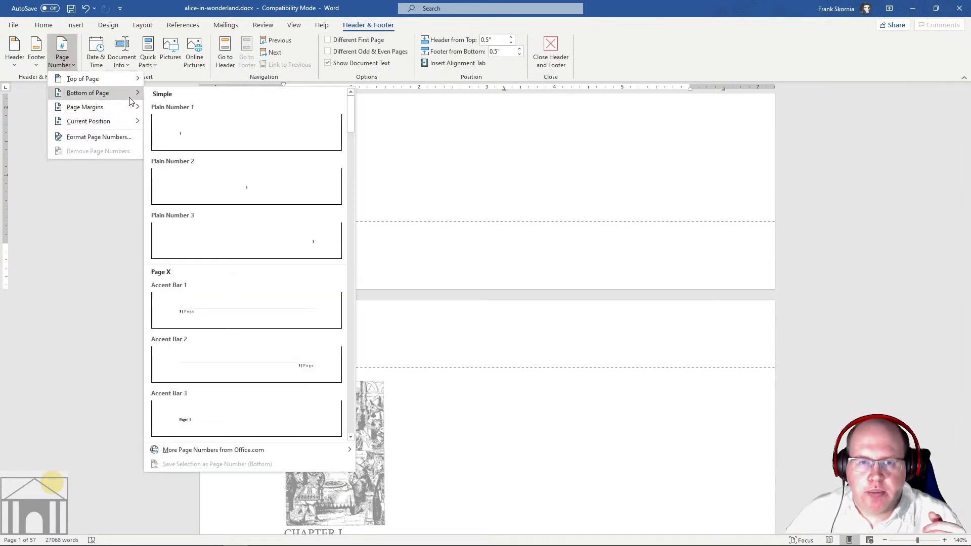
pyautogui.click(226, 224)
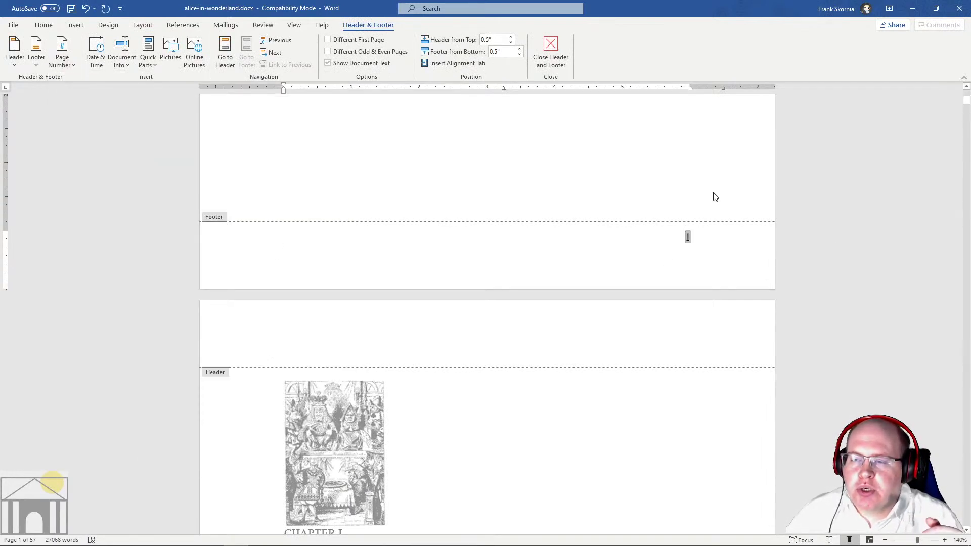
pyautogui.doubleClick(694, 189)
pyautogui.scroll(-4, 677, 243)
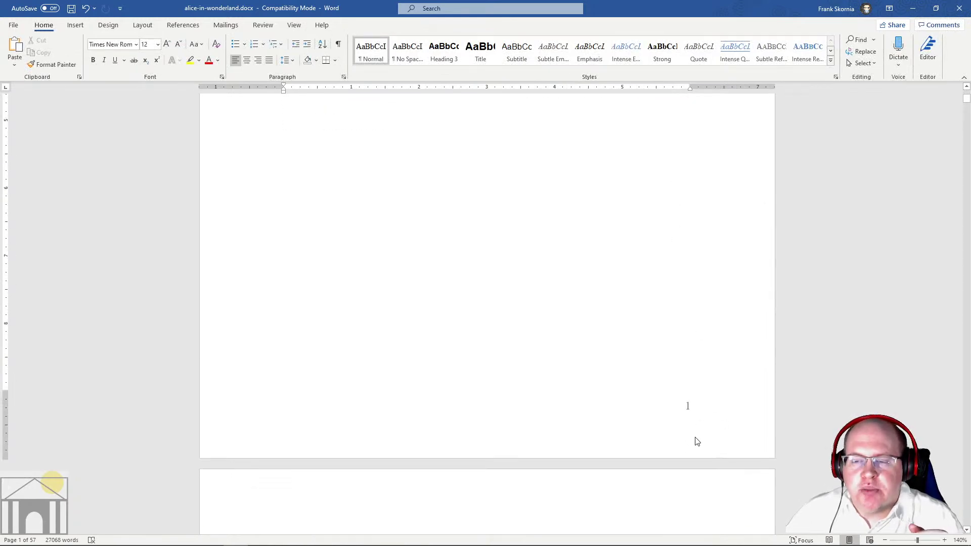
pyautogui.scroll(10, 392, 323)
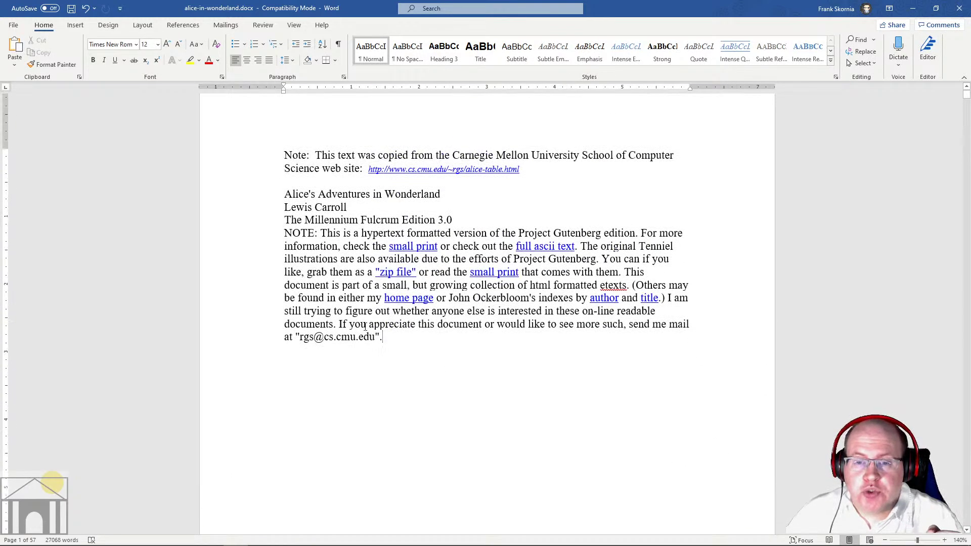
# - View the available page and section break types with the cursor at the end of the introductory note
pyautogui.click(382, 338)
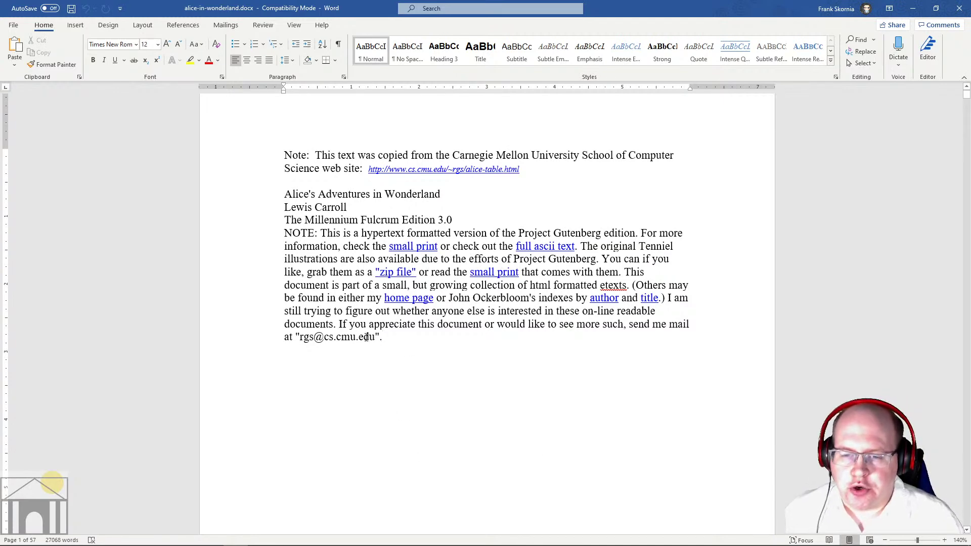
pyautogui.scroll(-8, 429, 400)
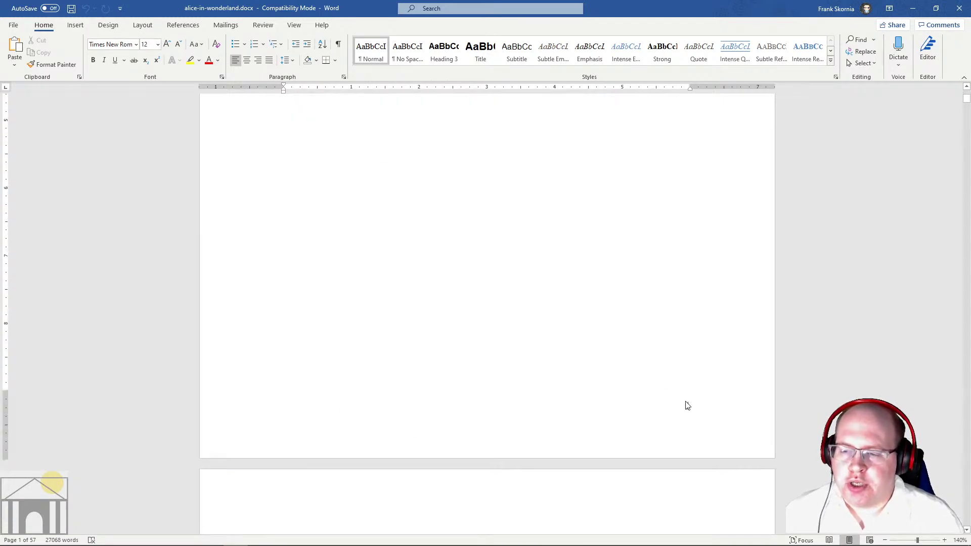
pyautogui.scroll(5, 516, 318)
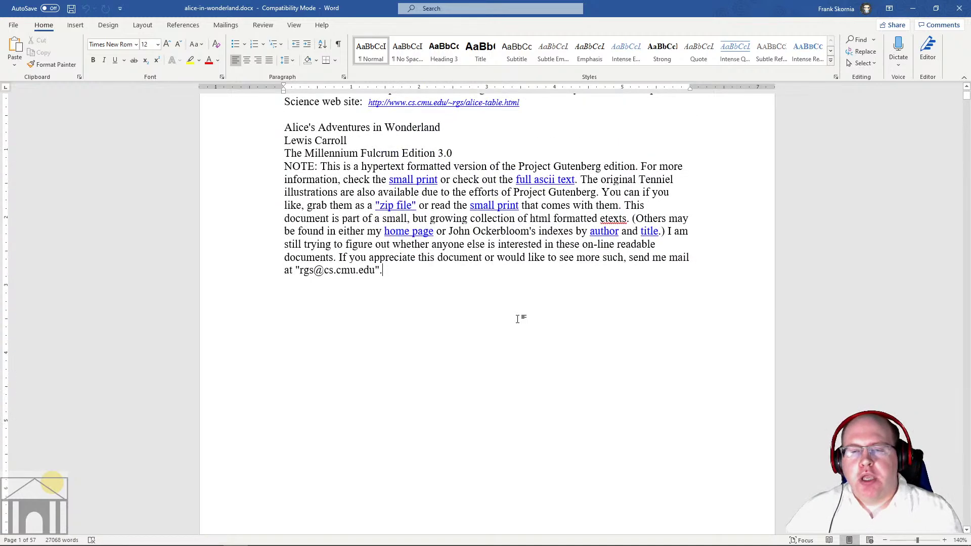
pyautogui.click(142, 25)
pyautogui.click(130, 39)
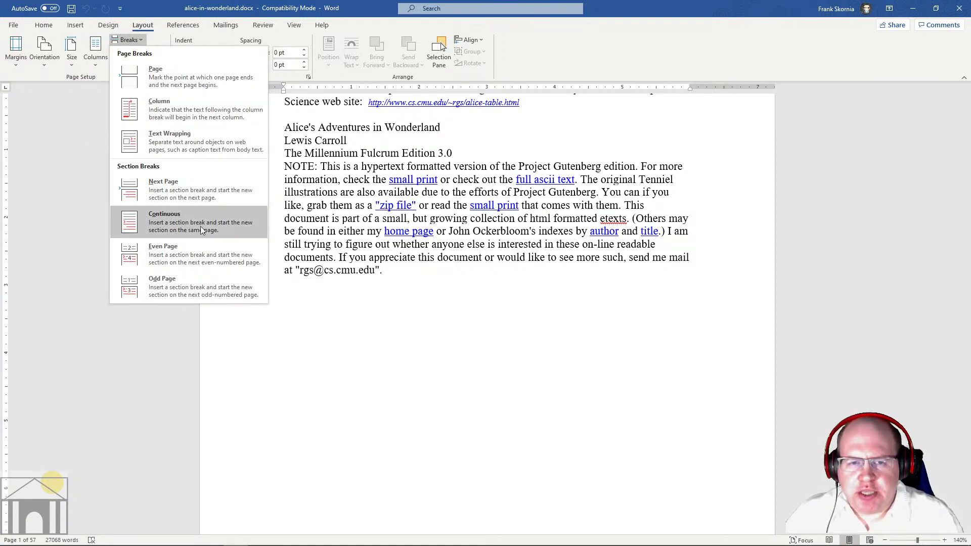
pyautogui.click(389, 337)
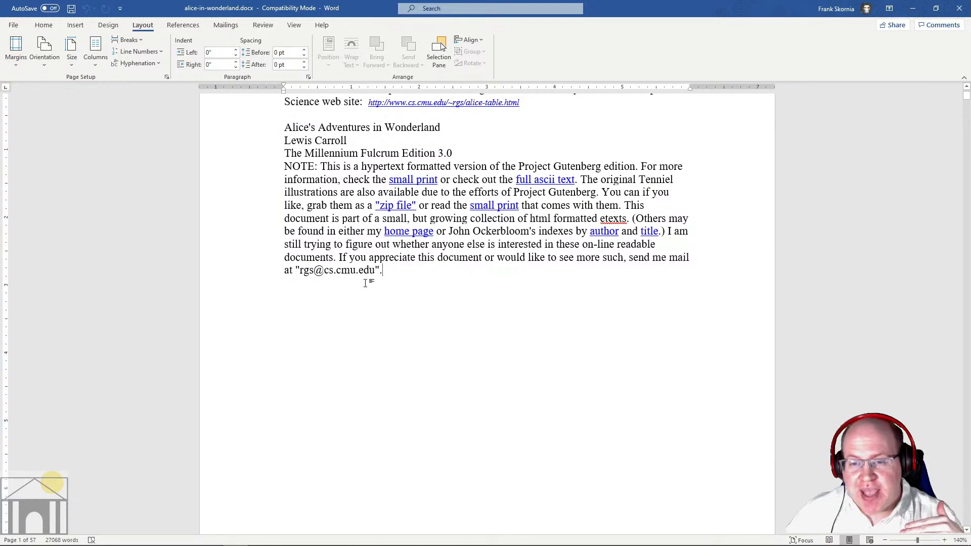
# - Examine the blank area following the introductory note and the page number in the first page's footer
pyautogui.scroll(-1, 455, 286)
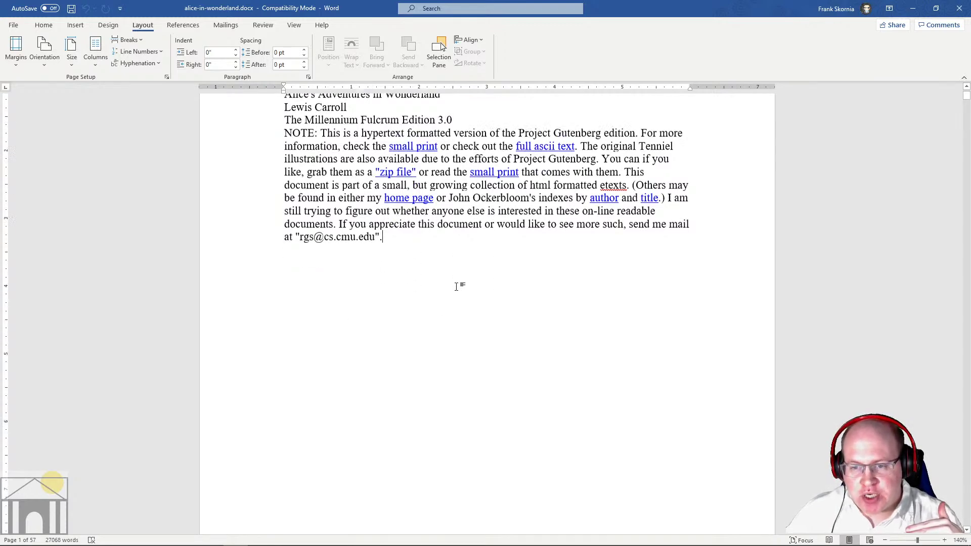
pyautogui.scroll(1, 354, 305)
pyautogui.scroll(-5, 466, 226)
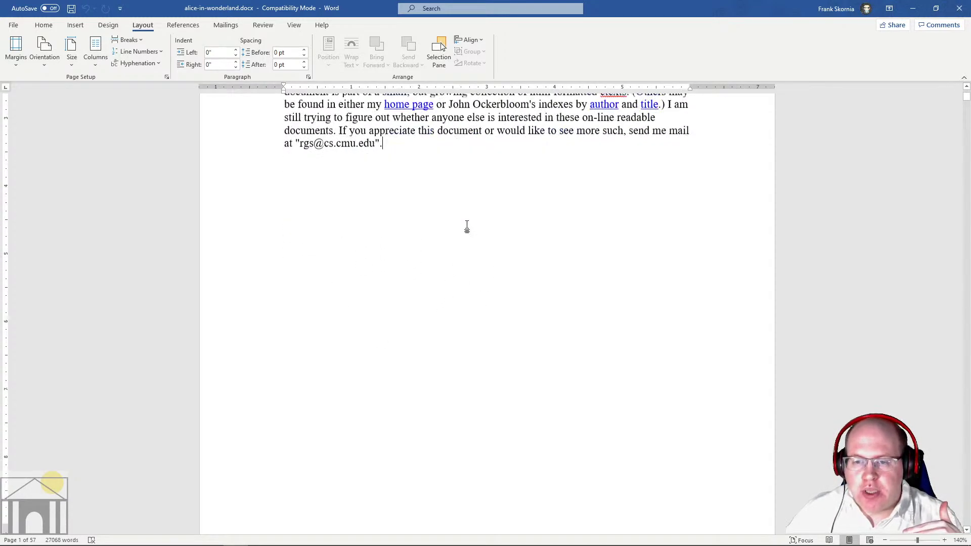
pyautogui.scroll(-1, 464, 219)
pyautogui.scroll(3, 423, 217)
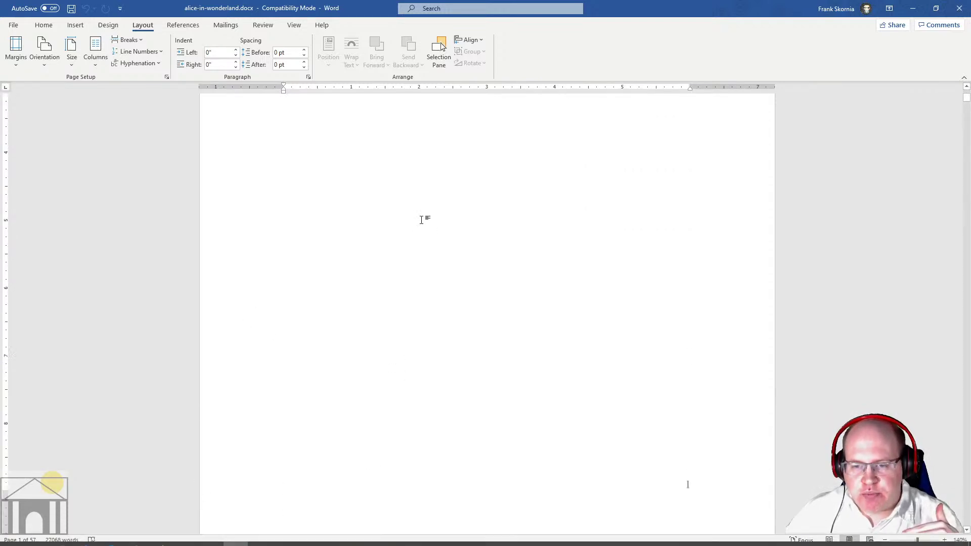
pyautogui.scroll(-2, 414, 484)
pyautogui.scroll(-1, 384, 485)
pyautogui.scroll(5, 421, 276)
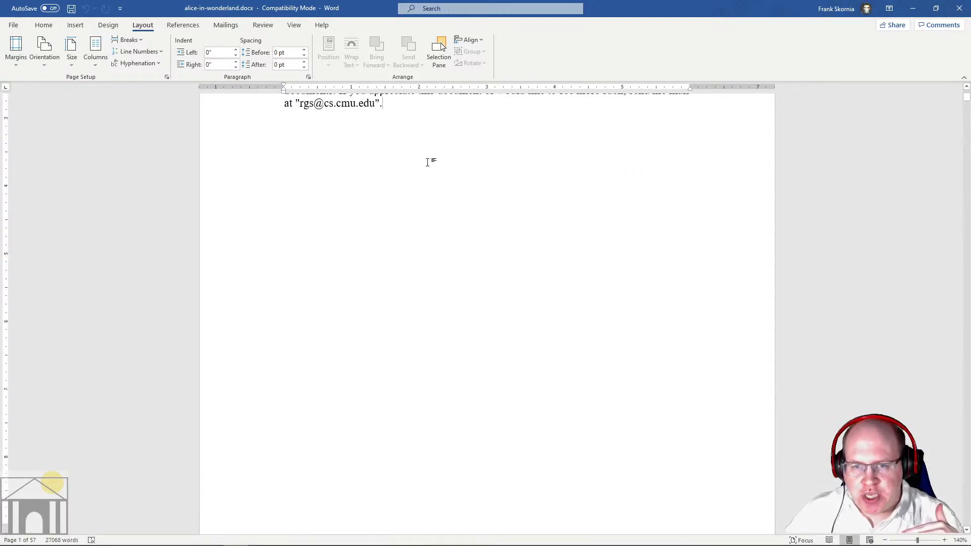
pyautogui.scroll(-6, 403, 299)
pyautogui.scroll(-1, 403, 300)
pyautogui.scroll(4, 462, 251)
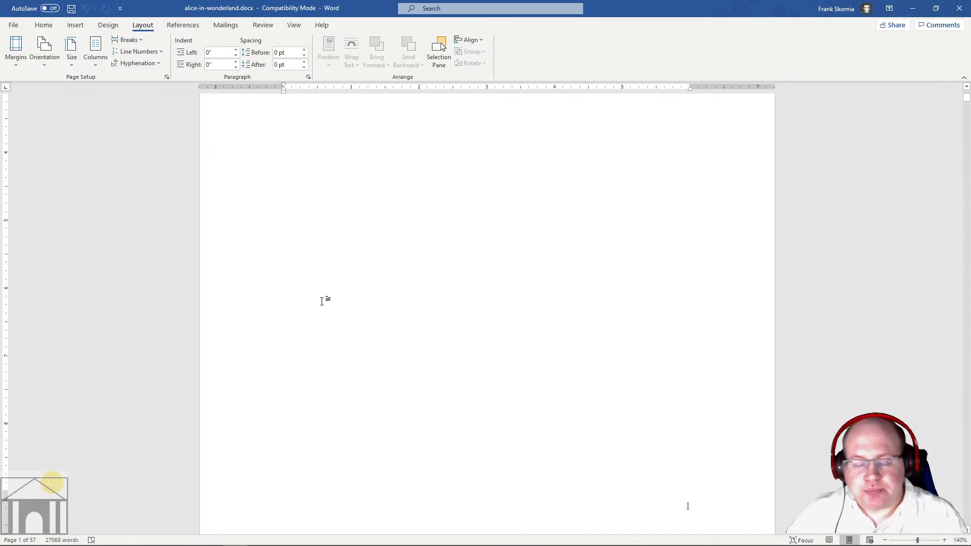
# - Join the "Down the Rabbit-Hole" line onto the "CHAPTER I" line on the second page
pyautogui.scroll(-5, 382, 334)
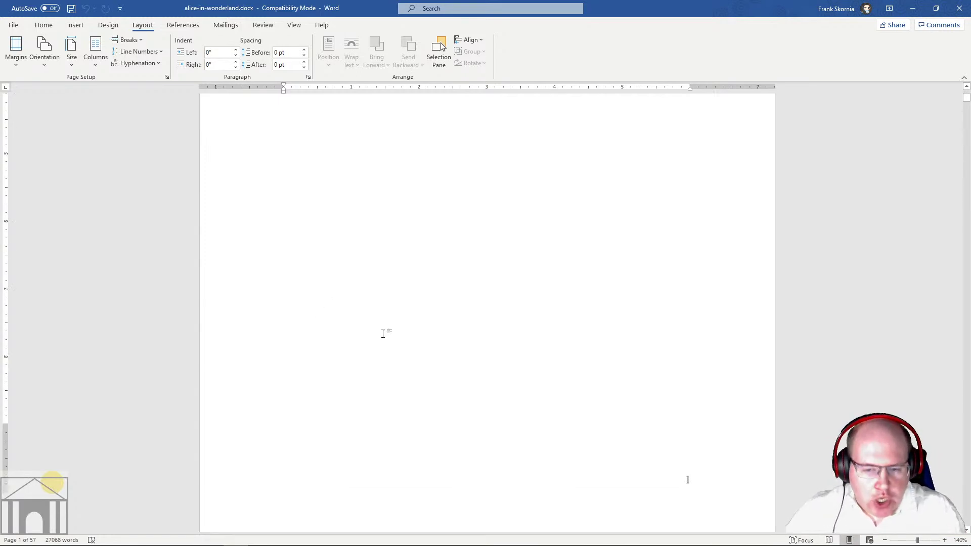
pyautogui.scroll(-3, 384, 334)
pyautogui.scroll(6, 382, 334)
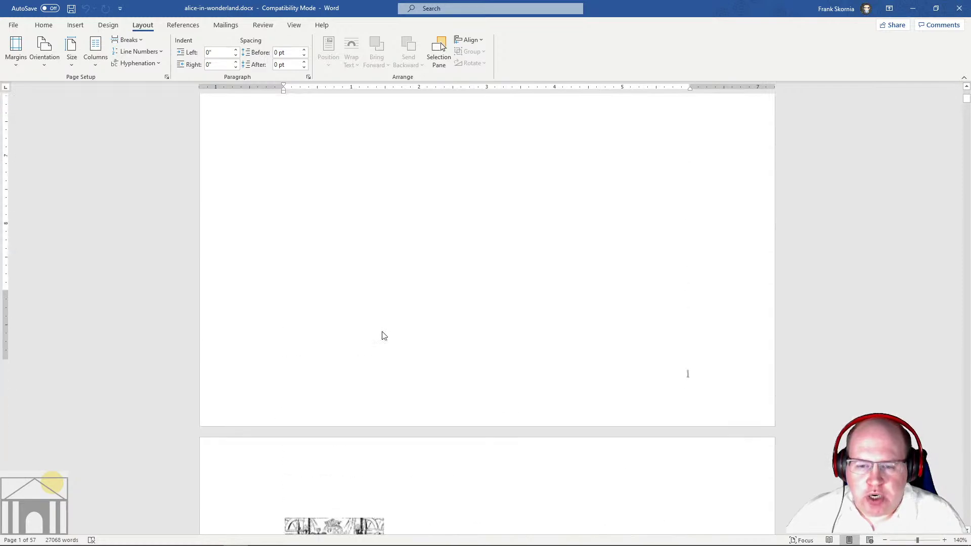
pyautogui.scroll(-5, 381, 334)
pyautogui.scroll(-3, 382, 331)
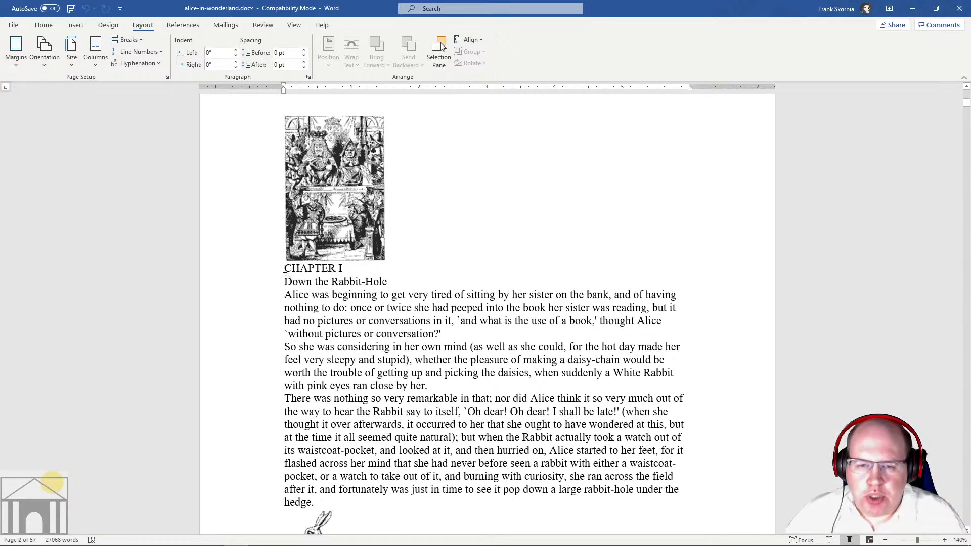
pyautogui.scroll(3, 284, 269)
pyautogui.scroll(-2, 285, 303)
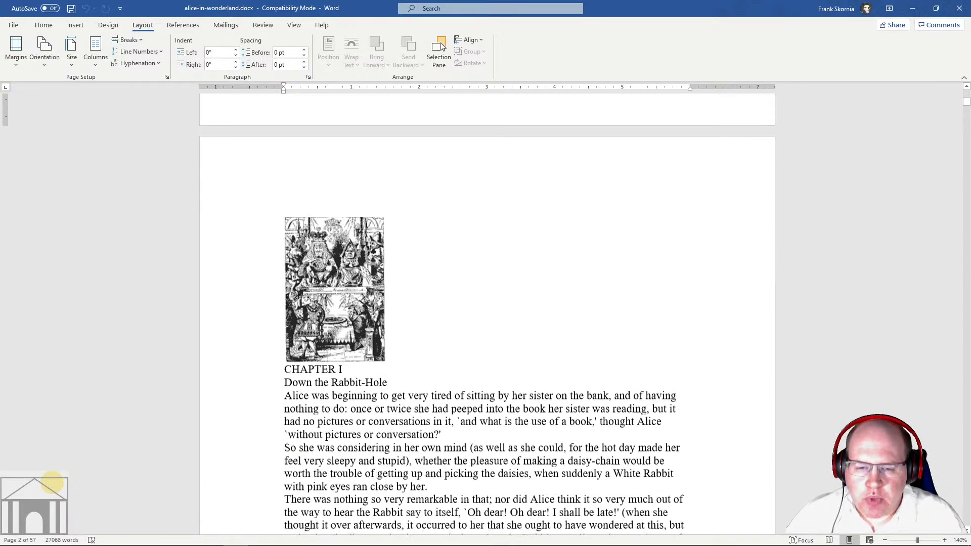
pyautogui.click(285, 334)
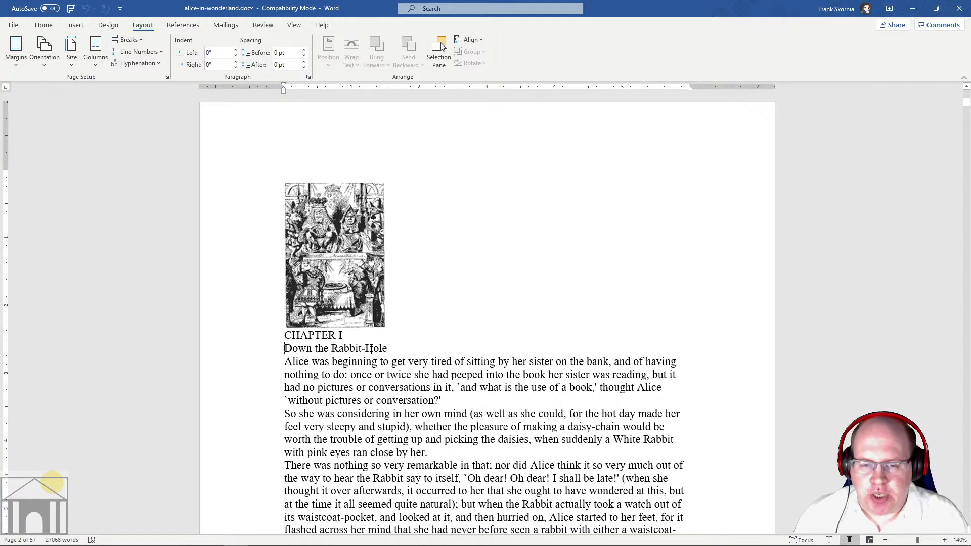
pyautogui.press('BackSpace')
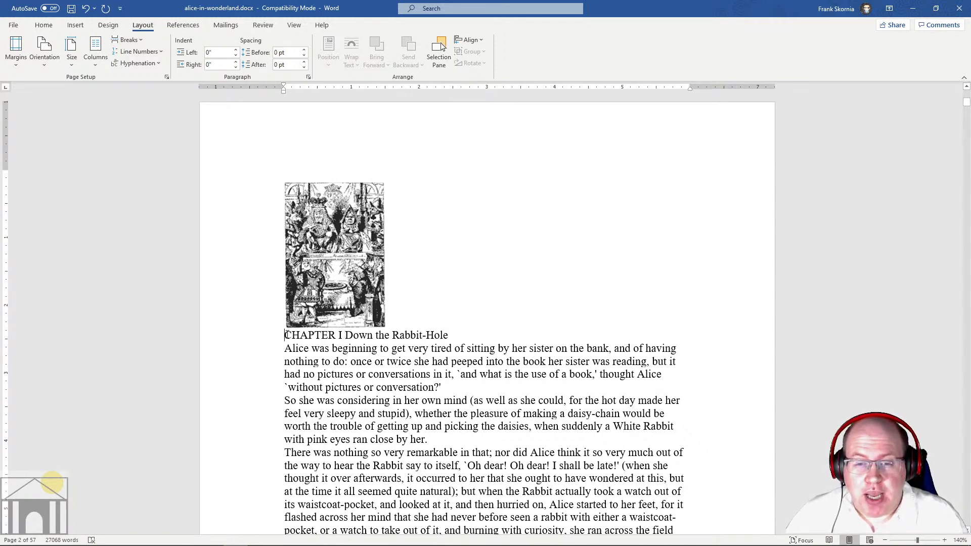
# - Apply the Heading 1 style to the "CHAPTER I Down the Rabbit-Hole" line
pyautogui.moveTo(286, 335); pyautogui.dragTo(448, 336)
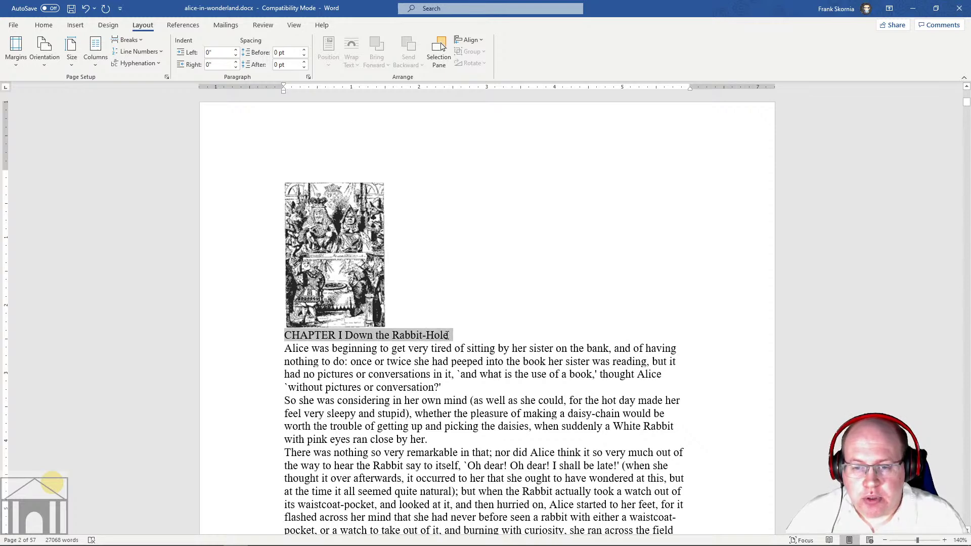
pyautogui.click(47, 24)
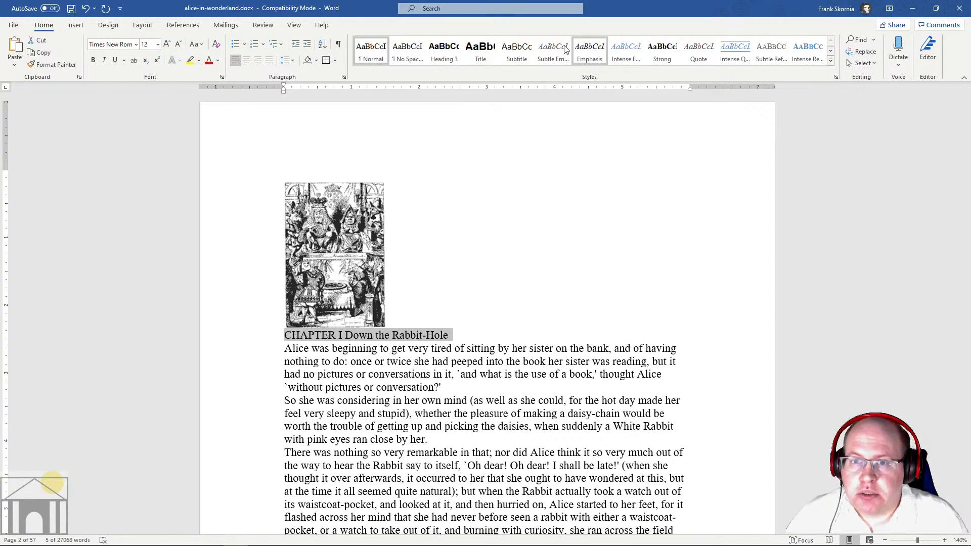
pyautogui.click(830, 61)
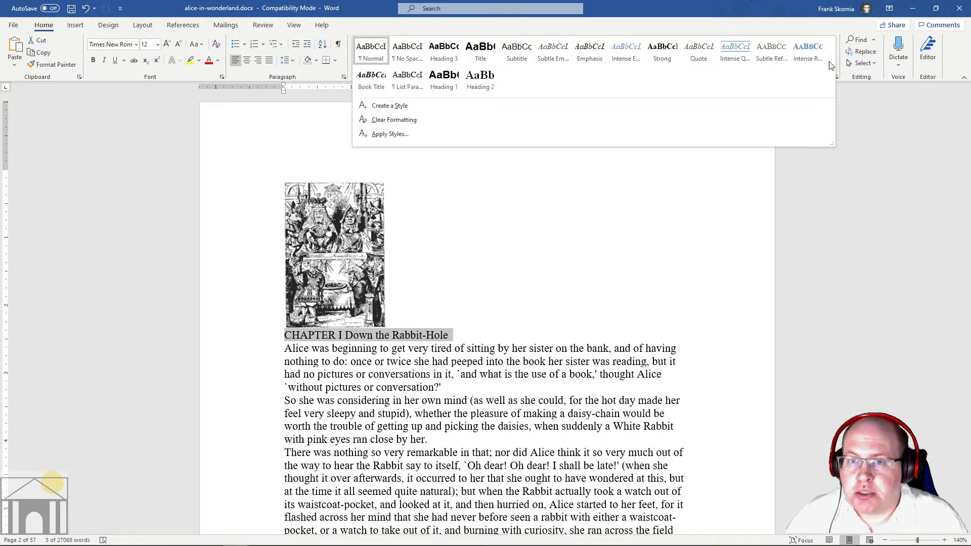
pyautogui.click(442, 88)
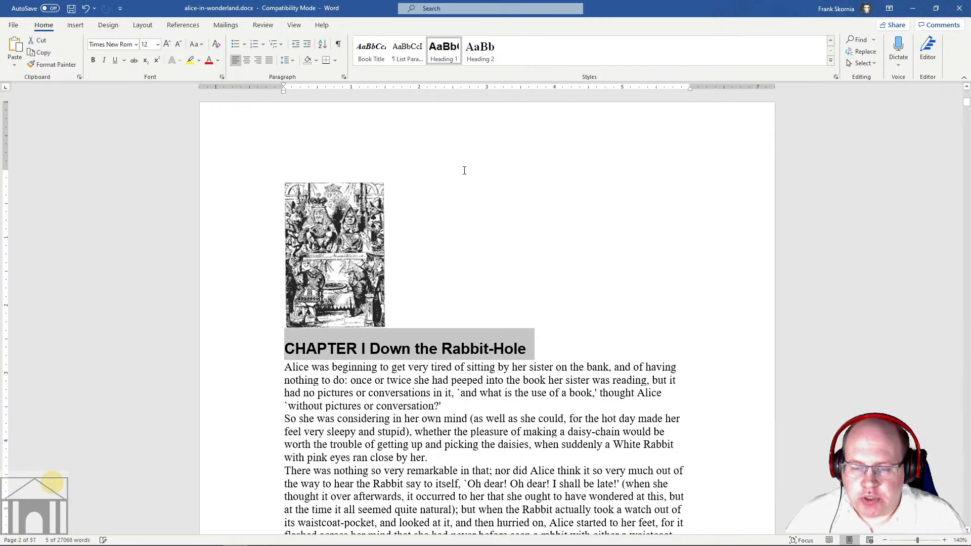
pyautogui.click(467, 380)
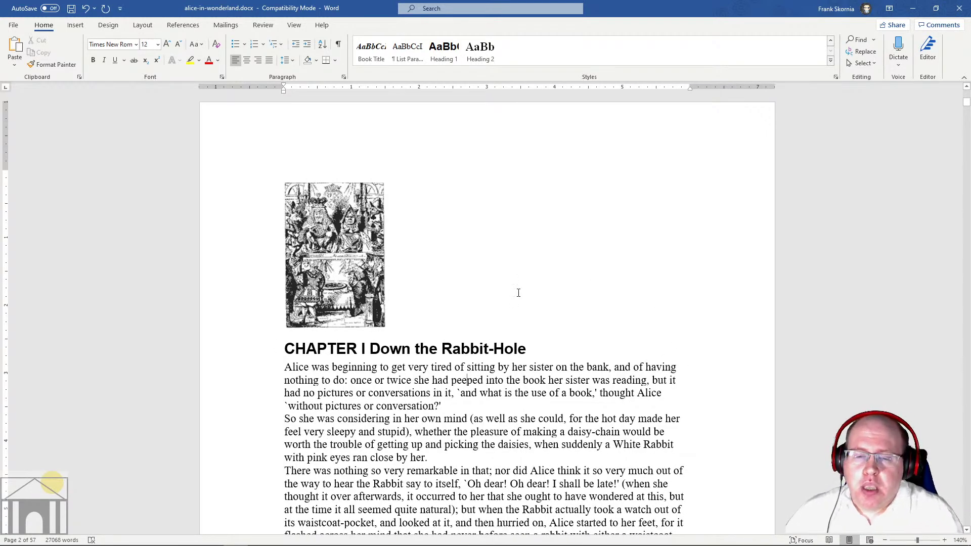
pyautogui.scroll(-10, 486, 342)
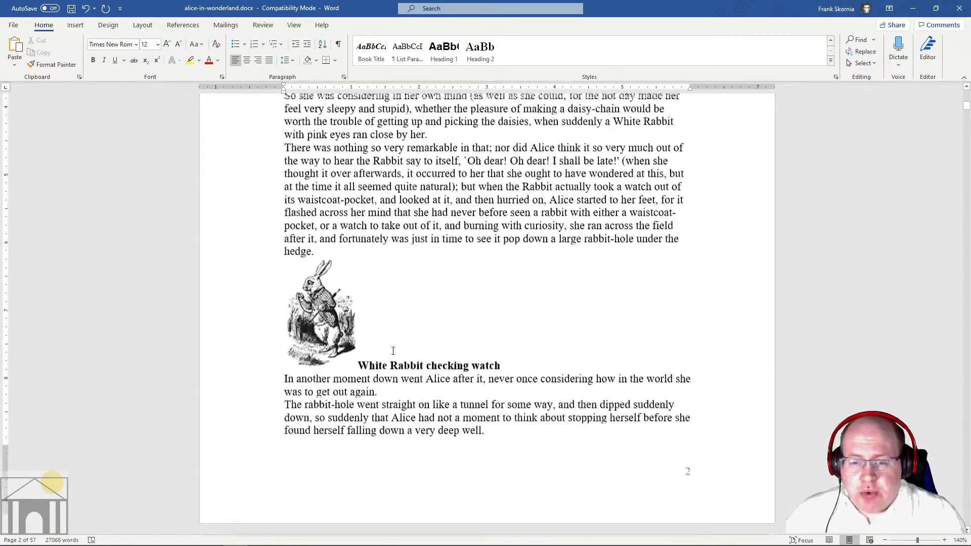
# - View the available break types with the cursor after the last row of asterisks above "CHAPTER II"
pyautogui.scroll(-15, 392, 350)
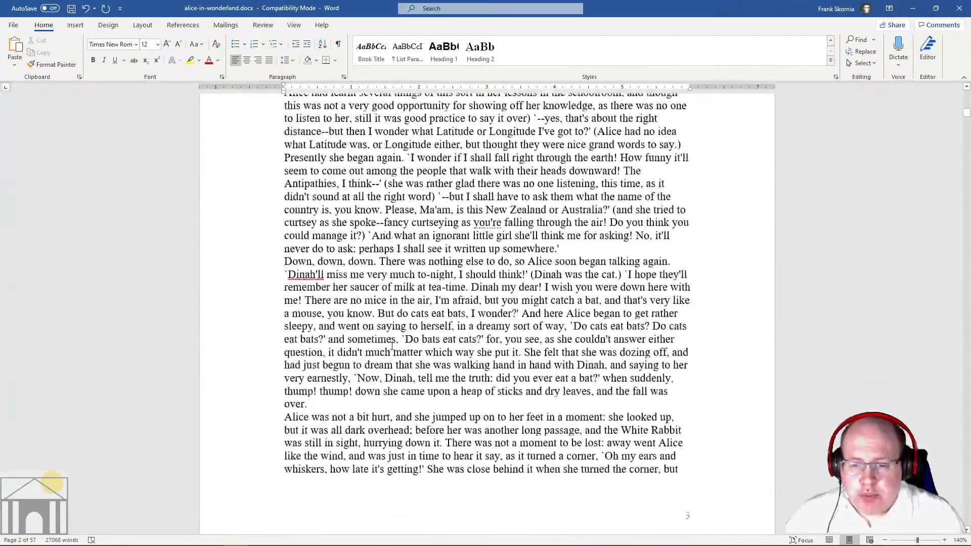
pyautogui.scroll(-15, 392, 345)
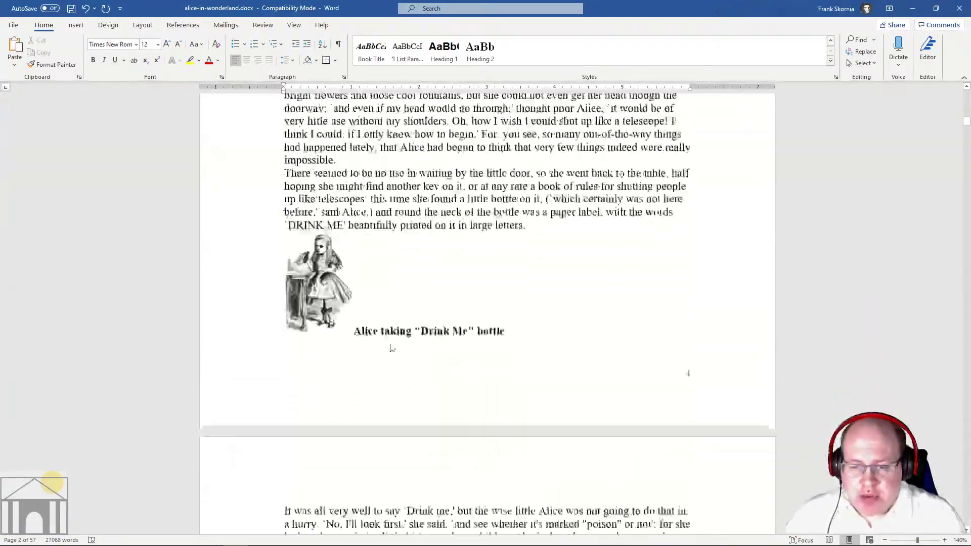
pyautogui.scroll(-15, 392, 343)
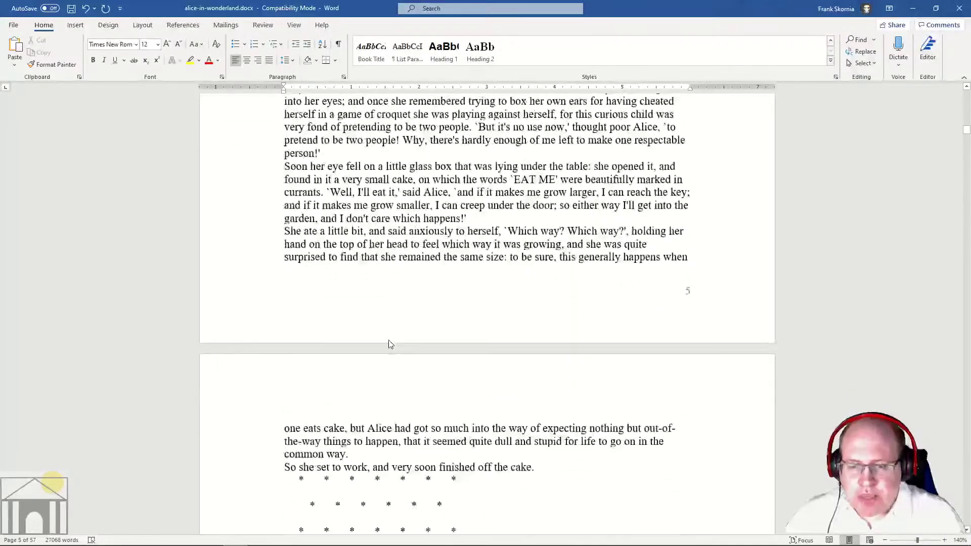
pyautogui.scroll(-3, 389, 341)
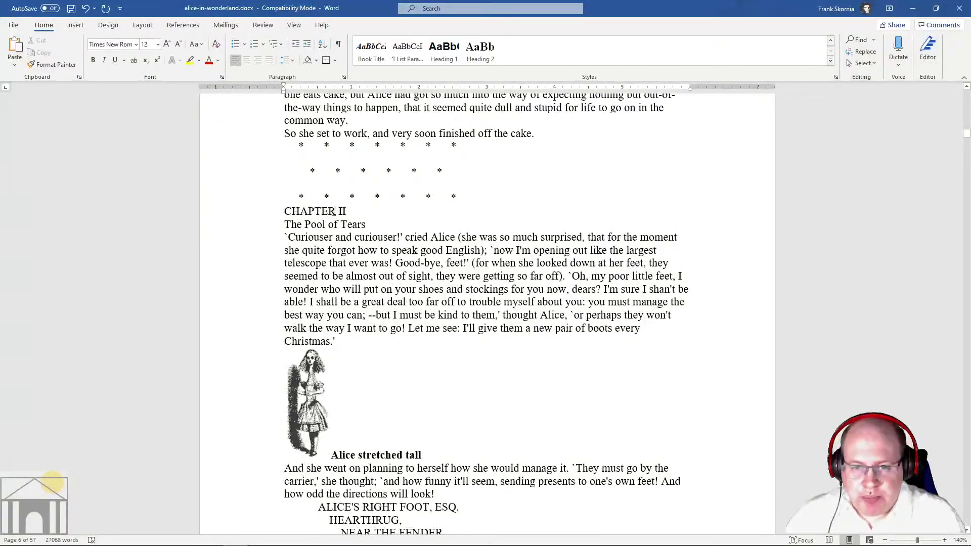
pyautogui.click(456, 196)
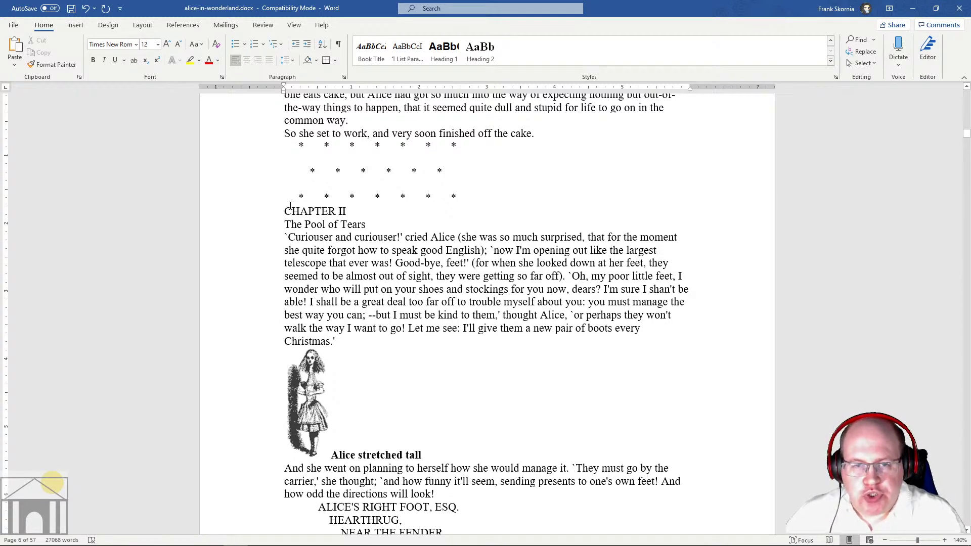
pyautogui.click(140, 29)
pyautogui.click(139, 40)
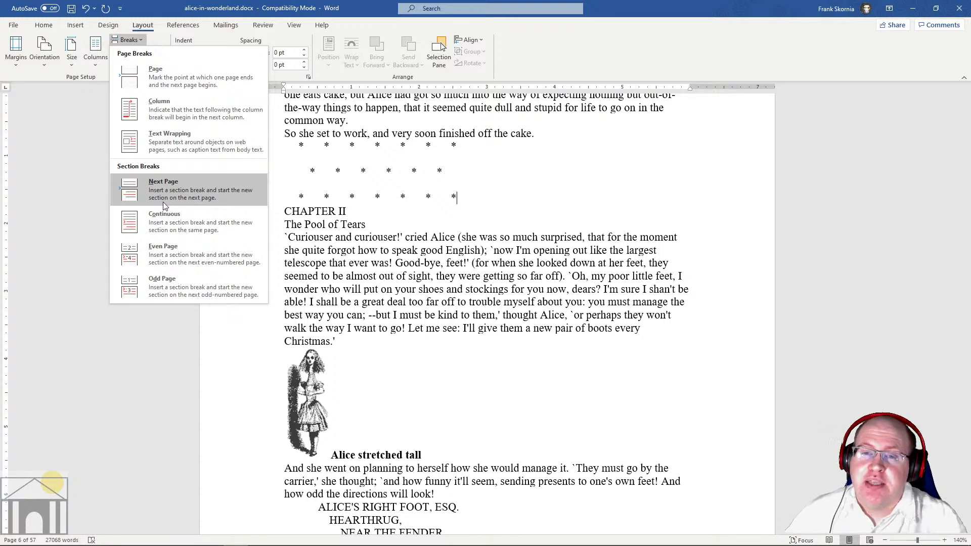
pyautogui.click(612, 226)
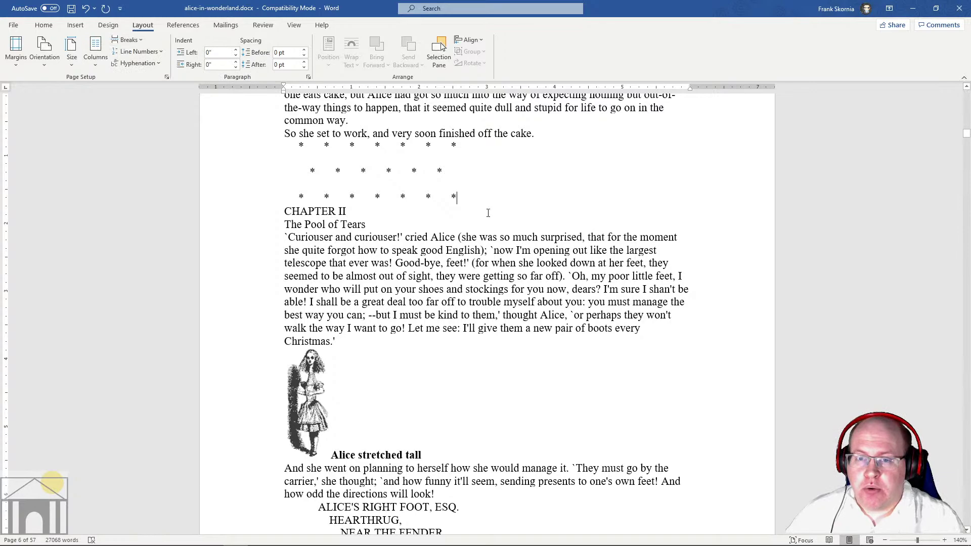
# - Insert a continuous section break after the last row of asterisks above "CHAPTER II"
pyautogui.scroll(-5, 503, 223)
pyautogui.scroll(-4, 502, 223)
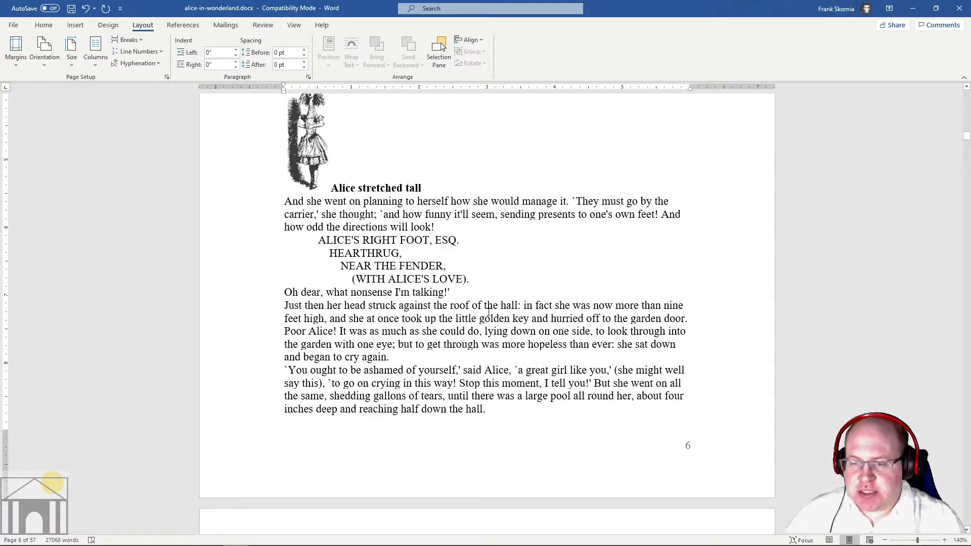
pyautogui.scroll(6, 358, 240)
pyautogui.scroll(3, 358, 239)
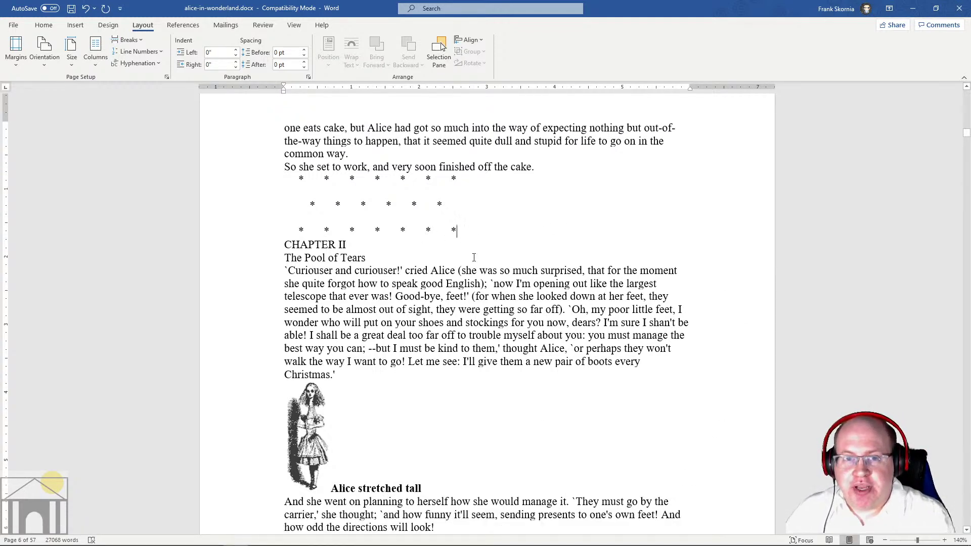
pyautogui.click(128, 40)
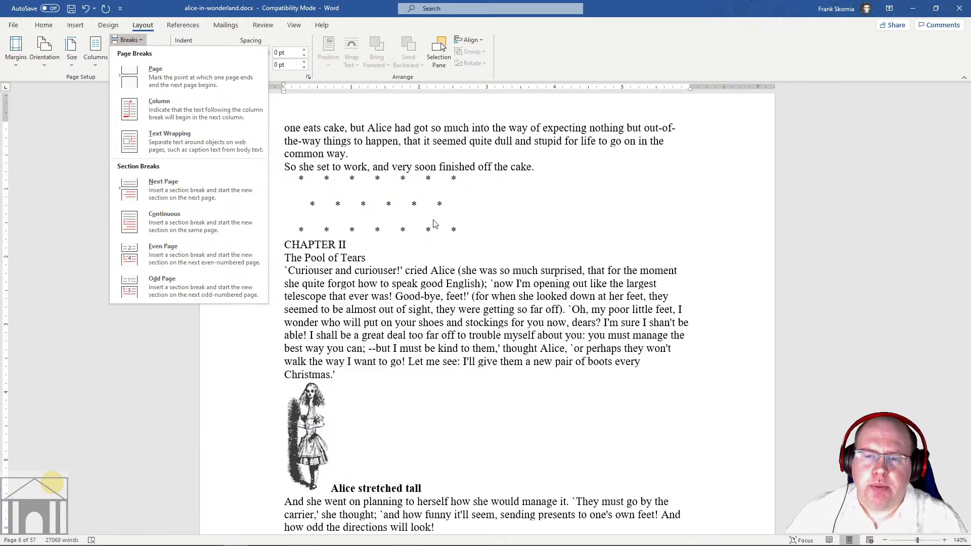
pyautogui.click(465, 233)
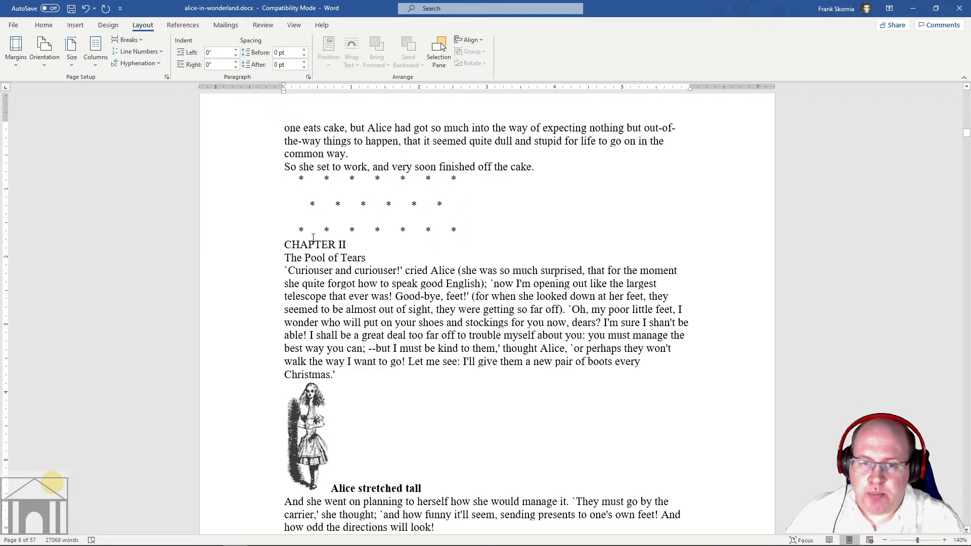
pyautogui.click(141, 38)
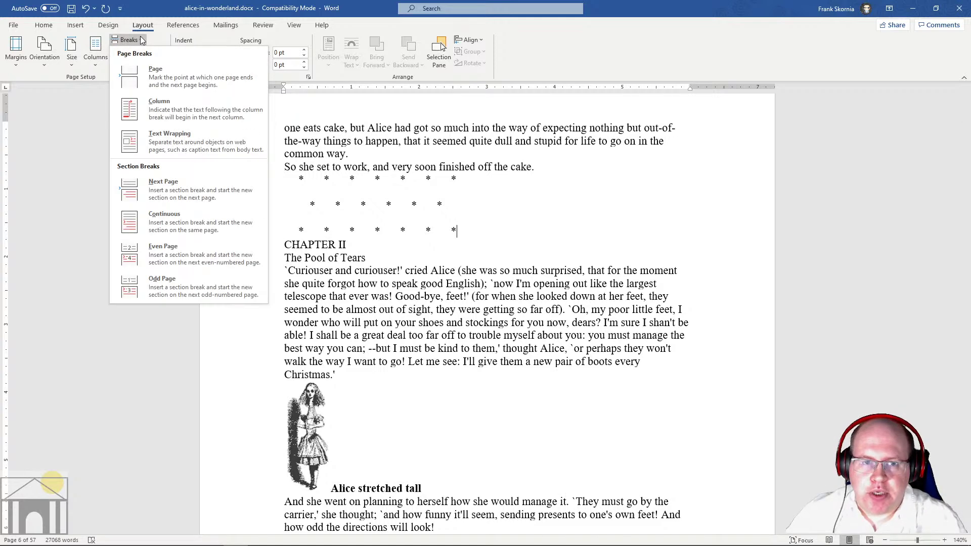
pyautogui.click(151, 219)
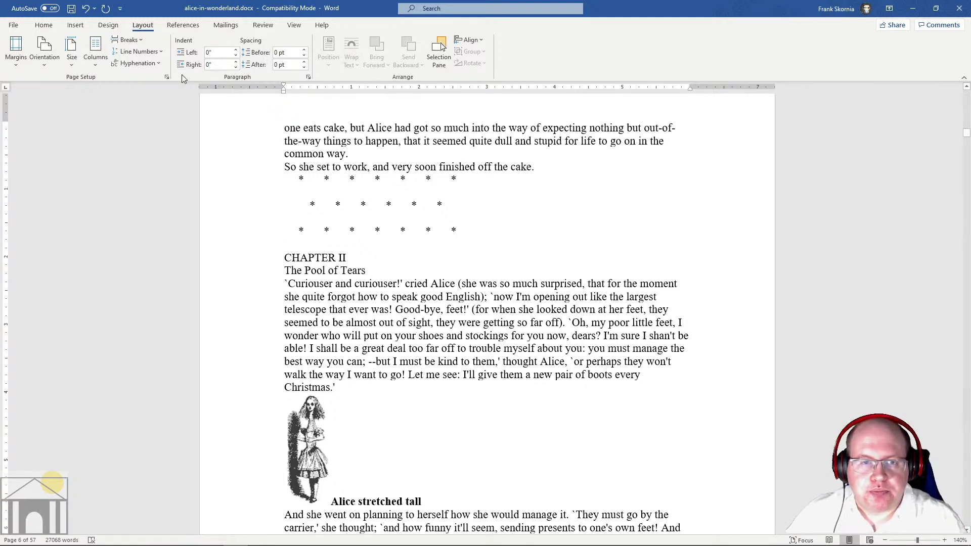
# - Show the formatting marks to check the section break above "CHAPTER II", and hide them again
pyautogui.click(43, 25)
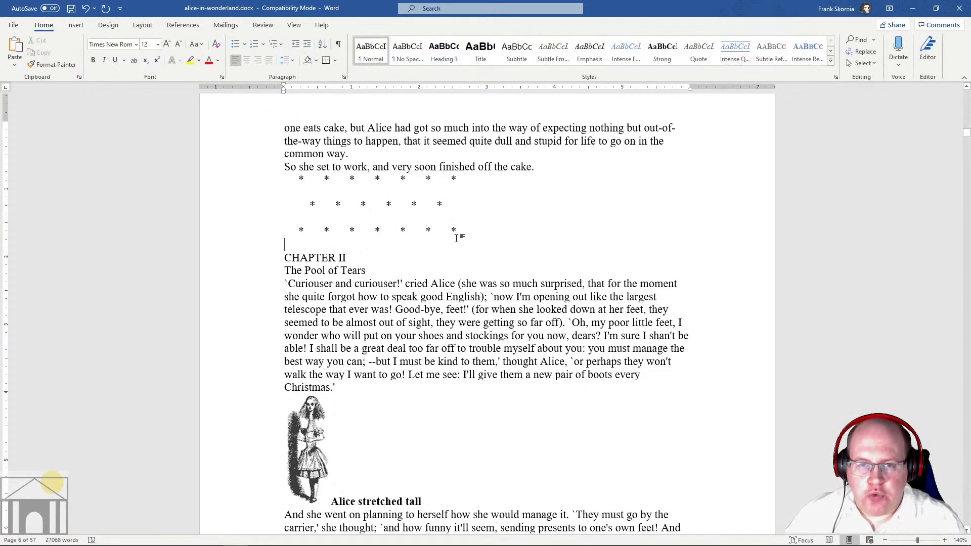
pyautogui.click(338, 44)
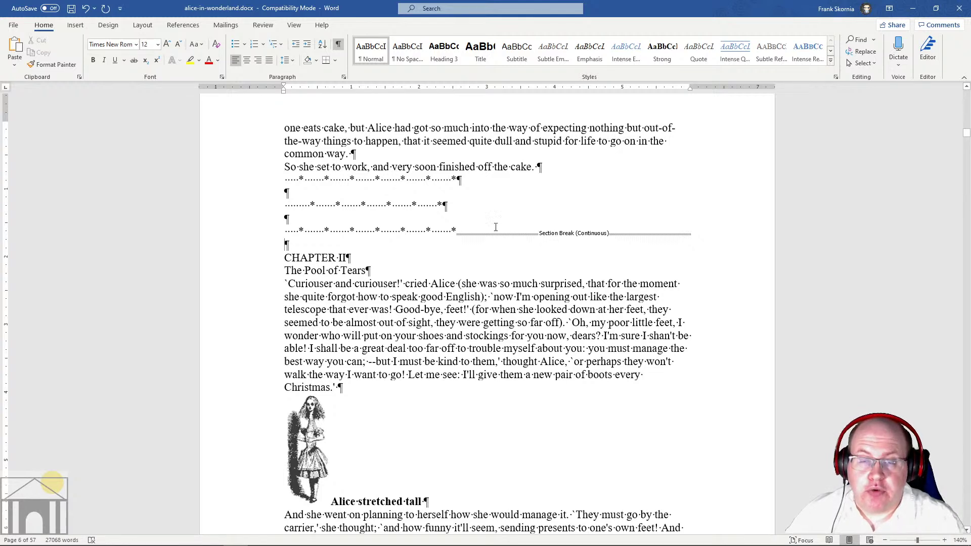
pyautogui.click(337, 46)
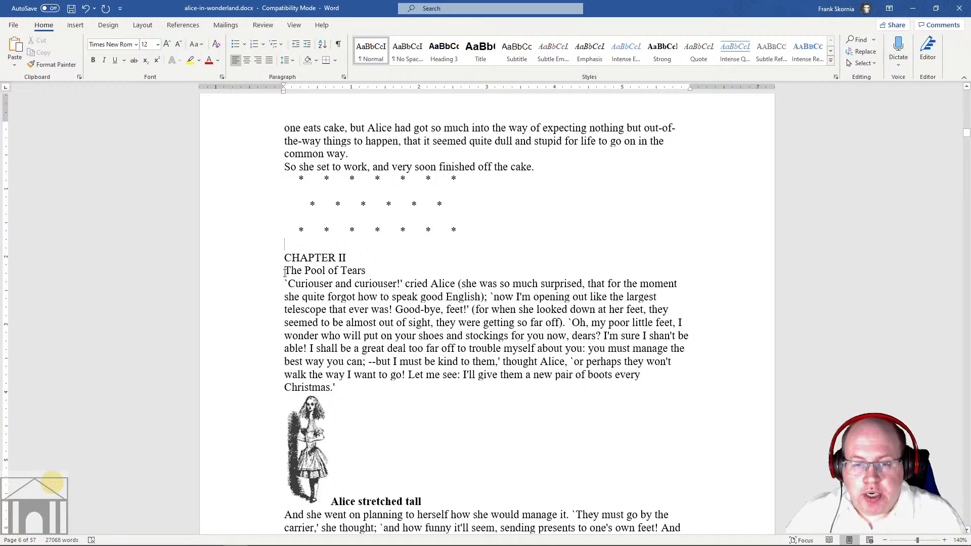
# - Join the "The Pool of Tears" line onto "CHAPTER II" and apply the Heading 1 style to the combined line
pyautogui.press('BackSpace')
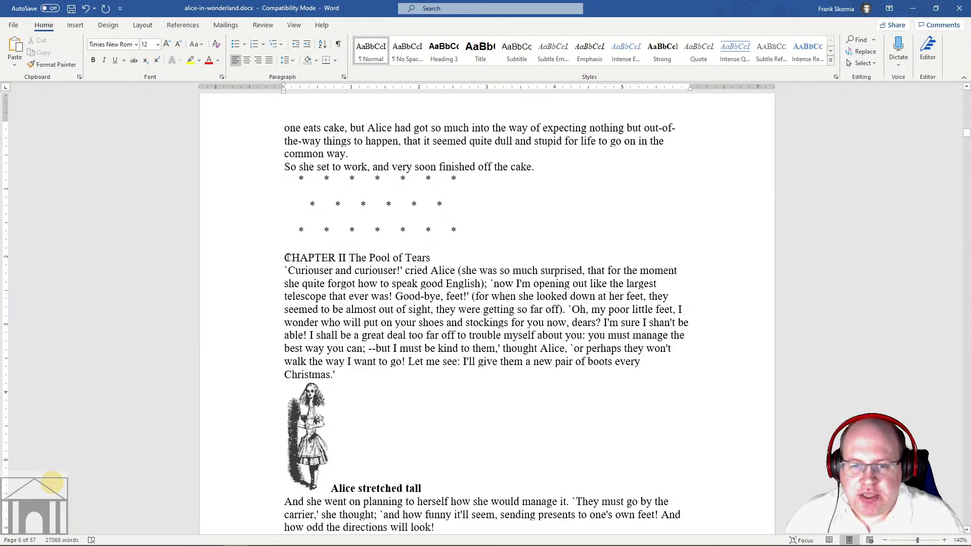
pyautogui.moveTo(285, 258); pyautogui.dragTo(432, 258)
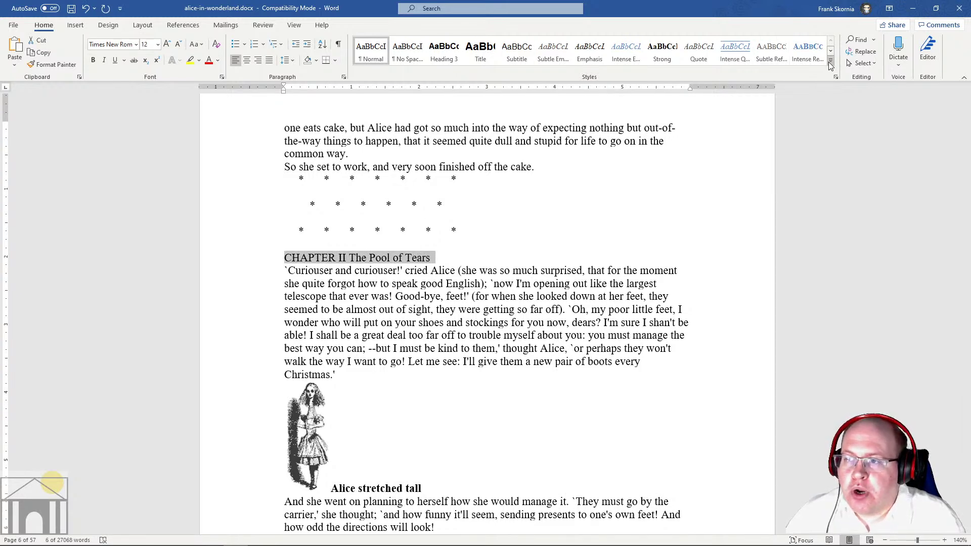
pyautogui.click(830, 60)
pyautogui.click(445, 89)
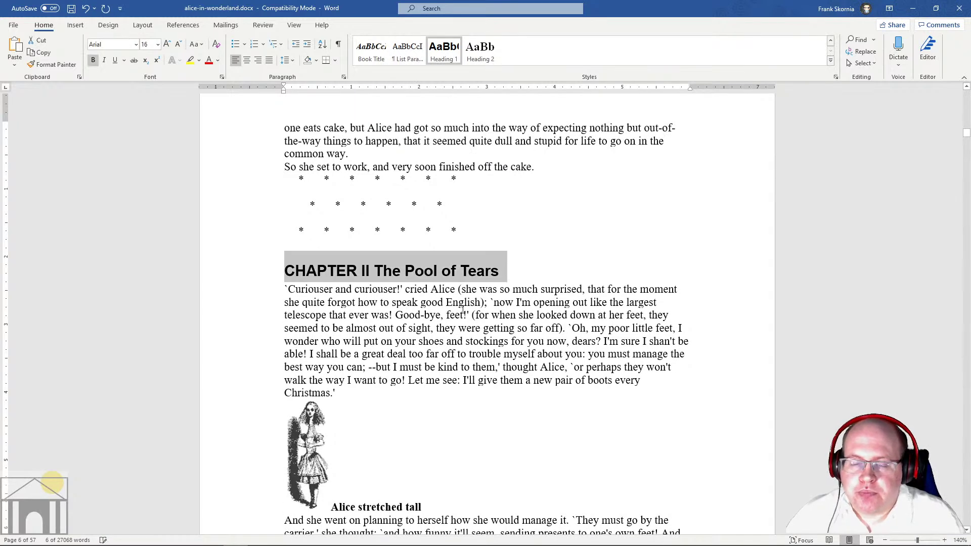
pyautogui.click(456, 328)
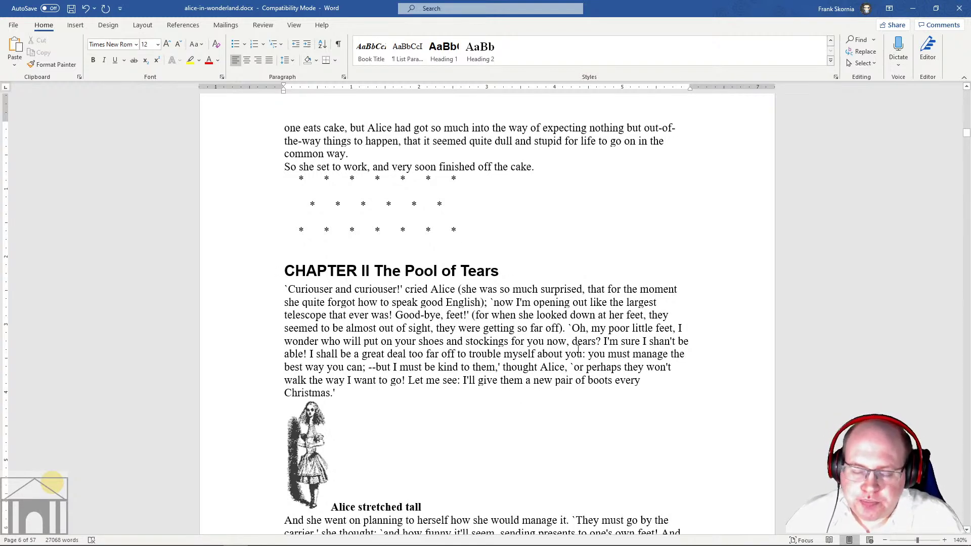
# - Insert a continuous section break after the paragraph ending "the whole party swam to the shore." above "CHAPTER III"
pyautogui.scroll(-20, 578, 349)
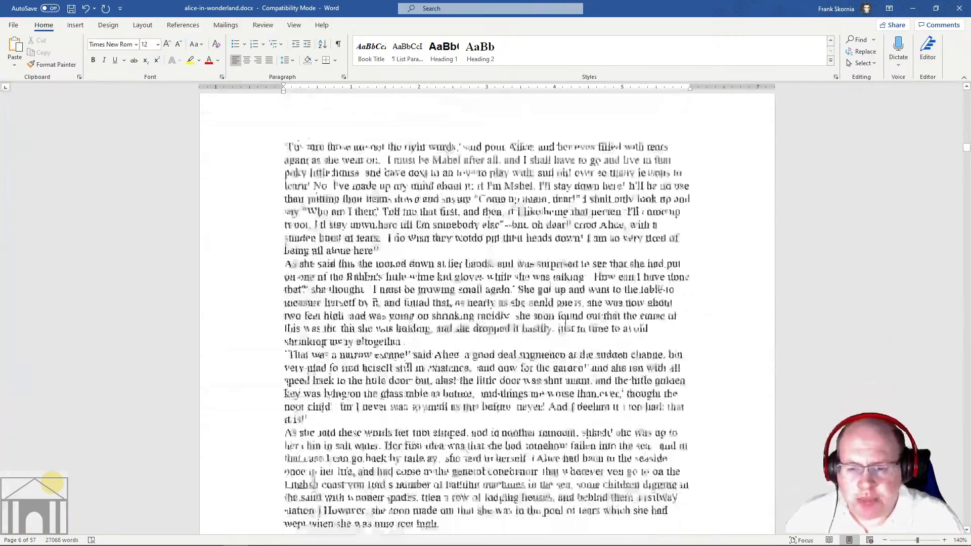
pyautogui.scroll(-20, 565, 319)
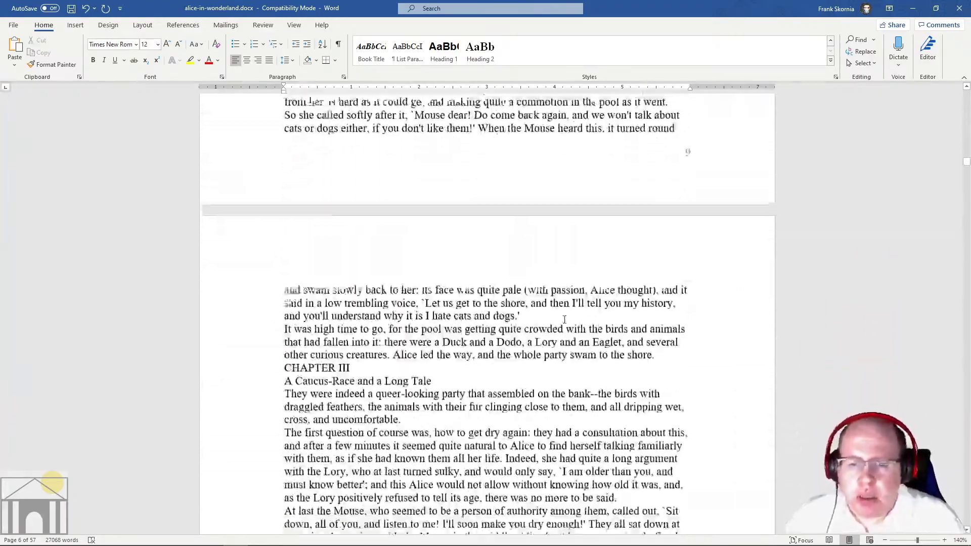
pyautogui.scroll(-9, 564, 320)
pyautogui.scroll(10, 328, 332)
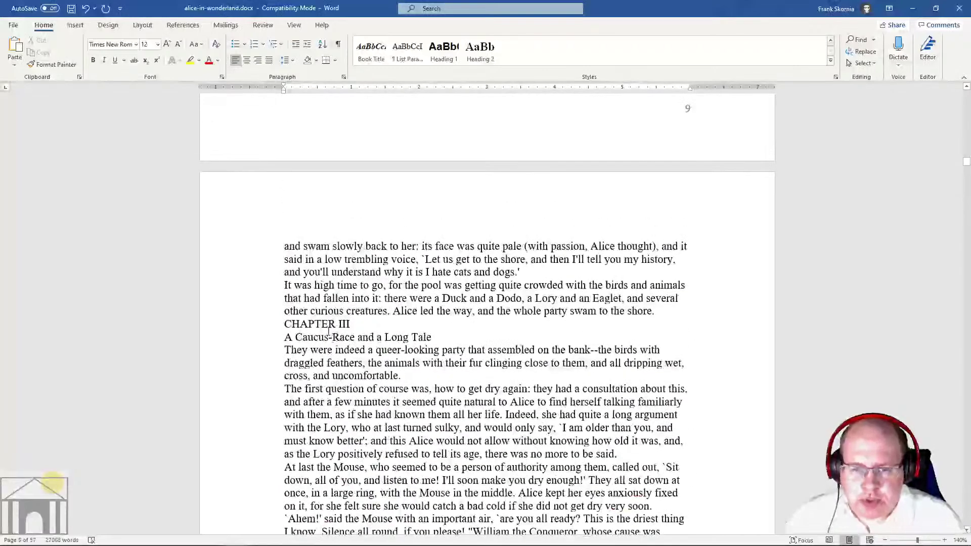
pyautogui.click(293, 329)
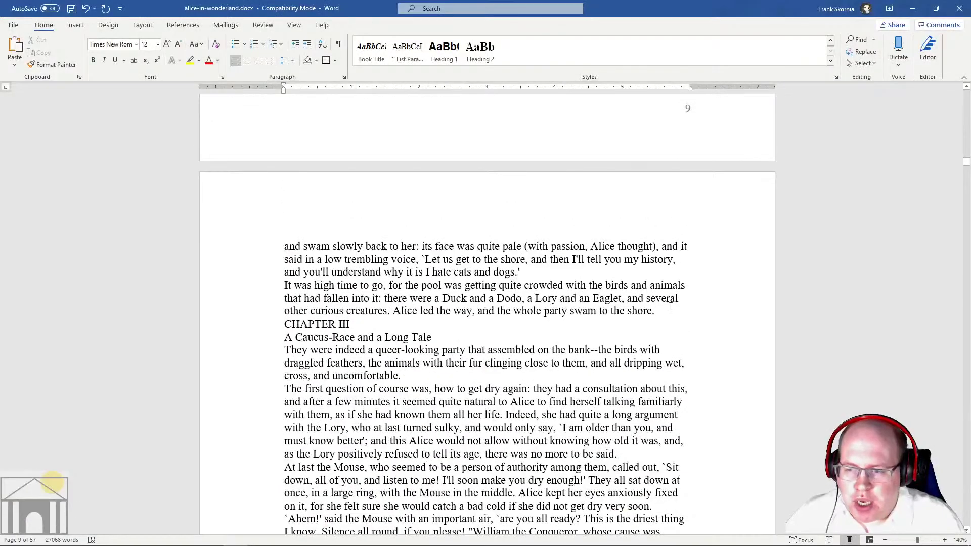
pyautogui.click(655, 311)
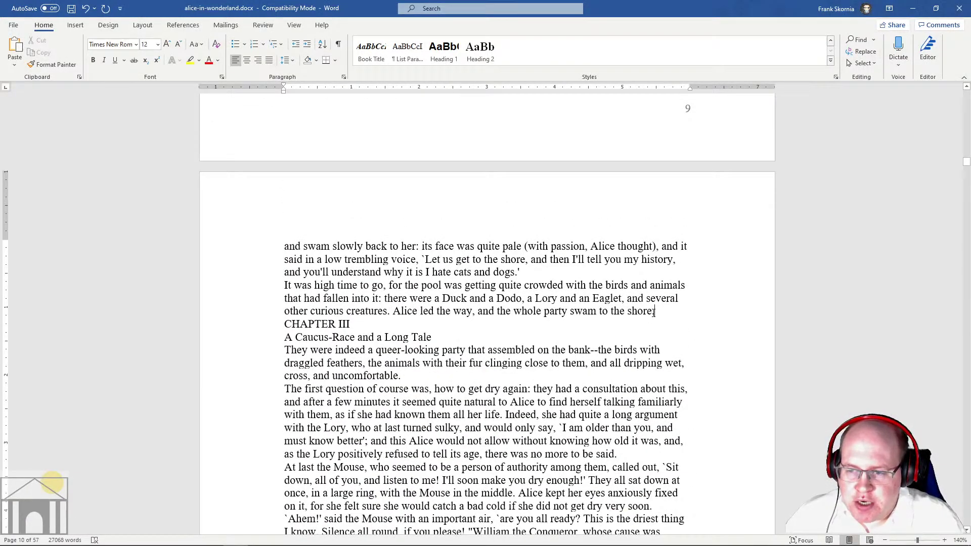
pyautogui.click(141, 27)
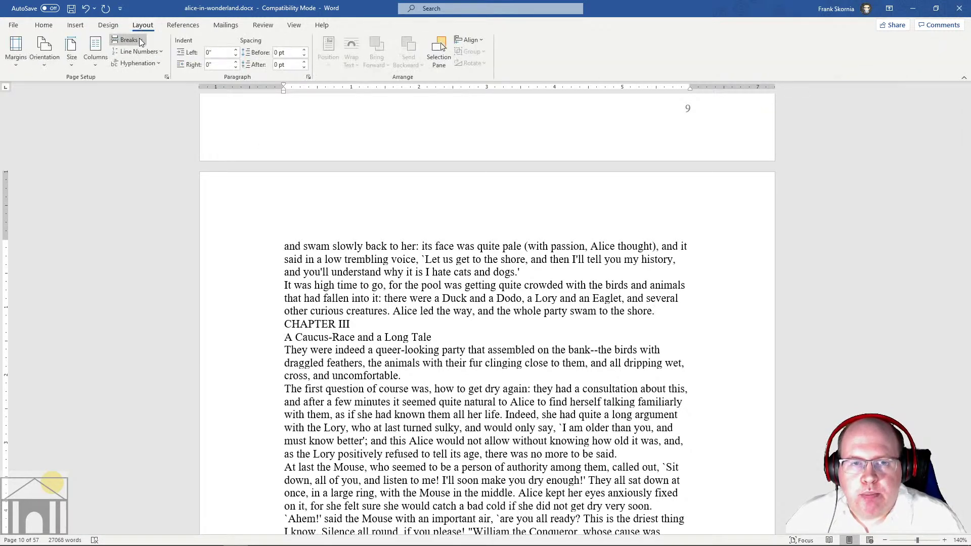
pyautogui.click(139, 40)
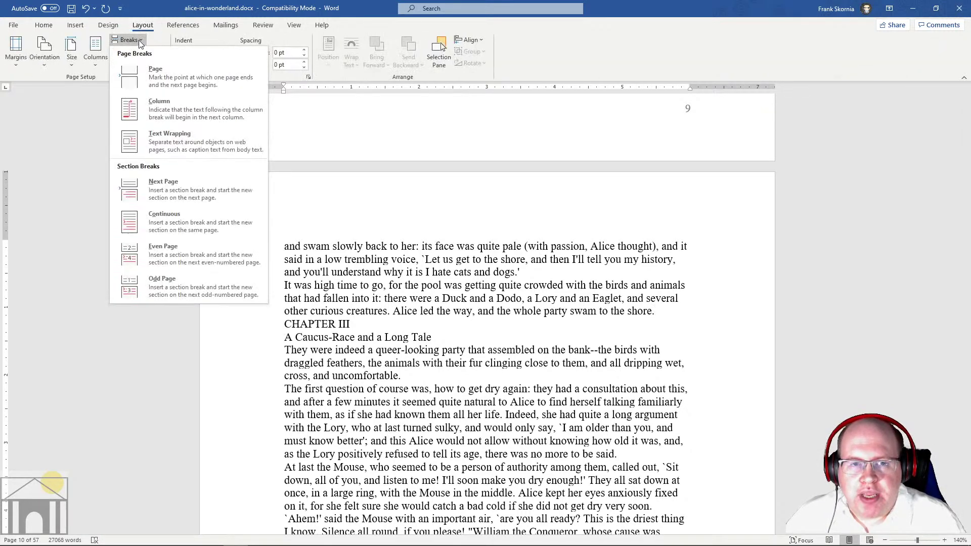
pyautogui.click(153, 220)
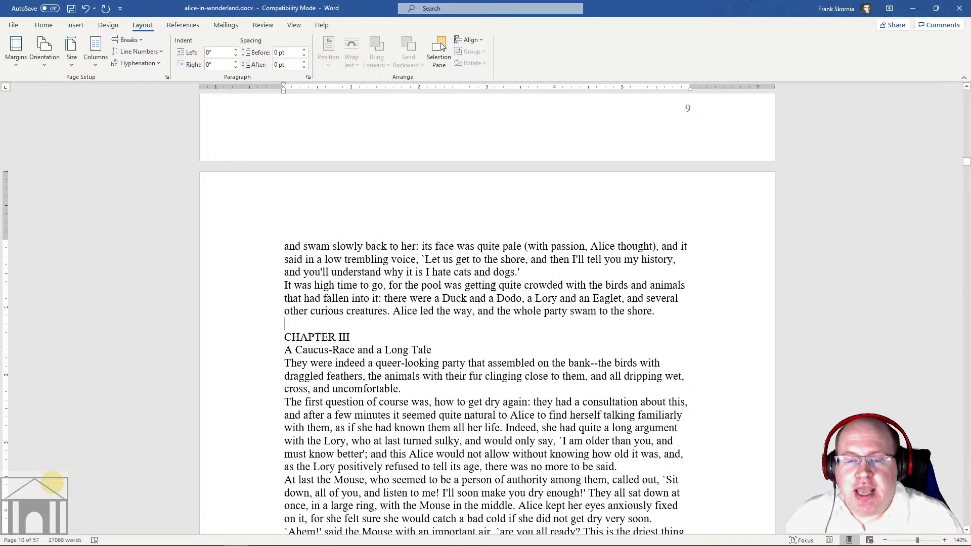
# - Join the "A Caucus-Race and a Long Tale" line onto the "CHAPTER III" line
pyautogui.moveTo(286, 338); pyautogui.dragTo(429, 353)
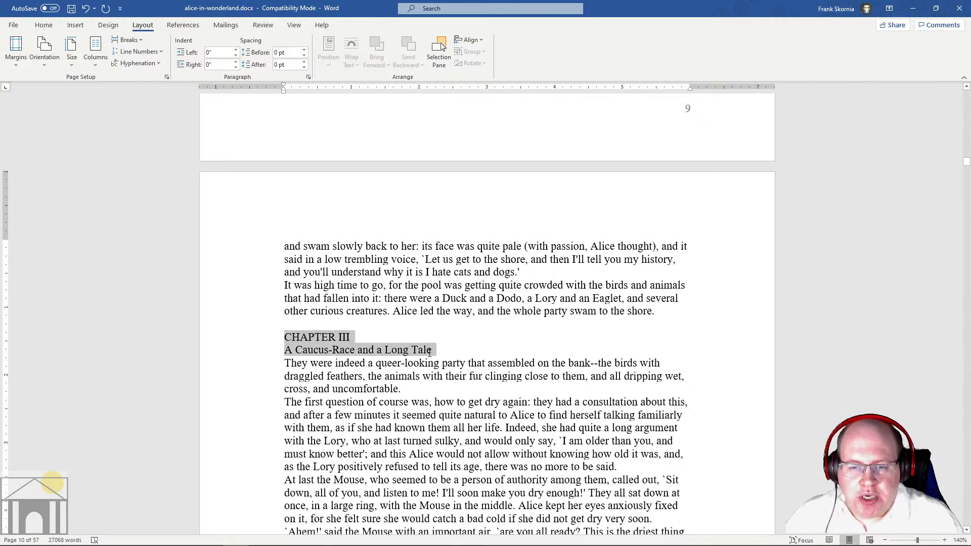
pyautogui.click(285, 350)
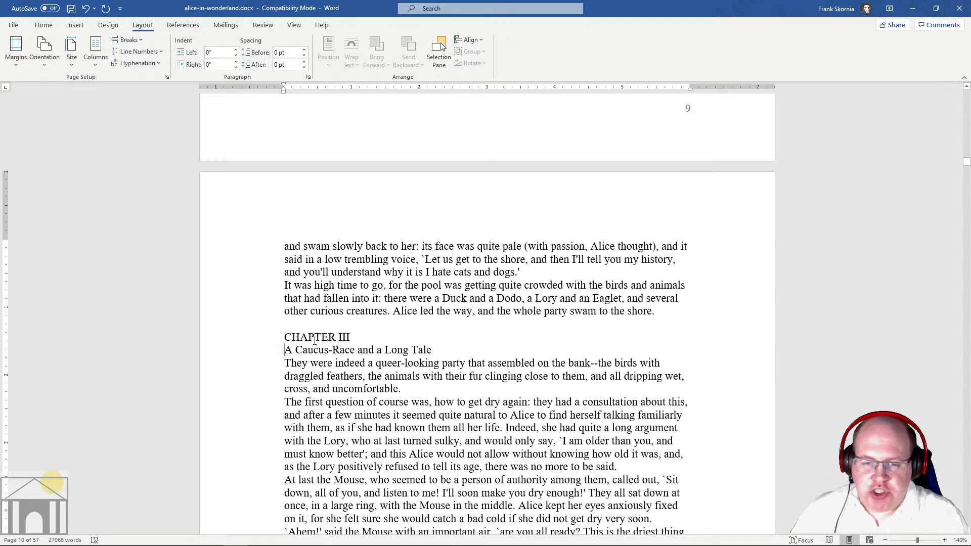
pyautogui.press('BackSpace')
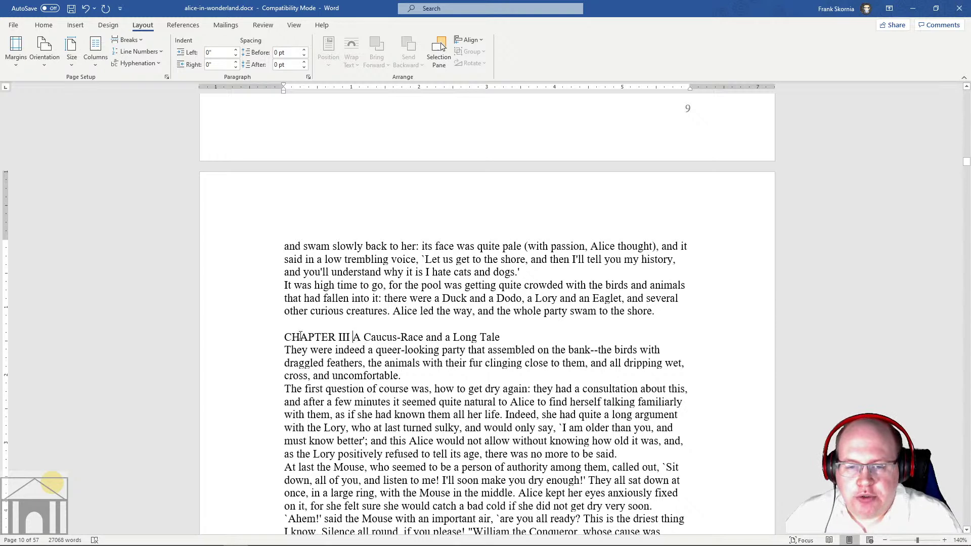
# - Apply the Heading 1 style to the "CHAPTER III A Caucus-Race and a Long Tale" line
pyautogui.moveTo(288, 337); pyautogui.dragTo(499, 340)
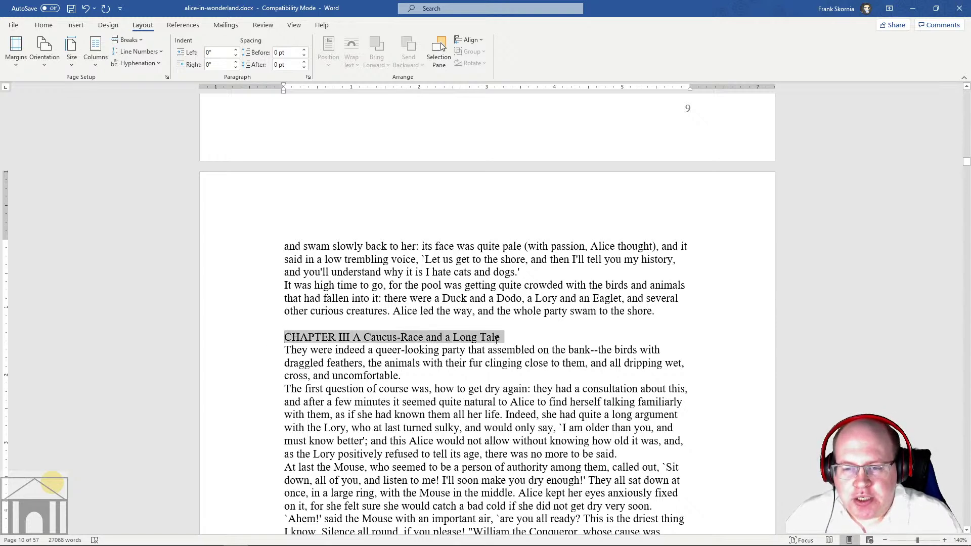
pyautogui.click(44, 25)
pyautogui.click(830, 60)
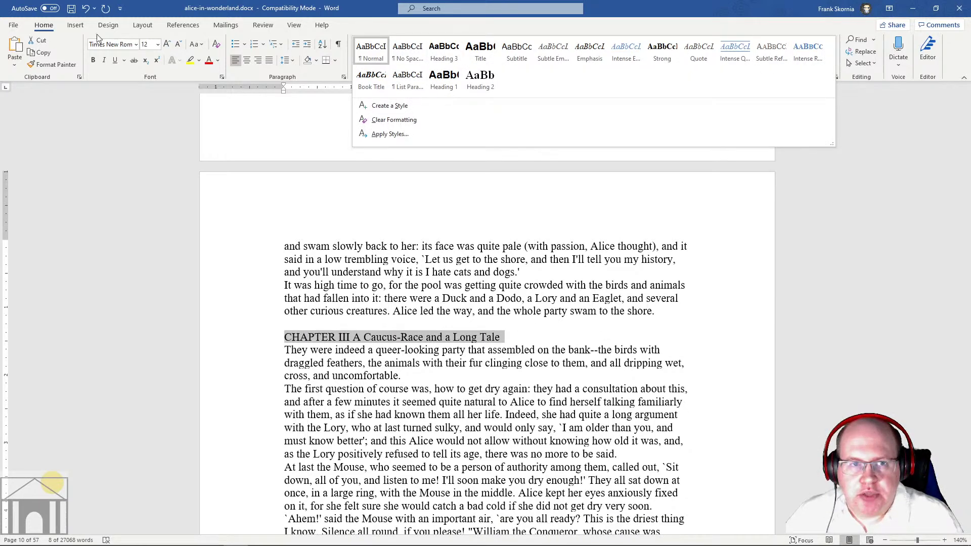
pyautogui.click(443, 80)
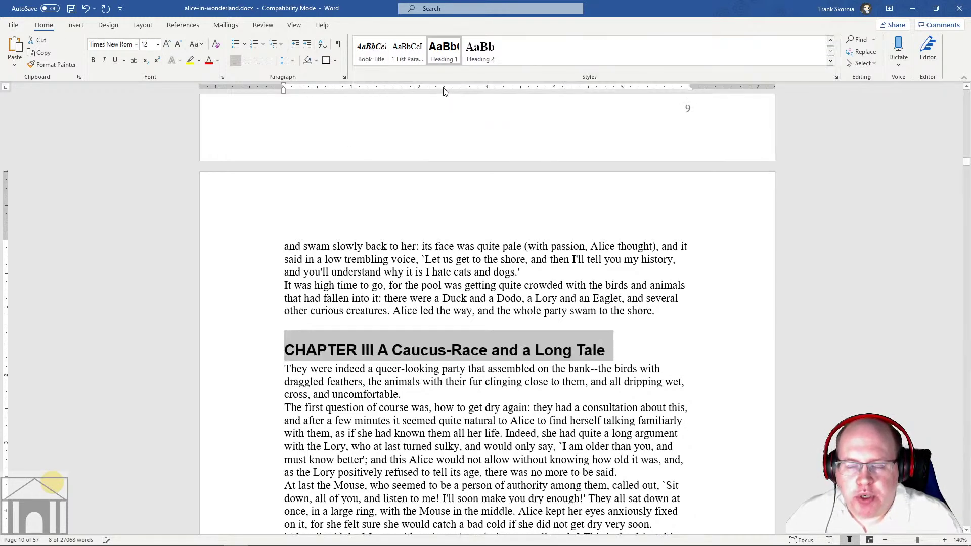
pyautogui.click(629, 348)
pyautogui.click(652, 311)
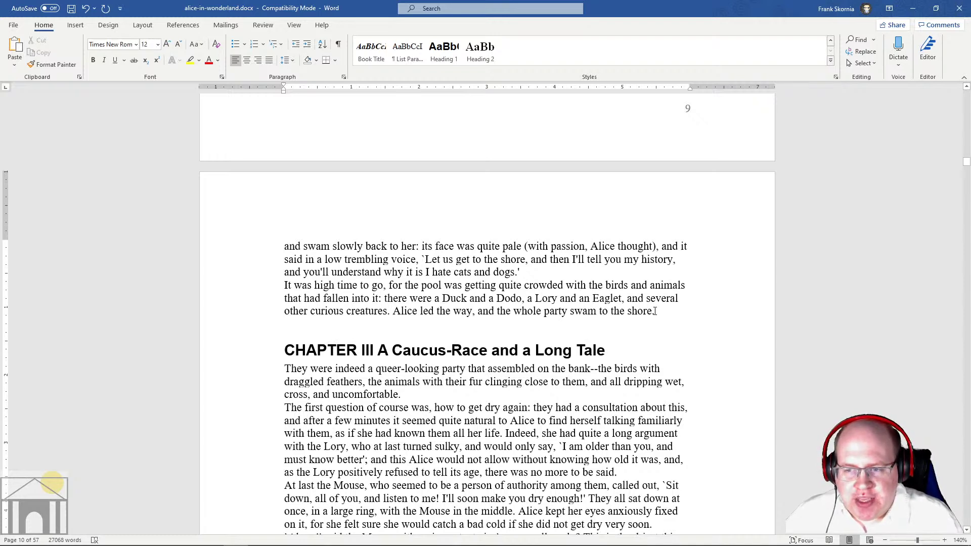
pyautogui.click(139, 27)
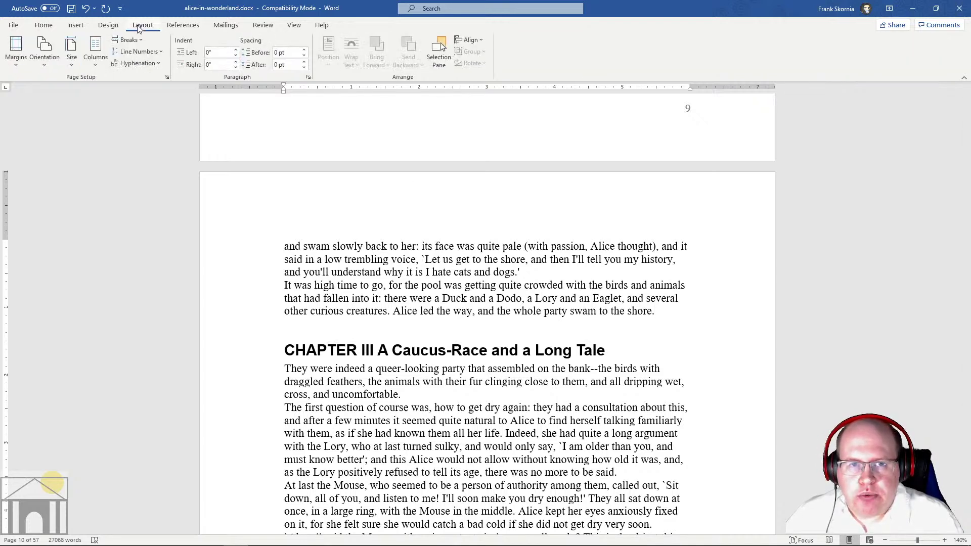
pyautogui.click(135, 40)
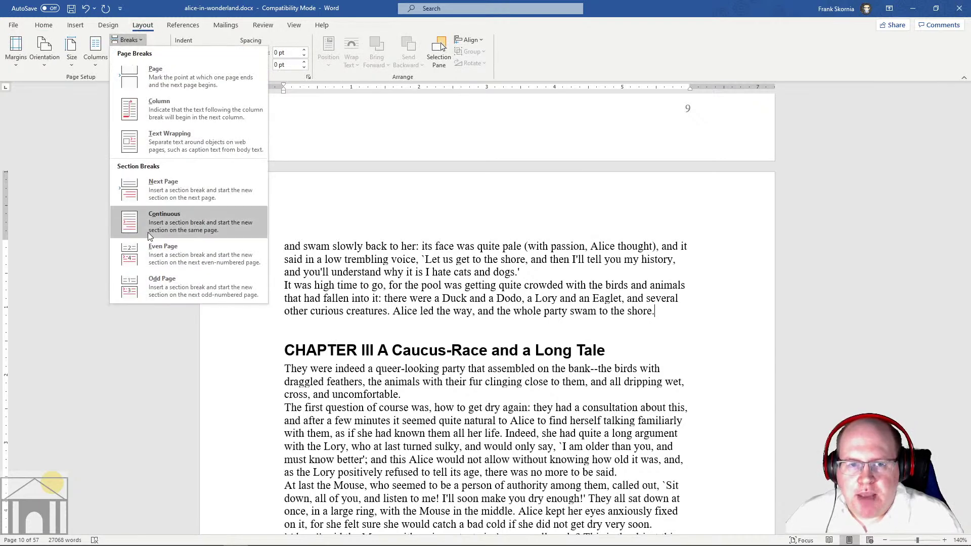
pyautogui.click(640, 265)
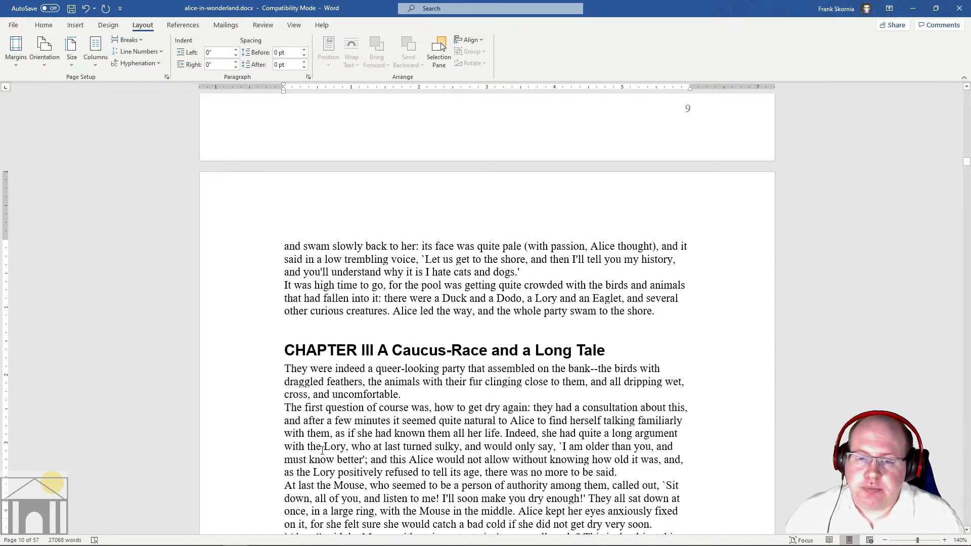
# - Insert a continuous section break after the paragraph ending "coming back to finish his story." above "CHAPTER IV"
pyautogui.scroll(-2, 524, 323)
pyautogui.scroll(-20, 523, 323)
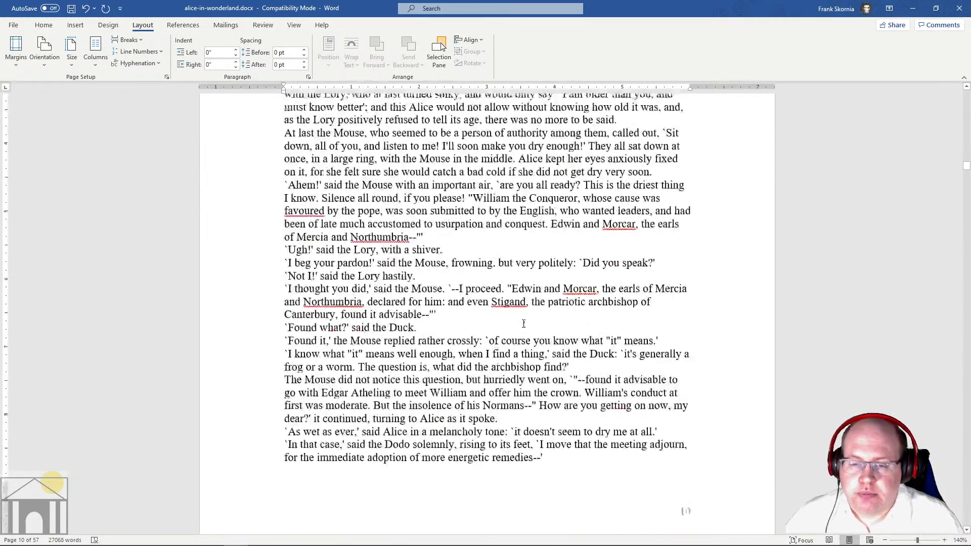
pyautogui.scroll(-20, 528, 321)
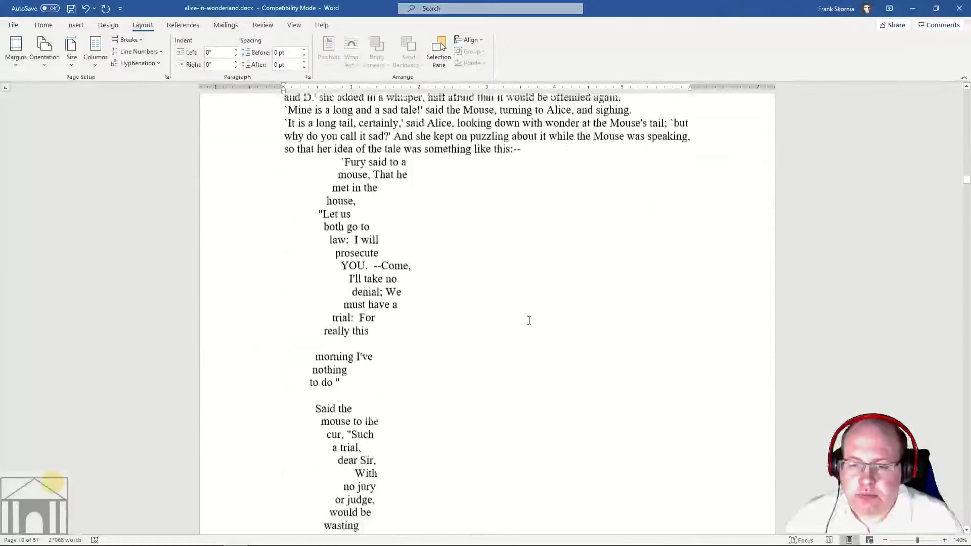
pyautogui.scroll(-20, 529, 320)
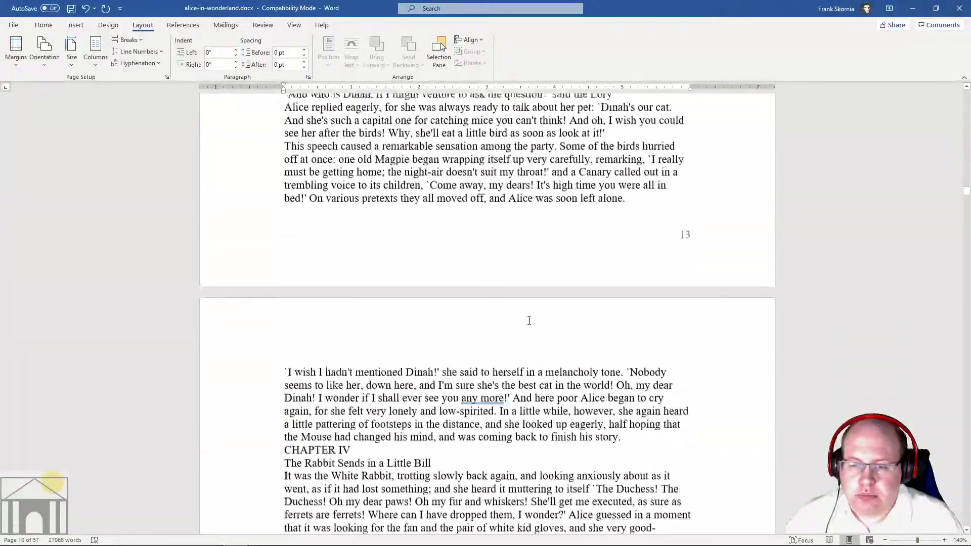
pyautogui.scroll(-20, 528, 320)
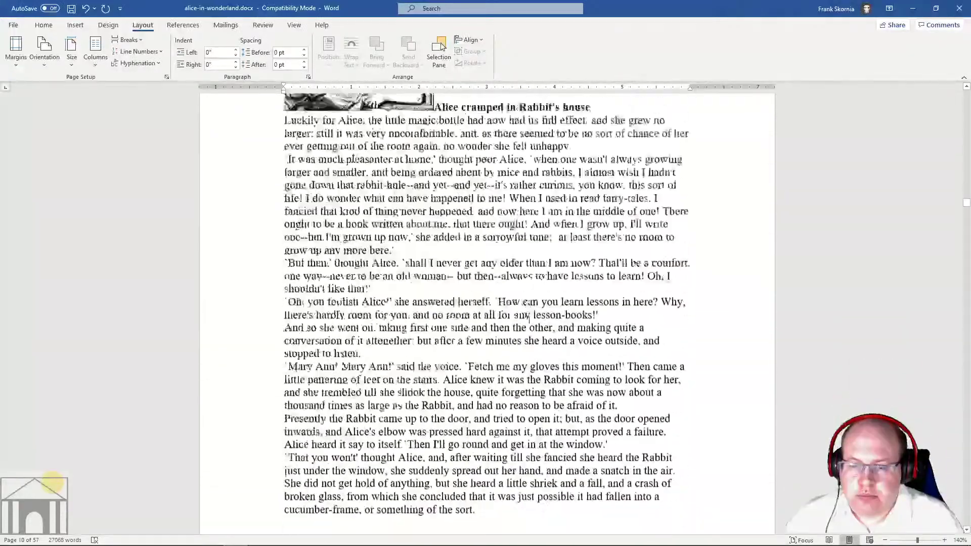
pyautogui.scroll(-20, 528, 320)
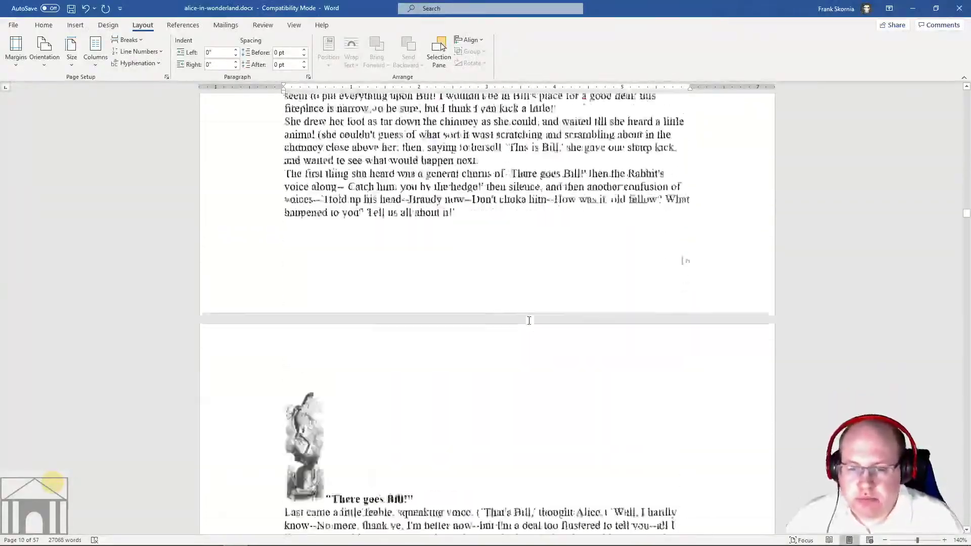
pyautogui.scroll(-20, 528, 320)
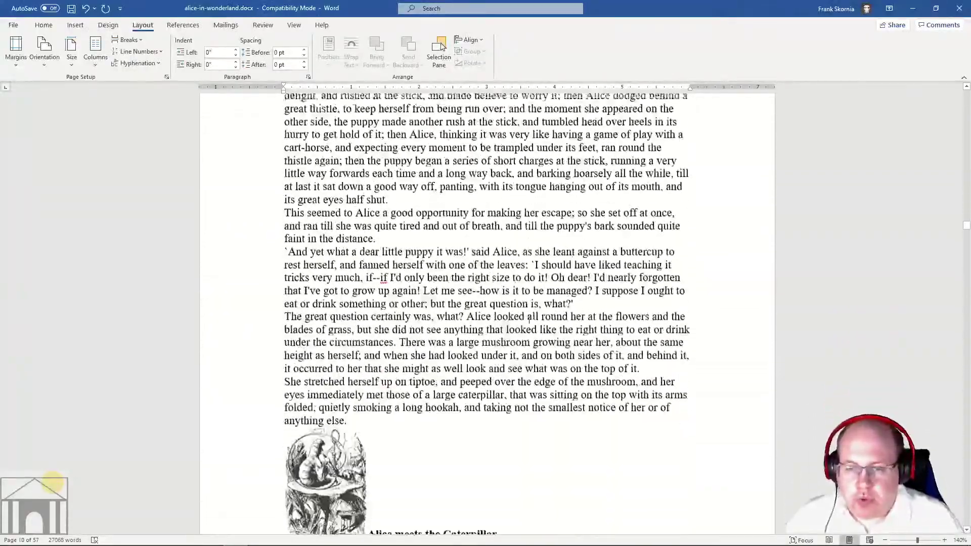
pyautogui.scroll(8, 528, 320)
pyautogui.scroll(20, 529, 320)
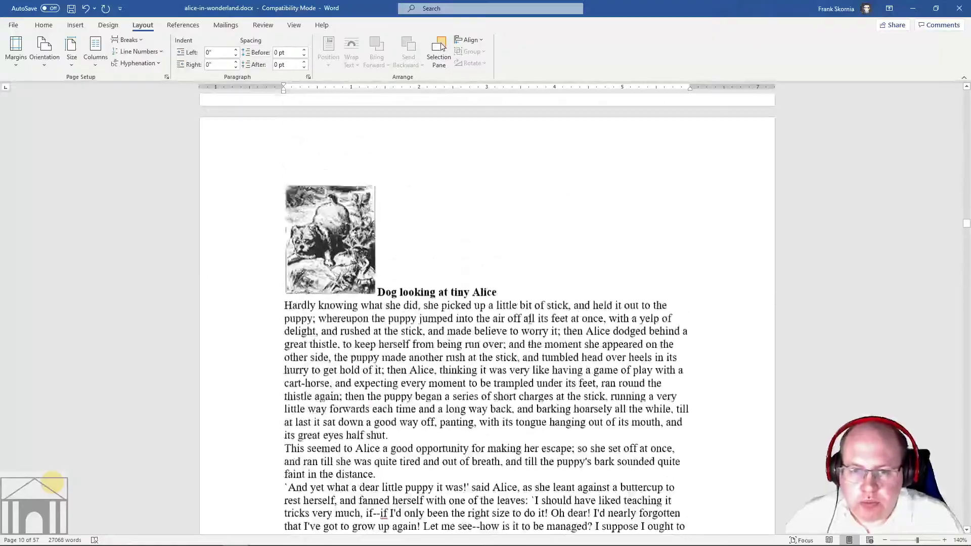
pyautogui.scroll(6, 529, 321)
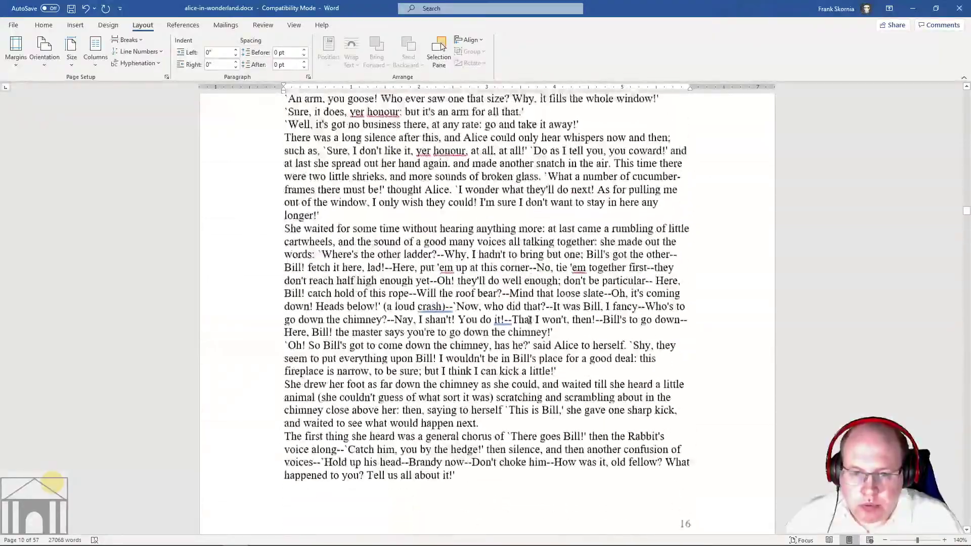
pyautogui.scroll(15, 529, 320)
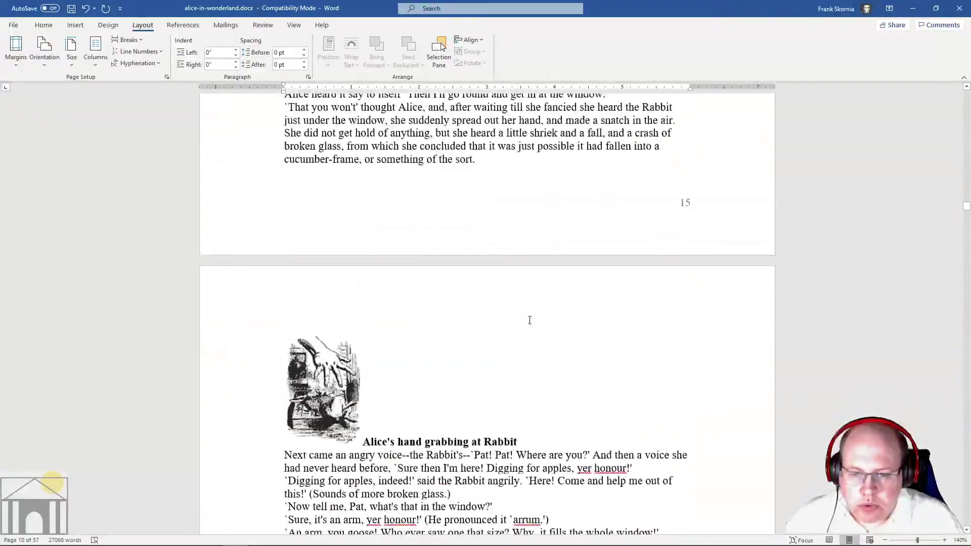
pyautogui.scroll(15, 529, 320)
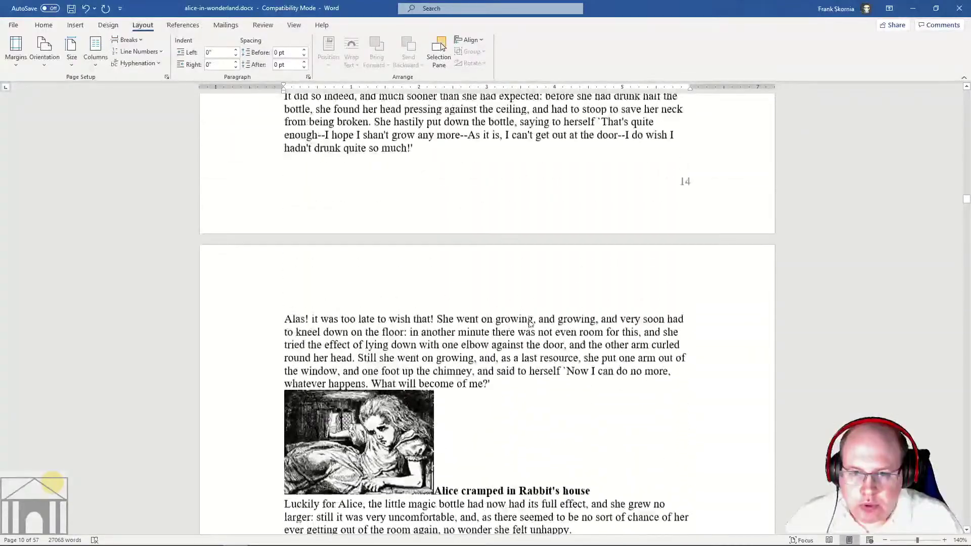
pyautogui.scroll(5, 529, 320)
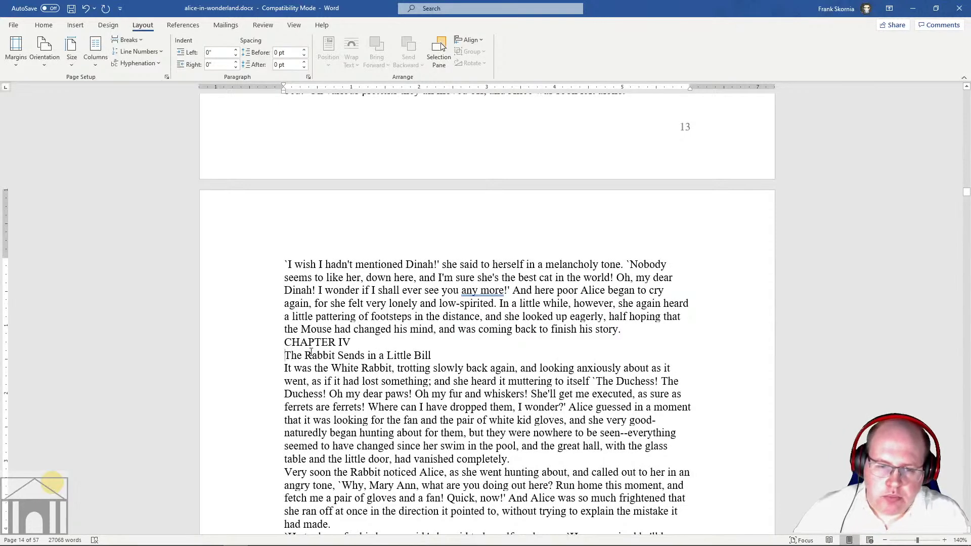
pyautogui.press('Home')
pyautogui.click(636, 328)
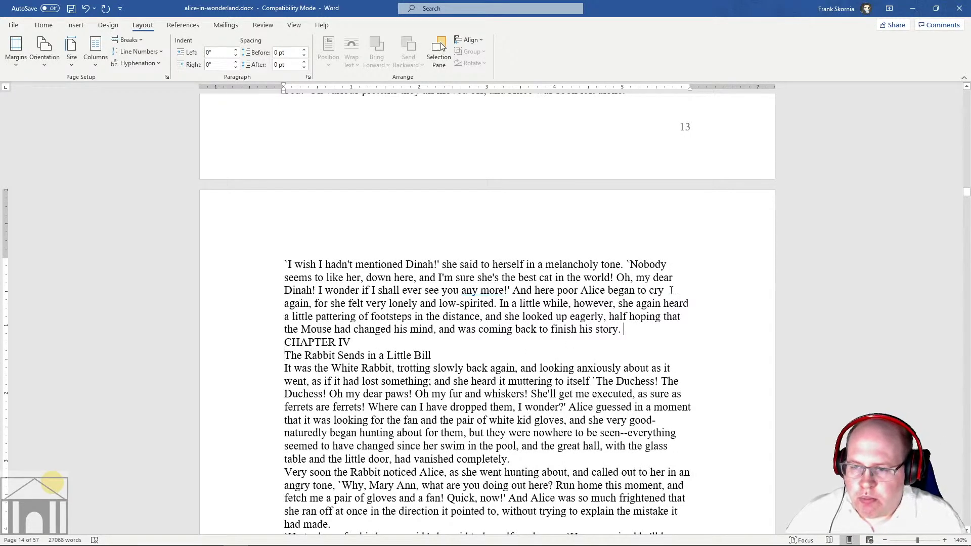
pyautogui.click(139, 42)
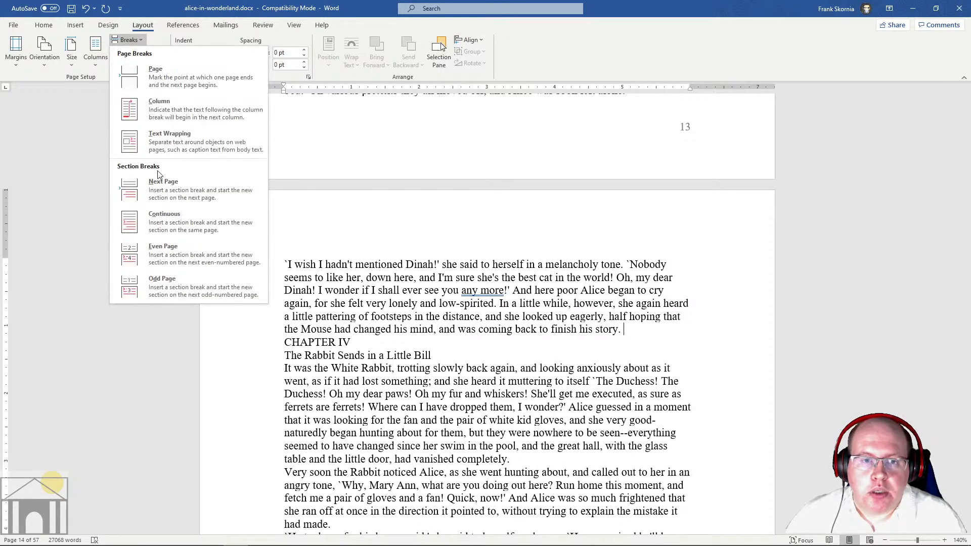
pyautogui.click(156, 214)
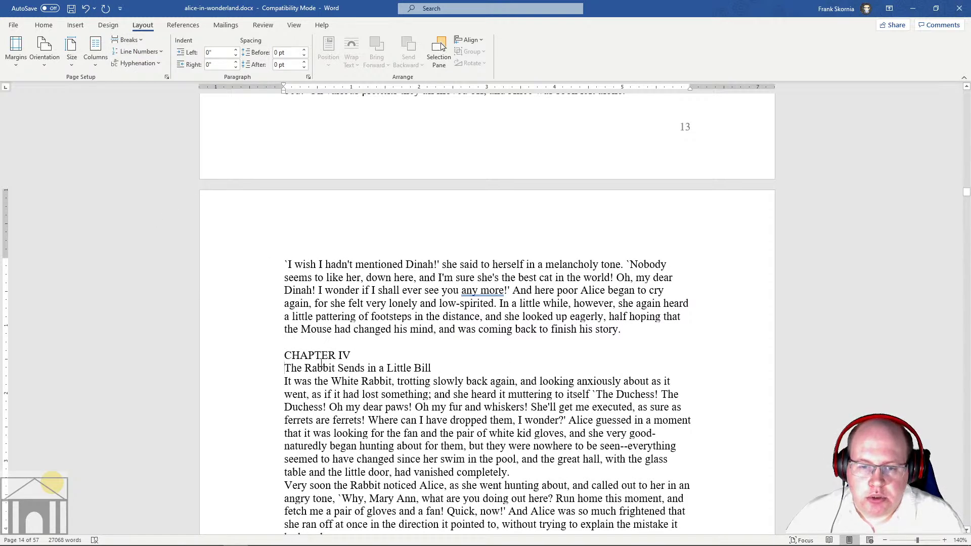
# - Join the "The Rabbit Sends in a Little Bill" line onto "CHAPTER IV" and apply the Heading 1 style to the combined line
pyautogui.press('BackSpace')
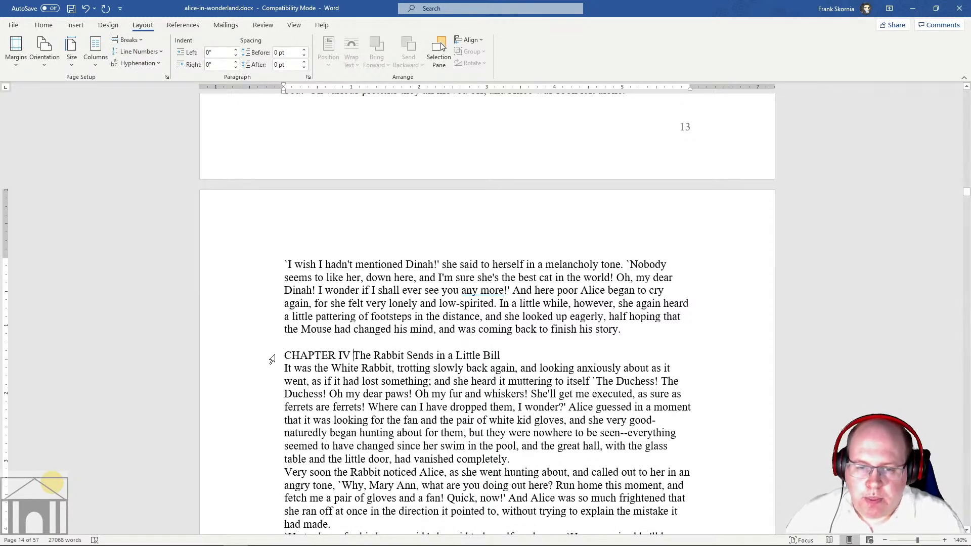
pyautogui.tripleClick(479, 348)
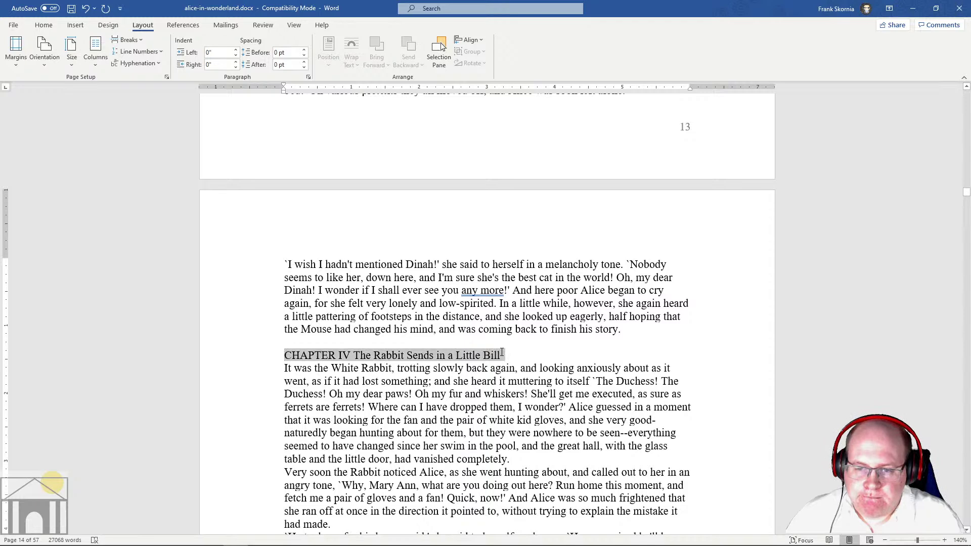
pyautogui.click(43, 26)
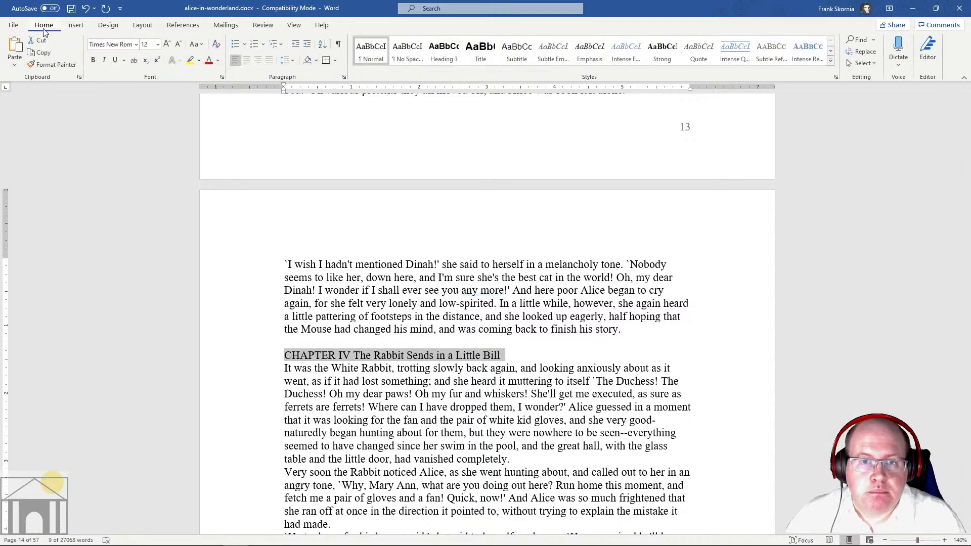
pyautogui.click(830, 60)
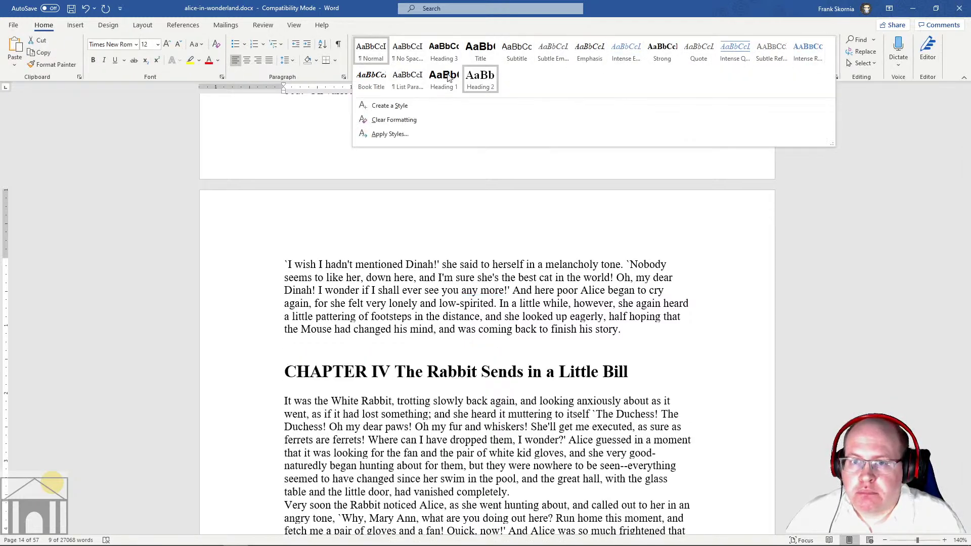
pyautogui.click(441, 81)
pyautogui.click(499, 396)
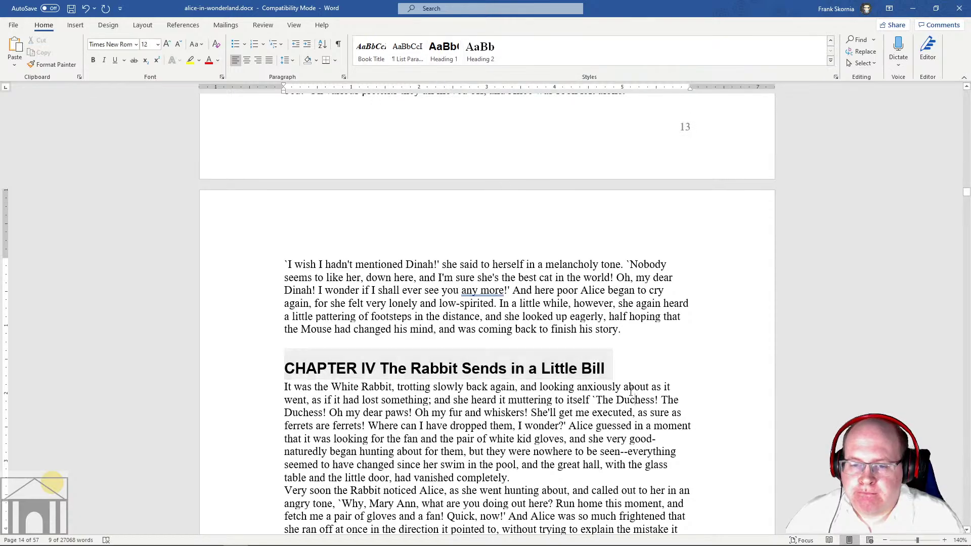
# - Insert a continuous section break after the paragraph ending "or of anything else." above the Caterpillar picture that precedes "CHAPTER V"
pyautogui.scroll(-3, 499, 395)
pyautogui.scroll(-20, 500, 396)
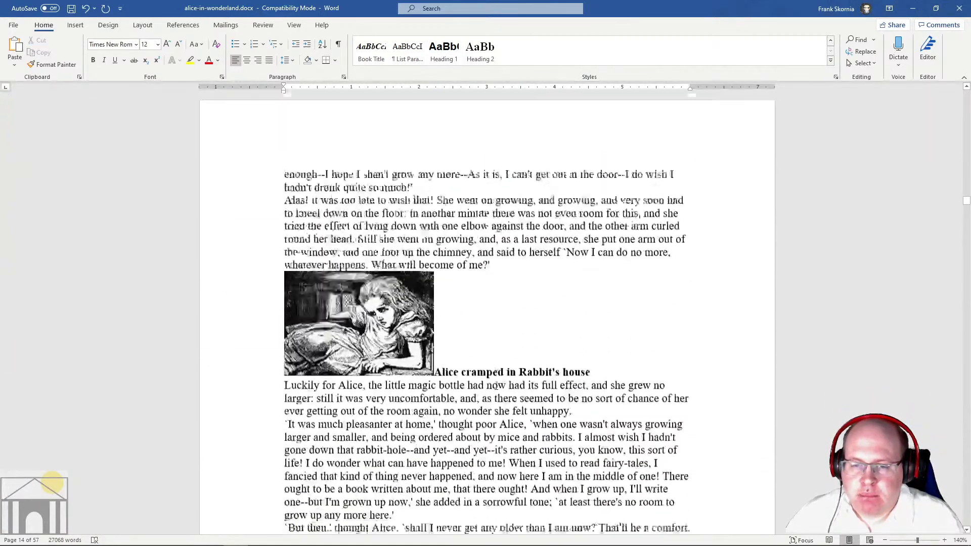
pyautogui.scroll(-15, 496, 382)
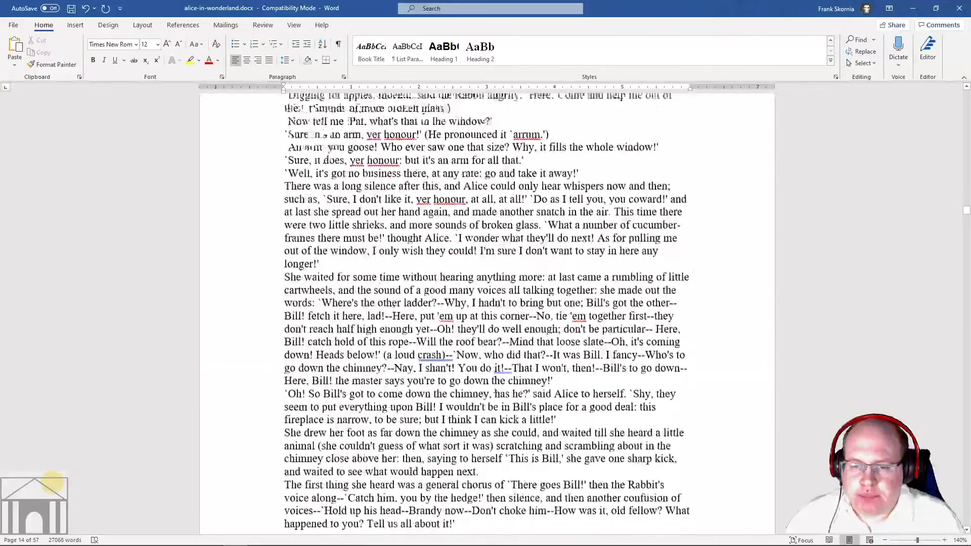
pyautogui.scroll(-20, 495, 379)
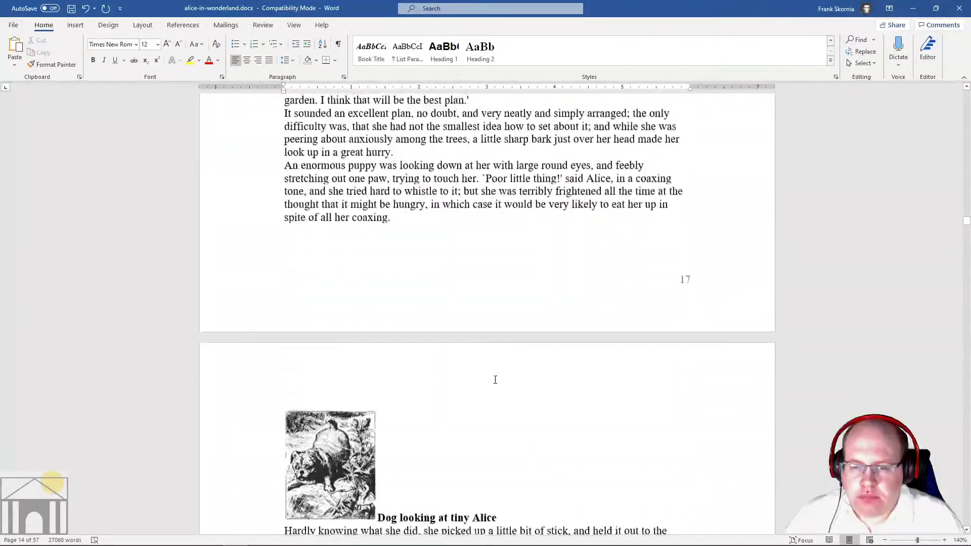
pyautogui.scroll(-5, 495, 379)
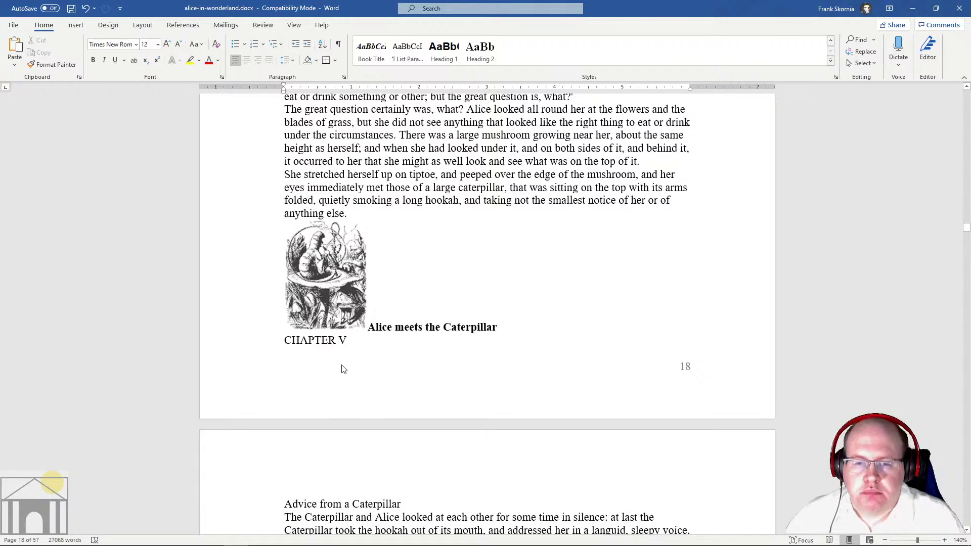
pyautogui.scroll(-1, 521, 265)
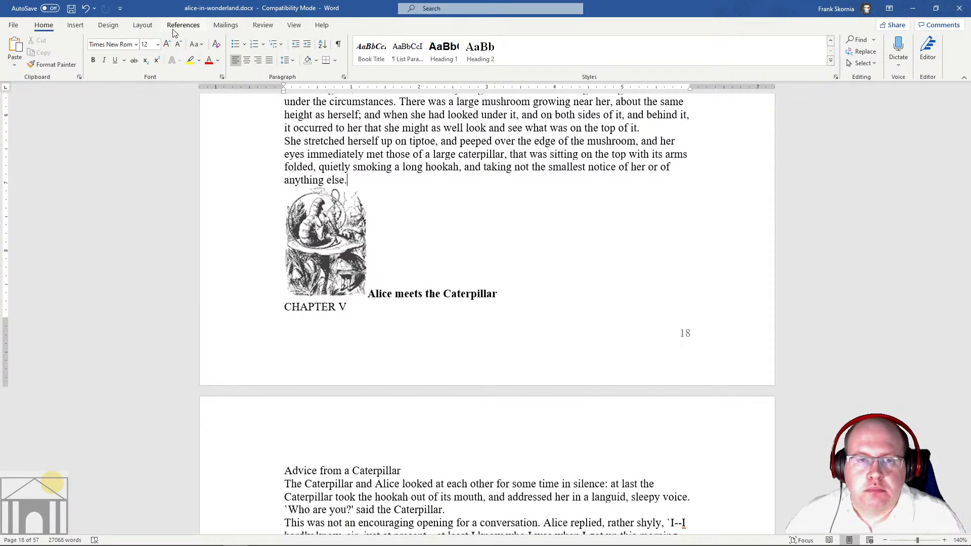
pyautogui.click(142, 25)
pyautogui.click(138, 40)
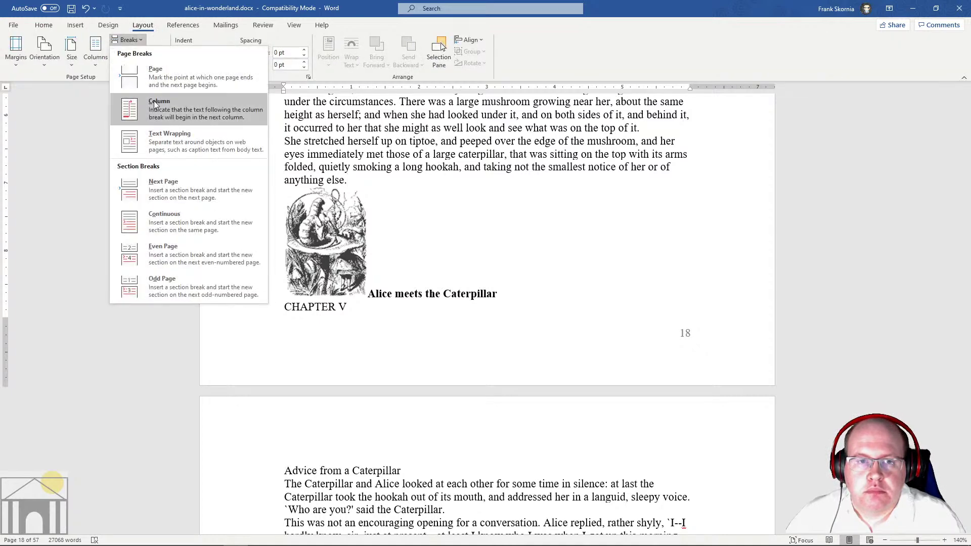
pyautogui.click(163, 217)
# - Join the "Advice from a Caterpillar" line onto "CHAPTER V", separated by a space, and apply the Heading 1 style to the combined line
pyautogui.scroll(-2, 365, 189)
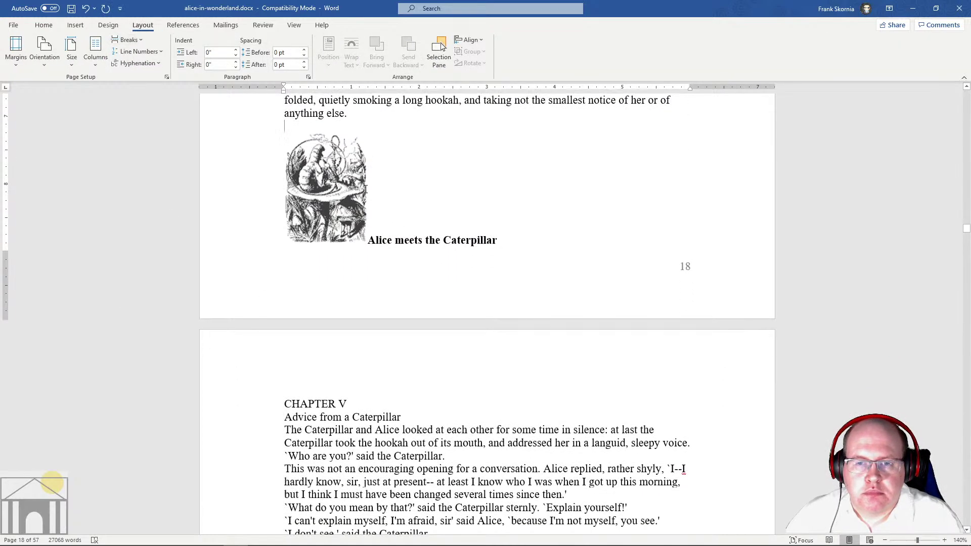
pyautogui.scroll(-2, 365, 189)
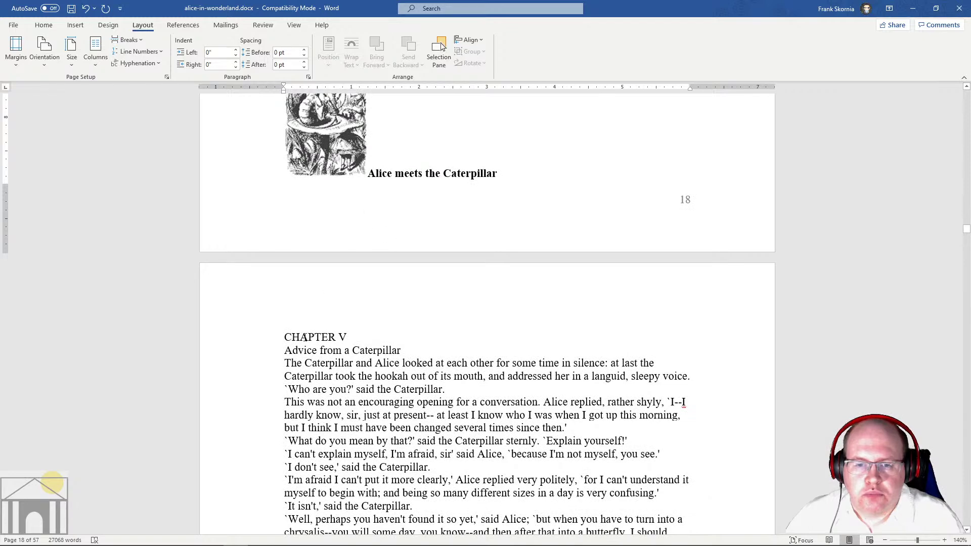
pyautogui.click(288, 353)
pyautogui.press('BackSpace')
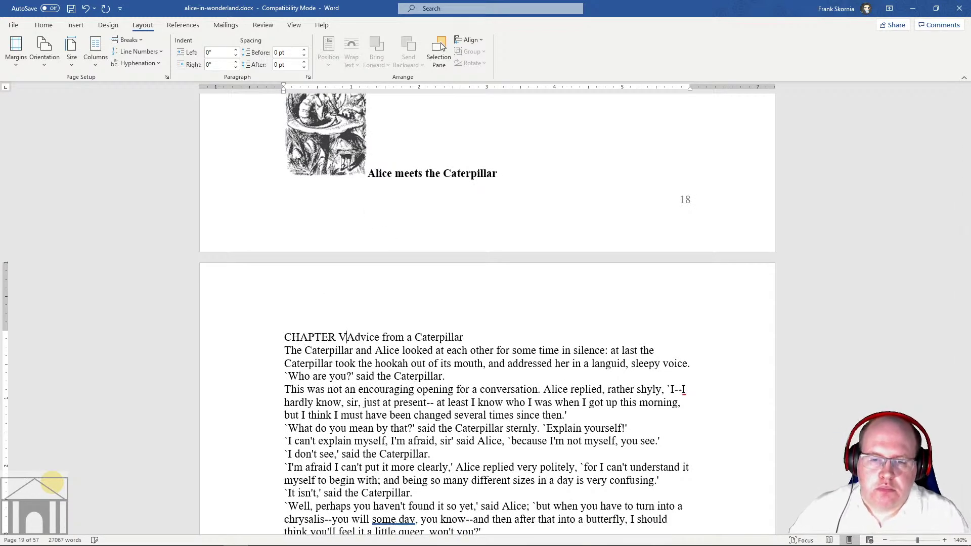
pyautogui.moveTo(284, 337); pyautogui.dragTo(465, 339)
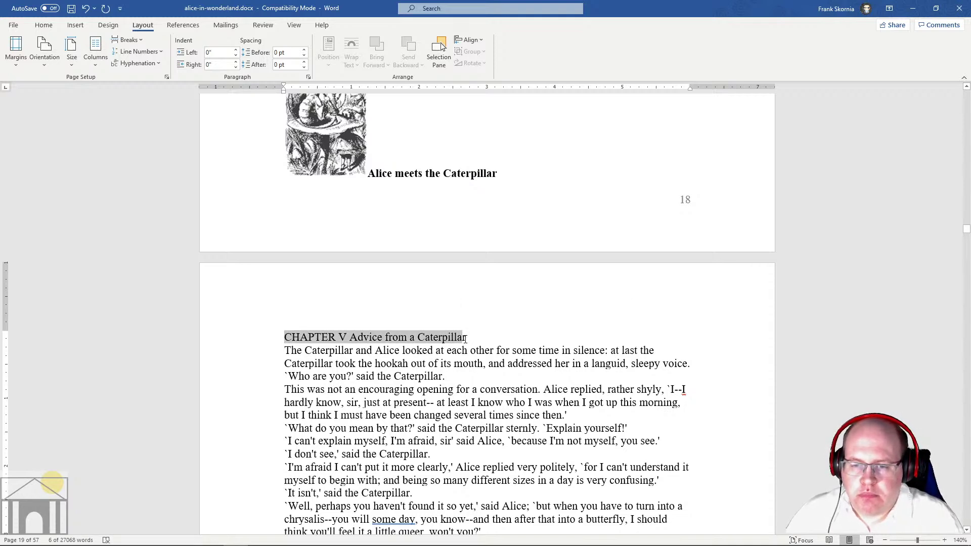
pyautogui.click(139, 39)
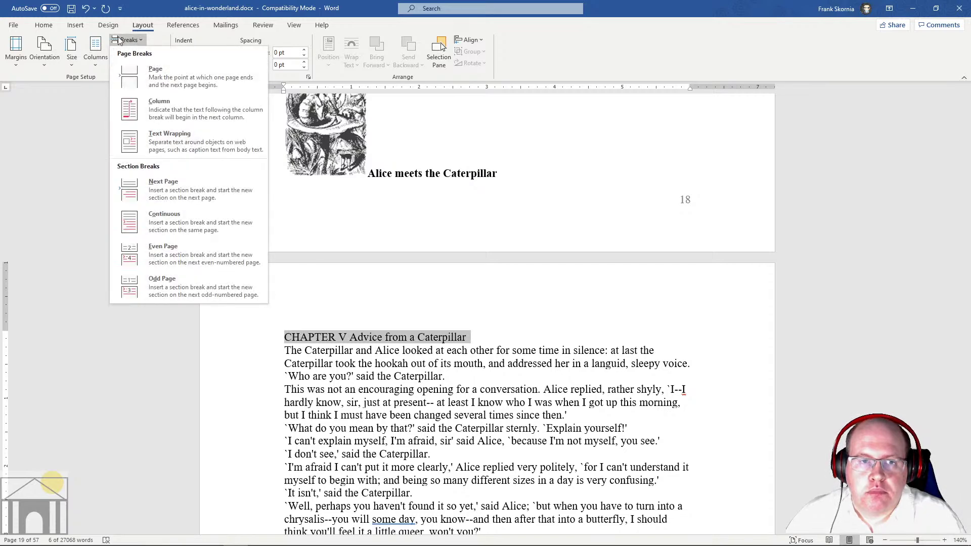
pyautogui.click(44, 25)
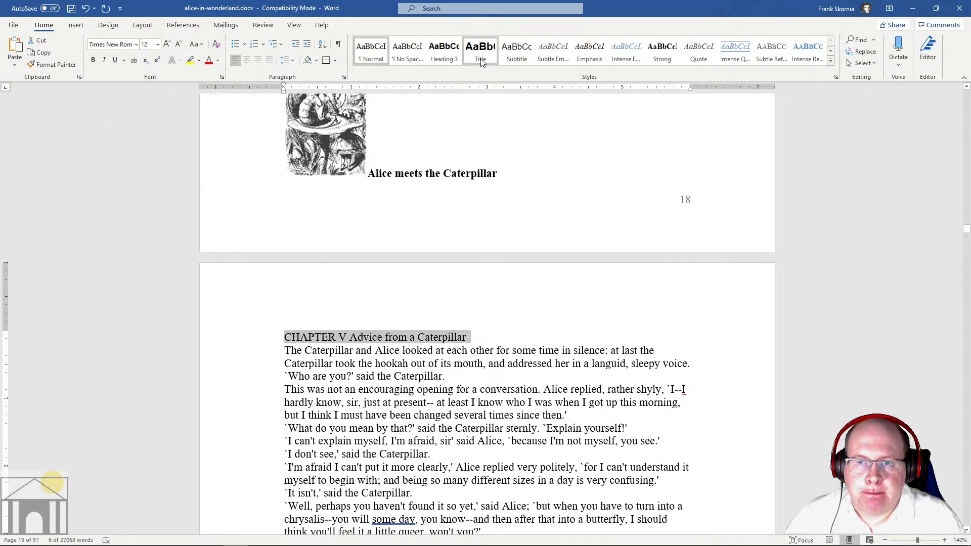
pyautogui.click(830, 61)
pyautogui.click(450, 86)
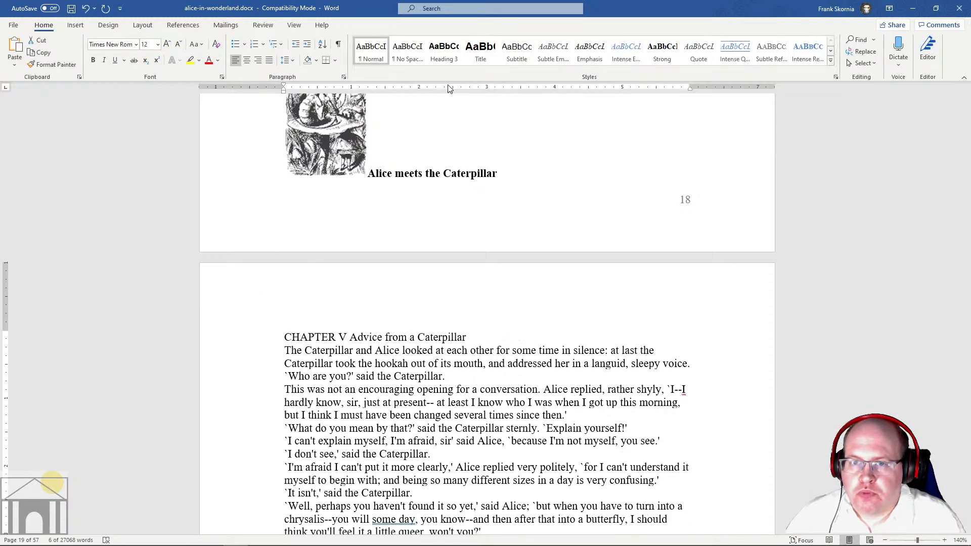
# - Add blank space below the introductory note on the document's first page for a table of contents
pyautogui.click(615, 435)
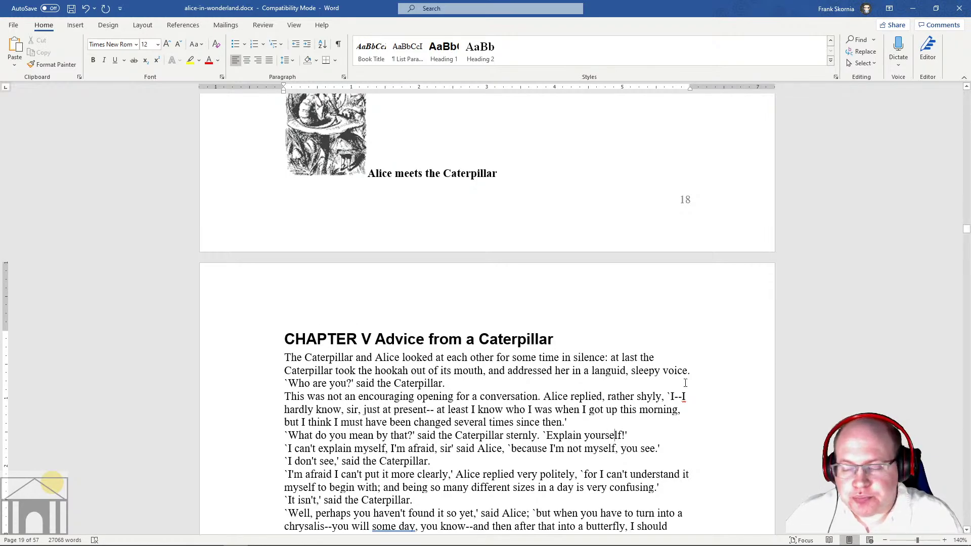
pyautogui.moveTo(966, 229); pyautogui.dragTo(966, 94)
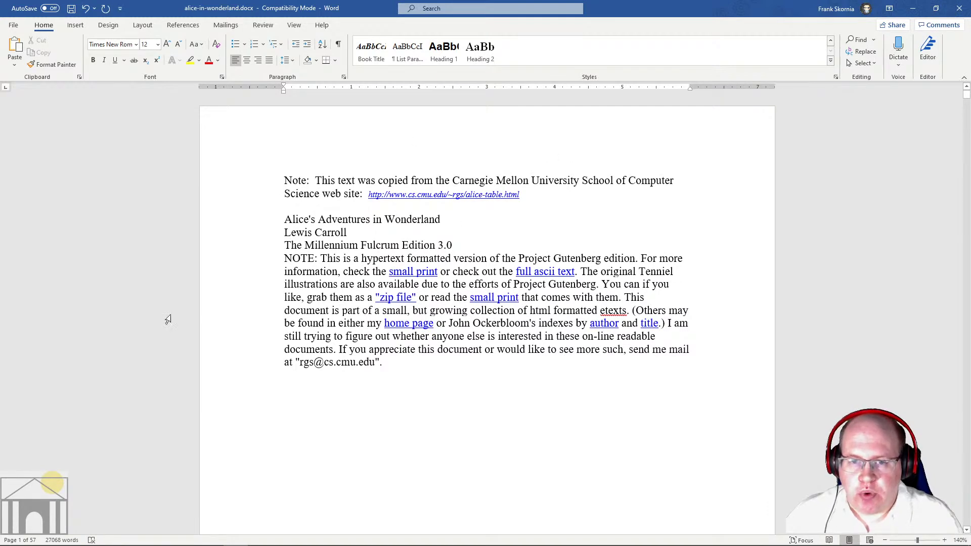
pyautogui.scroll(-6, 418, 319)
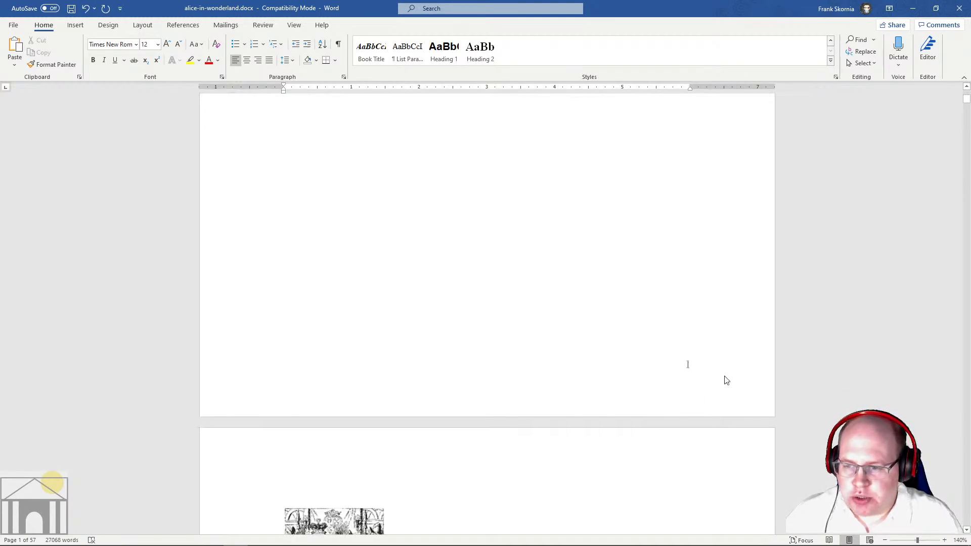
pyautogui.scroll(-15, 503, 307)
pyautogui.scroll(3, 502, 308)
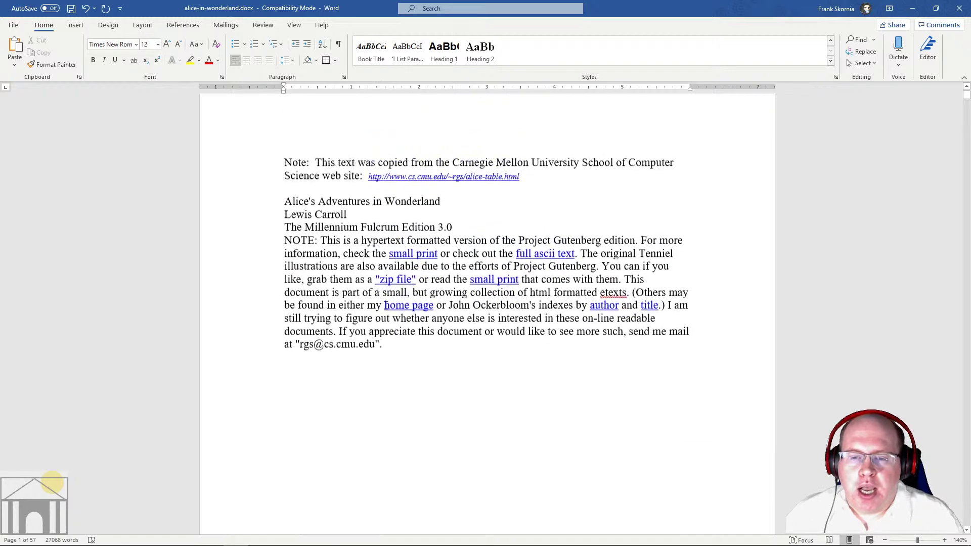
pyautogui.scroll(-4, 541, 422)
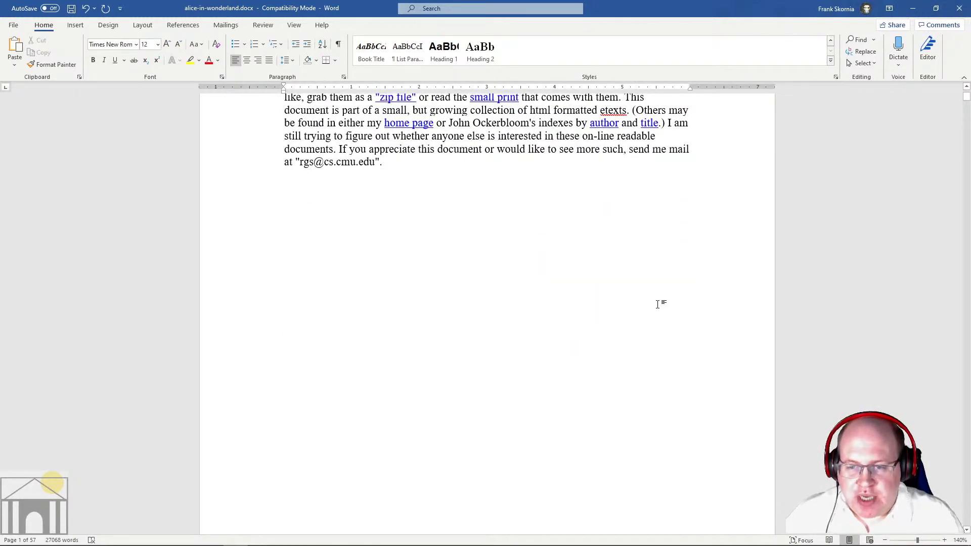
pyautogui.click(388, 165)
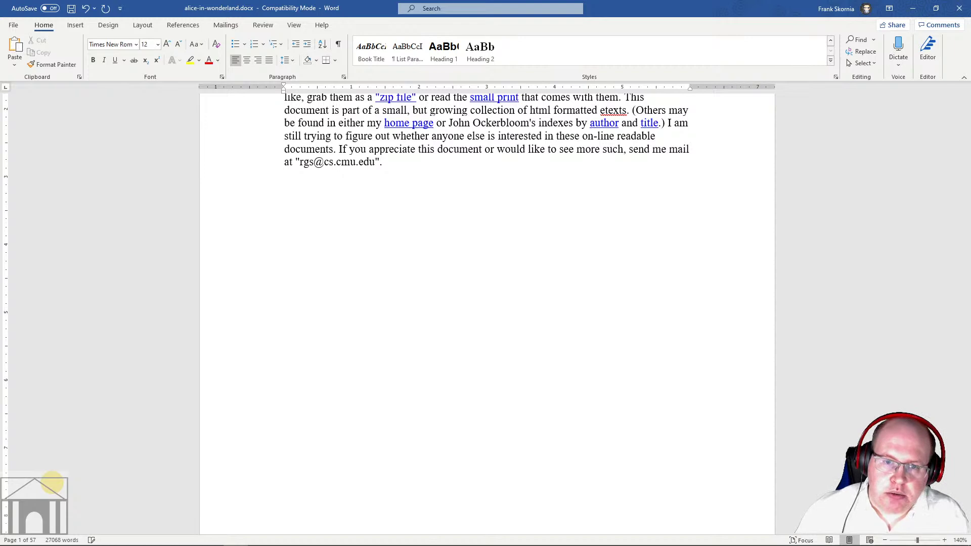
pyautogui.press('Return')
pyautogui.write('dd')
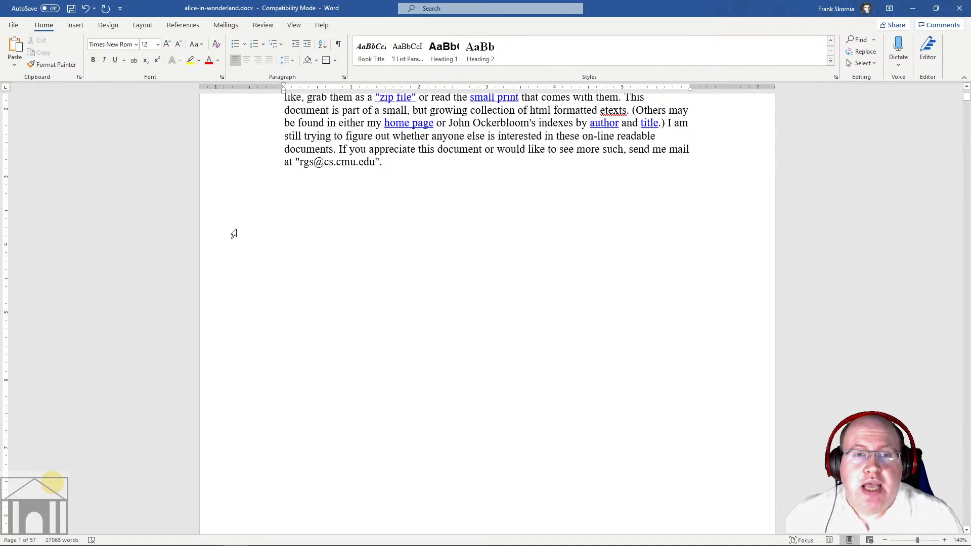
# - Insert the built-in Automatic Table 2 table of contents below the introductory note on the first page
pyautogui.click(73, 28)
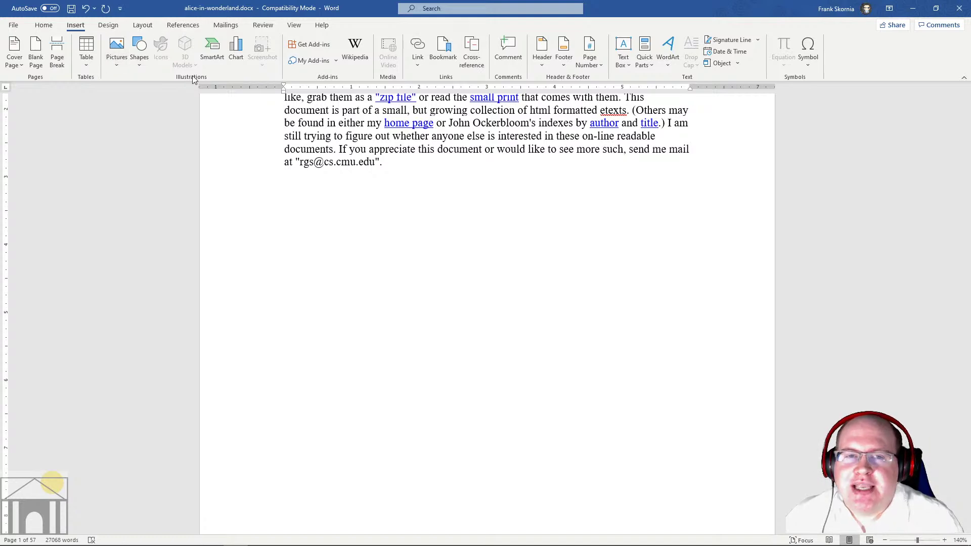
pyautogui.click(183, 25)
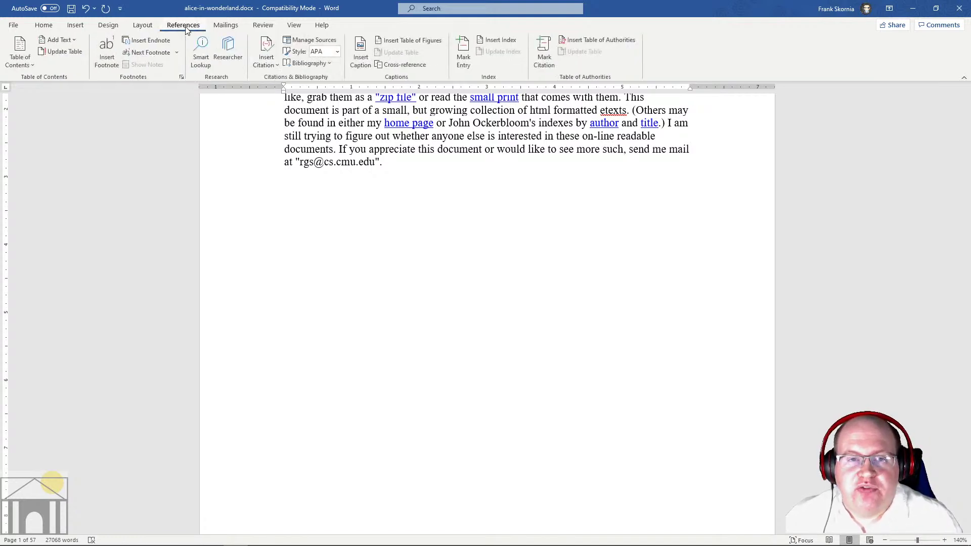
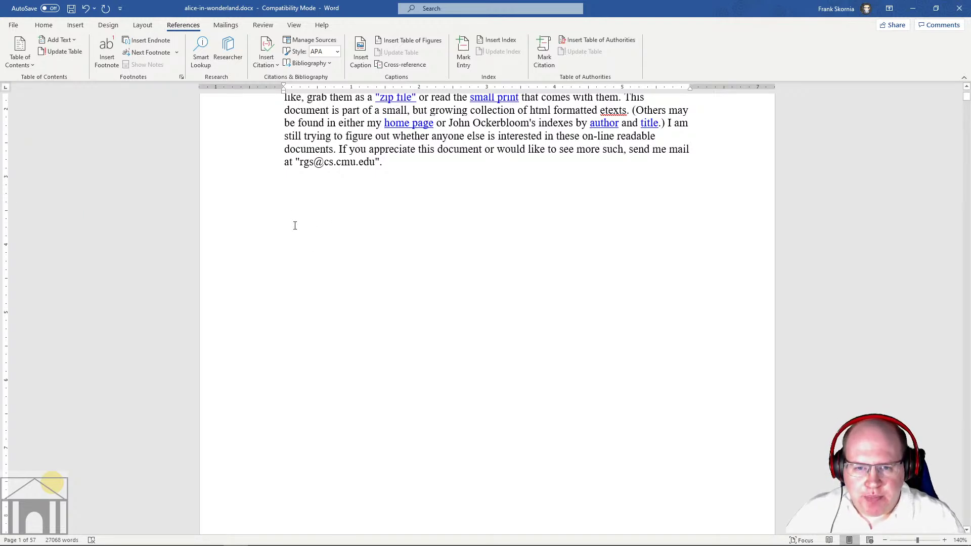
pyautogui.click(24, 60)
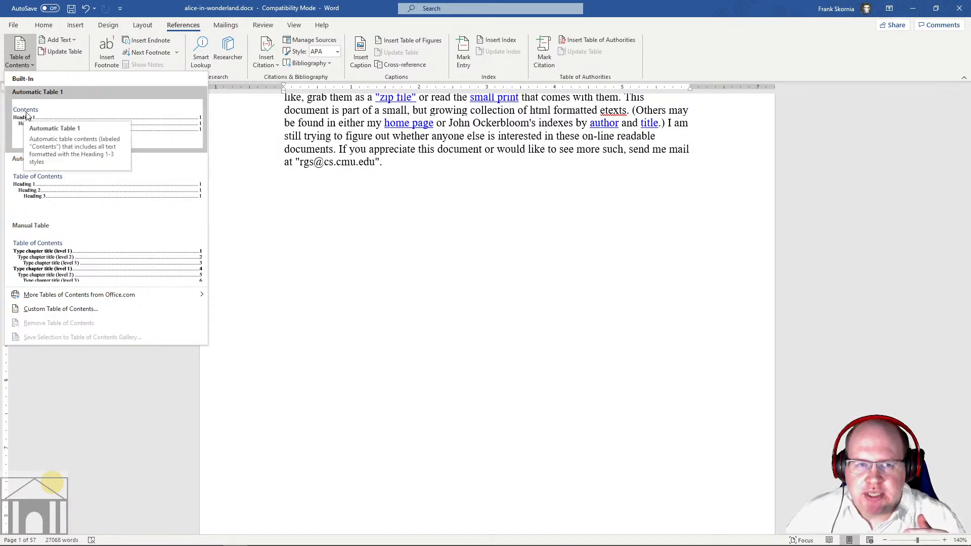
pyautogui.click(47, 178)
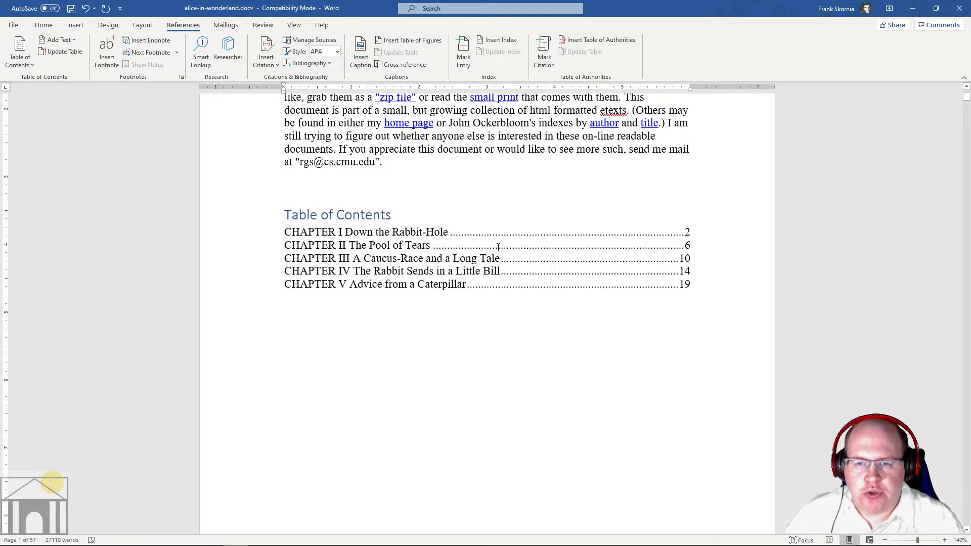
# - Compare the table of contents entries with the Chapter I heading in the document
pyautogui.click(362, 245)
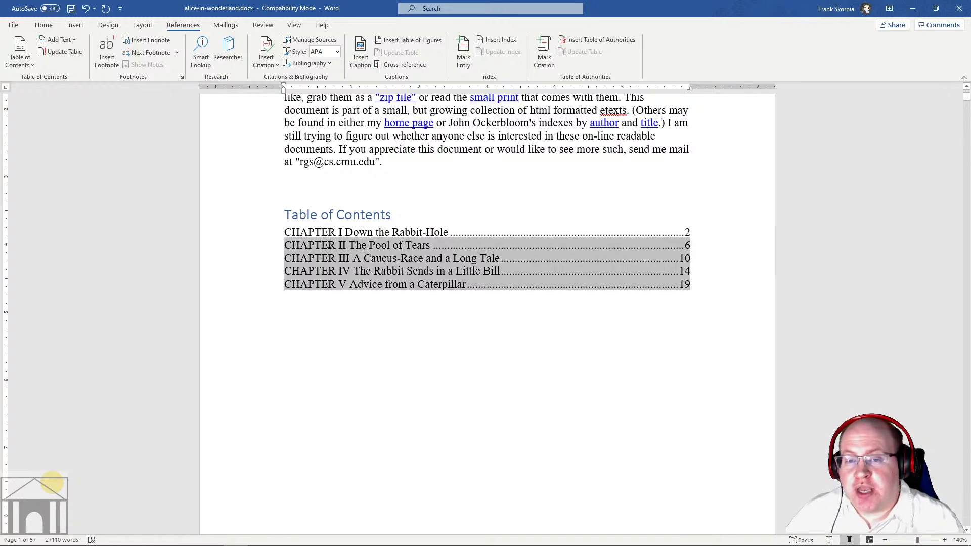
pyautogui.click(348, 316)
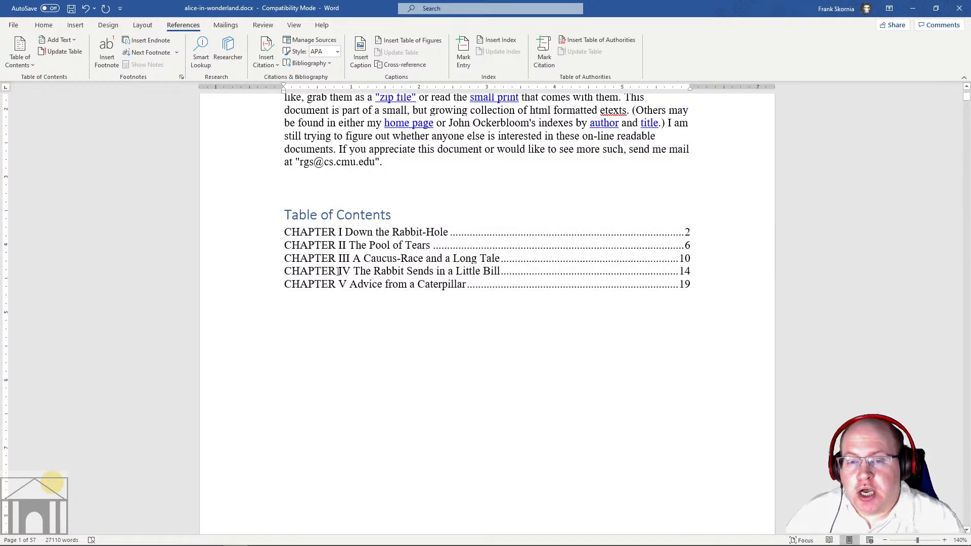
pyautogui.scroll(-4, 356, 351)
pyautogui.scroll(-5, 355, 352)
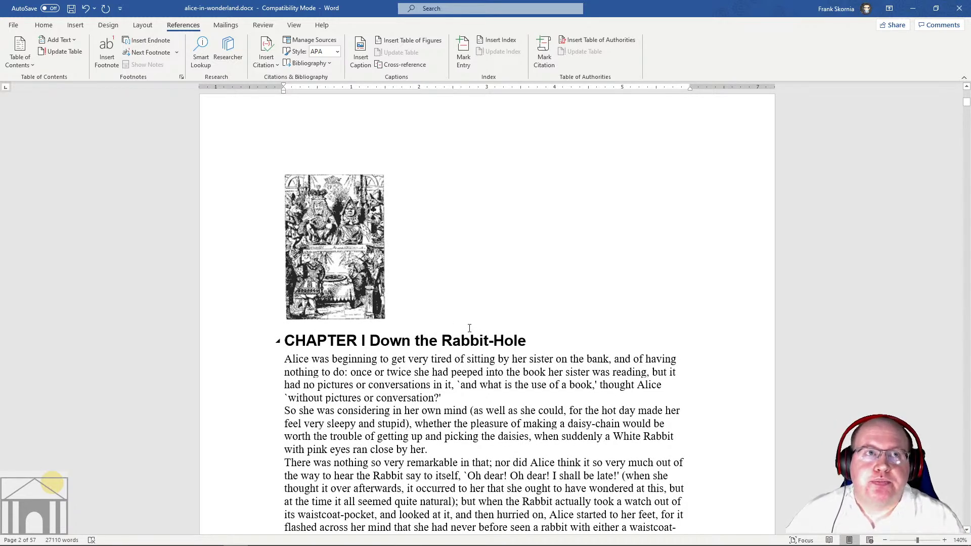
pyautogui.scroll(8, 470, 328)
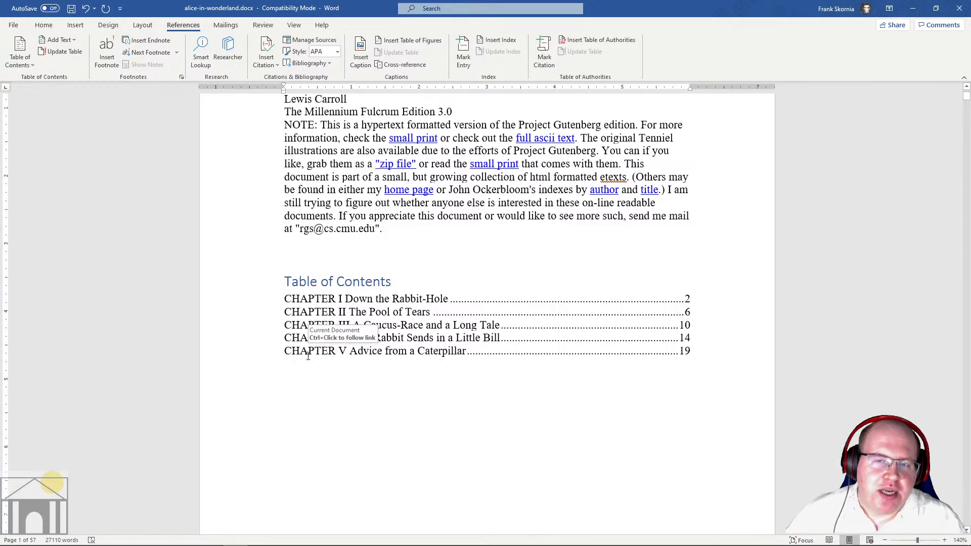
# - Apply the Heading 1 style to the page 3 sentence "(Alice had no idea what Latitude was, or Longitude either, but thought they were nice grand words to say.)"
pyautogui.scroll(-10, 393, 337)
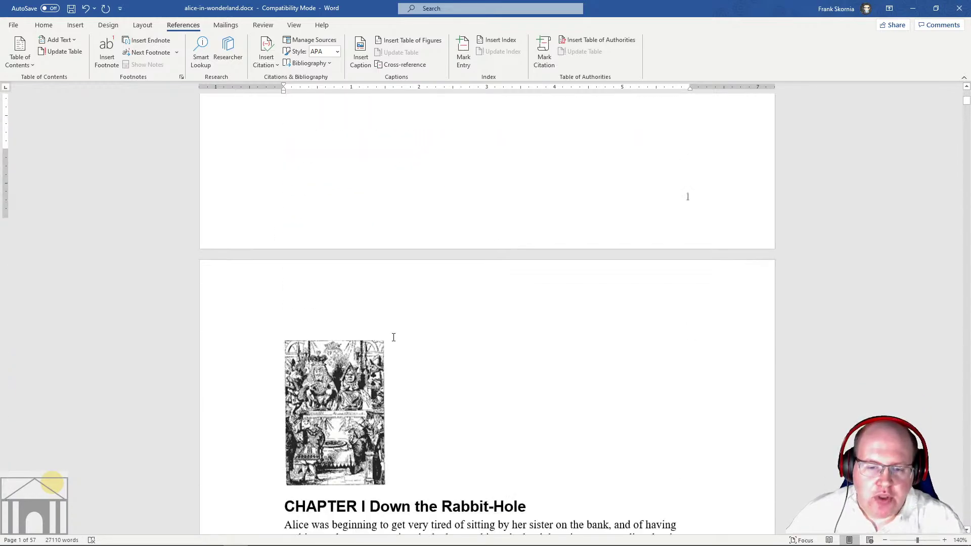
pyautogui.scroll(-10, 394, 337)
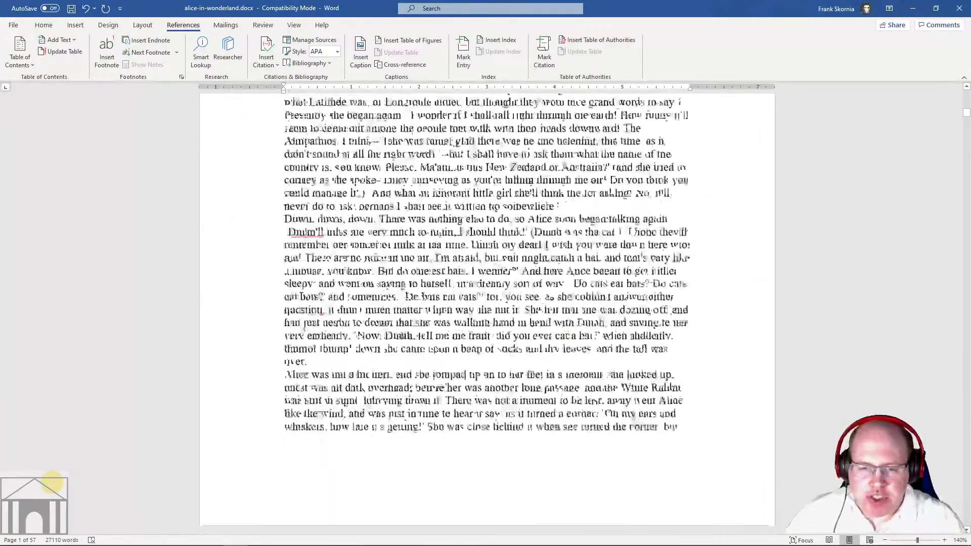
pyautogui.scroll(1, 401, 338)
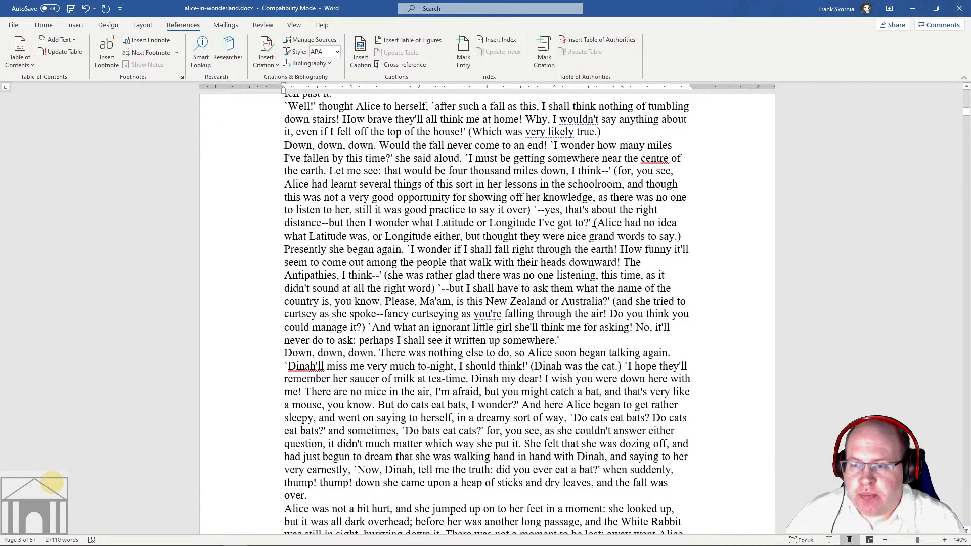
pyautogui.moveTo(595, 224); pyautogui.dragTo(604, 228)
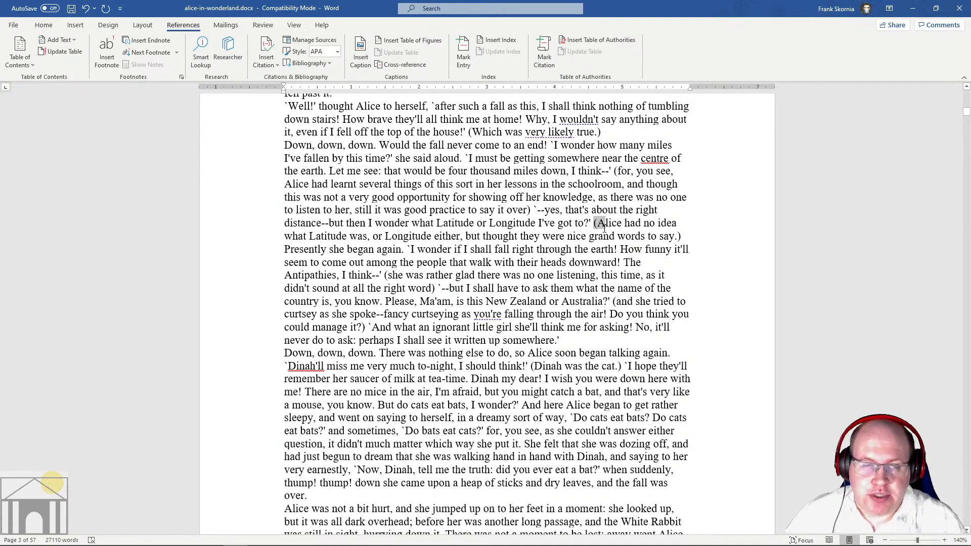
pyautogui.moveTo(604, 227); pyautogui.dragTo(680, 240)
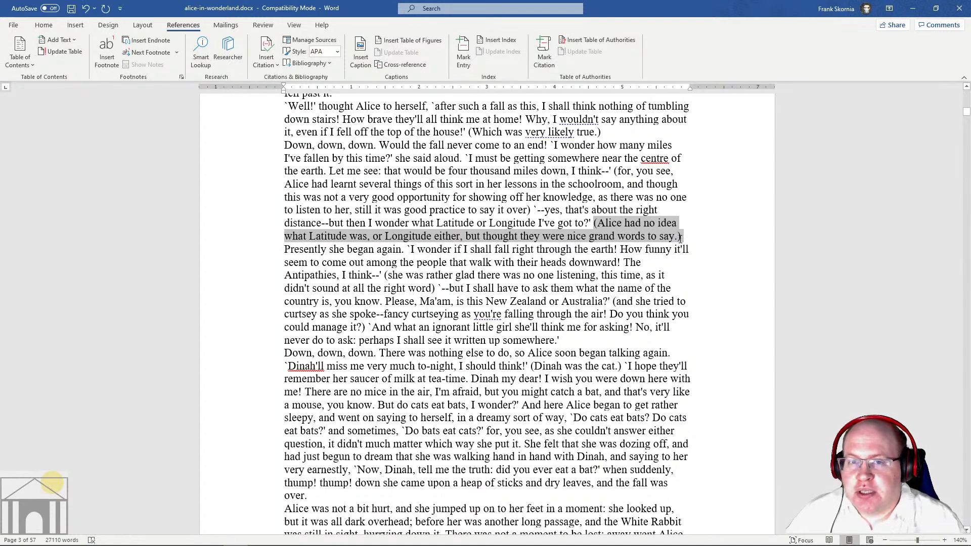
pyautogui.click(44, 24)
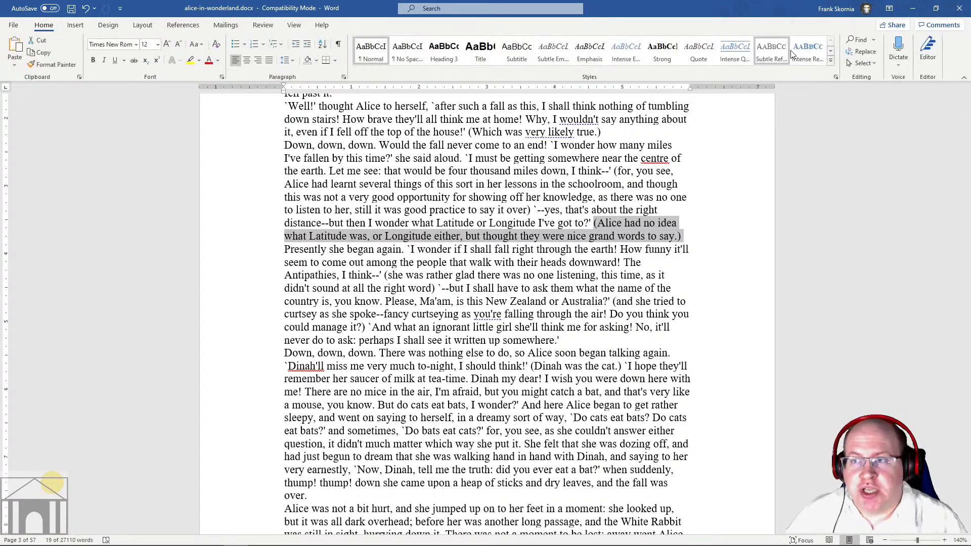
pyautogui.click(830, 60)
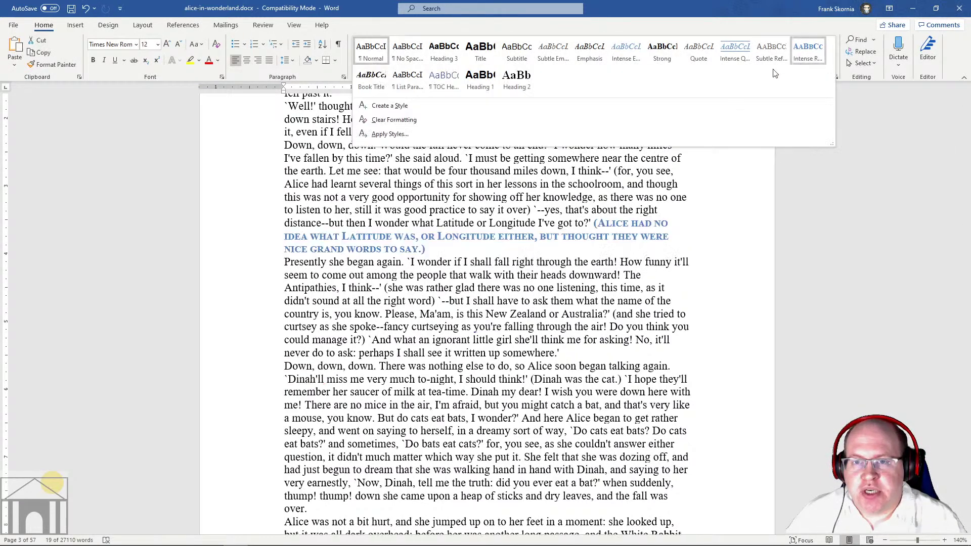
pyautogui.click(480, 85)
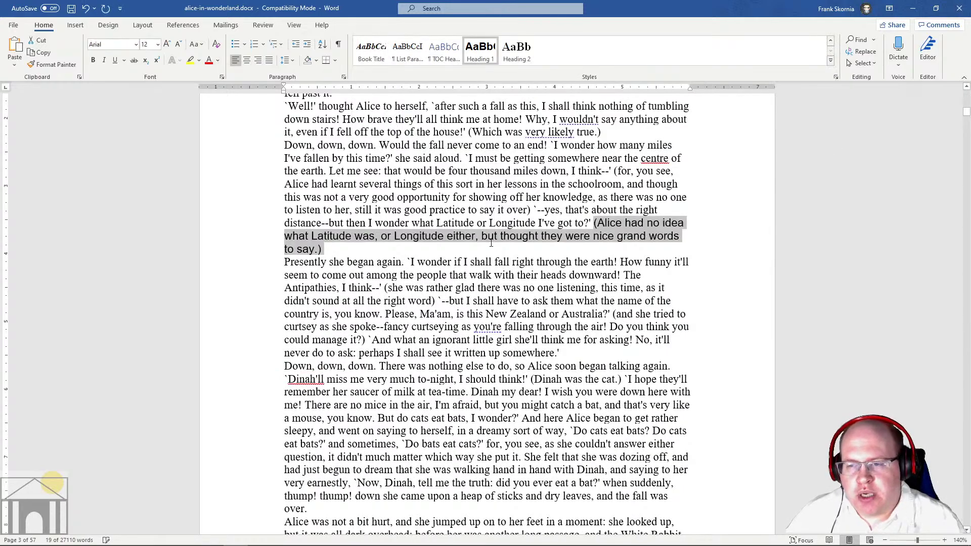
pyautogui.click(510, 261)
# - Update the entire table of contents on the first page rather than only its page numbers
pyautogui.scroll(7, 509, 258)
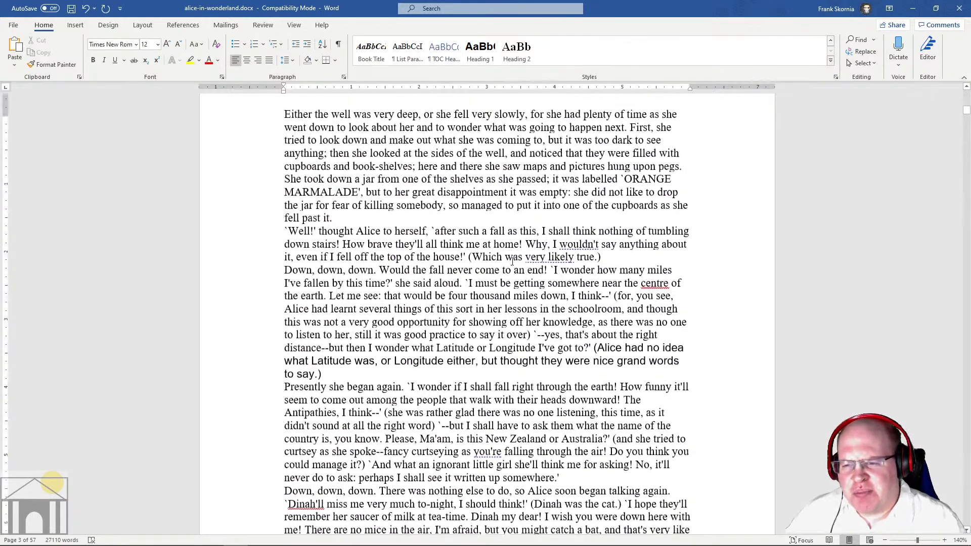
pyautogui.scroll(11, 509, 259)
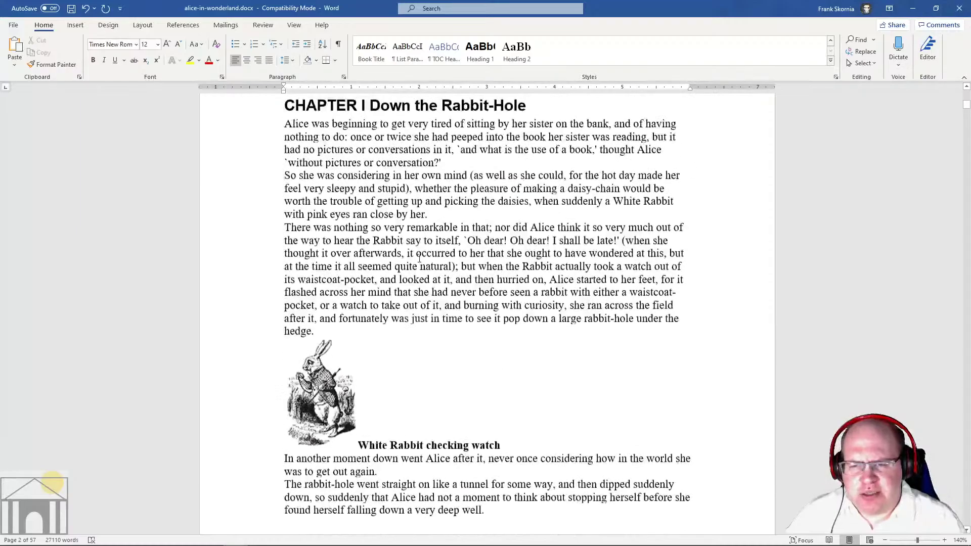
pyautogui.scroll(-14, 384, 130)
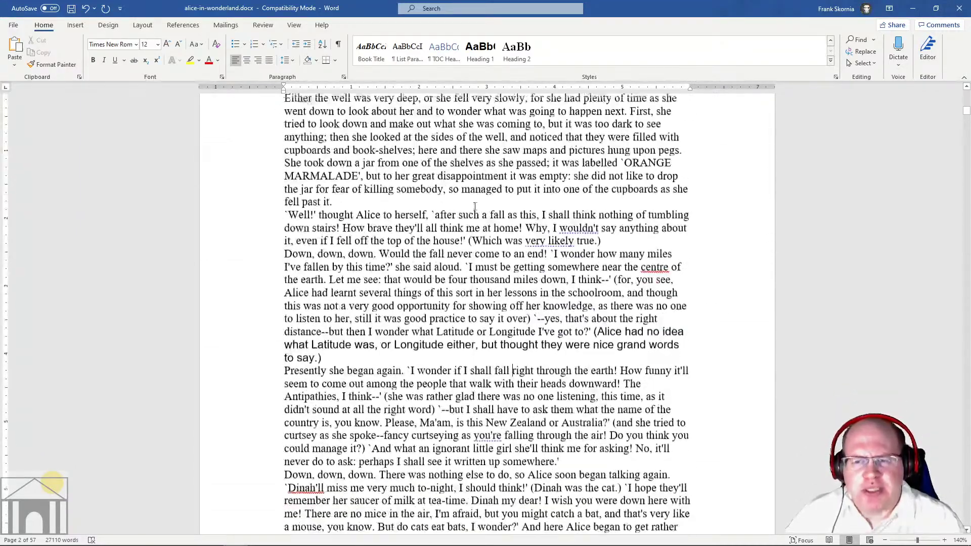
pyautogui.scroll(11, 489, 267)
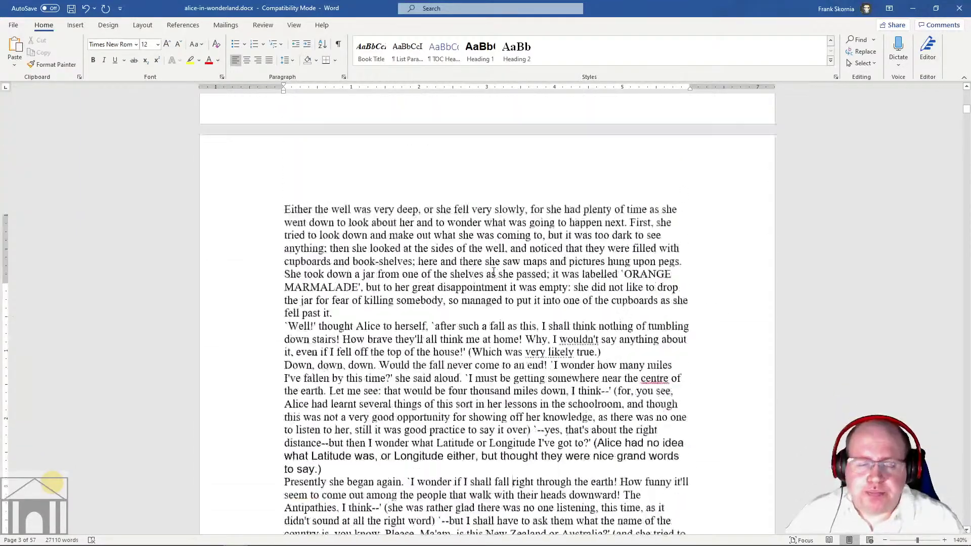
pyautogui.scroll(15, 490, 268)
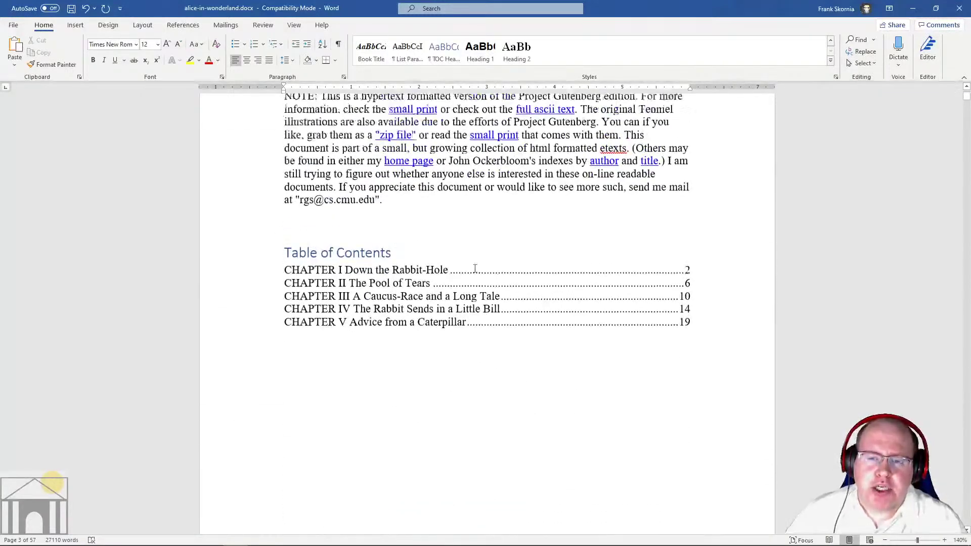
pyautogui.click(361, 300)
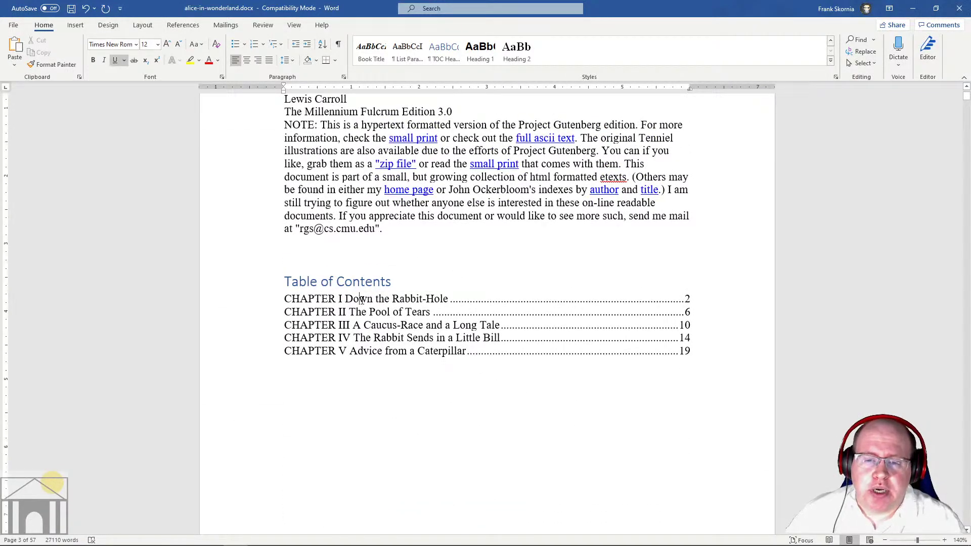
pyautogui.click(185, 28)
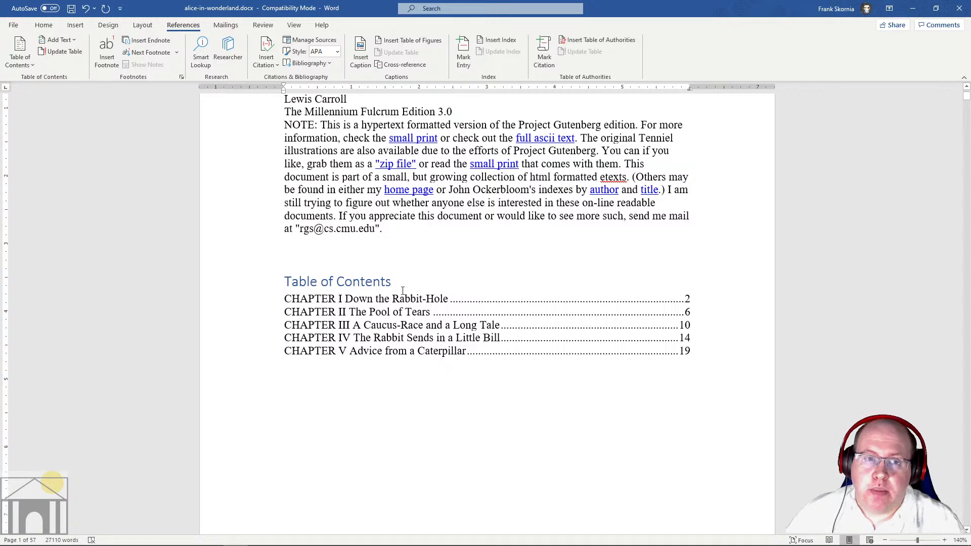
pyautogui.click(70, 56)
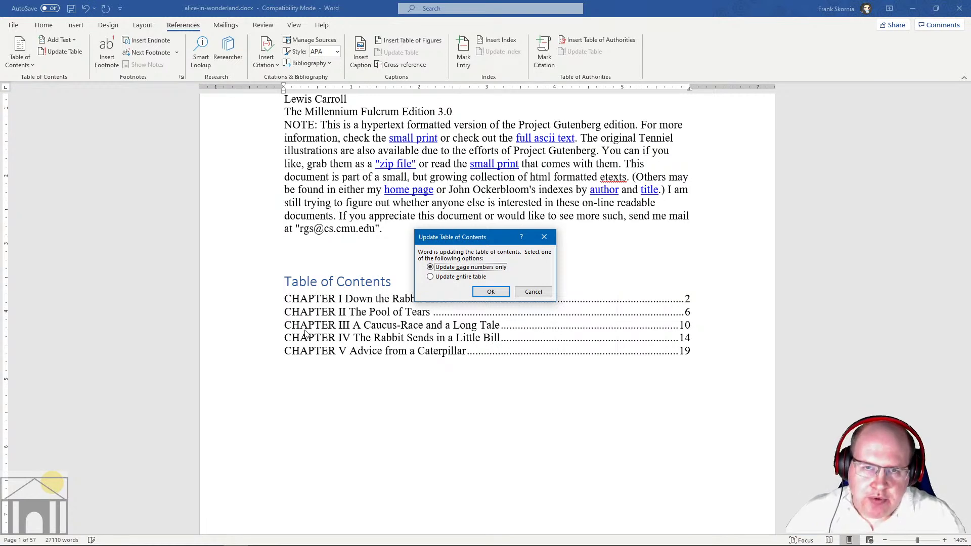
pyautogui.click(449, 278)
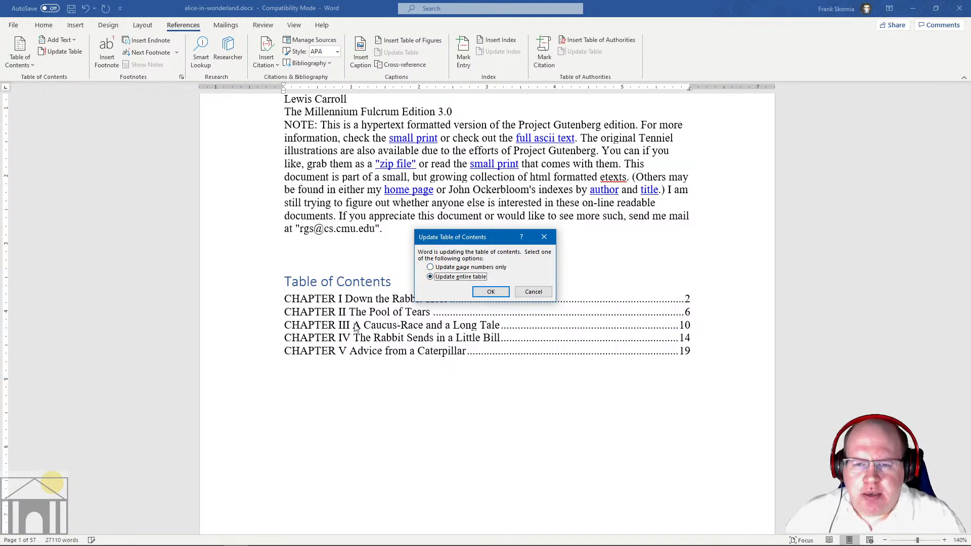
pyautogui.click(490, 292)
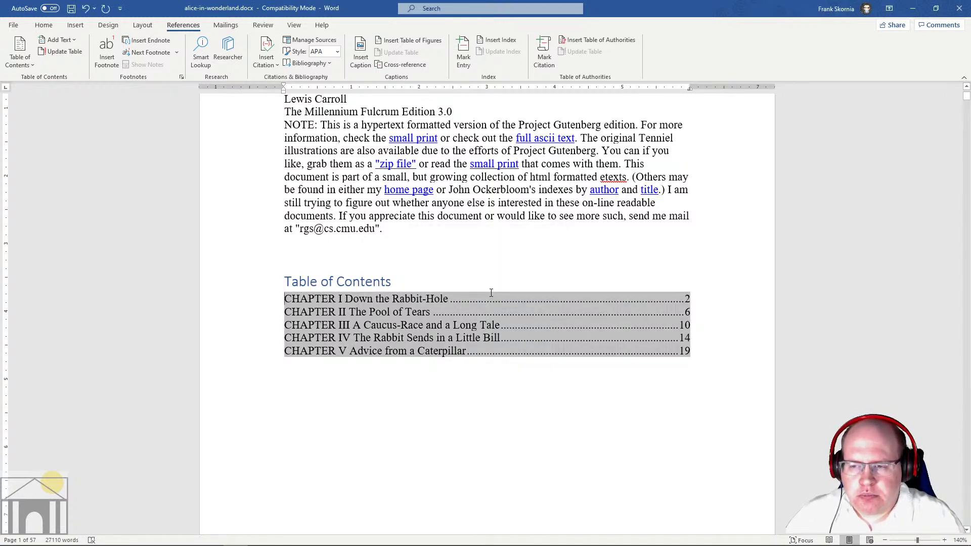
pyautogui.scroll(-20, 441, 373)
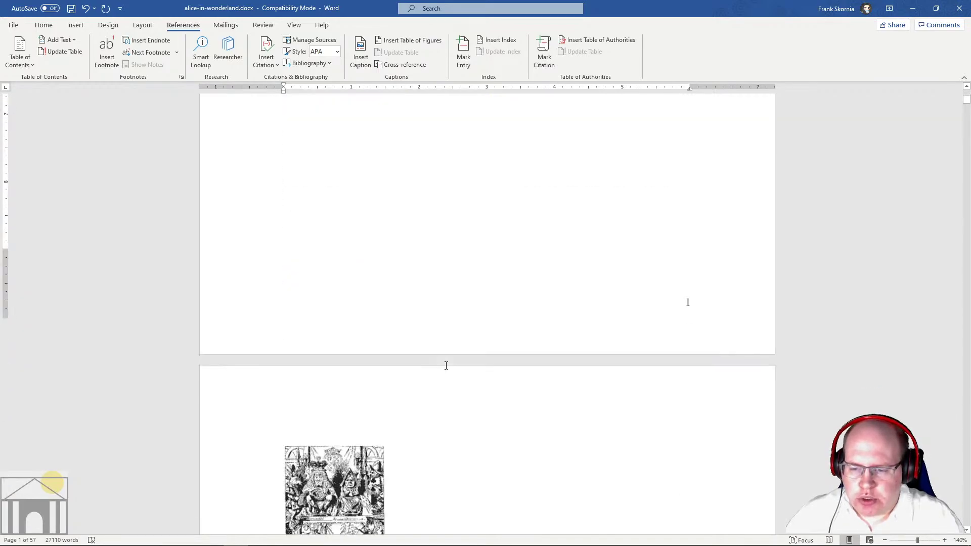
# - Apply the Normal style to the page 3 sentence "(Alice had no idea what Latitude was, or Longitude either, but thought they were nice grand words to say.)"
pyautogui.scroll(-5, 454, 345)
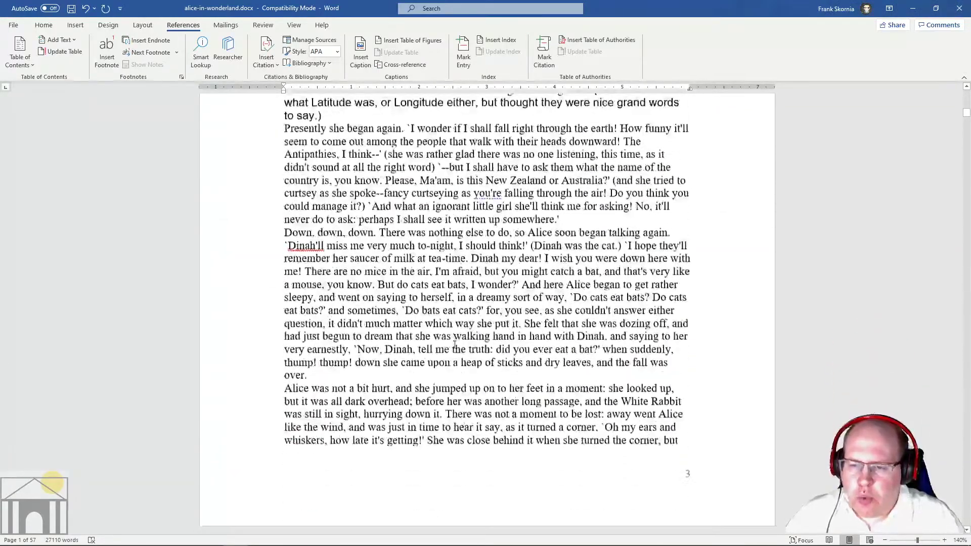
pyautogui.scroll(5, 505, 304)
pyautogui.scroll(-1, 626, 231)
pyautogui.click(626, 231)
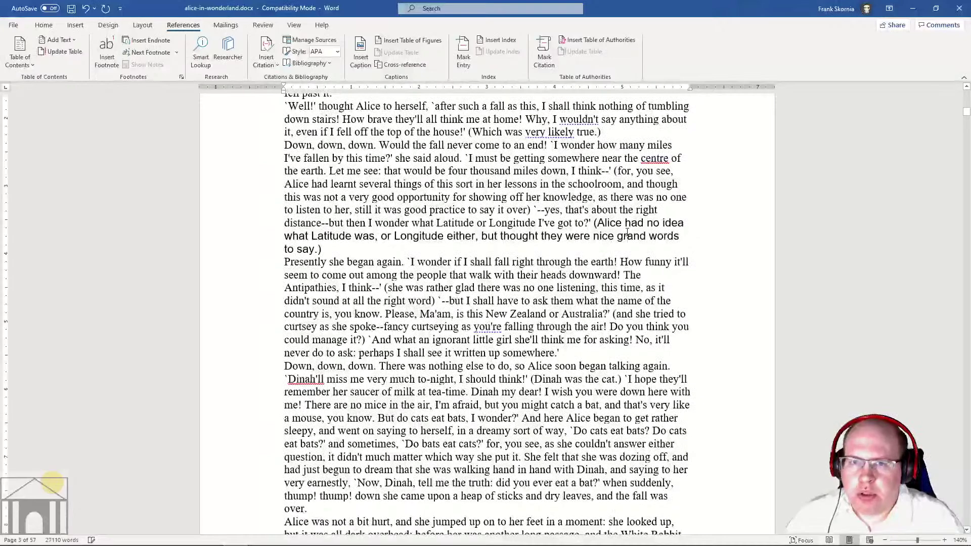
pyautogui.click(43, 25)
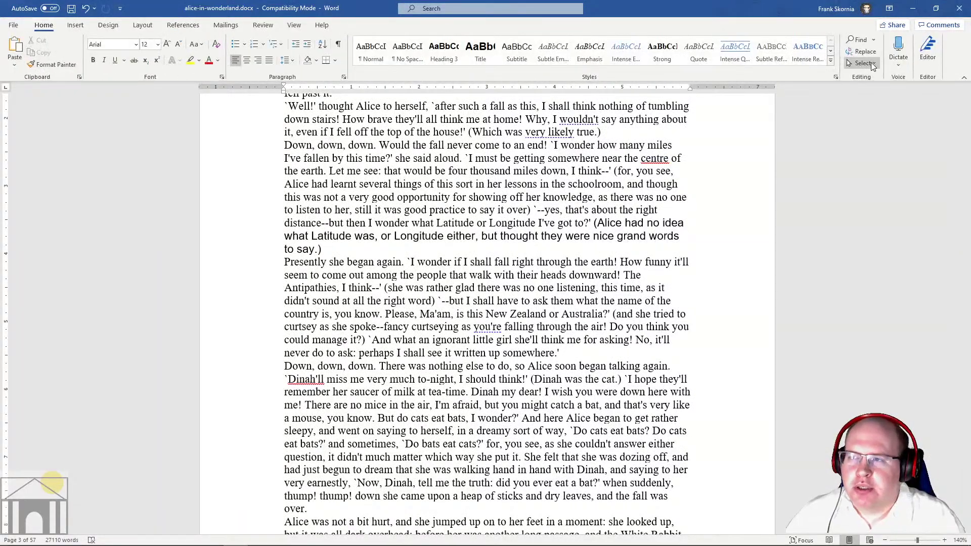
pyautogui.click(830, 59)
pyautogui.press('Escape')
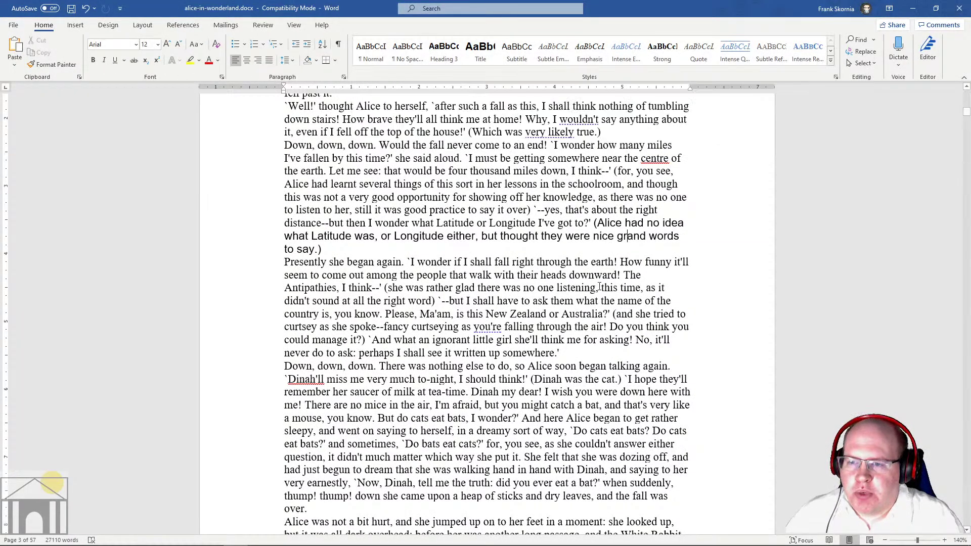
pyautogui.click(595, 223)
pyautogui.moveTo(595, 223); pyautogui.dragTo(324, 248)
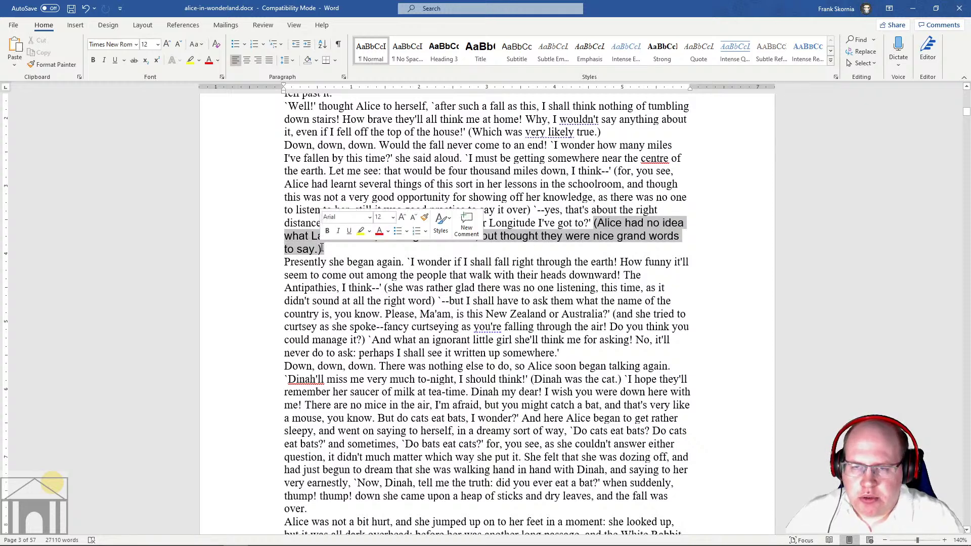
pyautogui.click(371, 49)
# - Split the "(Alice had no idea what Latitude was...)" sentence into its own paragraph, followed by a blank line
pyautogui.click(622, 224)
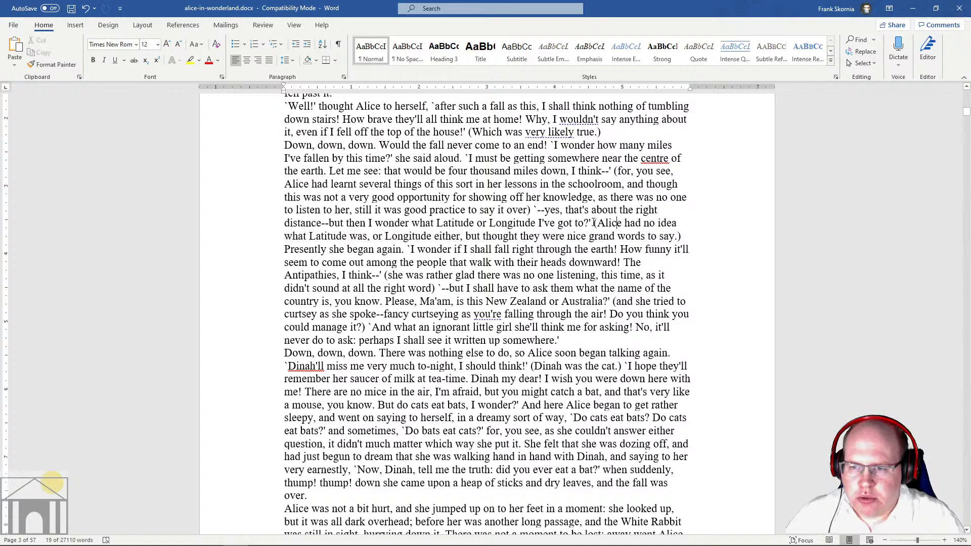
pyautogui.press('Return')
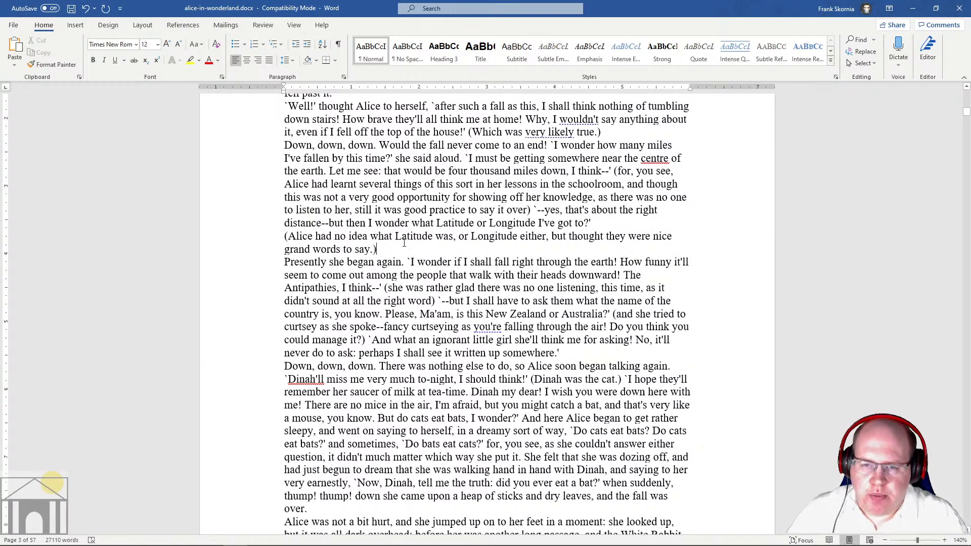
pyautogui.press('Return')
# - Apply the Heading 1 style to the separated "(Alice had no idea what Latitude was...)" paragraph on page 3
pyautogui.moveTo(350, 246); pyautogui.dragTo(285, 237)
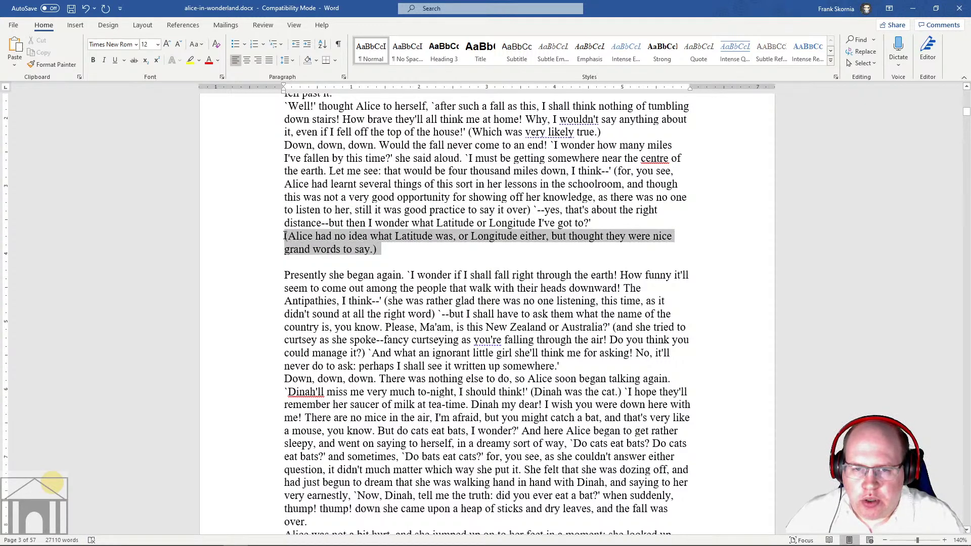
pyautogui.click(830, 63)
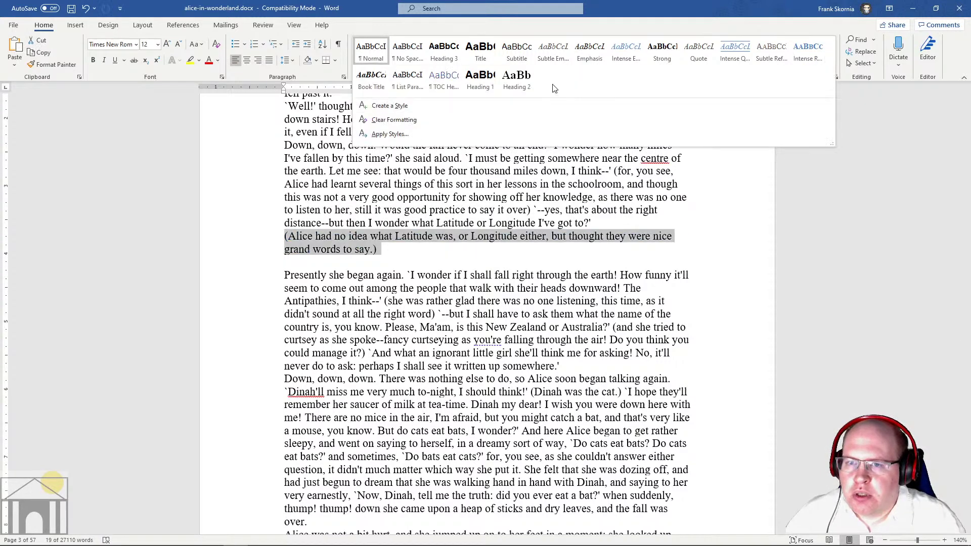
pyautogui.click(480, 77)
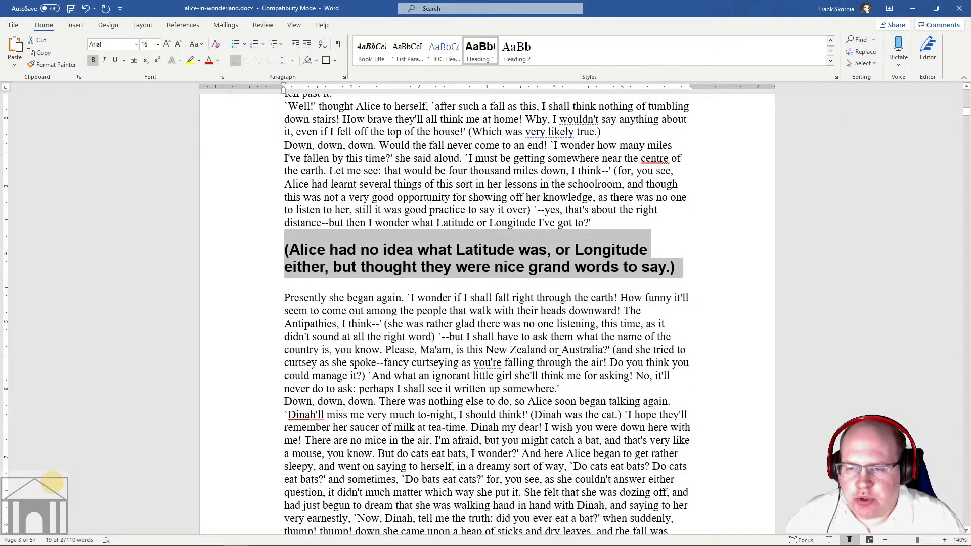
# - Update the entire table of contents on the first page to include the new Heading 1 sentence
pyautogui.scroll(20, 558, 351)
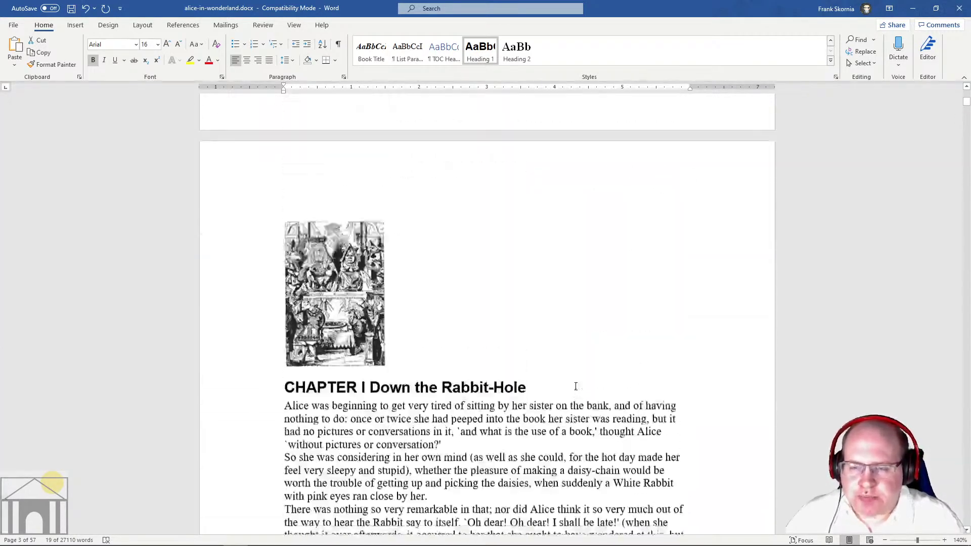
pyautogui.scroll(10, 576, 386)
pyautogui.scroll(-1, 574, 383)
pyautogui.click(388, 345)
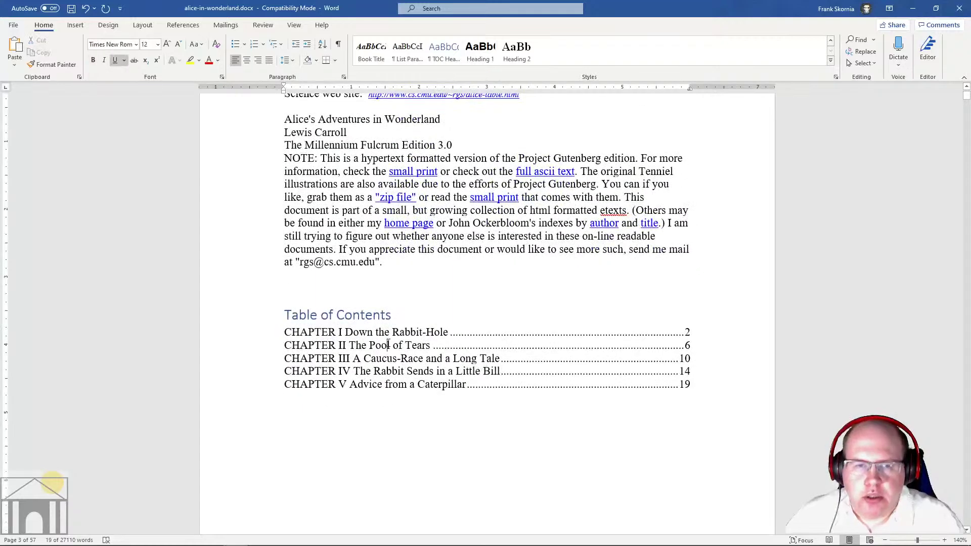
pyautogui.click(183, 25)
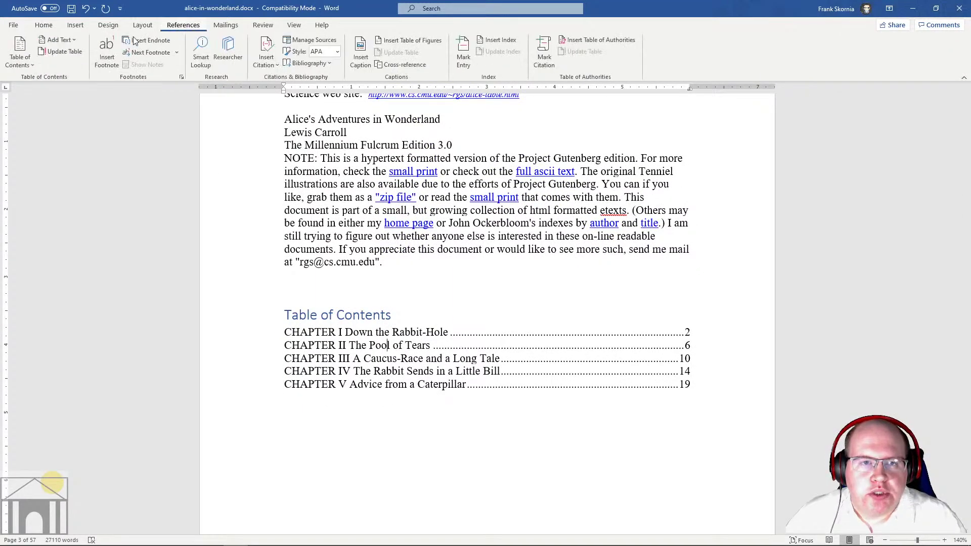
pyautogui.click(53, 51)
pyautogui.click(451, 278)
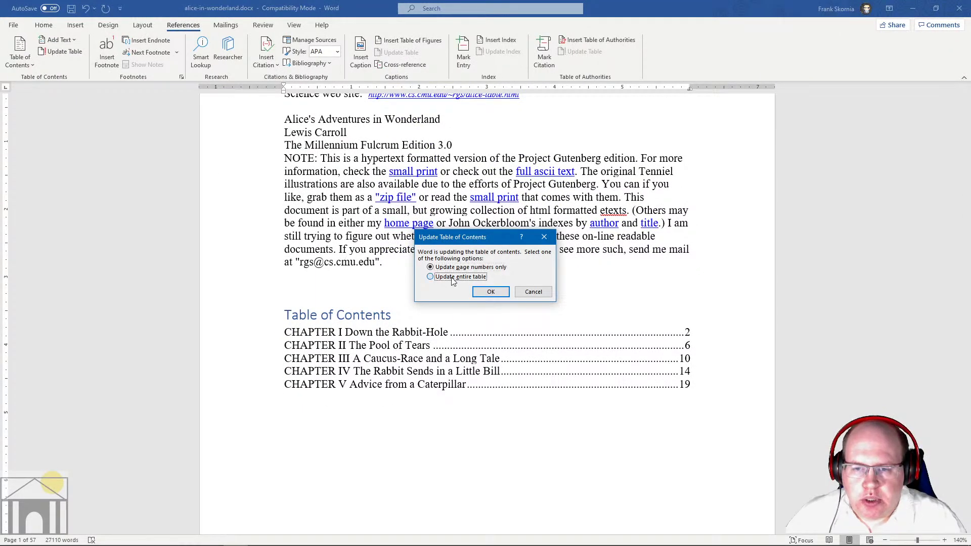
pyautogui.click(490, 293)
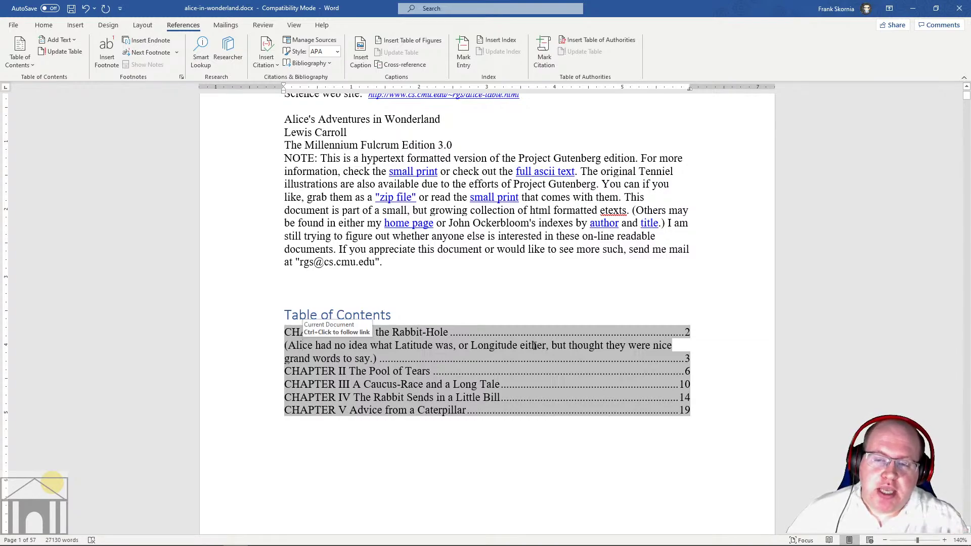
# - Follow the "(Alice had no idea...)" table of contents entry to its heading and compare it with the table's page number
pyautogui.keyDown('ctrl'); pyautogui.click(476, 340); pyautogui.keyUp('ctrl')
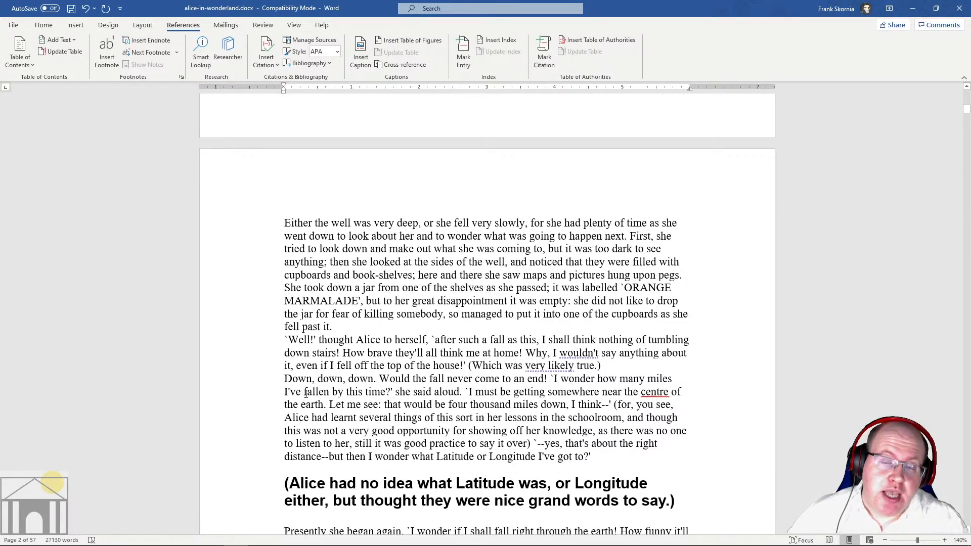
pyautogui.scroll(12, 306, 394)
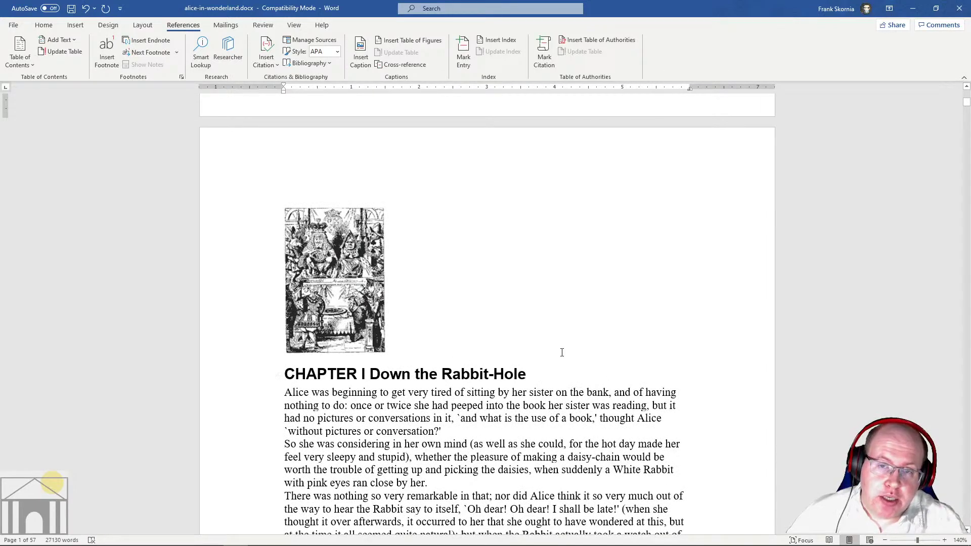
pyautogui.scroll(10, 562, 352)
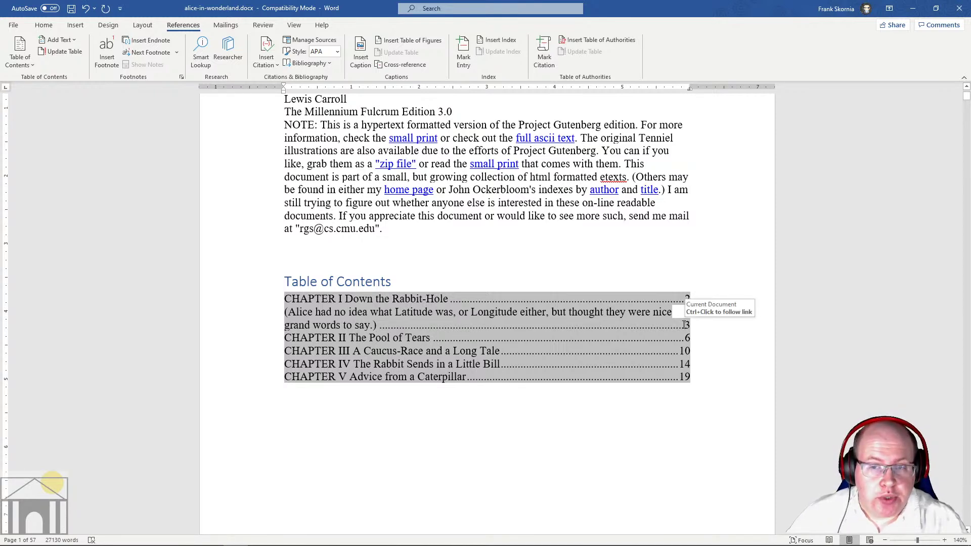
pyautogui.scroll(-15, 564, 343)
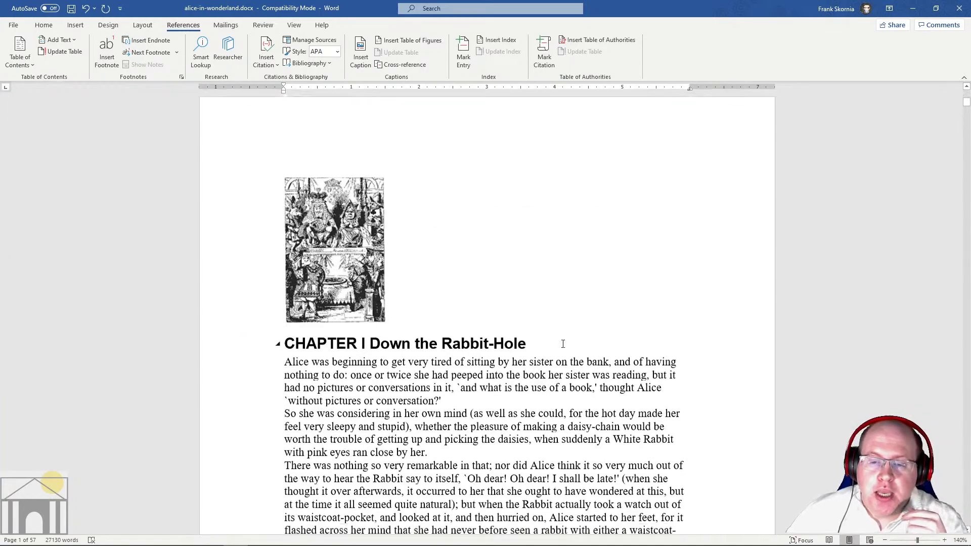
pyautogui.scroll(10, 554, 340)
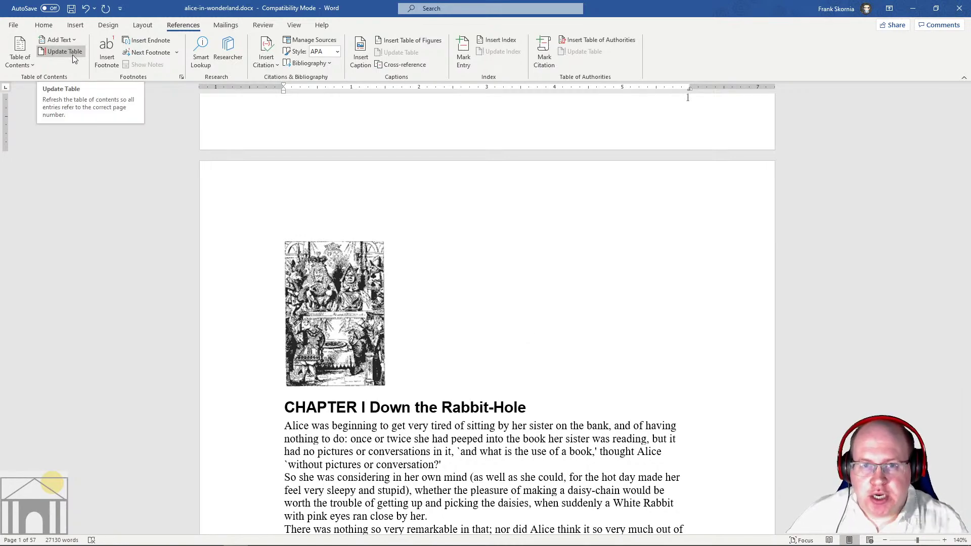
# - Change the "(Alice had no idea what Latitude was...)" heading on page 3 back to the Normal style
pyautogui.scroll(-15, 504, 201)
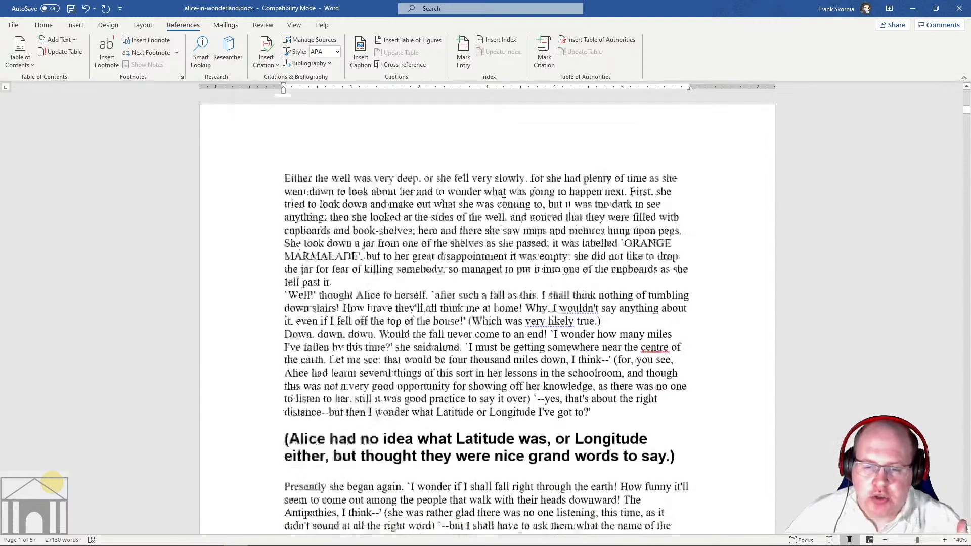
pyautogui.moveTo(675, 267); pyautogui.dragTo(267, 252)
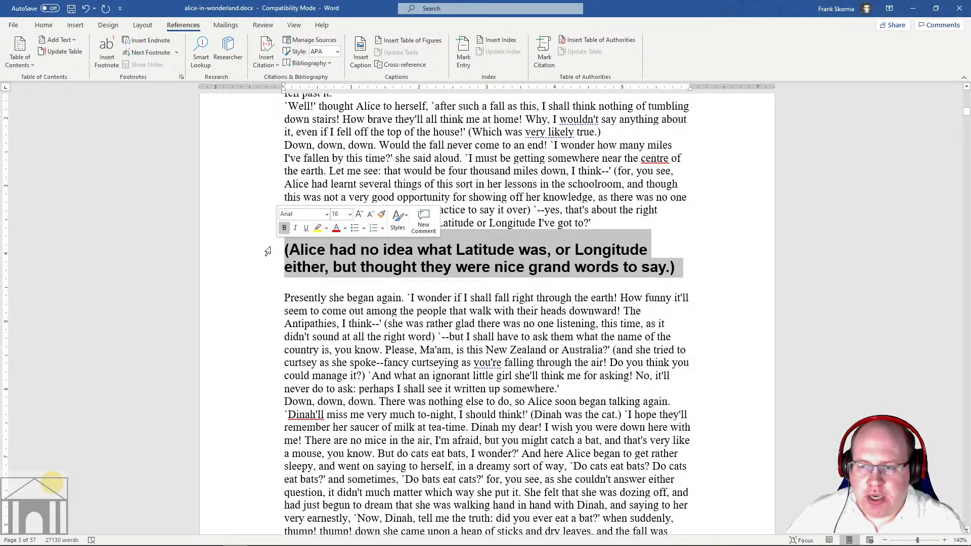
pyautogui.click(43, 25)
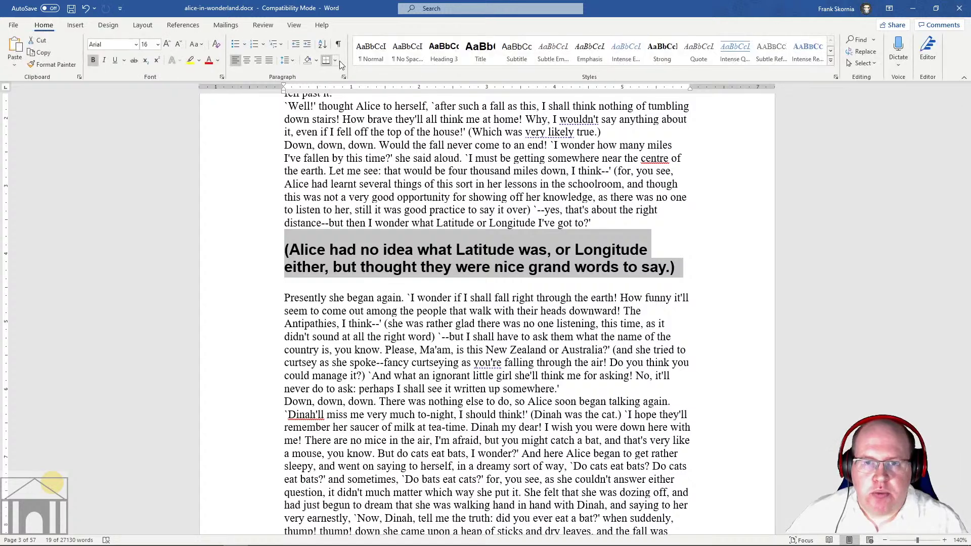
pyautogui.click(368, 55)
pyautogui.click(410, 253)
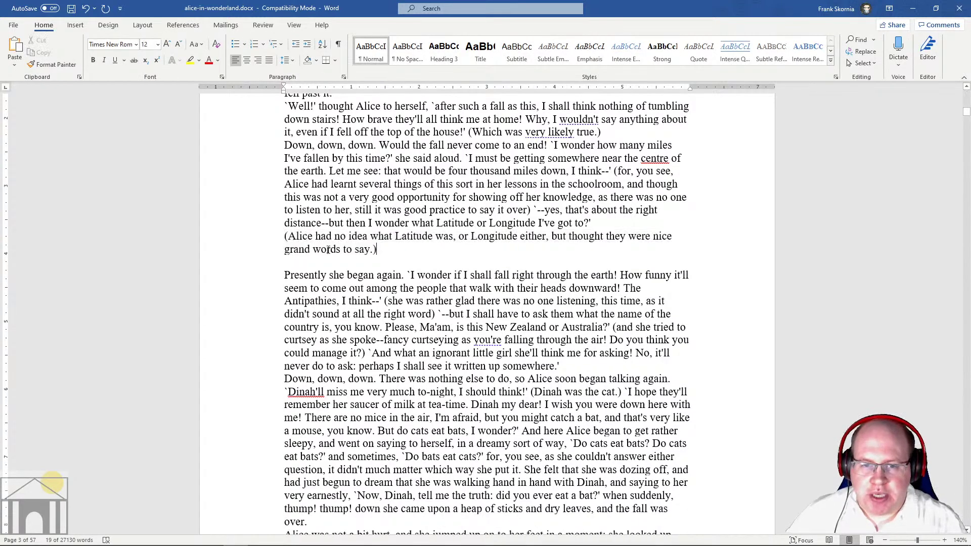
# - Update the entire table of contents on the first page to drop the "(Alice had no idea...)" entry
pyautogui.scroll(20, 283, 273)
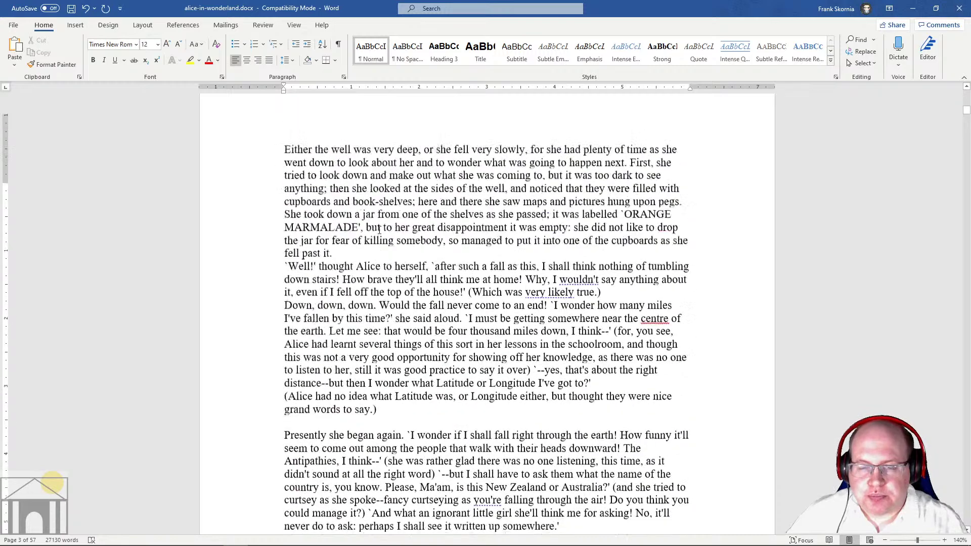
pyautogui.scroll(3, 377, 229)
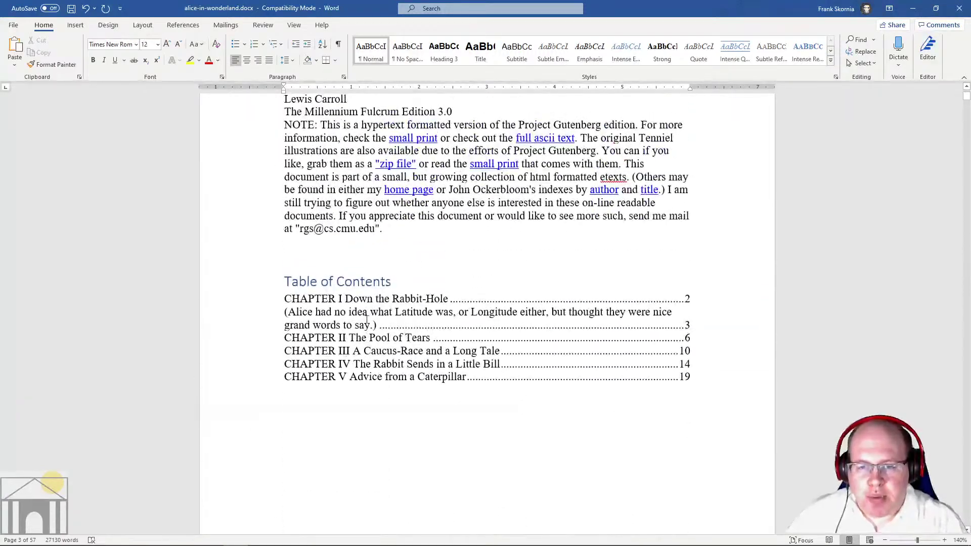
pyautogui.click(183, 24)
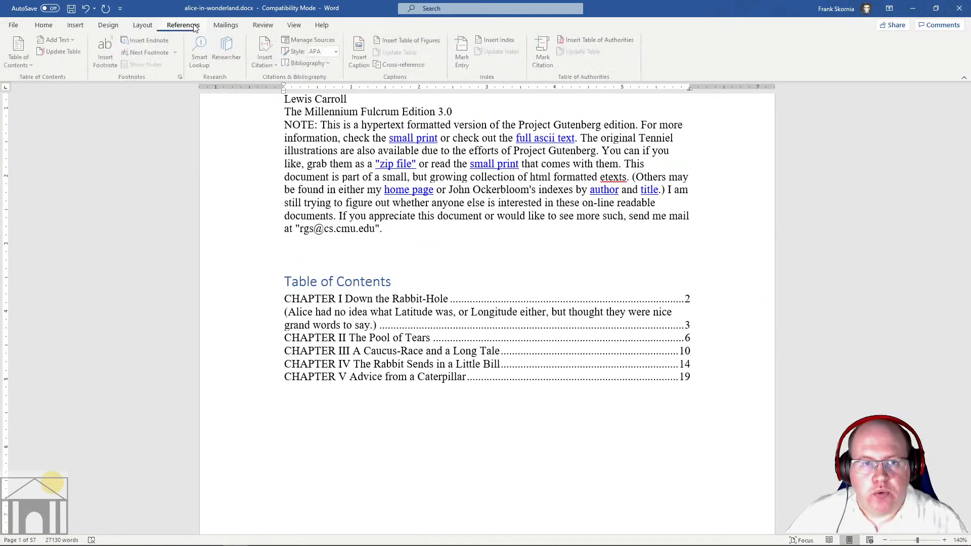
pyautogui.click(60, 51)
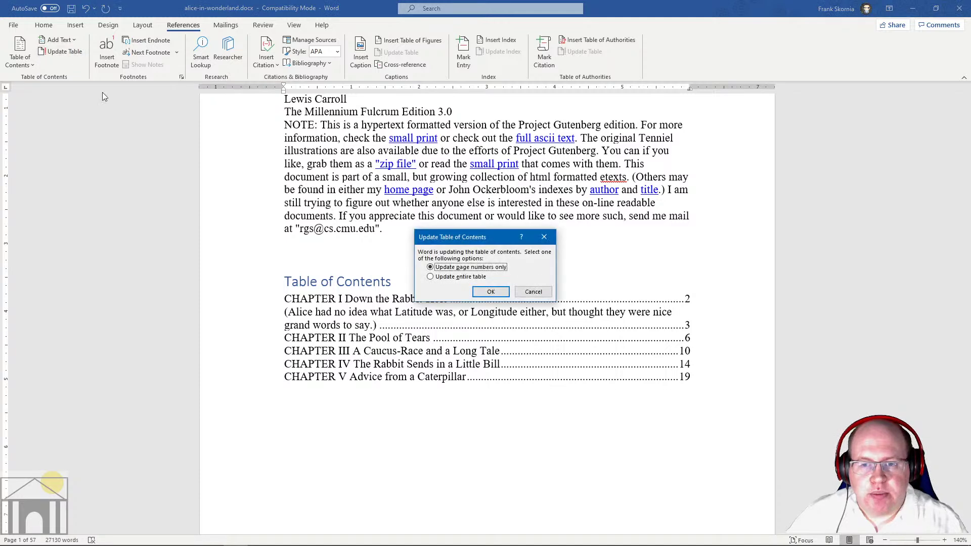
pyautogui.click(461, 277)
pyautogui.click(479, 291)
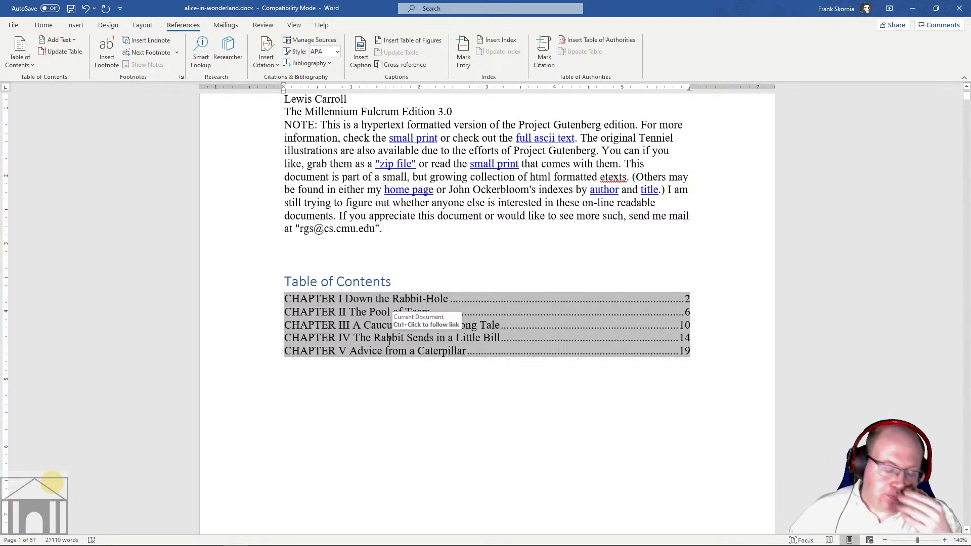
# - Add a blank line above the existing table of contents and insert another built-in Automatic Table 2 there
pyautogui.click(307, 398)
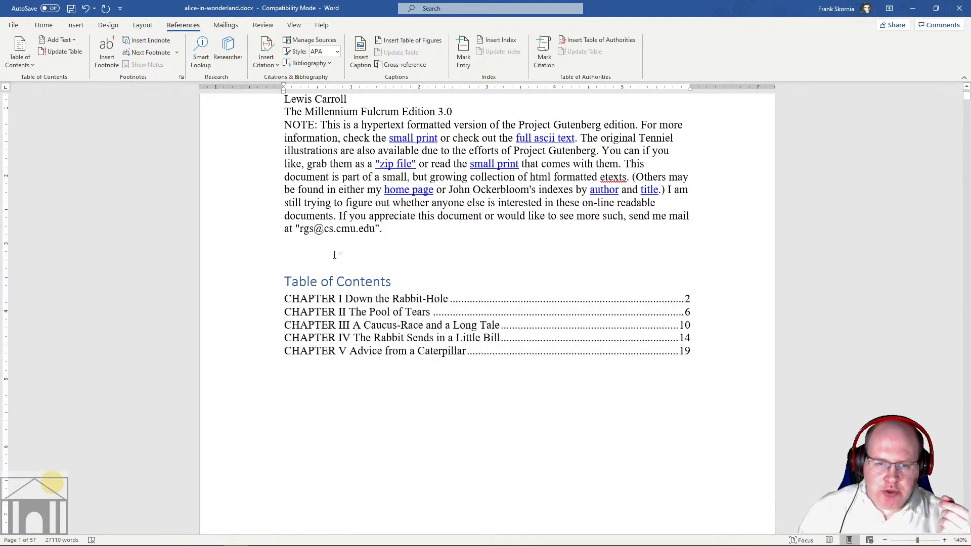
pyautogui.press('Return')
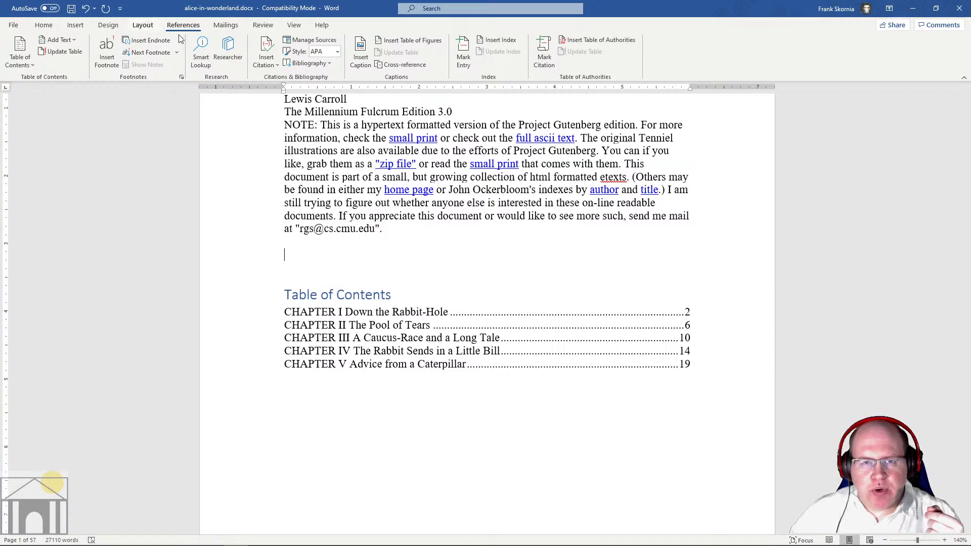
pyautogui.click(43, 25)
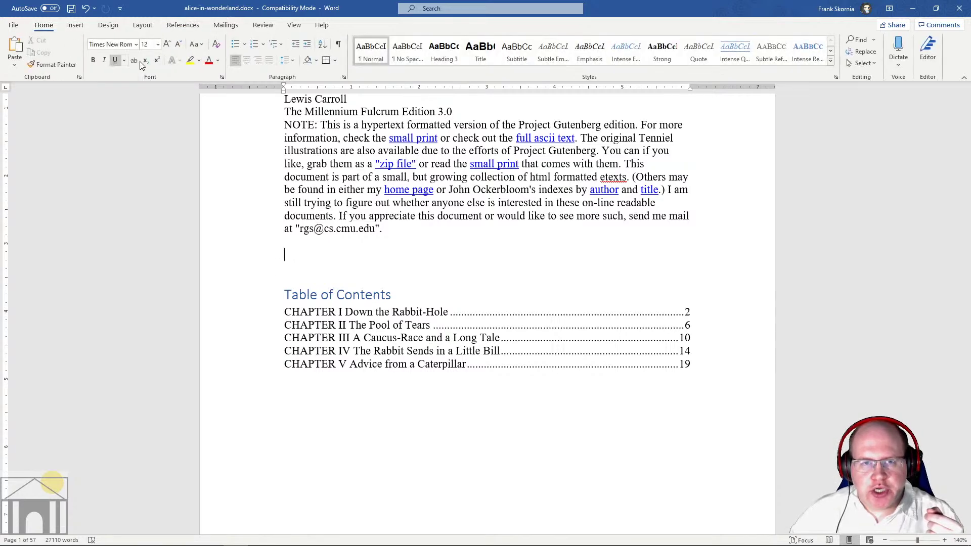
pyautogui.click(183, 25)
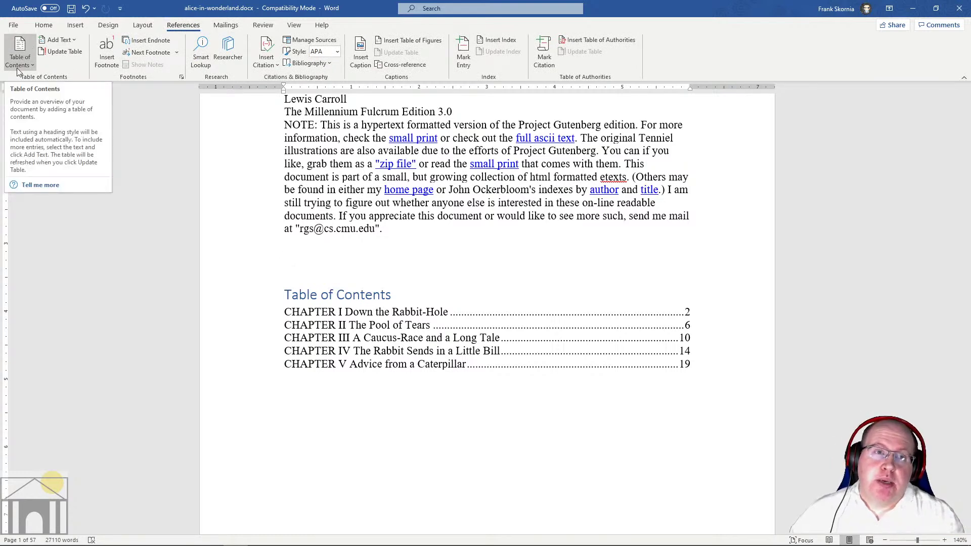
pyautogui.click(20, 60)
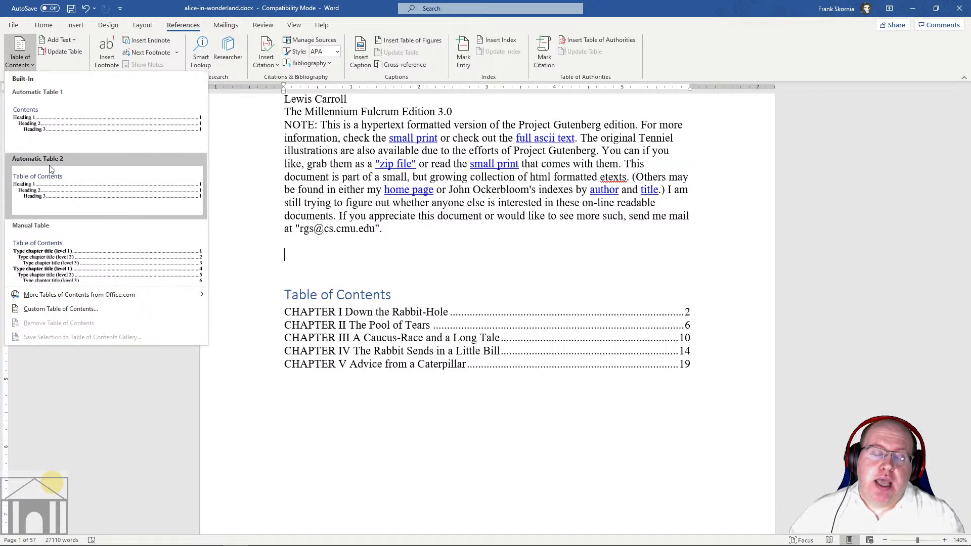
pyautogui.click(76, 196)
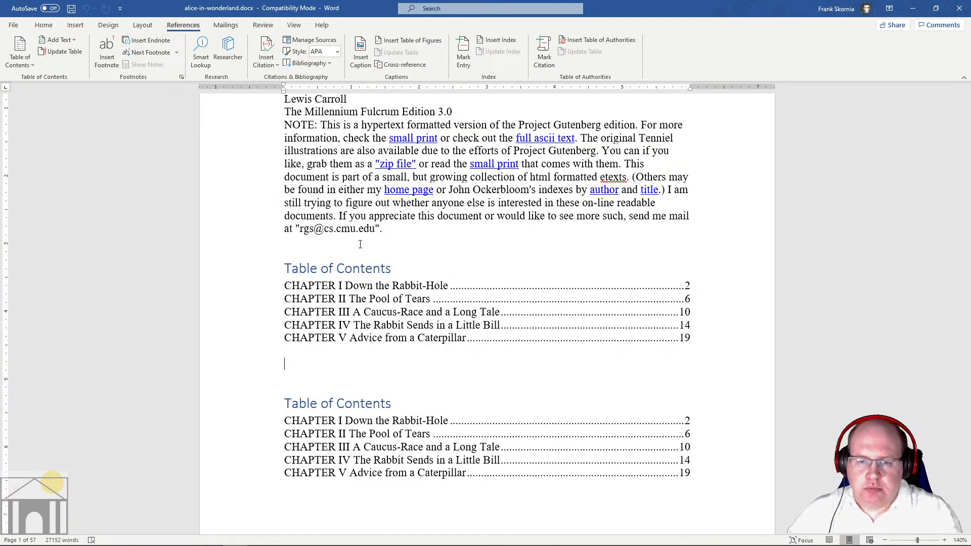
# - Delete the upper of the two tables of contents and remove a surplus blank line above the remaining one
pyautogui.click(403, 245)
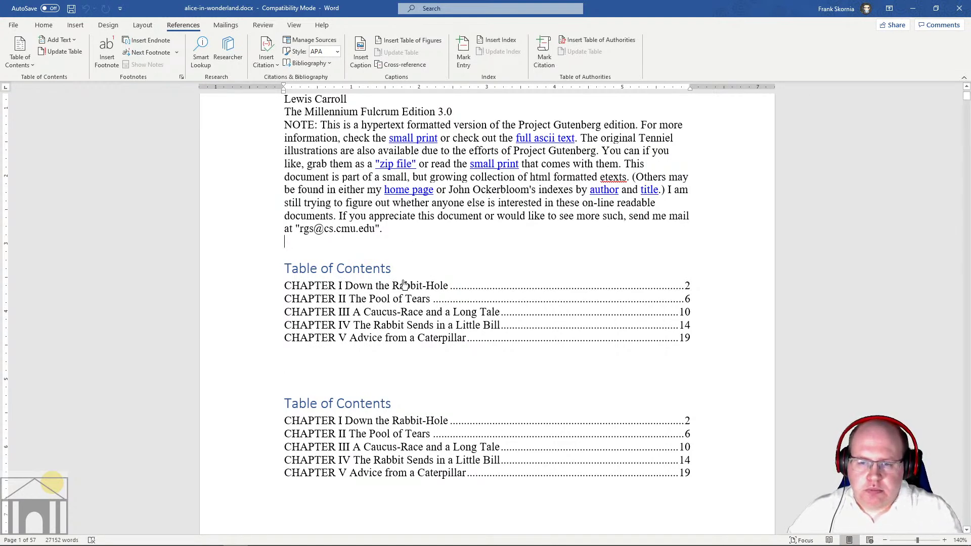
pyautogui.click(435, 309)
pyautogui.rightClick(434, 309)
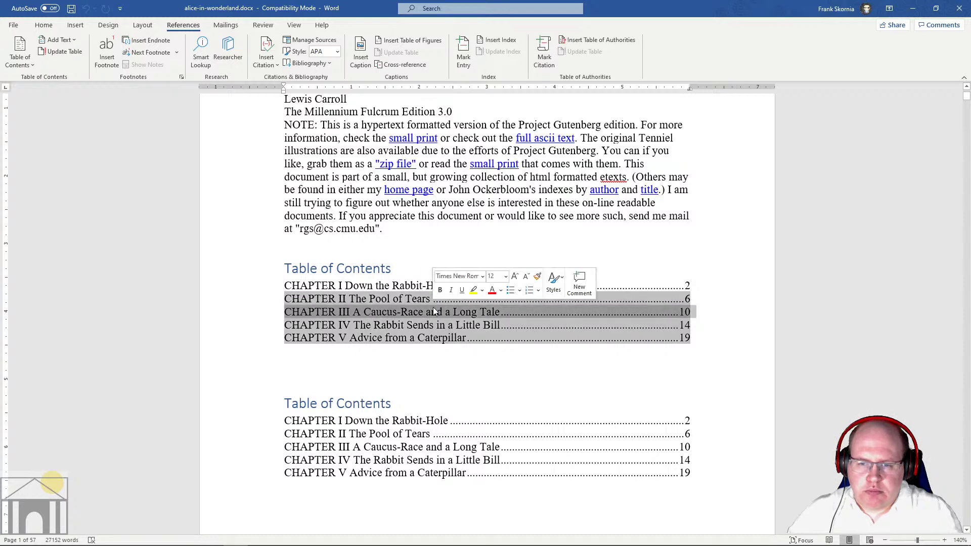
pyautogui.rightClick(345, 277)
pyautogui.click(366, 298)
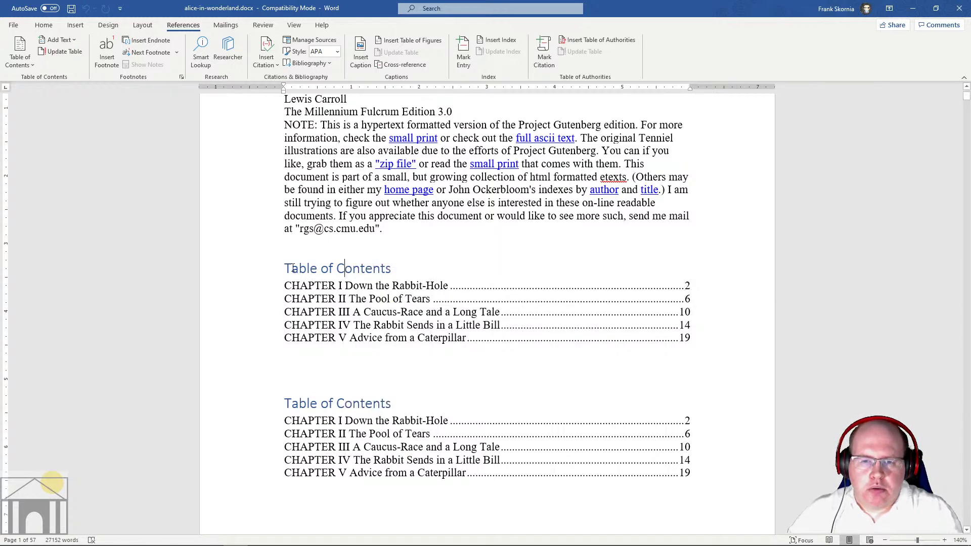
pyautogui.rightClick(426, 308)
pyautogui.scroll(-5, 314, 236)
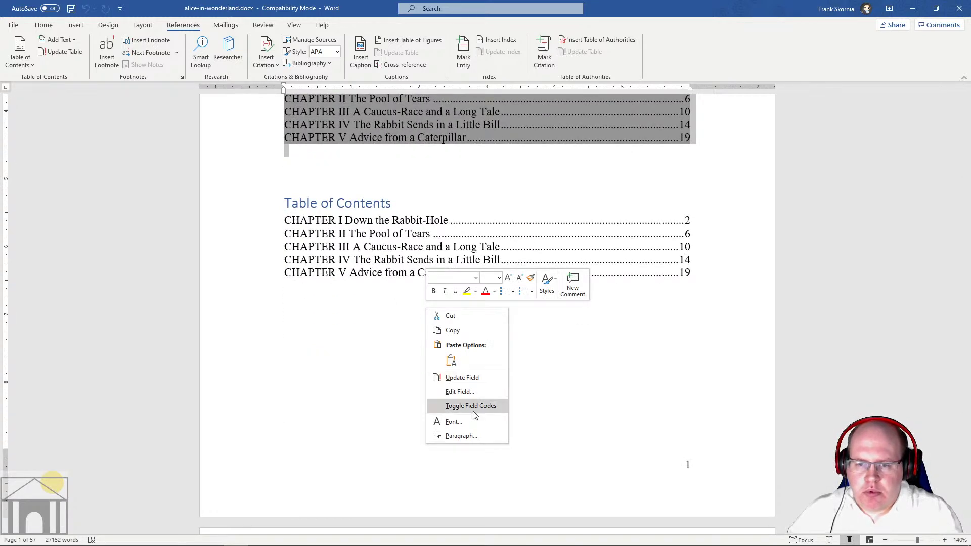
pyautogui.press('Escape')
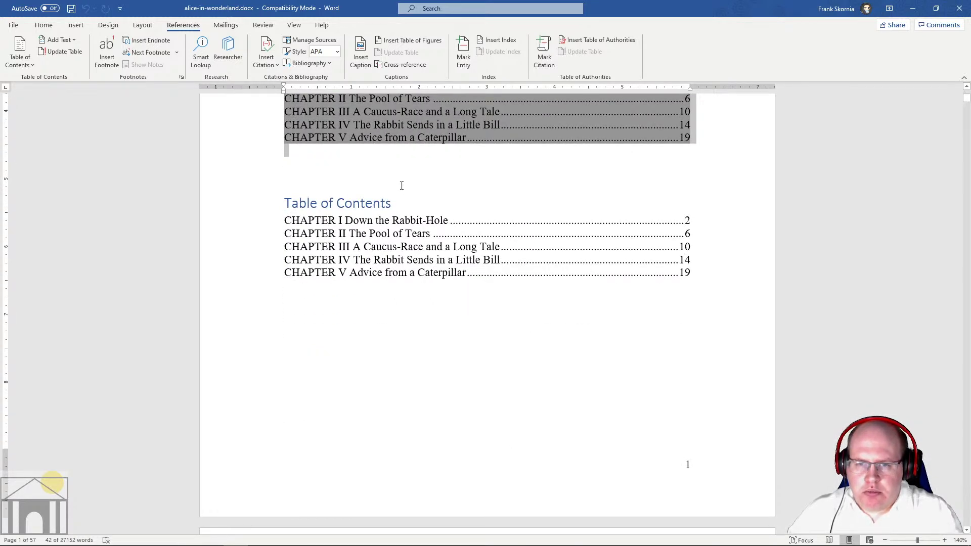
pyautogui.press('Delete')
pyautogui.scroll(4, 401, 185)
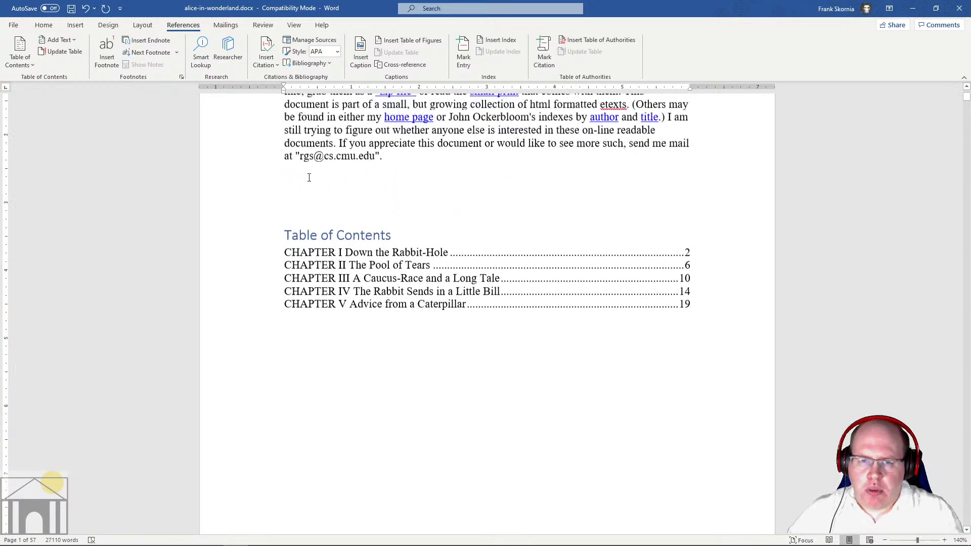
pyautogui.press('BackSpace')
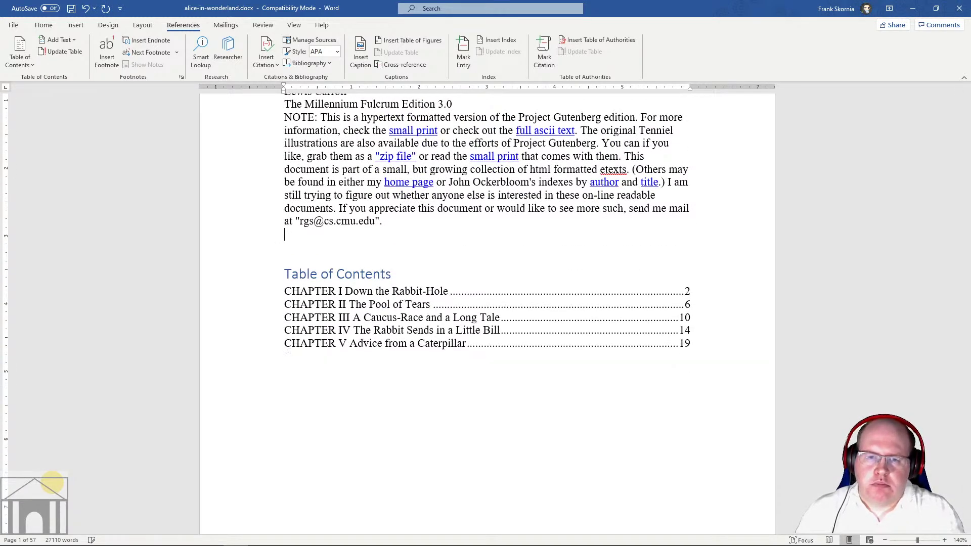
pyautogui.press('BackSpace')
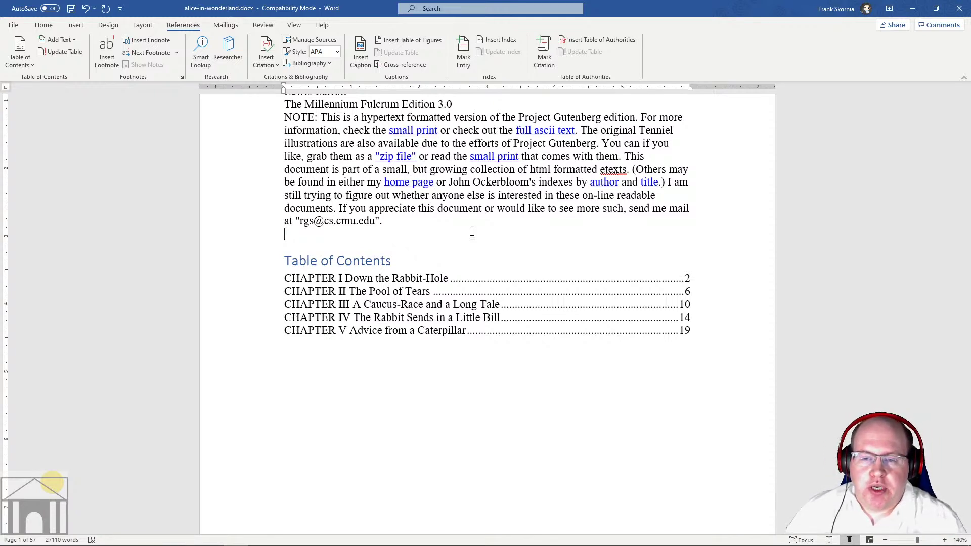
# - Insert blank lines before the "White Rabbit checking watch" picture on page 2 to push it onto the next page
pyautogui.scroll(-2, 646, 289)
pyautogui.scroll(3, 611, 243)
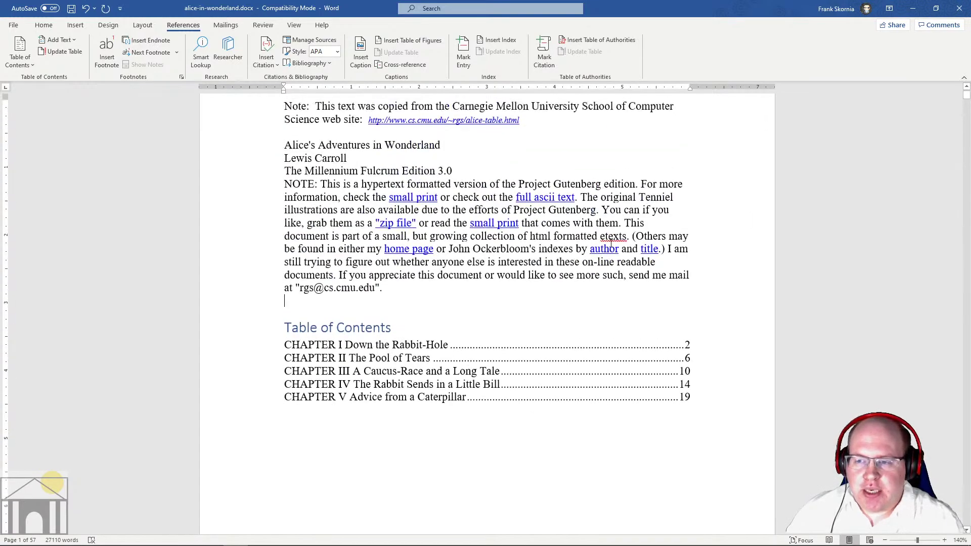
pyautogui.scroll(-15, 610, 243)
pyautogui.scroll(-12, 611, 243)
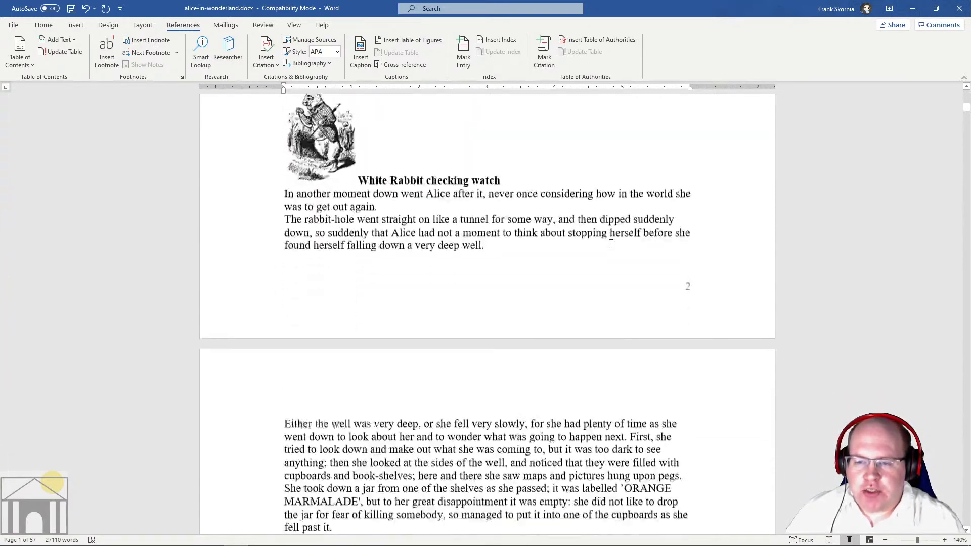
pyautogui.scroll(7, 611, 243)
pyautogui.scroll(-4, 611, 243)
pyautogui.scroll(3, 610, 243)
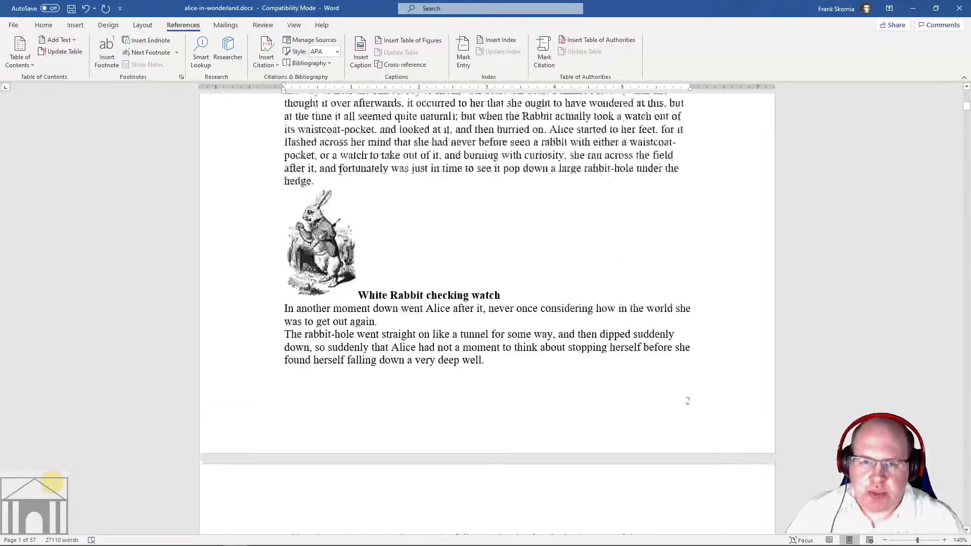
pyautogui.click(345, 252)
pyautogui.press('Return')
pyautogui.press('Return')
pyautogui.press('Return')
pyautogui.press('Return')
pyautogui.press('Return')
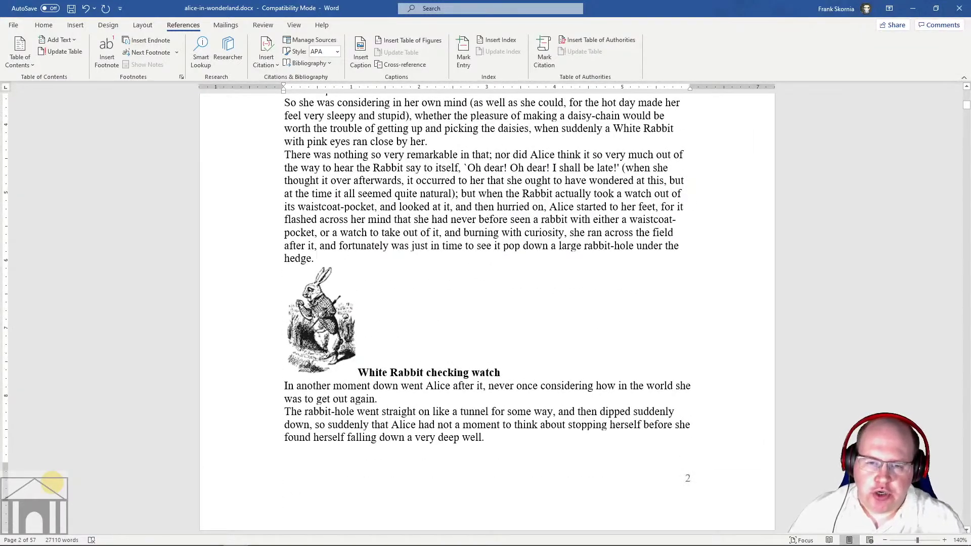
pyautogui.press('Return')
pyautogui.press('Return')
pyautogui.press('Return')
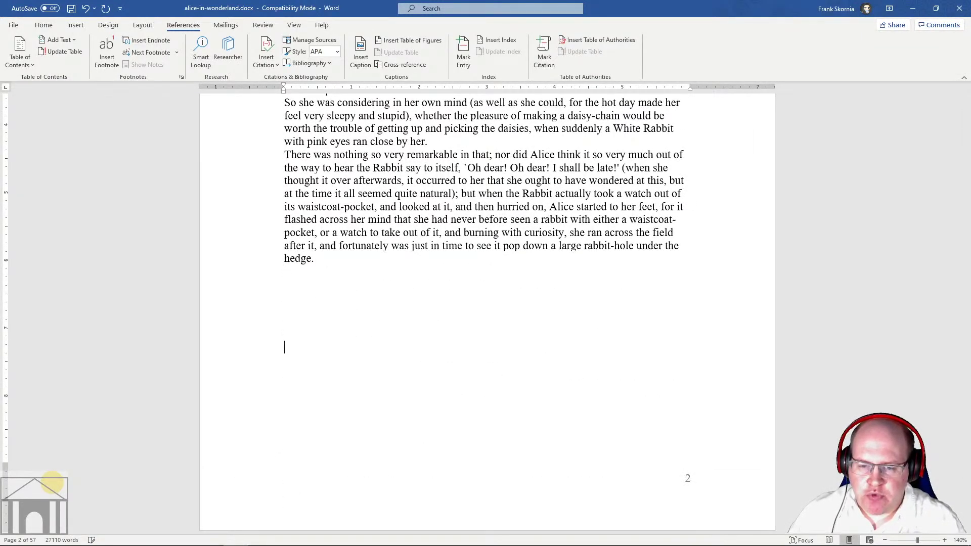
# - Review how the text around pages 2 and 3 shifted and update only the page numbers in the table of contents
pyautogui.scroll(-7, 362, 226)
pyautogui.scroll(-12, 361, 226)
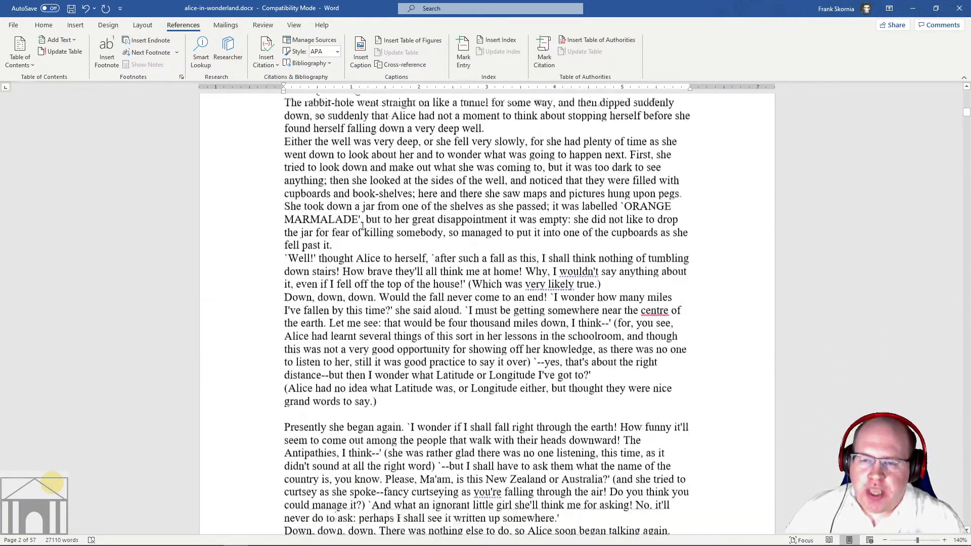
pyautogui.scroll(20, 363, 224)
pyautogui.scroll(-3, 362, 224)
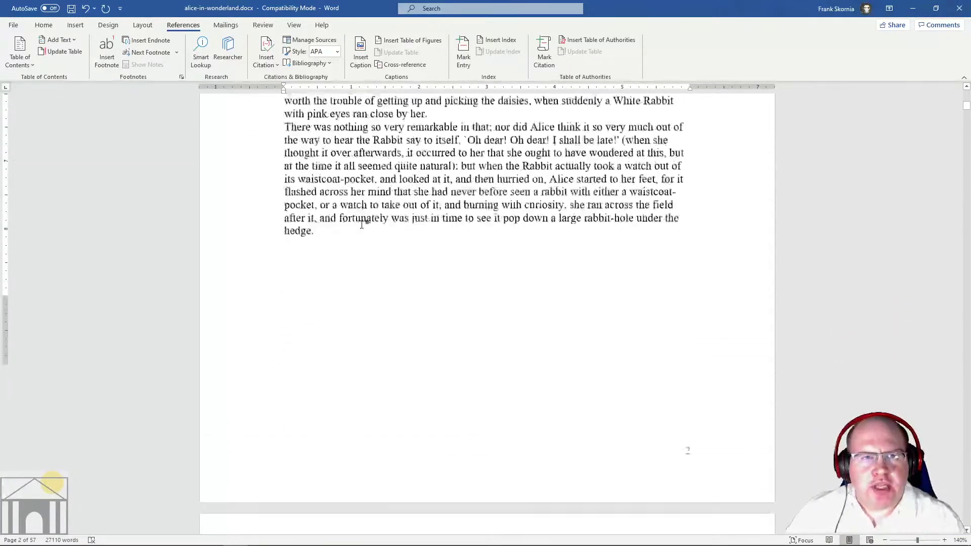
pyautogui.scroll(4, 362, 225)
pyautogui.scroll(-9, 362, 224)
pyautogui.scroll(20, 362, 224)
pyautogui.scroll(3, 362, 225)
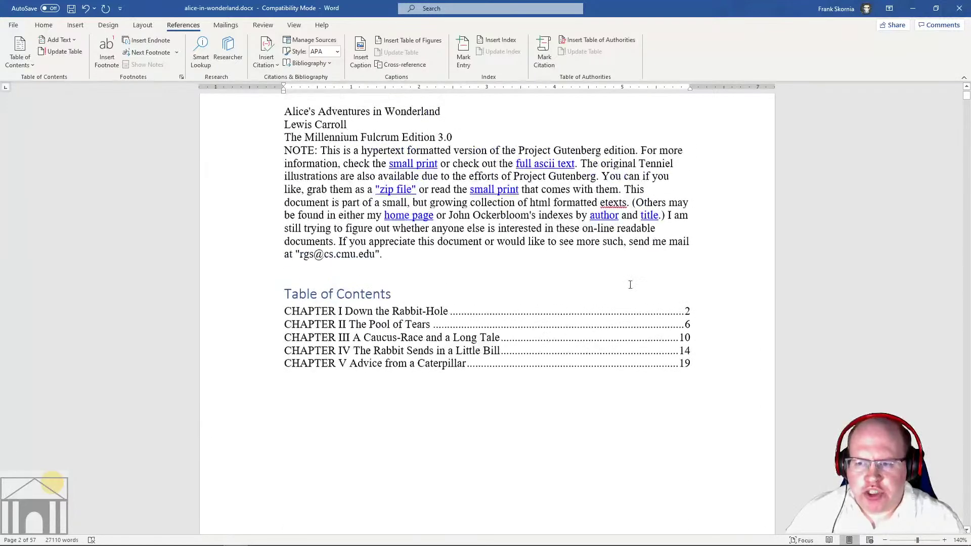
pyautogui.click(60, 51)
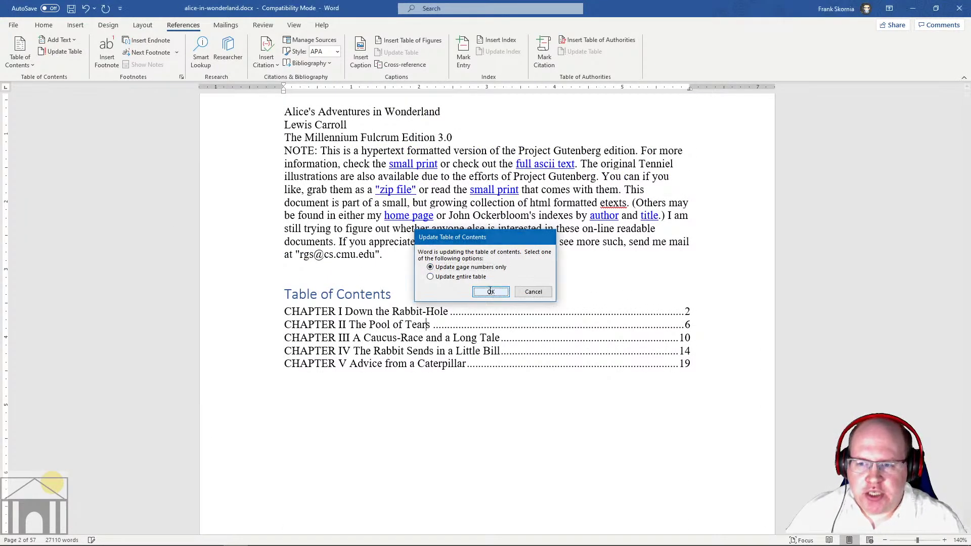
pyautogui.click(488, 291)
# - Insert a run of blank lines above the "CHAPTER II The Pool of Tears" heading on page 6 to push it onto the following page
pyautogui.scroll(-20, 490, 284)
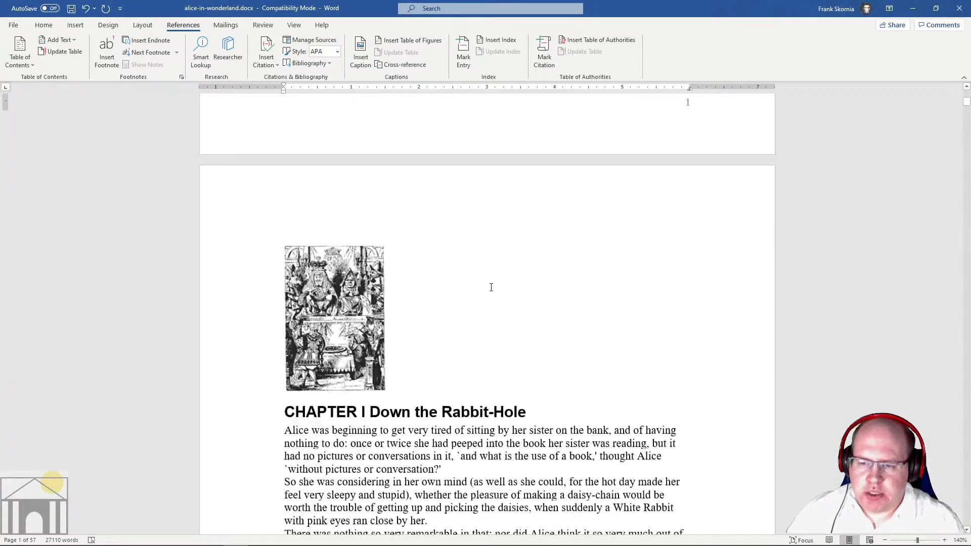
pyautogui.scroll(-20, 491, 286)
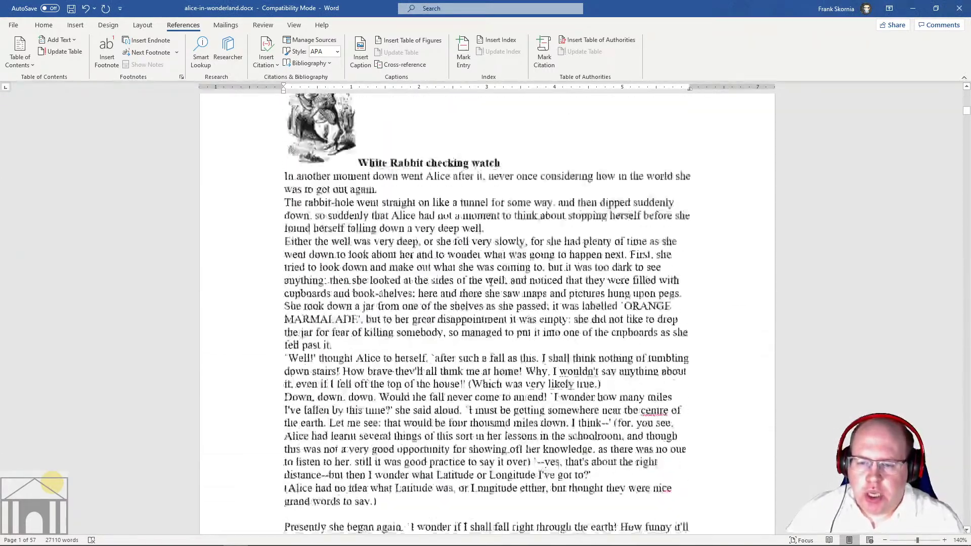
pyautogui.scroll(-20, 493, 281)
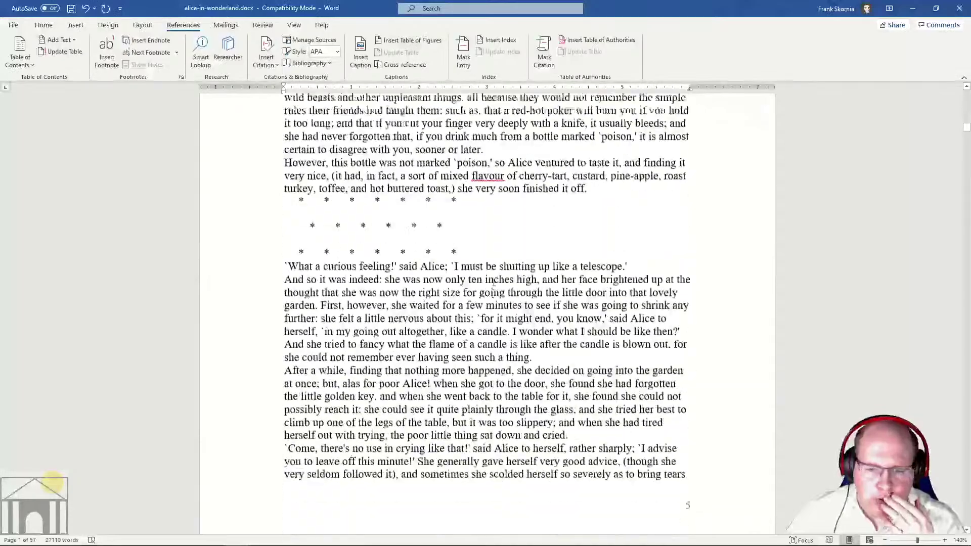
pyautogui.scroll(1, 493, 283)
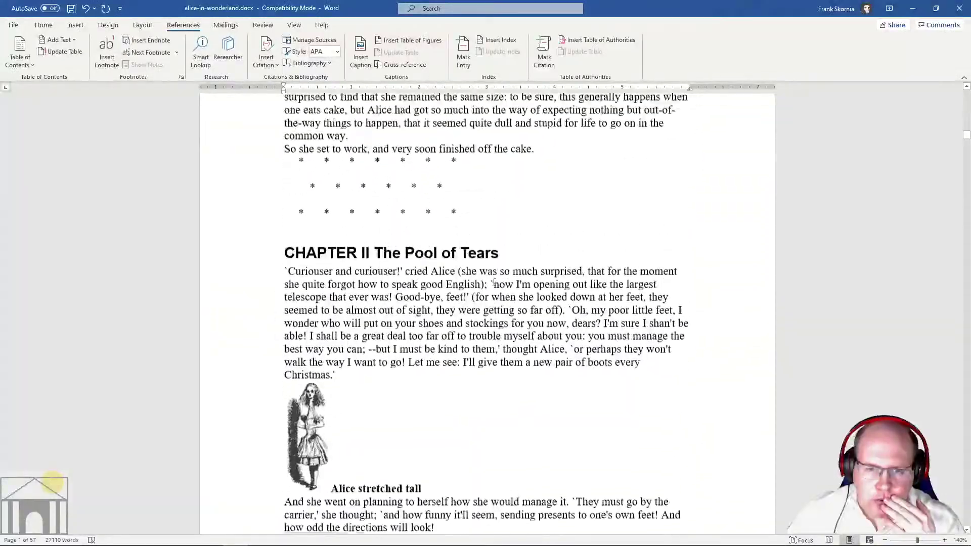
pyautogui.scroll(-2, 490, 278)
pyautogui.scroll(5, 493, 283)
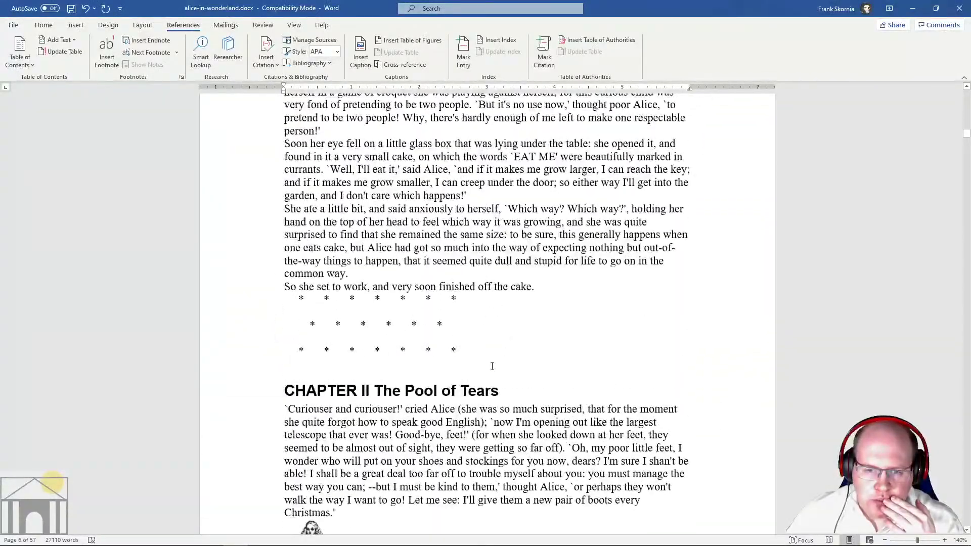
pyautogui.click(492, 366)
pyautogui.press('Return')
pyautogui.press('Return')
pyautogui.press('Return')
pyautogui.press('Return')
pyautogui.press('Return')
pyautogui.press('Return')
pyautogui.press('Return')
pyautogui.press('Return')
pyautogui.press('Return')
pyautogui.press('Return')
pyautogui.press('Return')
pyautogui.press('Return')
pyautogui.press('Return')
pyautogui.press('Return')
pyautogui.press('Return')
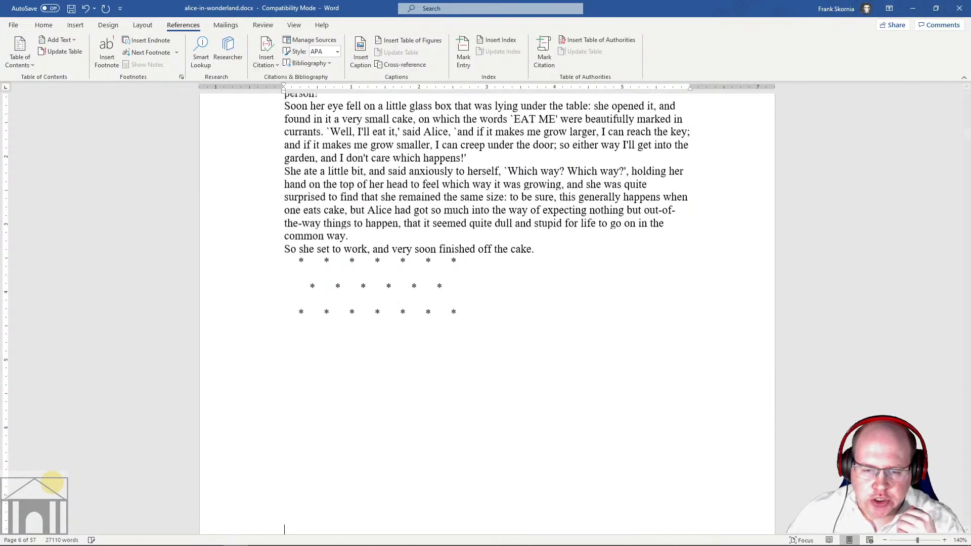
pyautogui.press('Return')
pyautogui.press('Return')
# - Refresh the first-page table of contents with the page-numbers-only option to reflect the moved Chapter II heading
pyautogui.scroll(20, 410, 307)
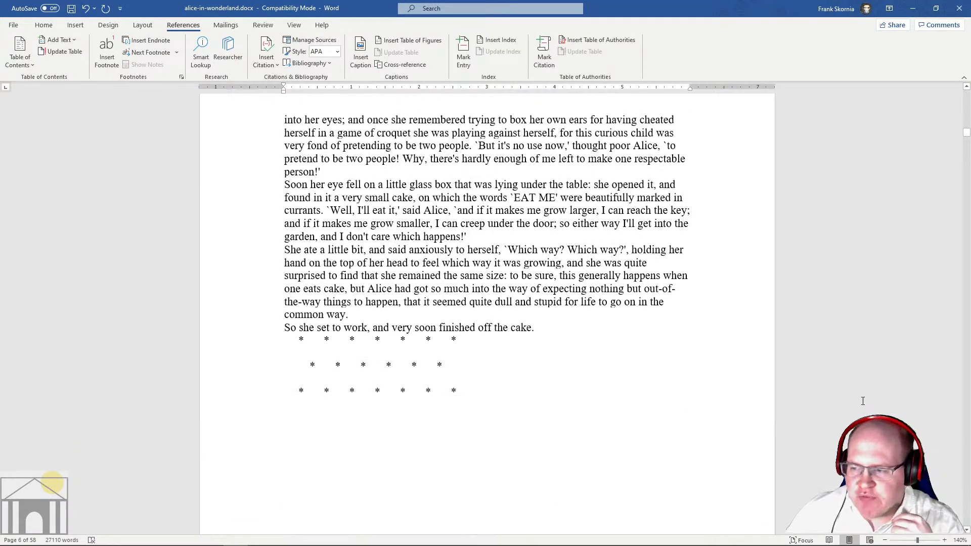
pyautogui.scroll(20, 909, 339)
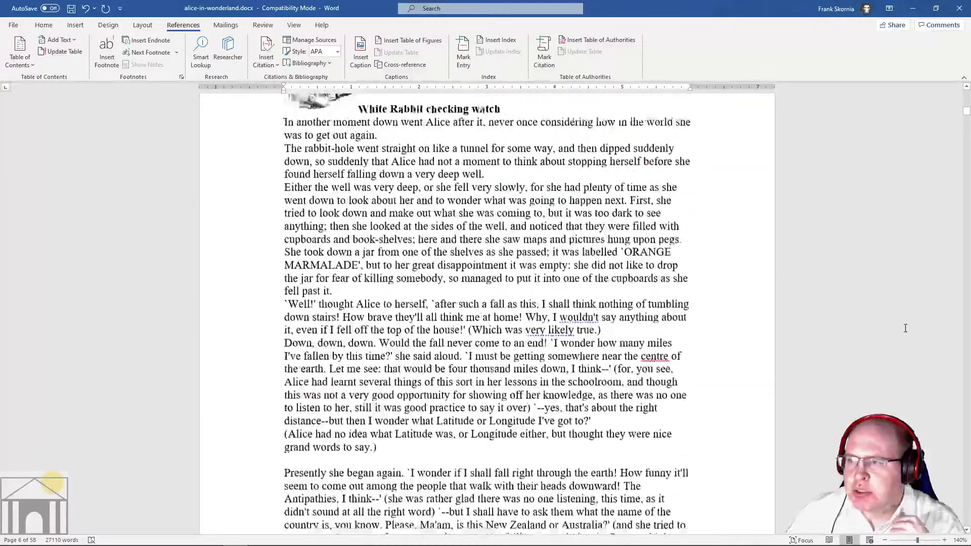
pyautogui.scroll(15, 906, 332)
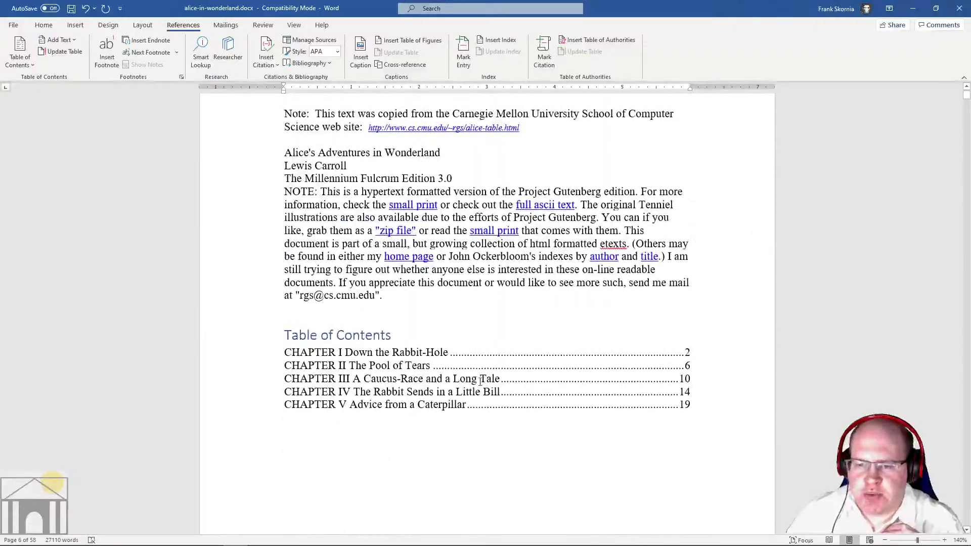
pyautogui.click(61, 51)
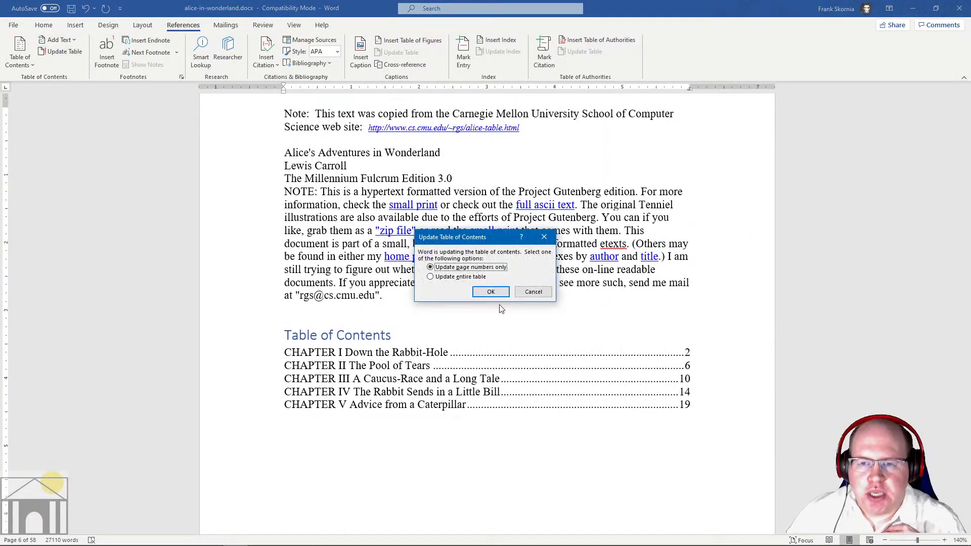
pyautogui.click(490, 293)
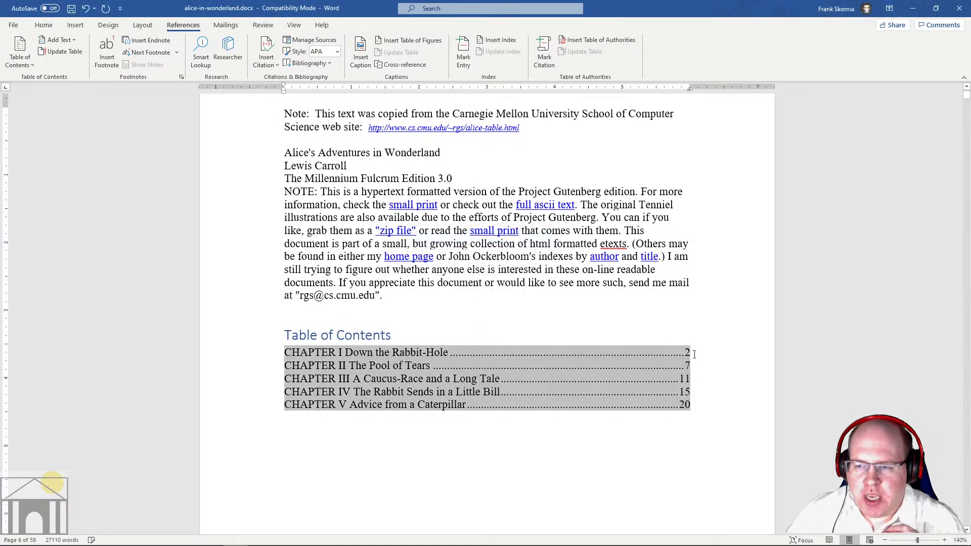
pyautogui.click(685, 378)
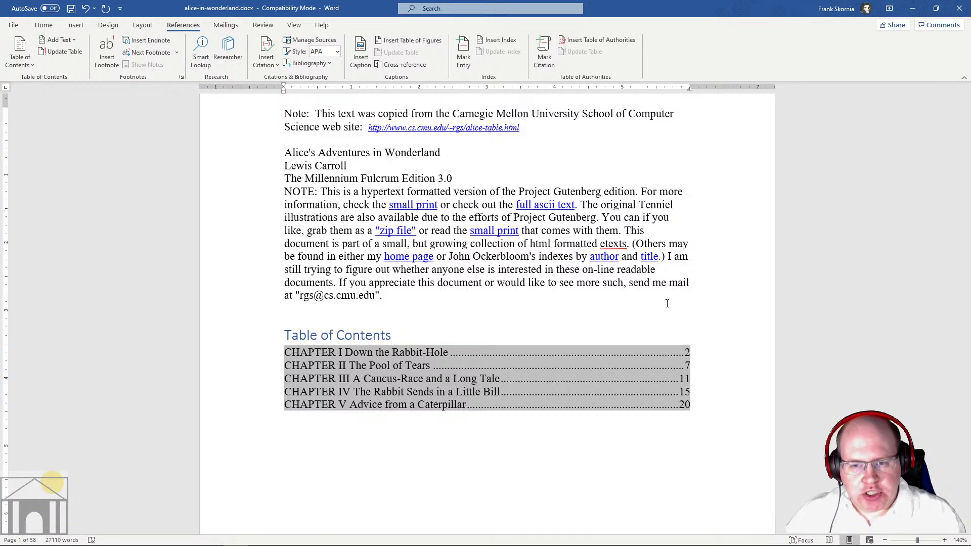
# - Check which page the "CHAPTER II The Pool of Tears" heading starts on against its table of contents entry
pyautogui.scroll(-8, 493, 247)
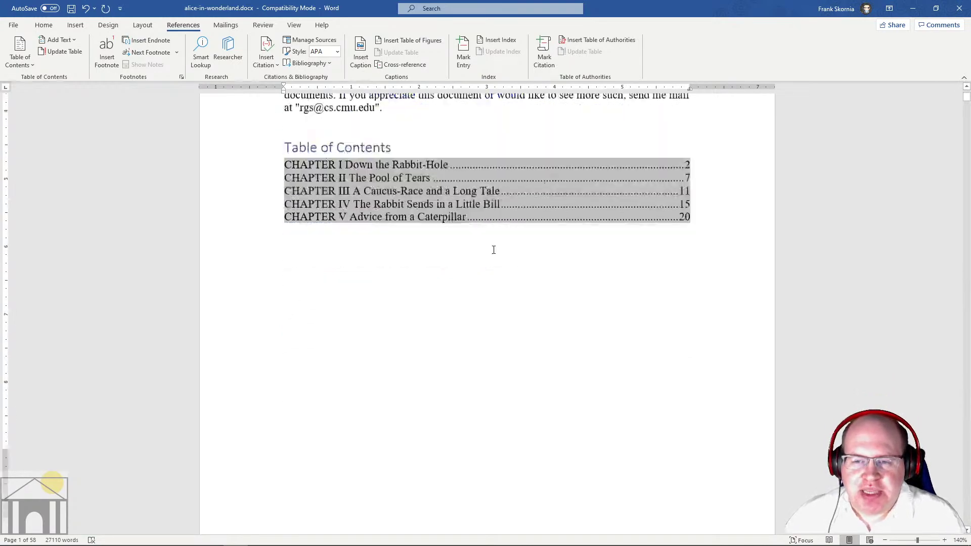
pyautogui.scroll(-15, 489, 243)
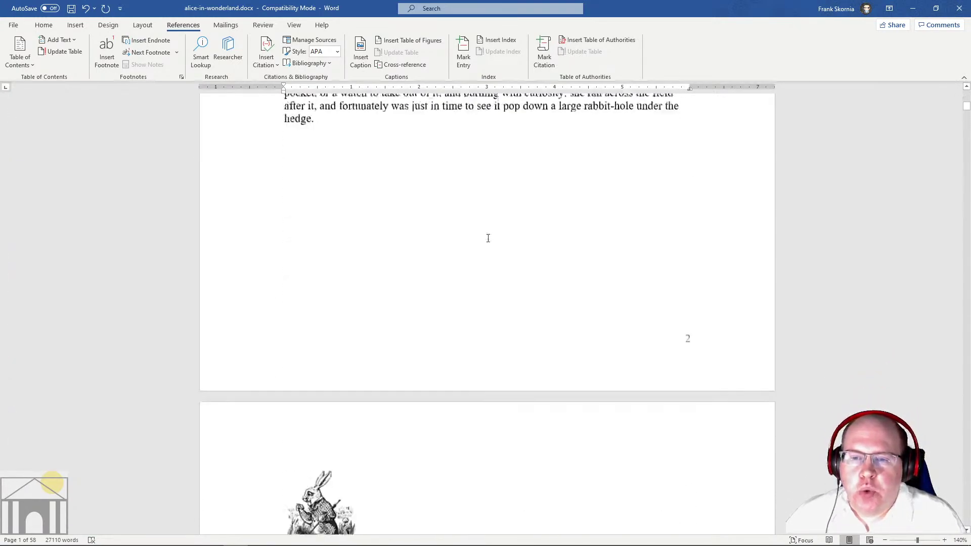
pyautogui.scroll(-15, 484, 238)
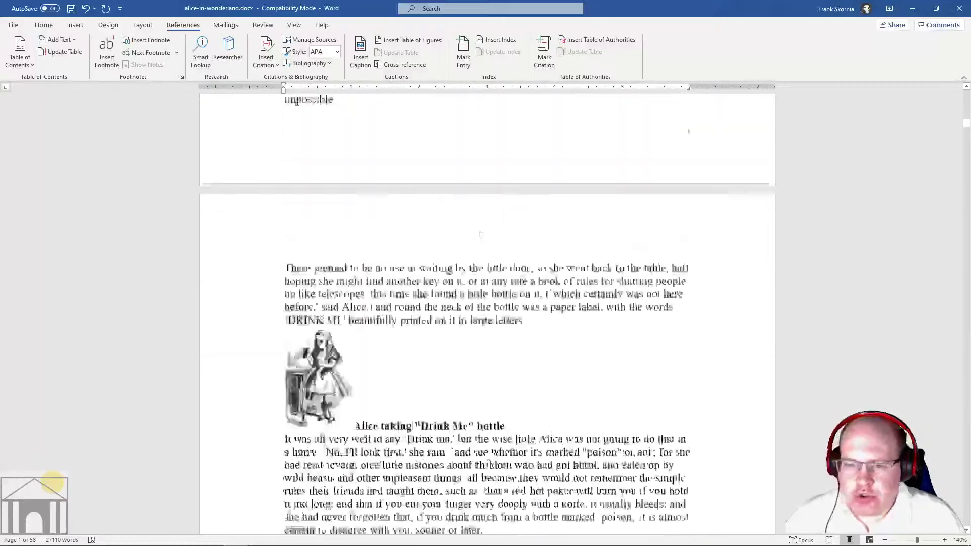
pyautogui.scroll(-10, 480, 237)
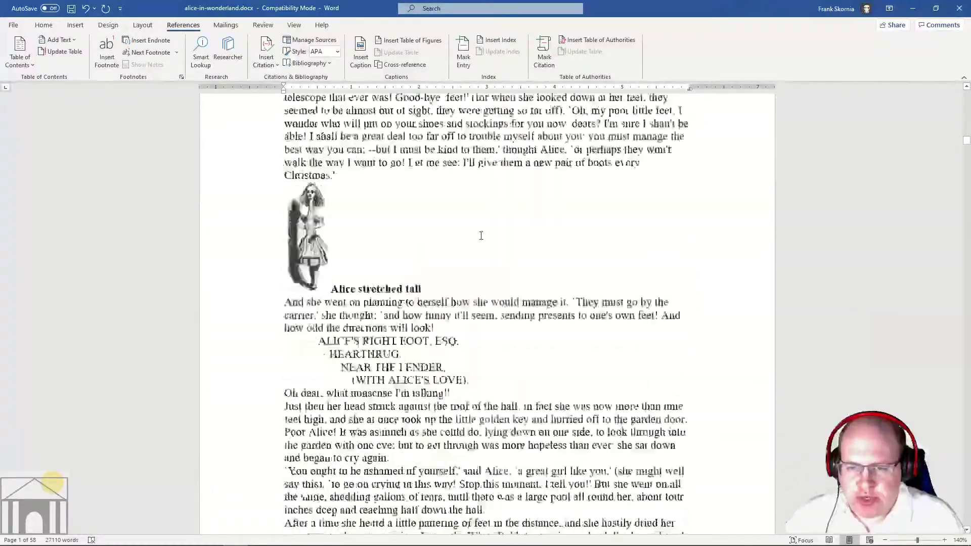
pyautogui.scroll(4, 480, 237)
pyautogui.scroll(-3, 481, 236)
pyautogui.click(434, 170)
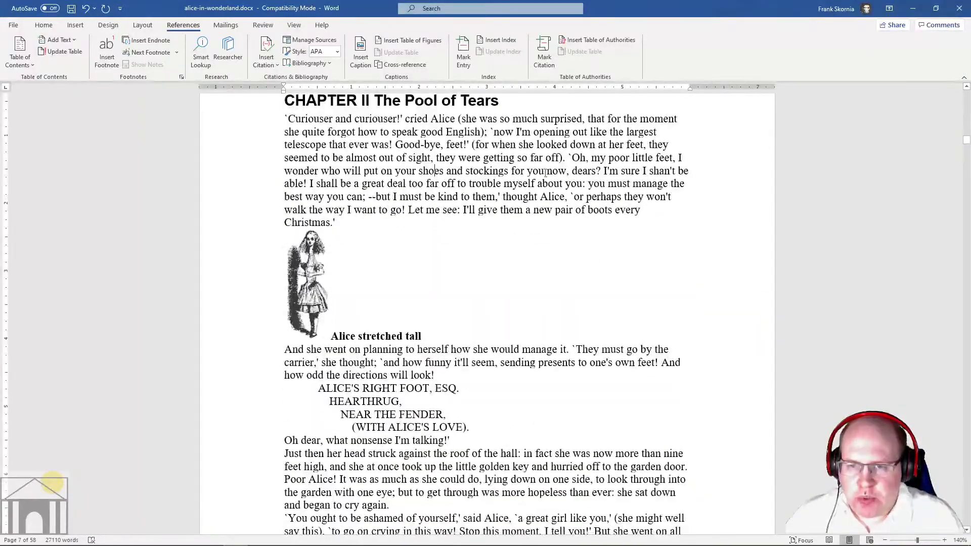
pyautogui.scroll(4, 368, 253)
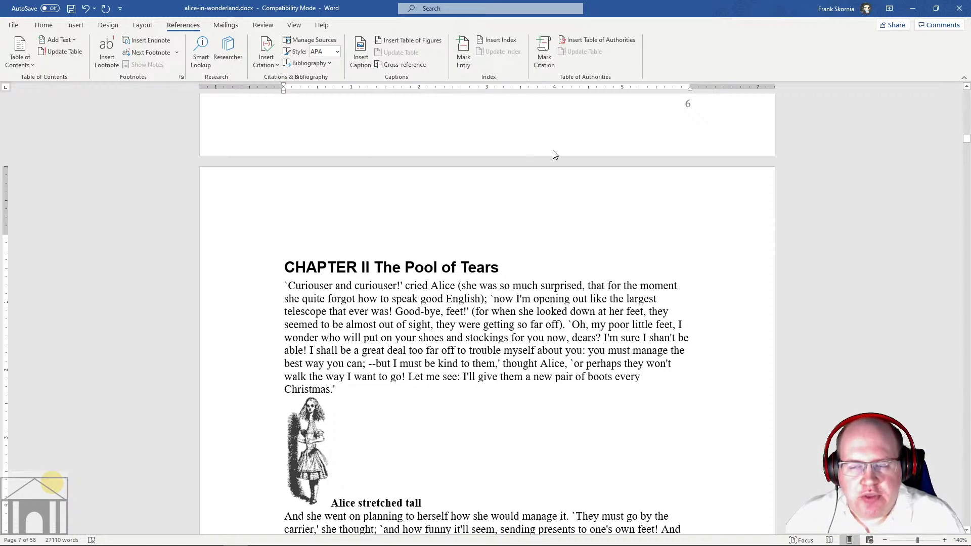
# - Format the section containing the "CHAPTER II The Pool of Tears" heading in two columns
pyautogui.scroll(-2, 473, 245)
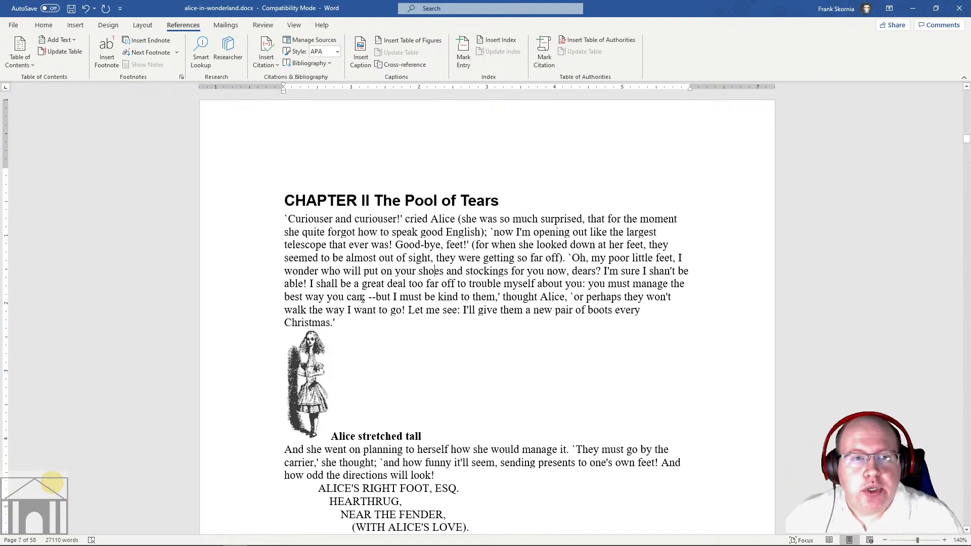
pyautogui.click(149, 26)
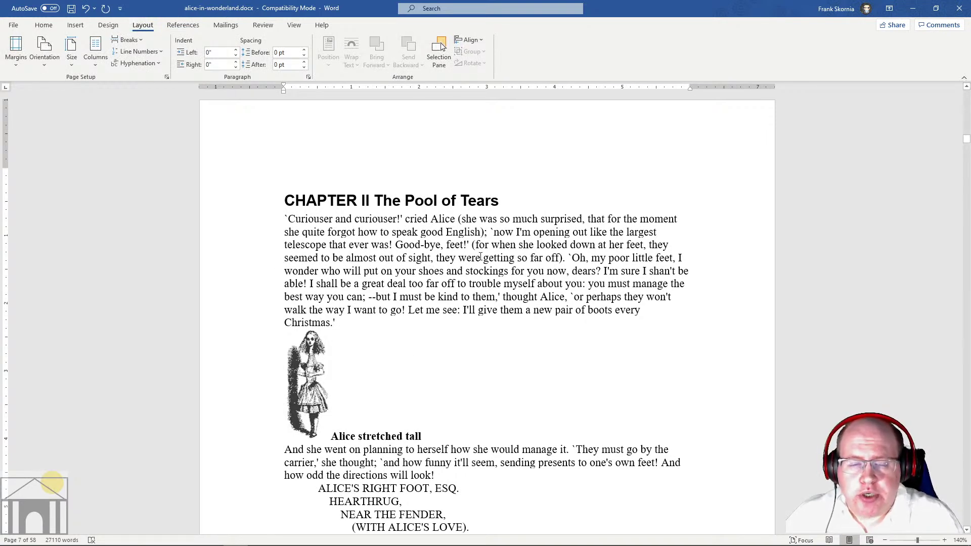
pyautogui.click(96, 61)
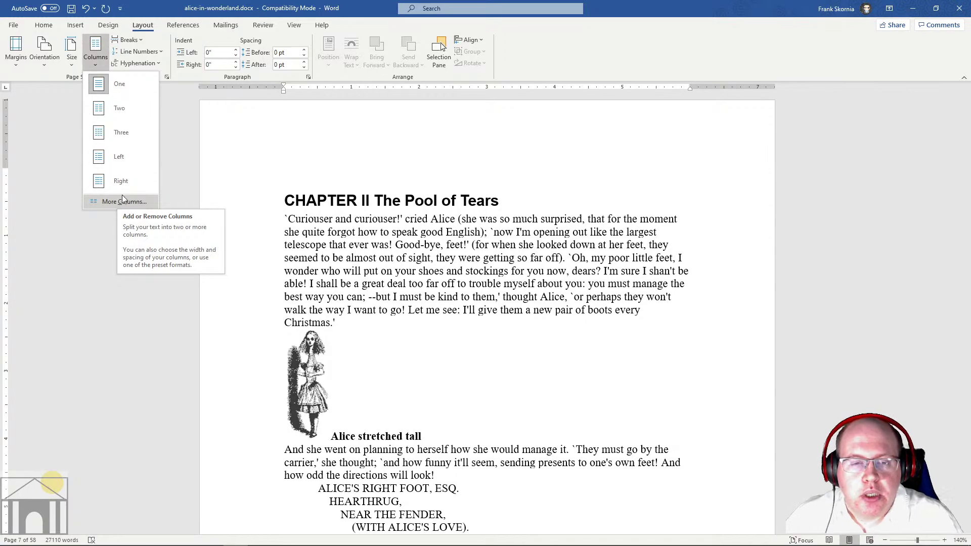
pyautogui.click(126, 110)
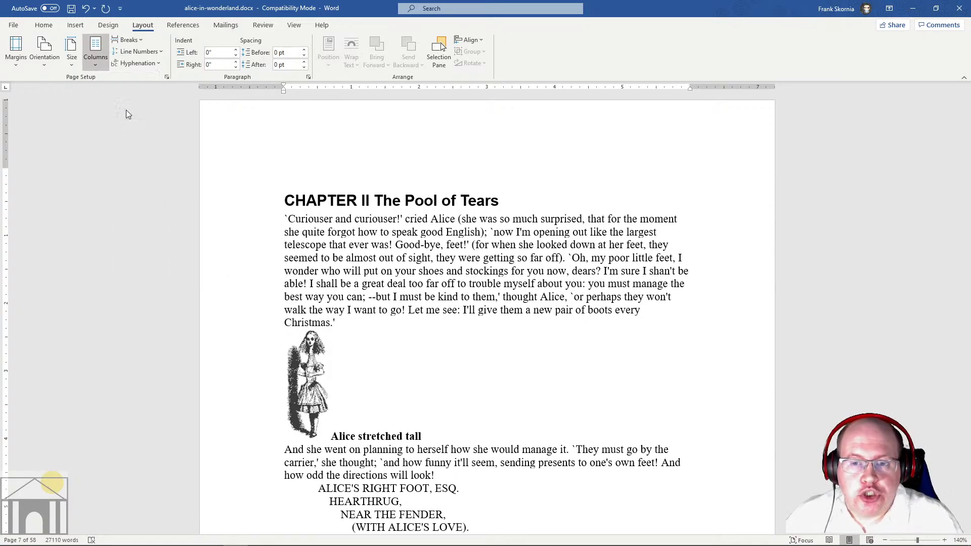
# - Examine where the two-column layout begins, comparing the text before the Chapter II heading with the text below it
pyautogui.scroll(10, 378, 248)
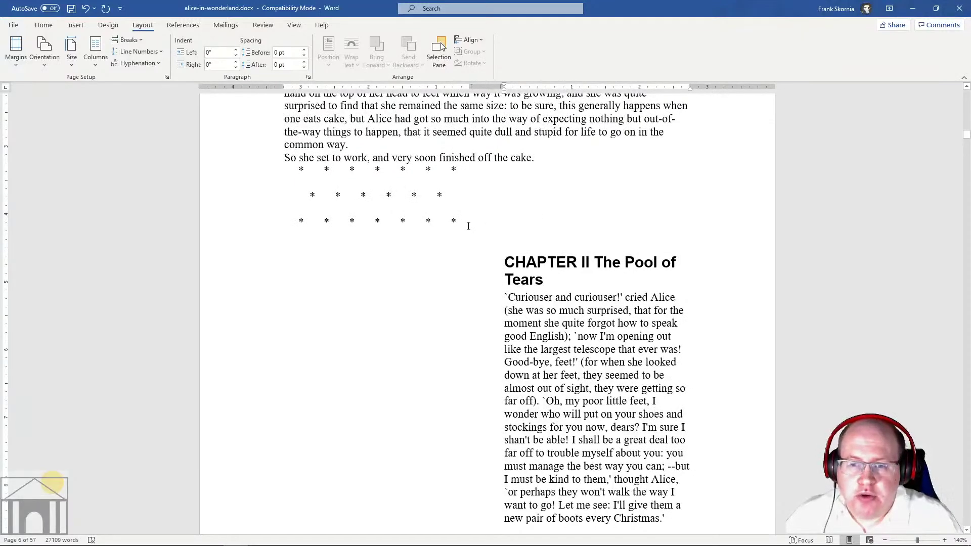
pyautogui.click(468, 226)
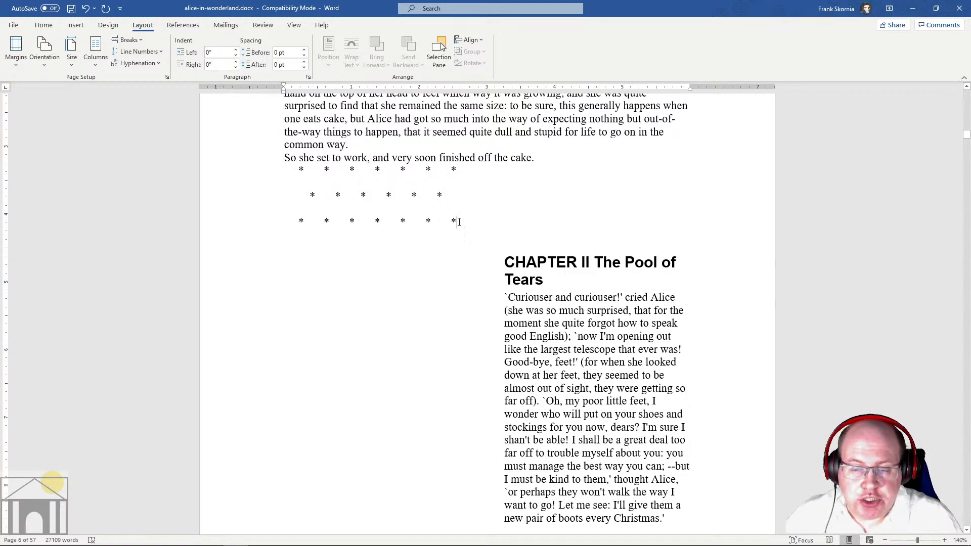
pyautogui.scroll(-3, 456, 227)
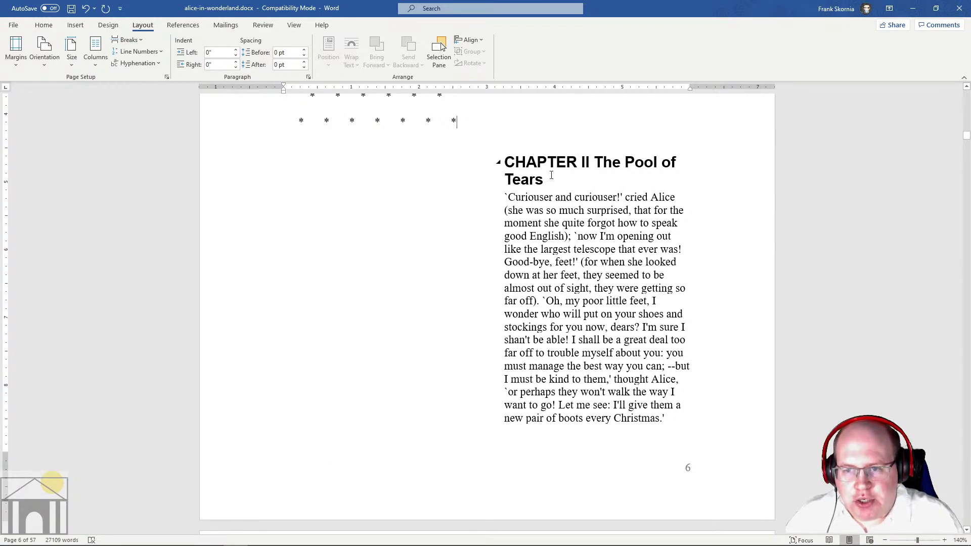
pyautogui.scroll(-5, 583, 163)
pyautogui.scroll(10, 583, 208)
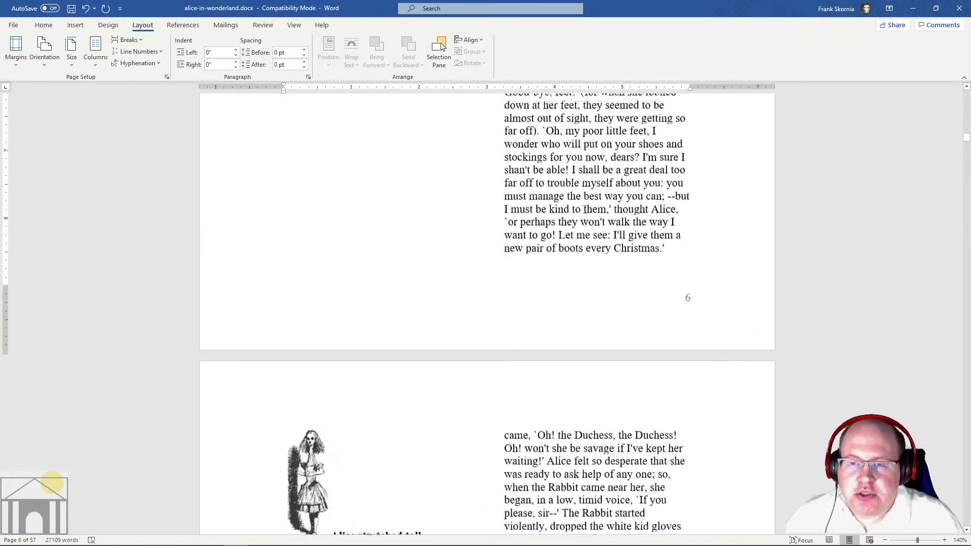
pyautogui.scroll(15, 583, 208)
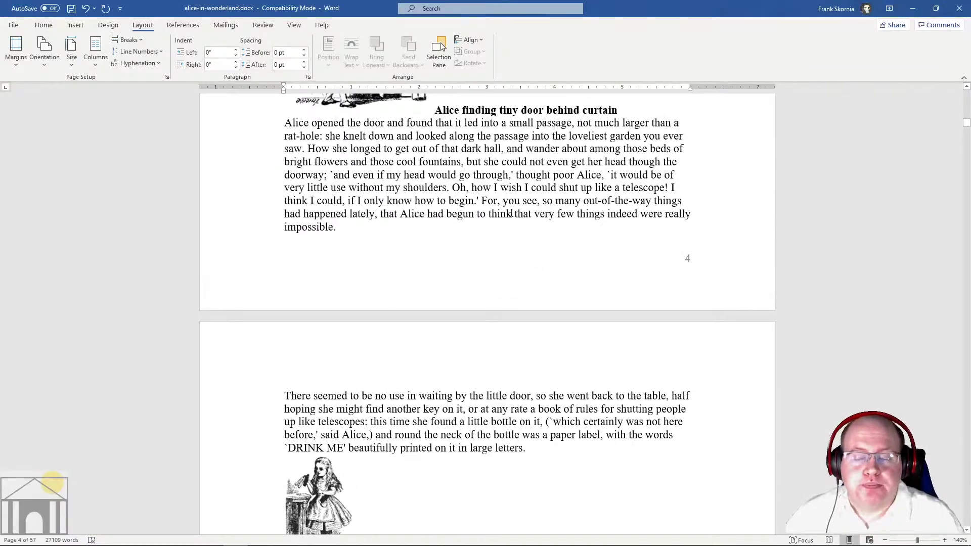
pyautogui.scroll(-15, 510, 213)
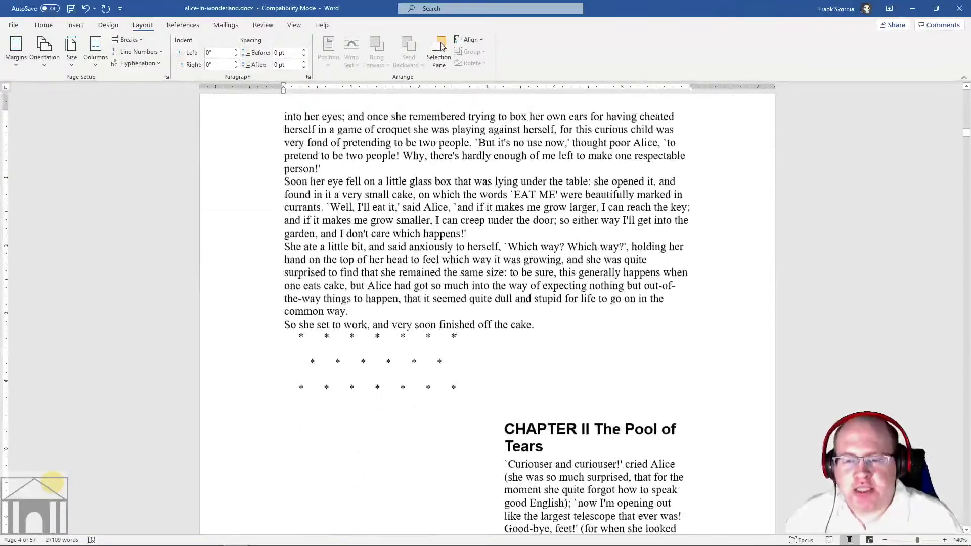
pyautogui.click(454, 385)
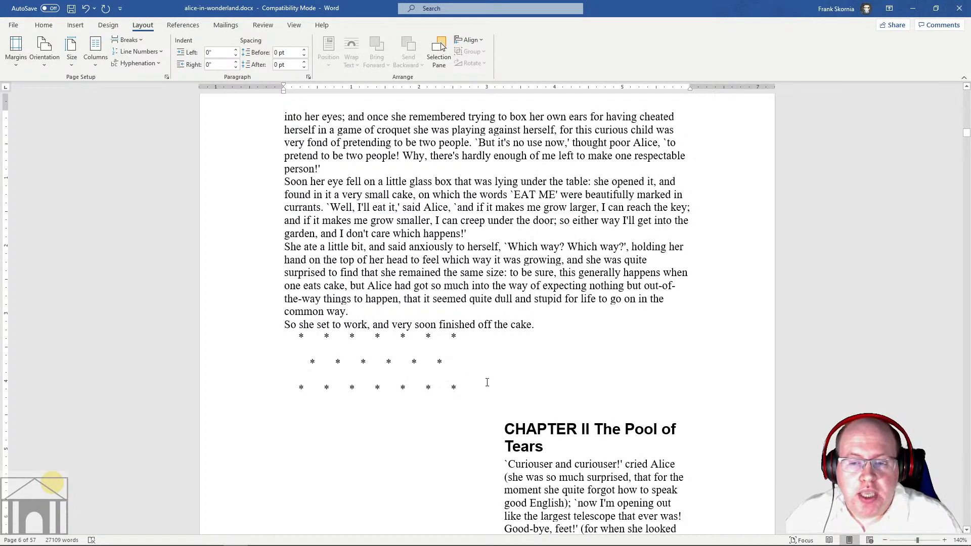
# - Follow the two-column layout through Chapter II and examine where it ends around the "CHAPTER III A Caucus-Race and a Long Tale" heading
pyautogui.scroll(-10, 585, 377)
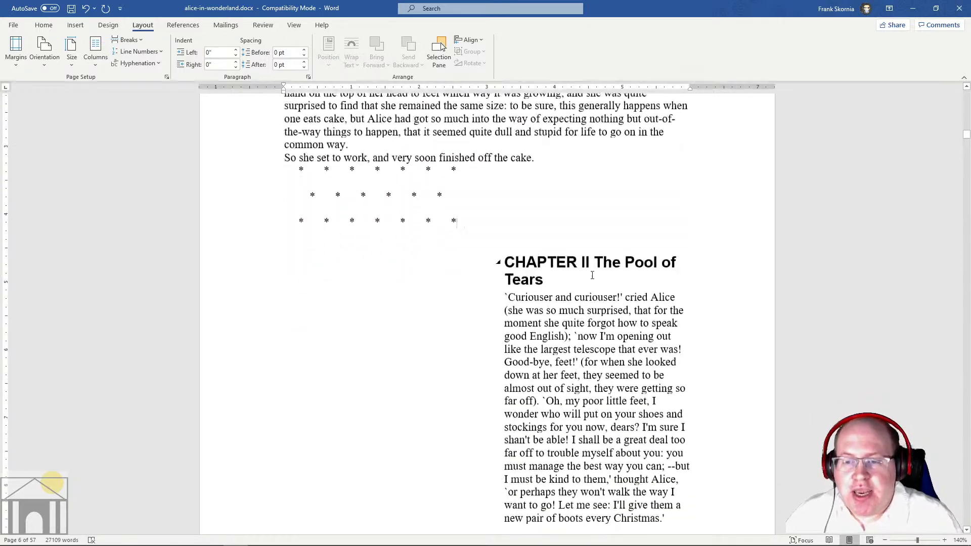
pyautogui.scroll(-10, 589, 275)
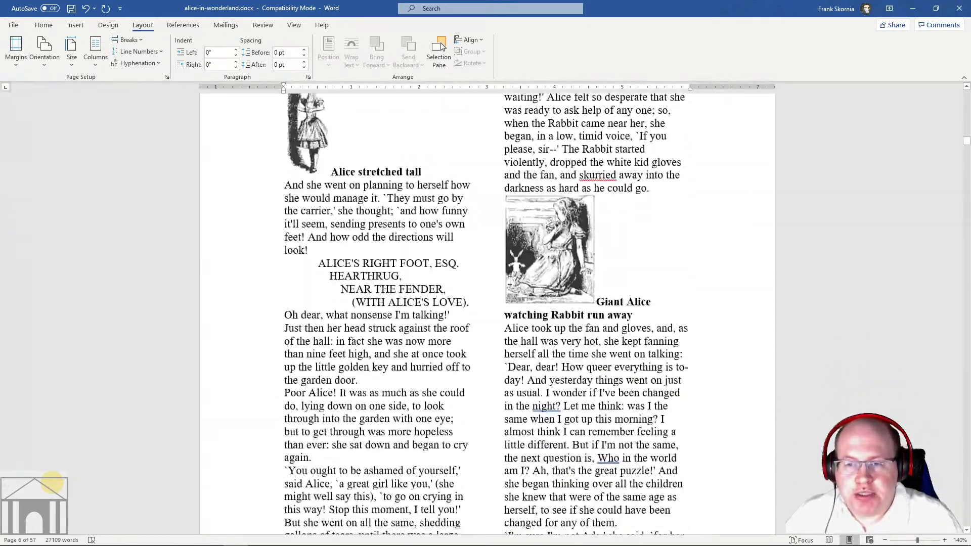
pyautogui.scroll(-10, 508, 280)
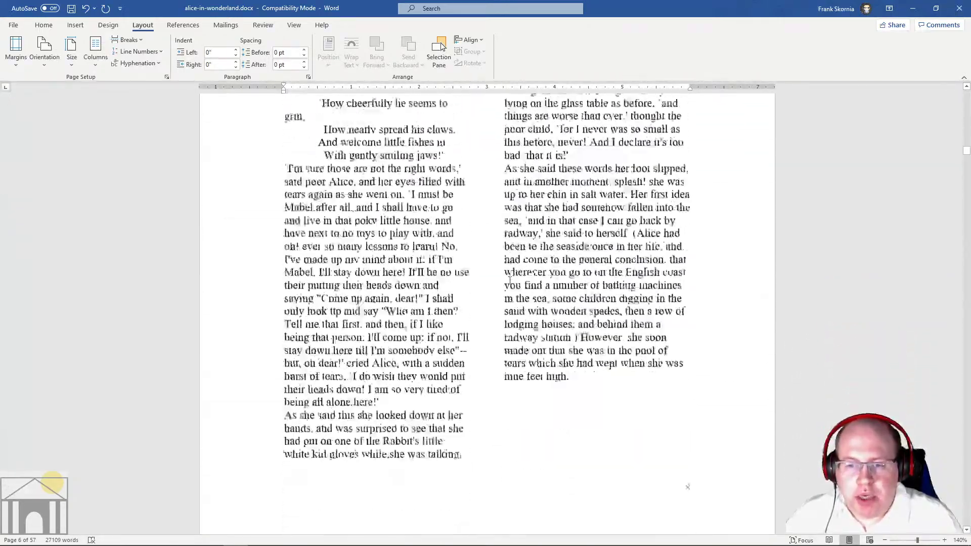
pyautogui.scroll(-15, 510, 281)
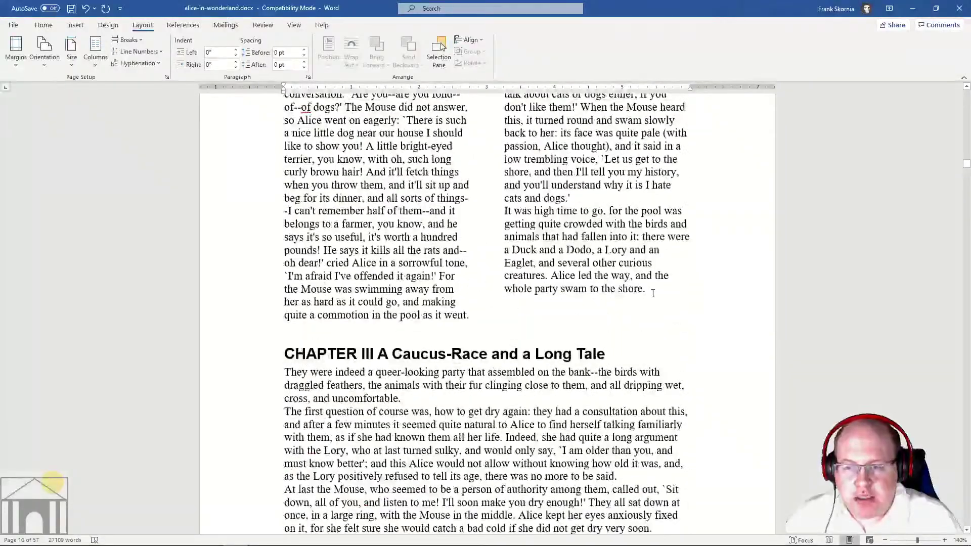
pyautogui.click(651, 293)
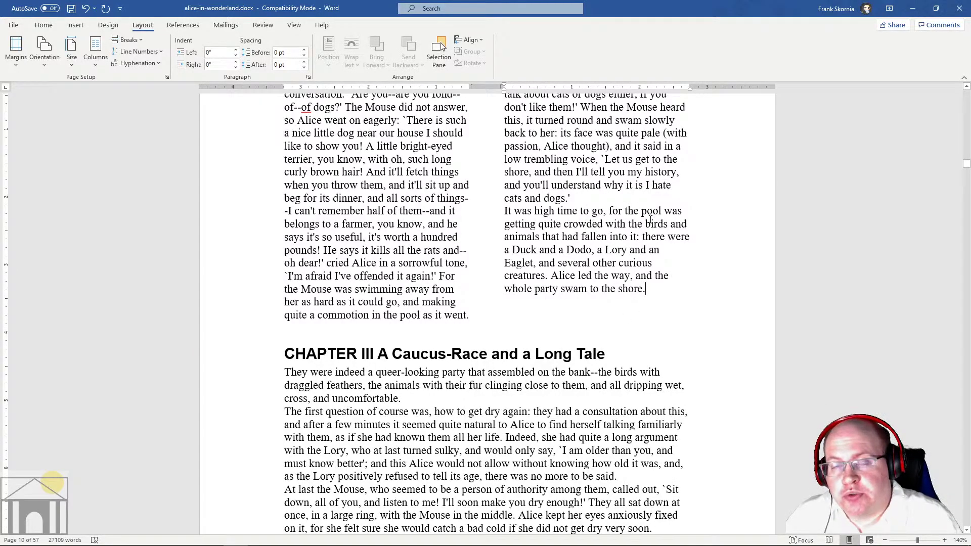
pyautogui.scroll(-14, 535, 382)
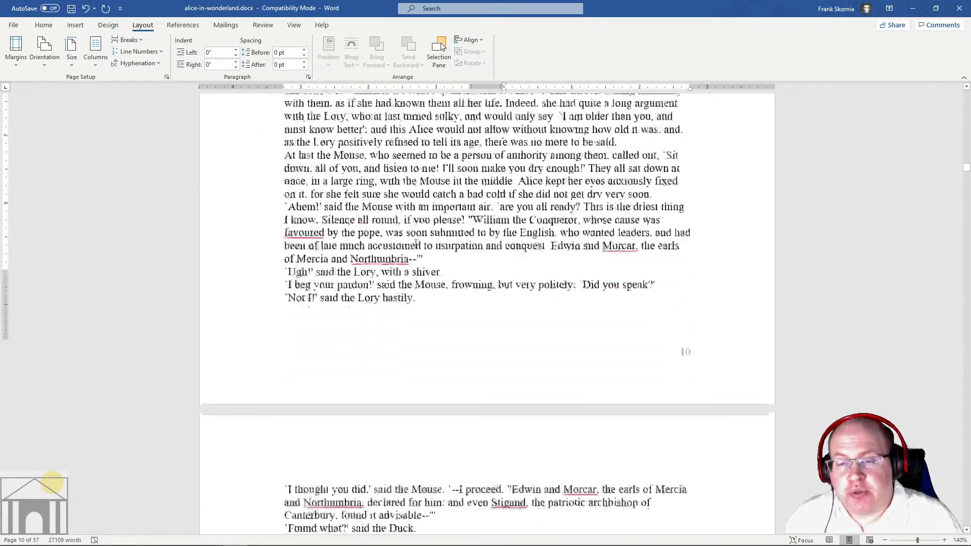
pyautogui.scroll(-9, 416, 242)
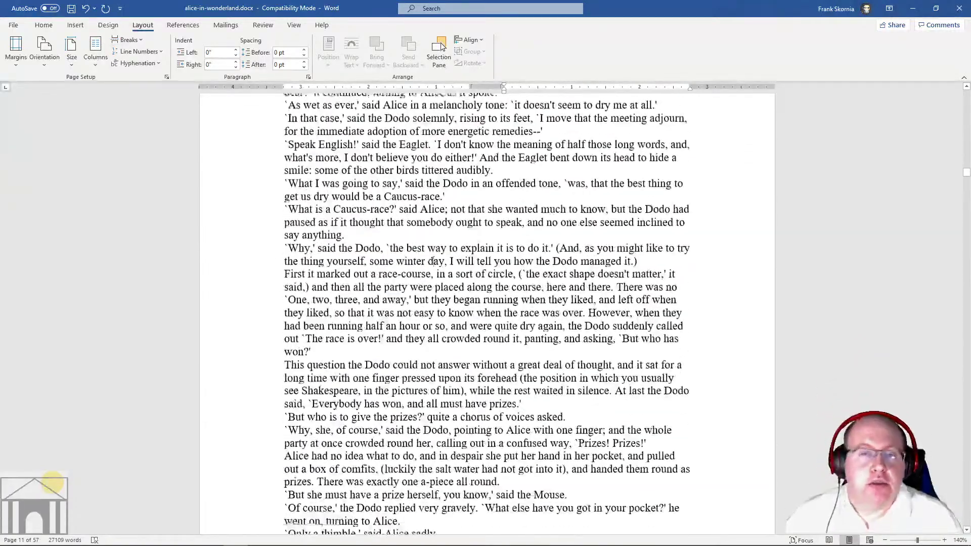
pyautogui.scroll(-6, 435, 275)
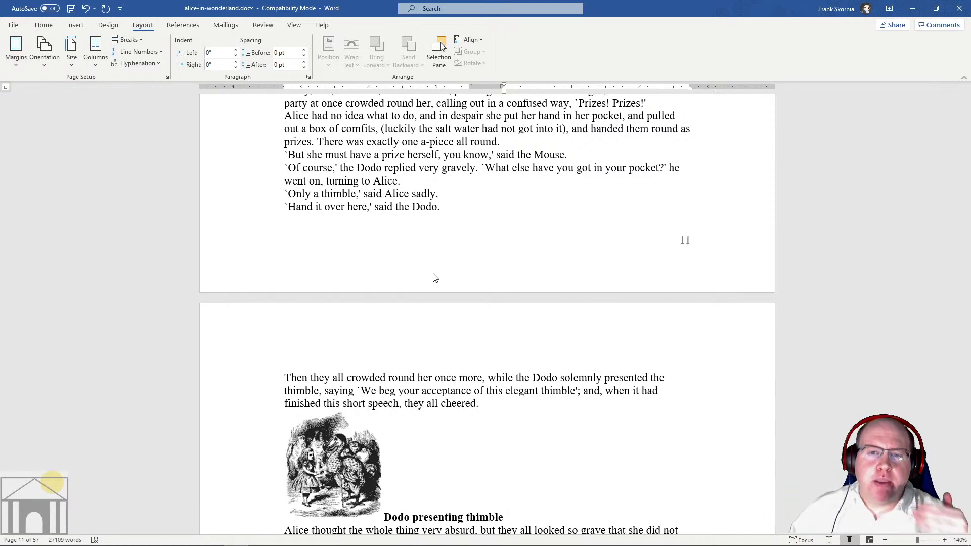
# - Return to page 9 and compare the two text columns around the "Alice with Mouse in pool of tears" picture
pyautogui.scroll(20, 422, 320)
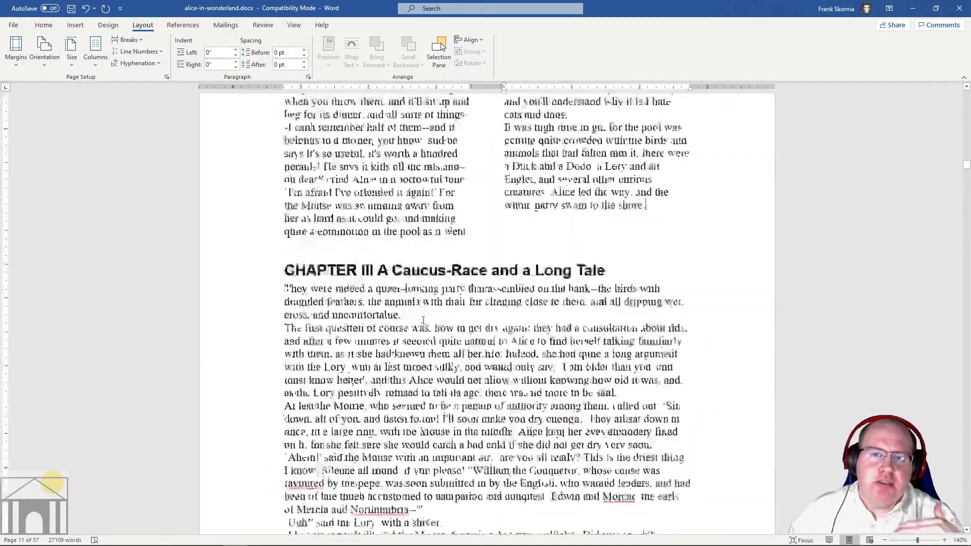
pyautogui.scroll(20, 422, 319)
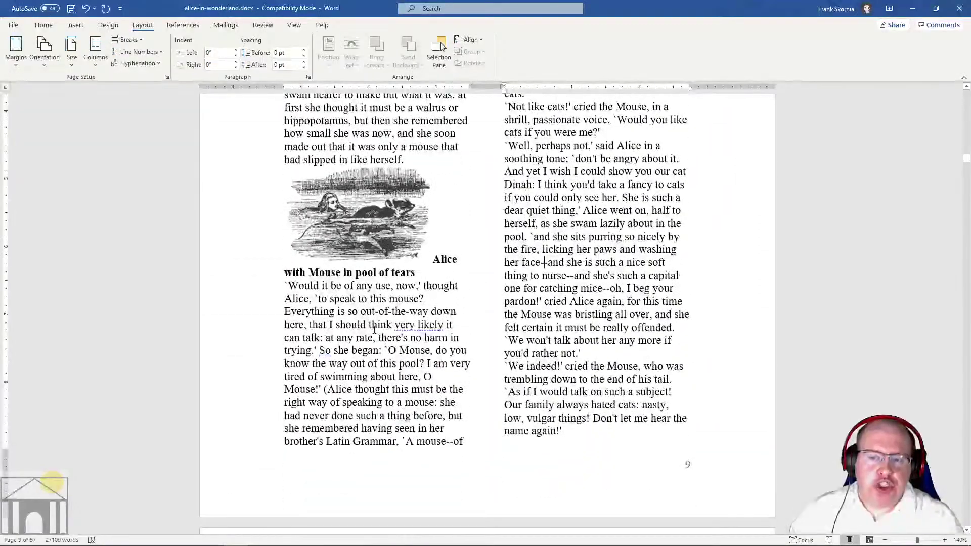
pyautogui.press('Down')
pyautogui.press('Down')
pyautogui.press('Down')
pyautogui.press('Down')
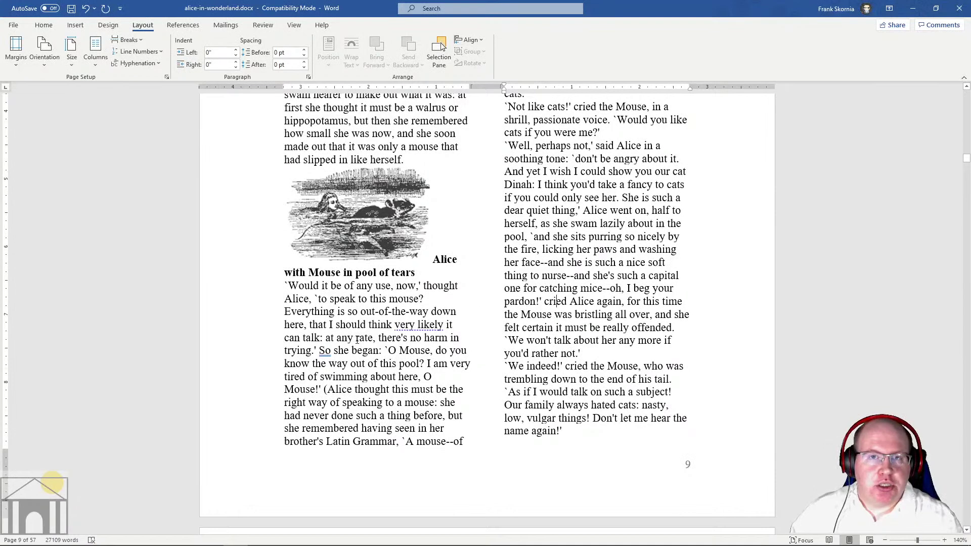
pyautogui.click(397, 324)
pyautogui.click(568, 301)
pyautogui.click(395, 324)
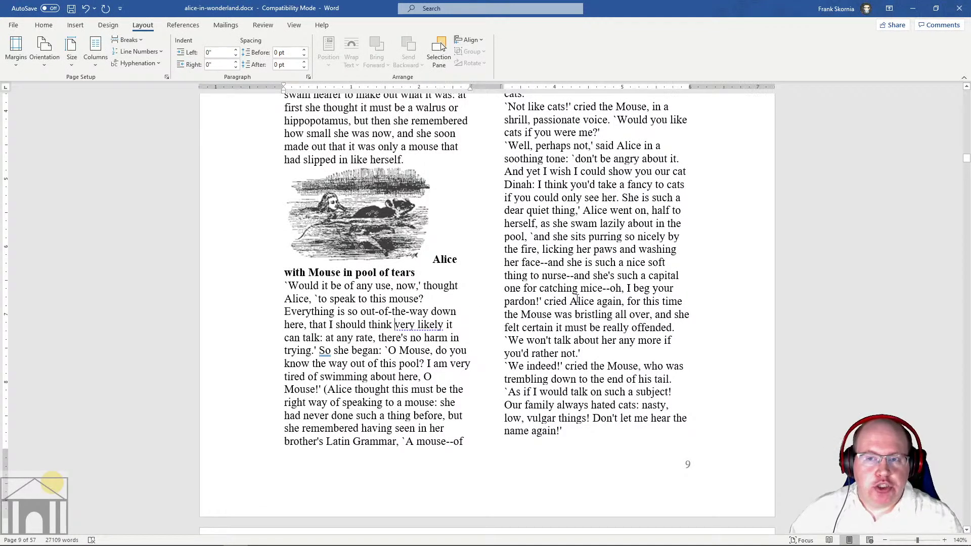
pyautogui.click(251, 351)
pyautogui.click(617, 301)
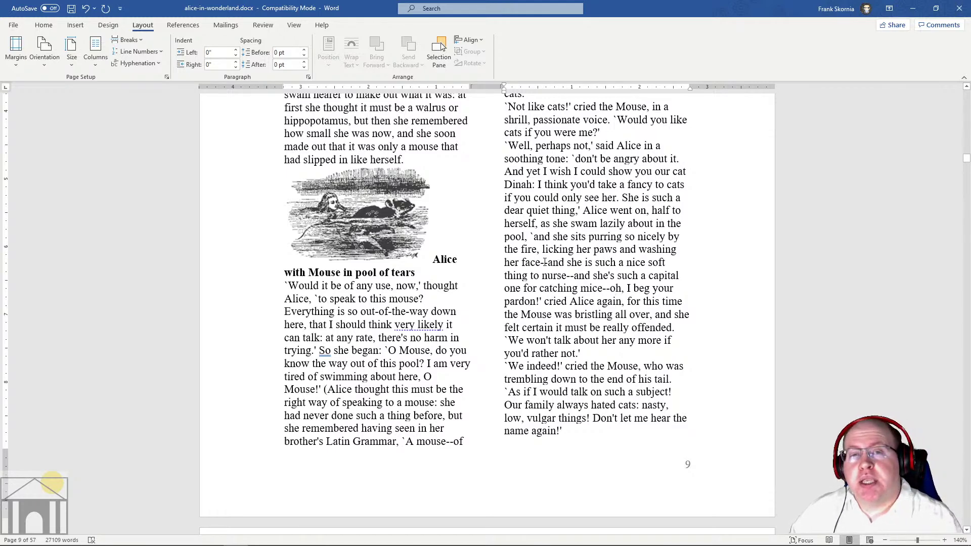
# - Change the page orientation of the two-column Chapter II section to landscape
pyautogui.scroll(1, 545, 263)
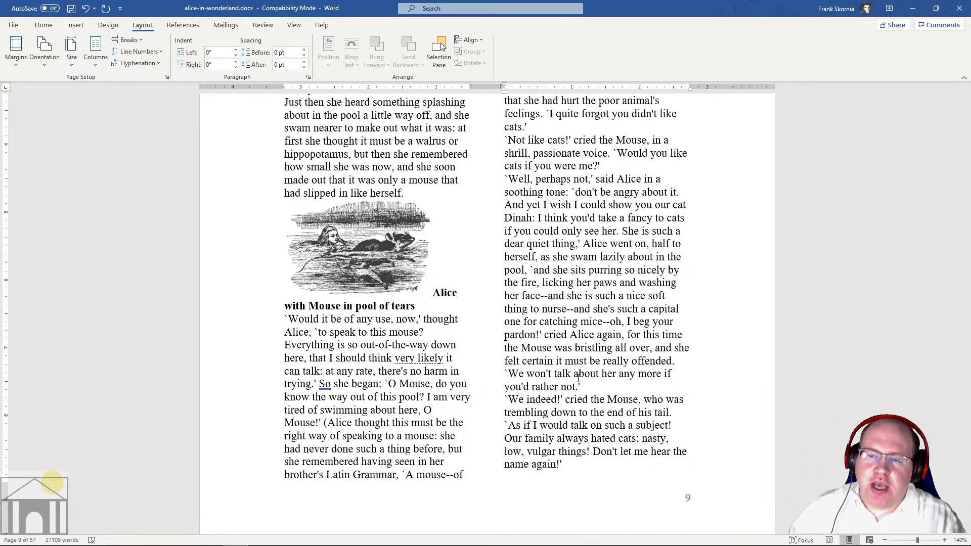
pyautogui.scroll(9, 473, 384)
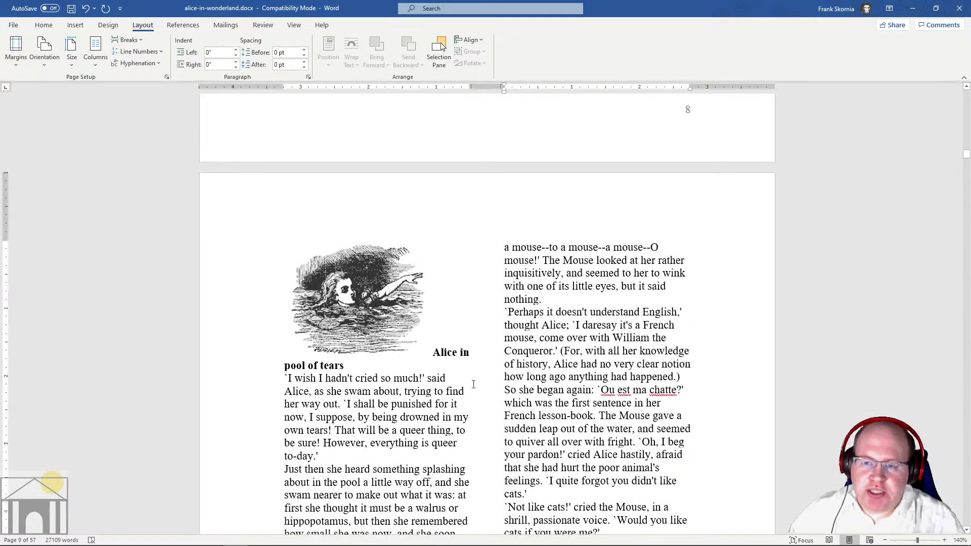
pyautogui.click(43, 51)
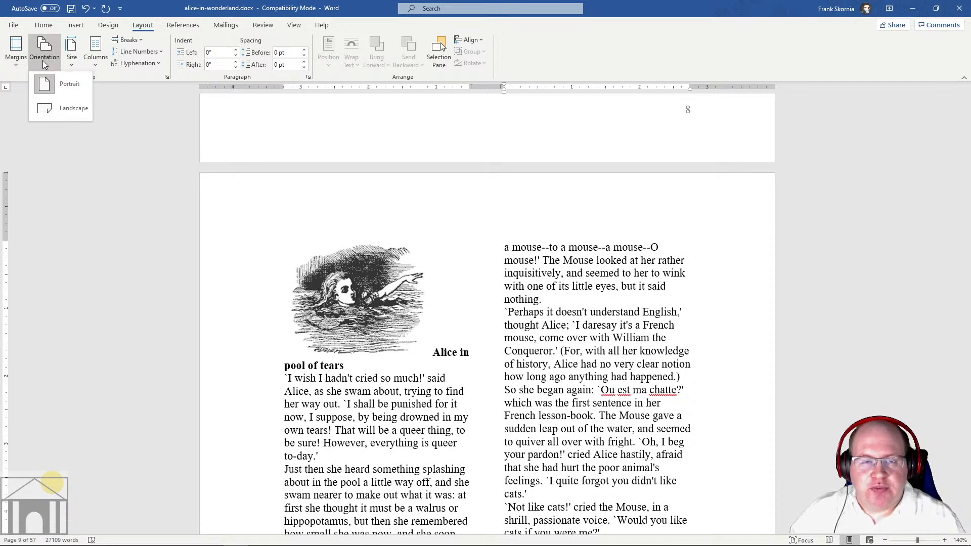
pyautogui.click(47, 109)
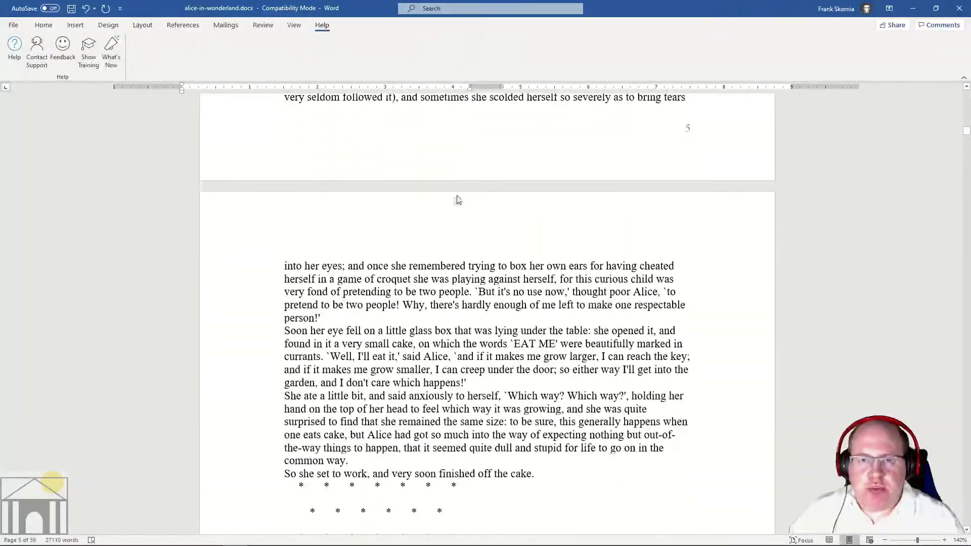
# - Examine the change from portrait to landscape between pages 6 and 7, where the Chapter II section starts
pyautogui.click(77, 27)
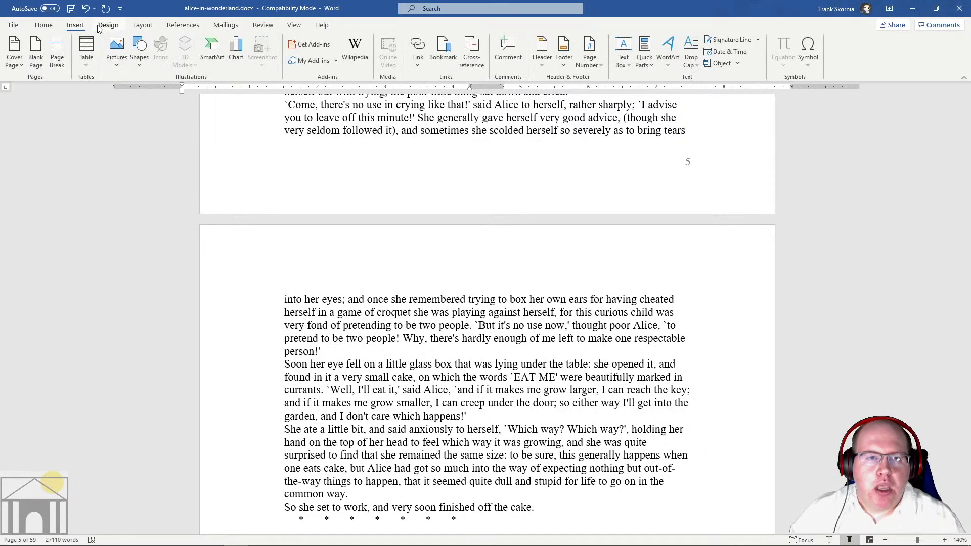
pyautogui.click(143, 24)
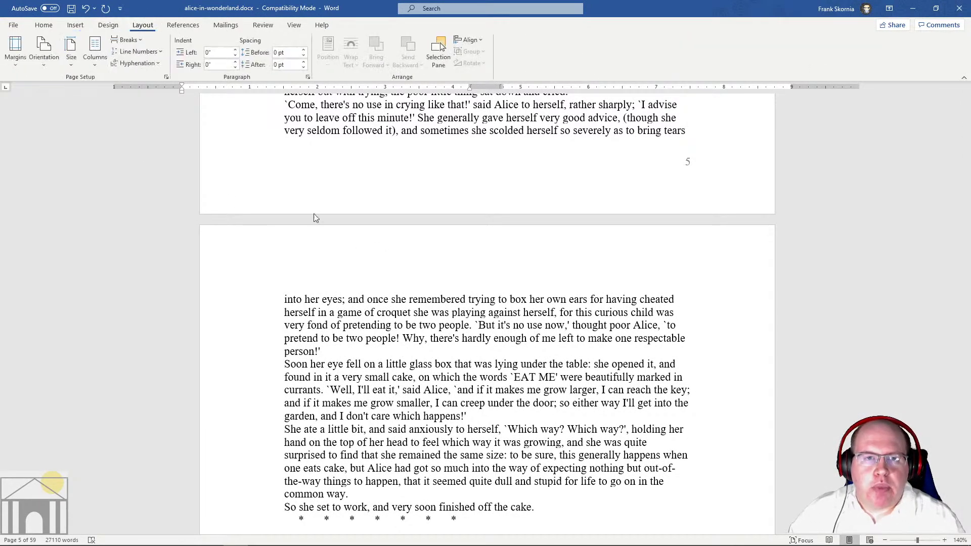
pyautogui.scroll(4, 314, 217)
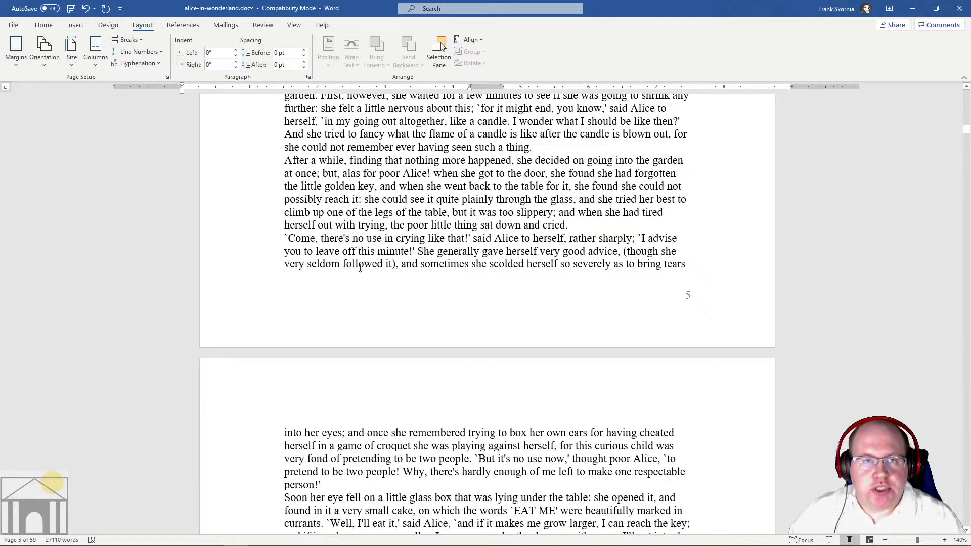
pyautogui.scroll(-20, 506, 321)
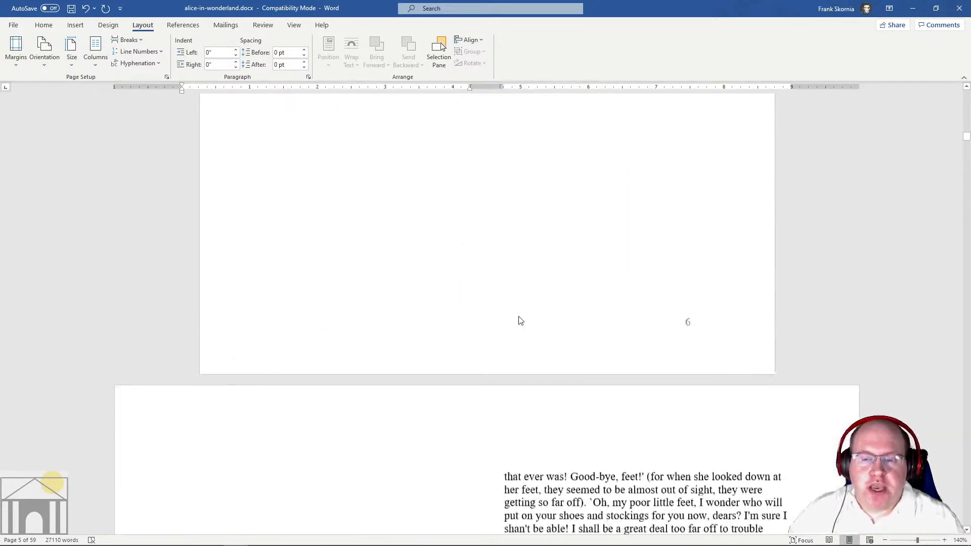
pyautogui.scroll(-8, 520, 321)
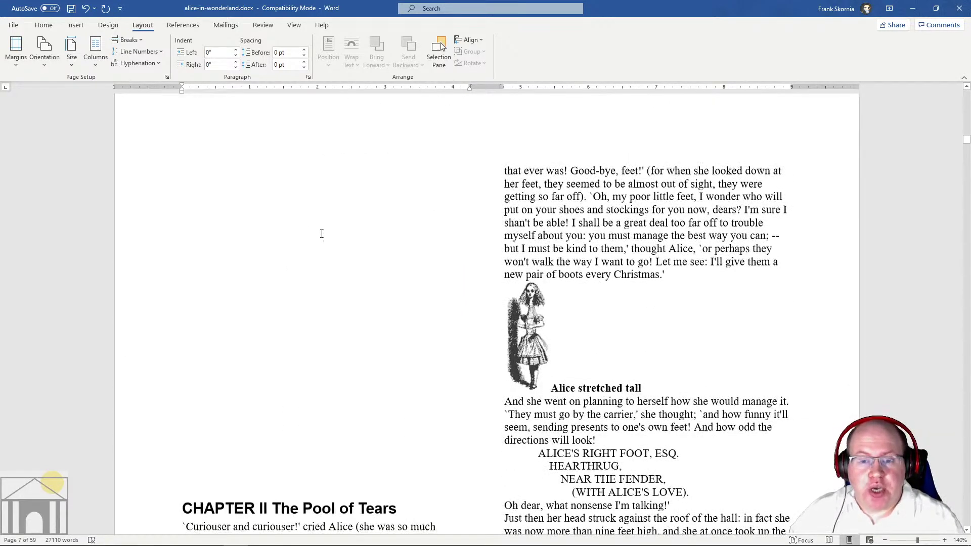
pyautogui.scroll(-4, 322, 233)
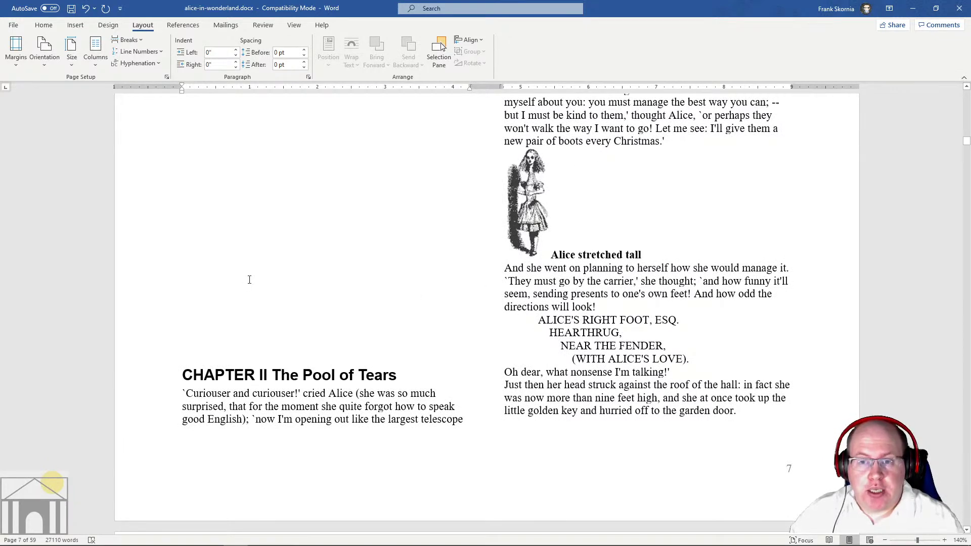
pyautogui.scroll(5, 249, 279)
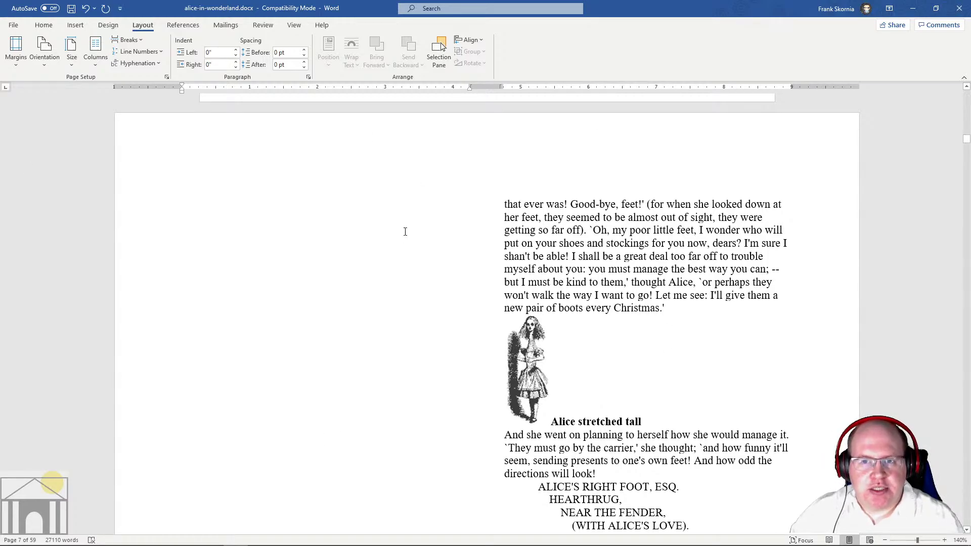
# - Format the section starting at the "CHAPTER III A Caucus-Race and a Long Tale" heading in three columns
pyautogui.scroll(-15, 590, 179)
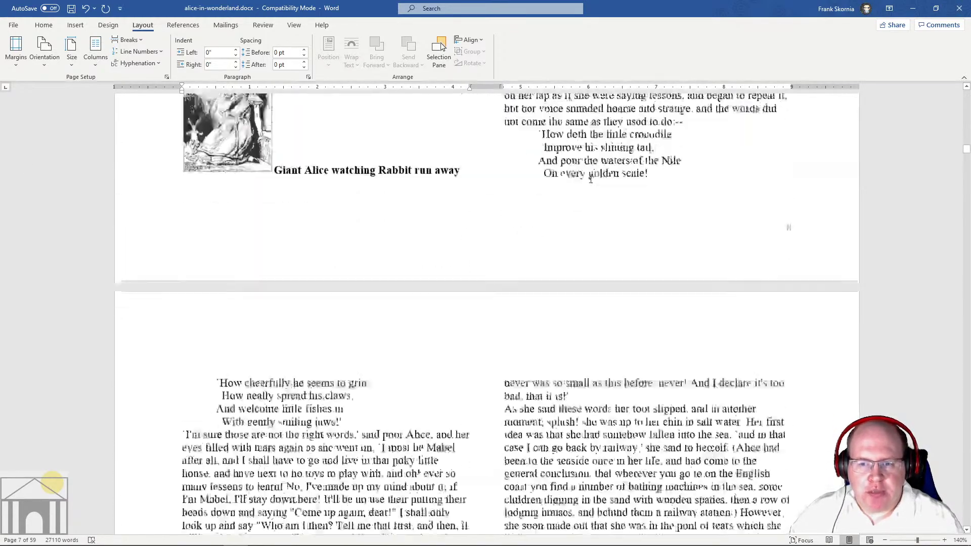
pyautogui.scroll(-20, 590, 179)
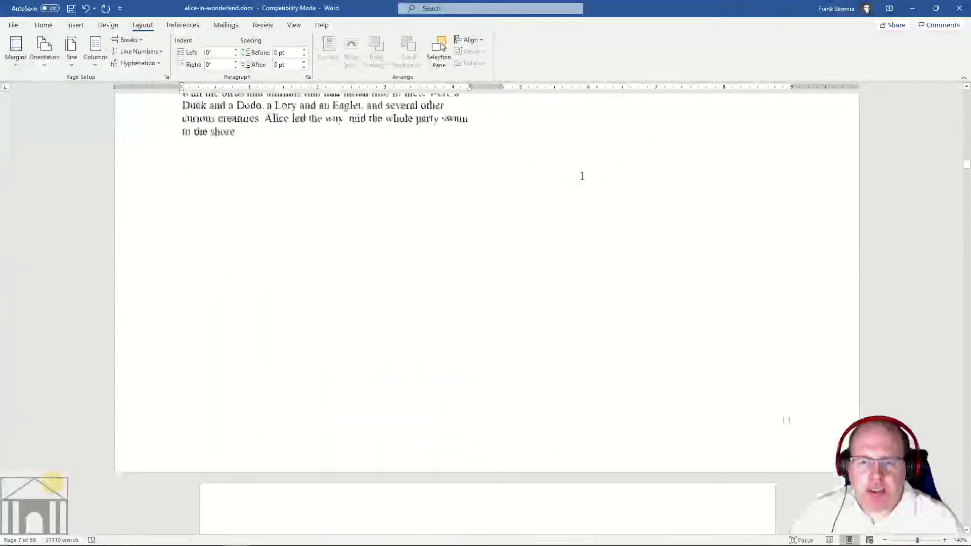
pyautogui.scroll(-5, 582, 176)
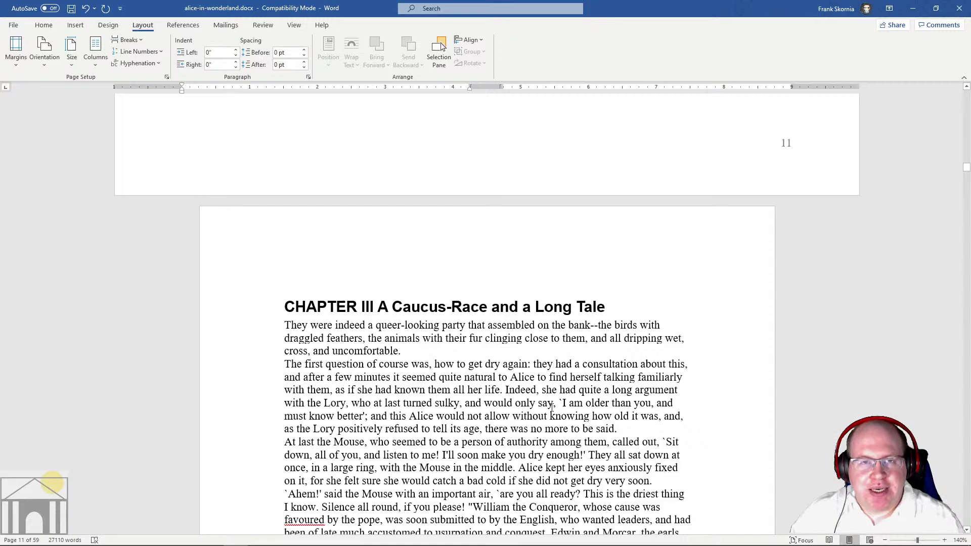
pyautogui.click(499, 404)
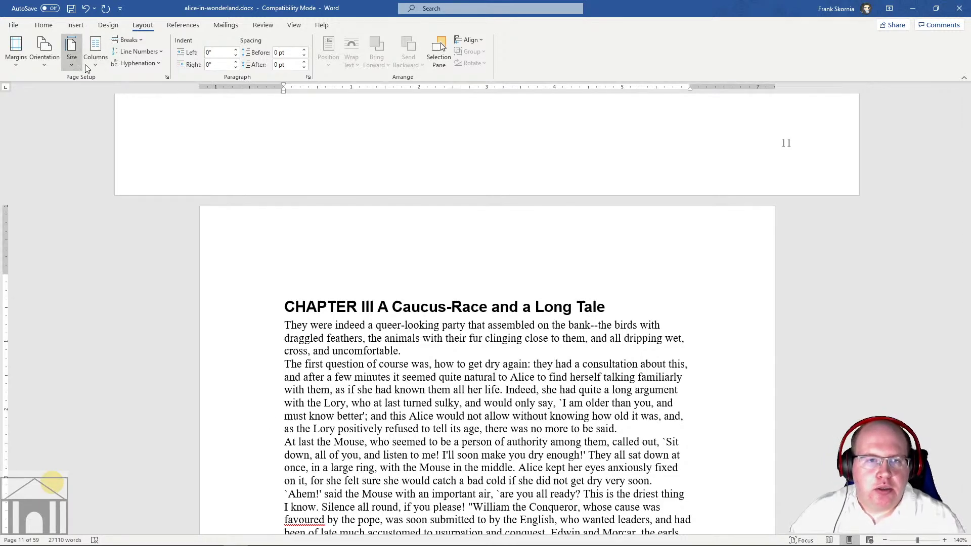
pyautogui.click(96, 50)
pyautogui.click(113, 142)
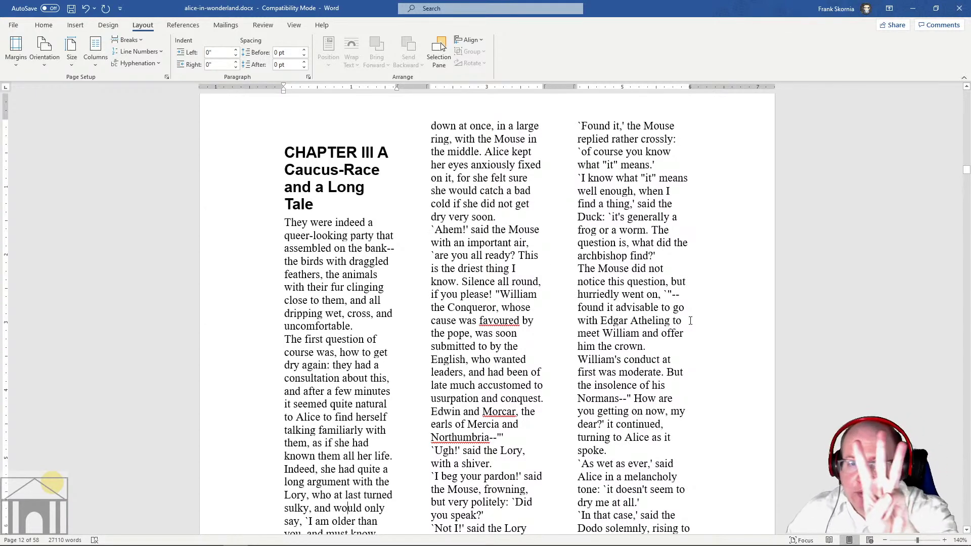
# - Compare the landscape two-column end of Chapter II on page 11 with the portrait three-column start of Chapter III
pyautogui.scroll(3, 804, 334)
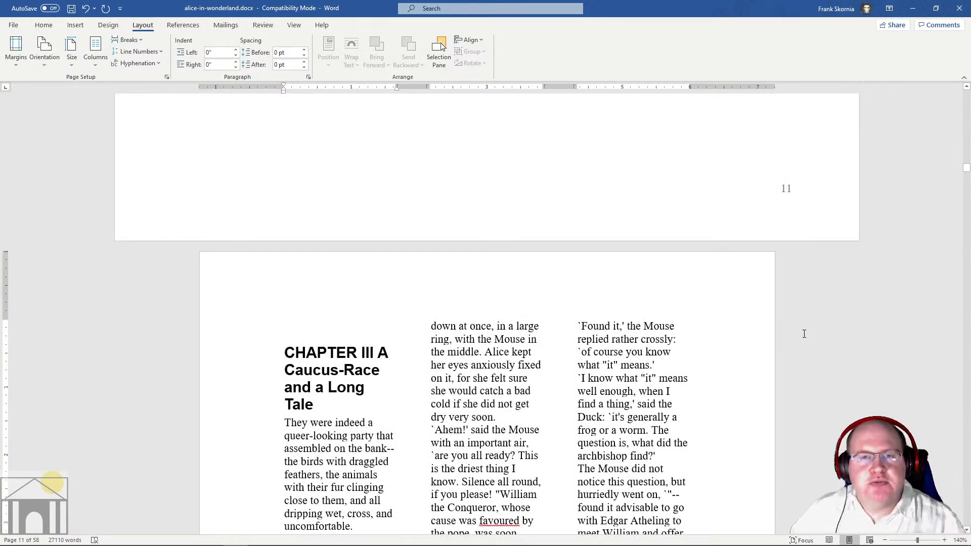
pyautogui.scroll(7, 848, 354)
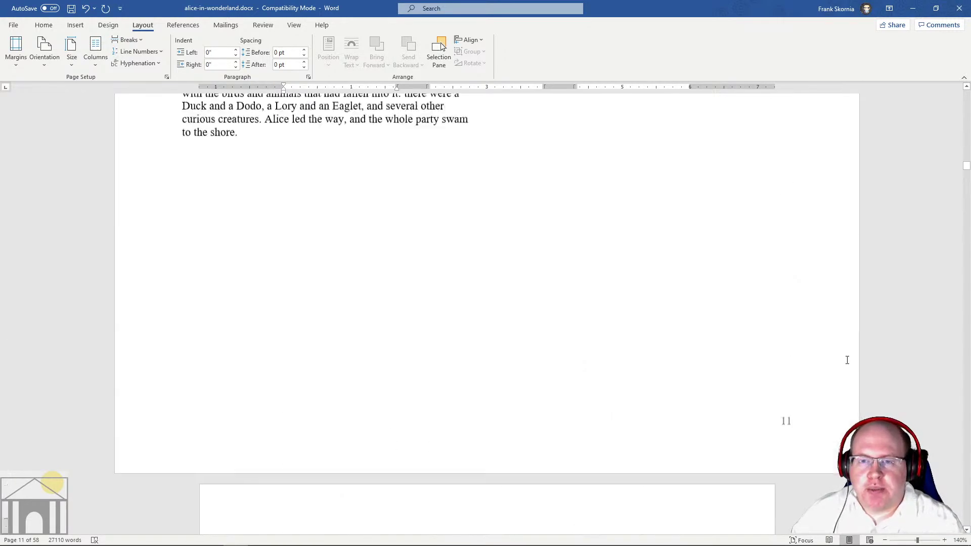
pyautogui.scroll(-2, 561, 299)
pyautogui.scroll(-9, 561, 300)
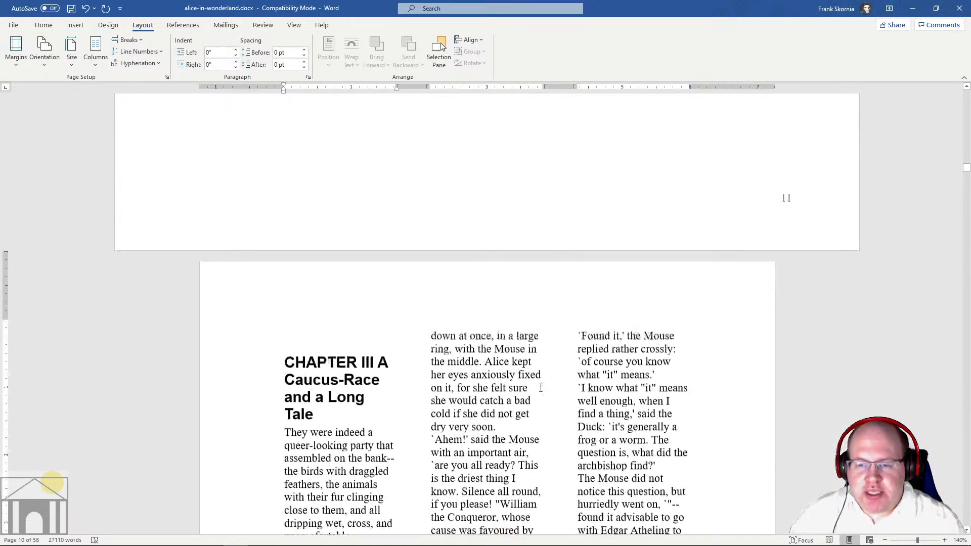
pyautogui.scroll(-1, 431, 411)
pyautogui.scroll(3, 455, 323)
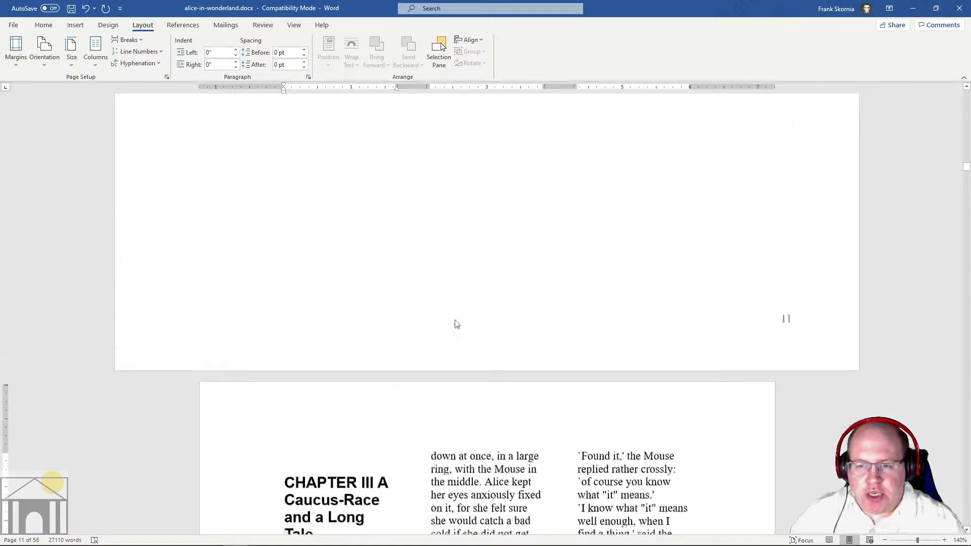
pyautogui.scroll(-3, 574, 435)
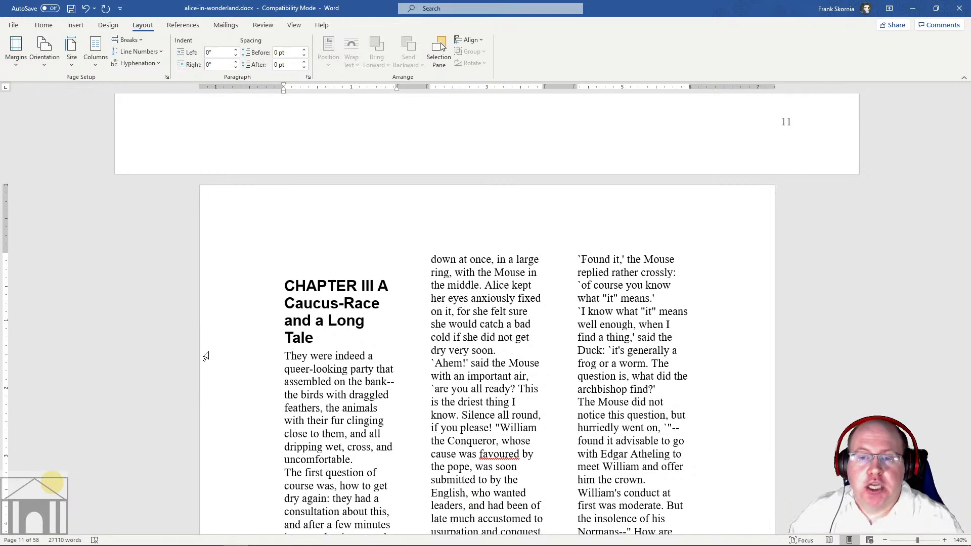
# - Follow the three-column layout through Chapter III and examine where it ends around the "CHAPTER IV The Rabbit Sends in a Little Bill" heading
pyautogui.scroll(-20, 227, 357)
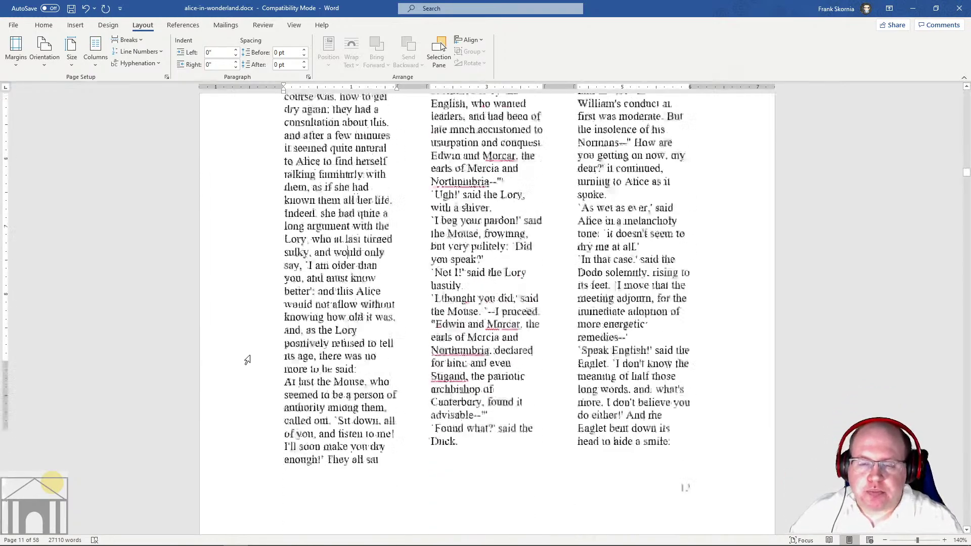
pyautogui.scroll(-20, 248, 359)
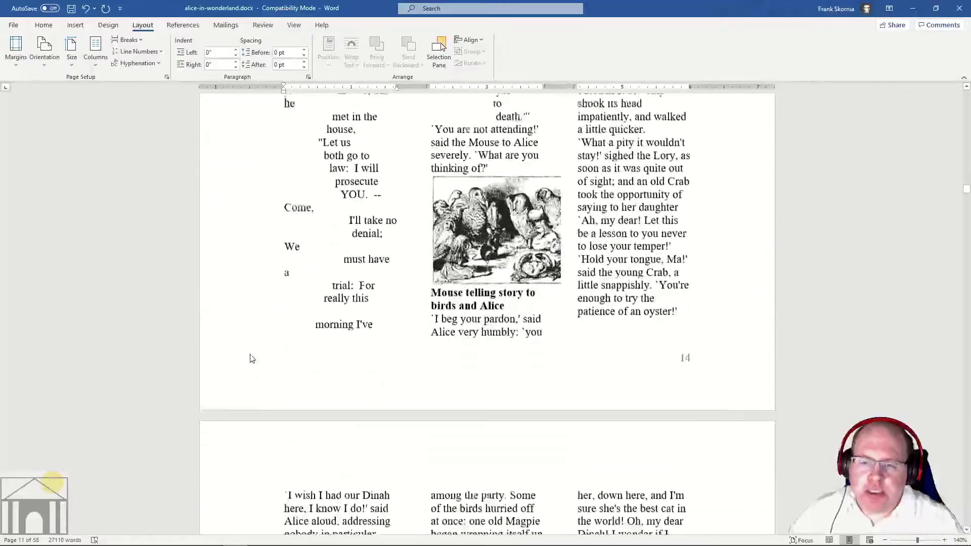
pyautogui.scroll(10, 246, 356)
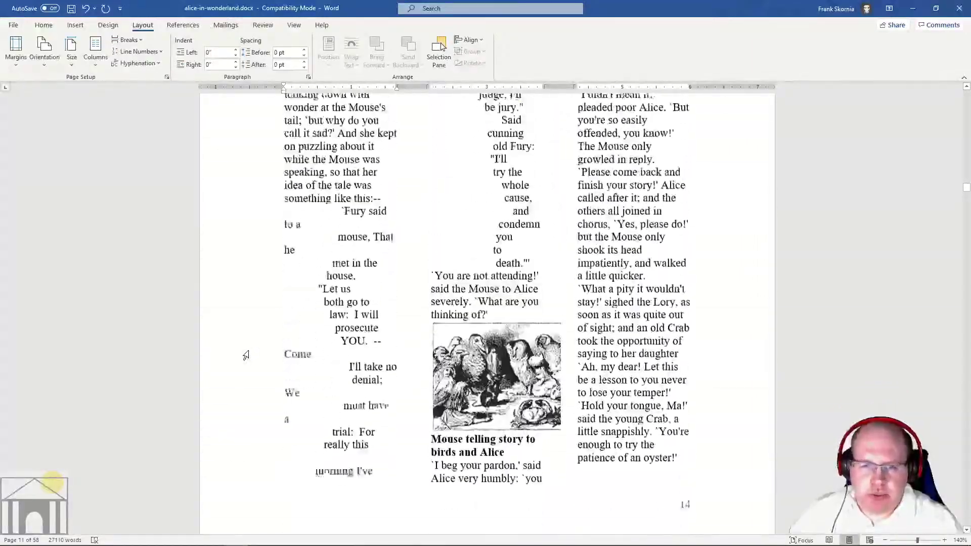
pyautogui.scroll(-20, 245, 355)
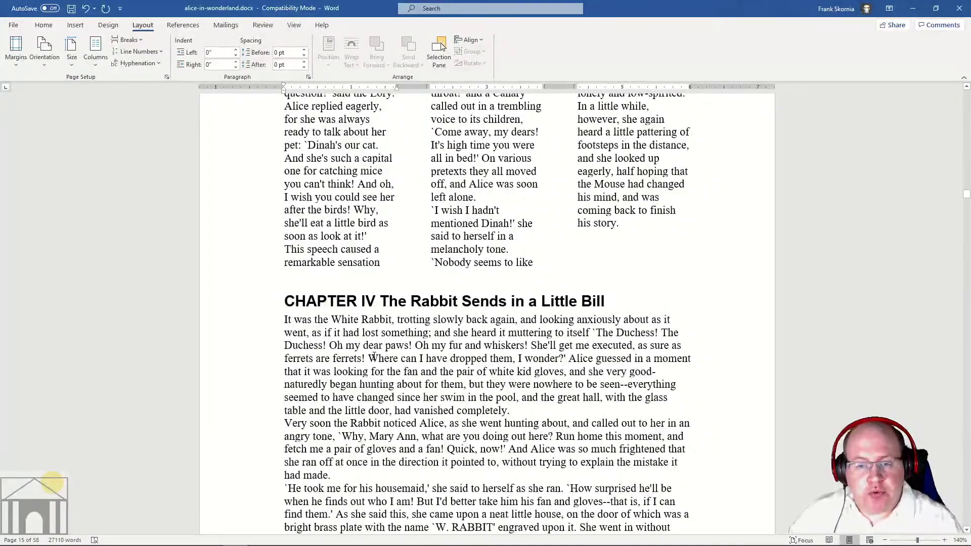
pyautogui.click(369, 358)
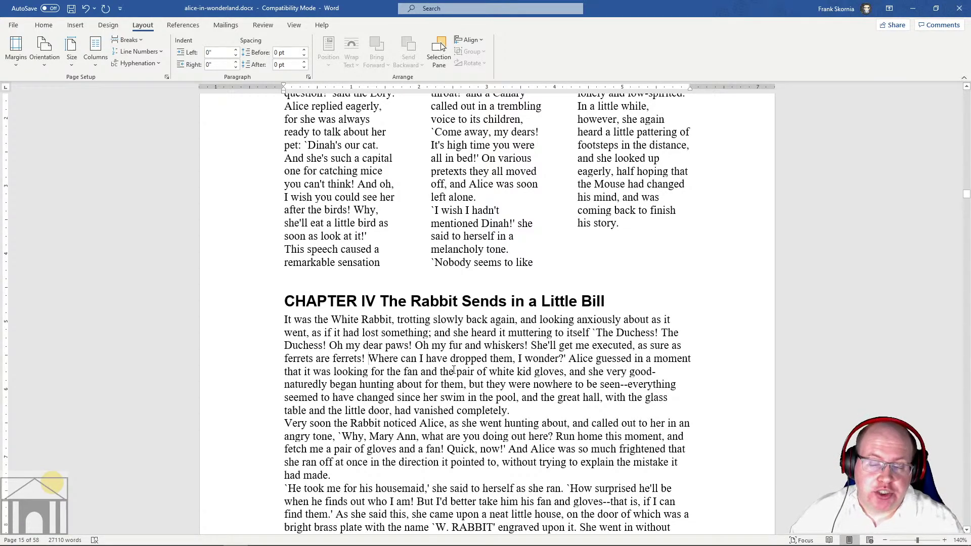
# - Widen the gap between the three Chapter III columns to about 1.13 inches using the horizontal ruler
pyautogui.scroll(20, 453, 369)
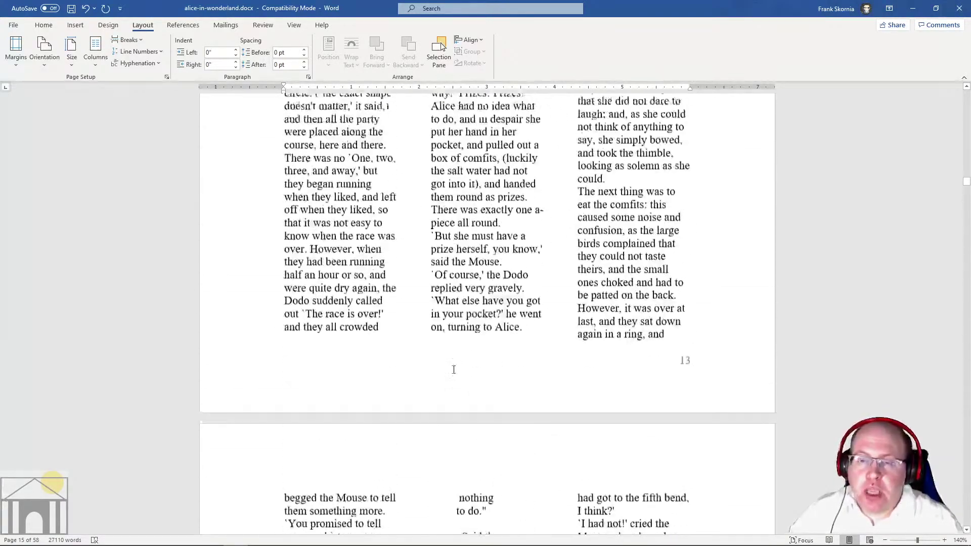
pyautogui.scroll(20, 454, 369)
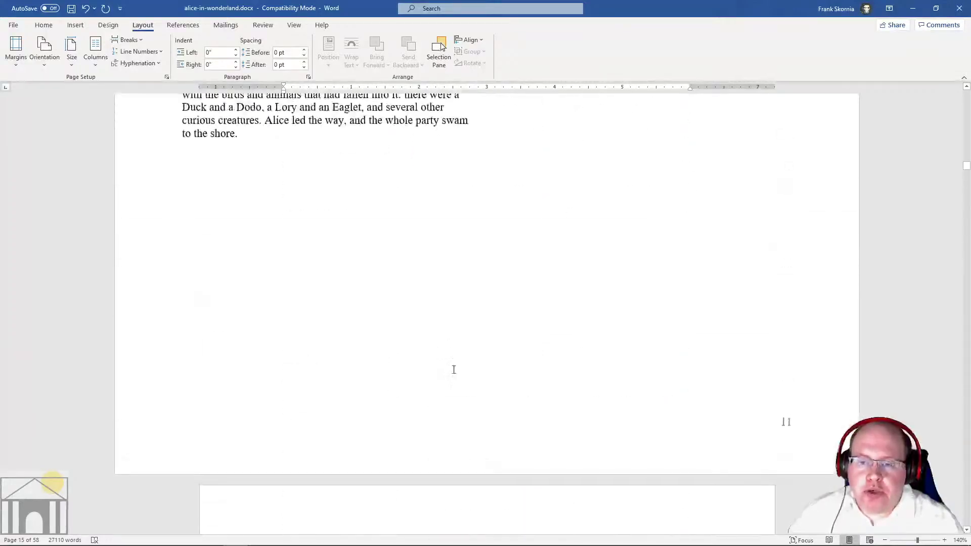
pyautogui.scroll(-8, 453, 370)
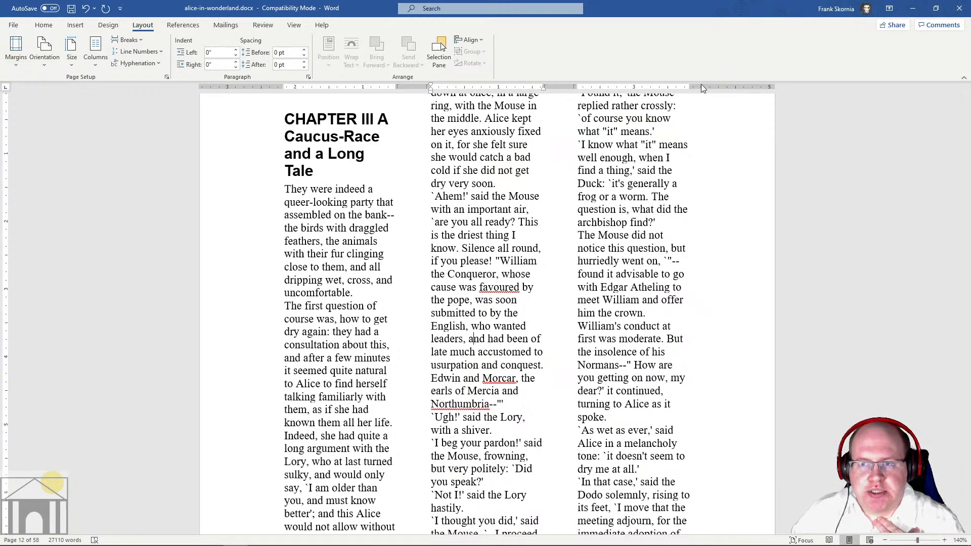
pyautogui.click(295, 25)
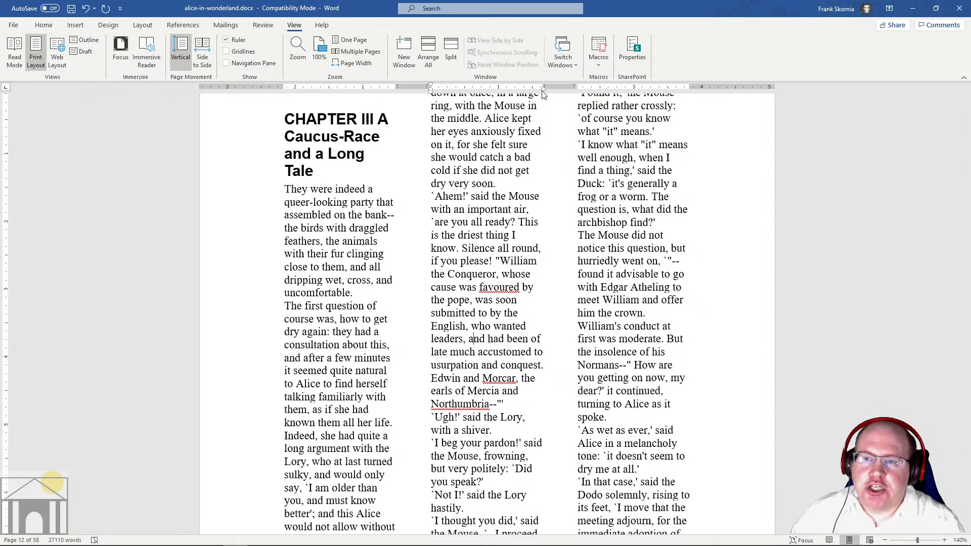
pyautogui.moveTo(537, 93)
pyautogui.mouseDown()
pyautogui.moveTo(589, 97)
pyautogui.moveTo(541, 101)
pyautogui.moveTo(586, 88)
pyautogui.moveTo(575, 86)
pyautogui.mouseUp()
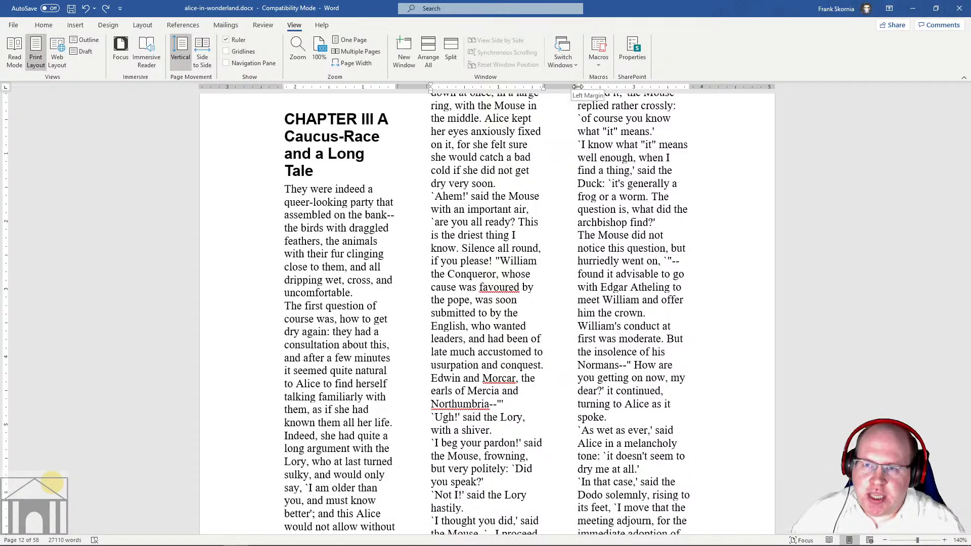
pyautogui.moveTo(576, 87)
pyautogui.mouseDown()
pyautogui.moveTo(559, 87)
pyautogui.moveTo(628, 89)
pyautogui.moveTo(572, 88)
pyautogui.moveTo(602, 88)
pyautogui.mouseUp()
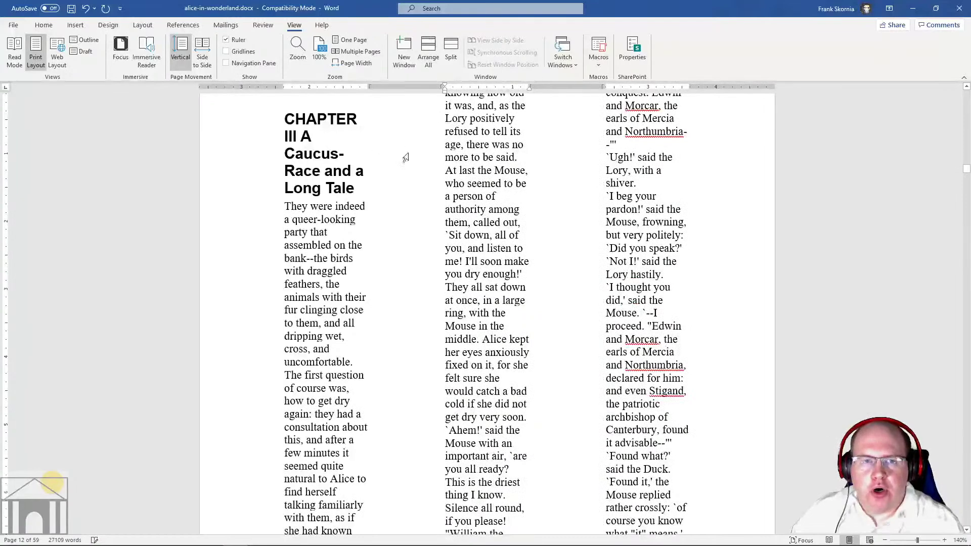
# - Inspect the detailed column settings for Chapter III, including width, spacing and the Apply to options, without changing anything
pyautogui.click(142, 25)
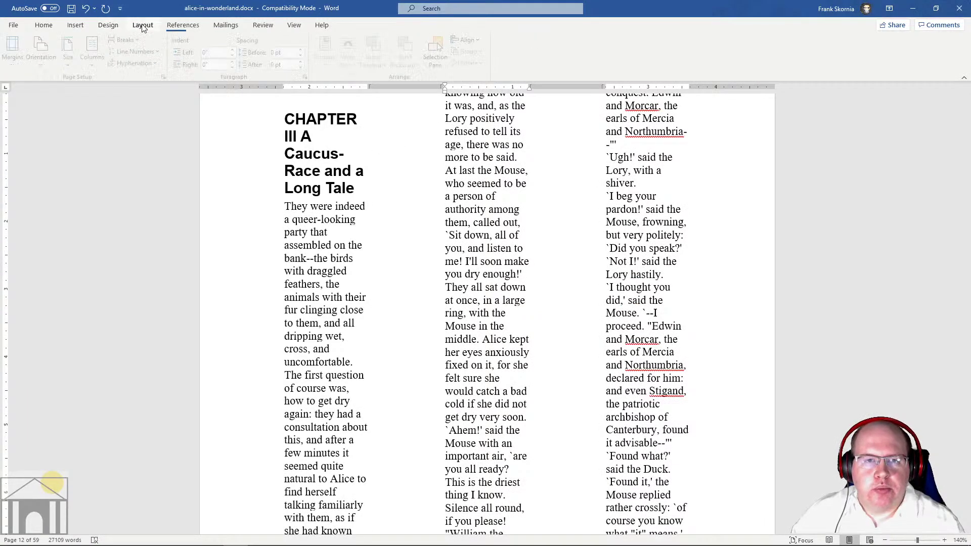
pyautogui.click(105, 61)
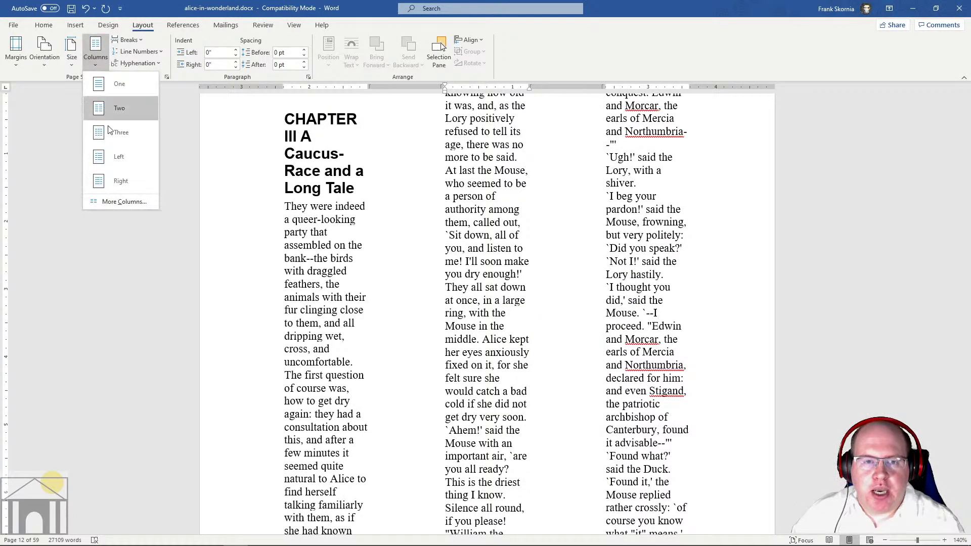
pyautogui.click(113, 202)
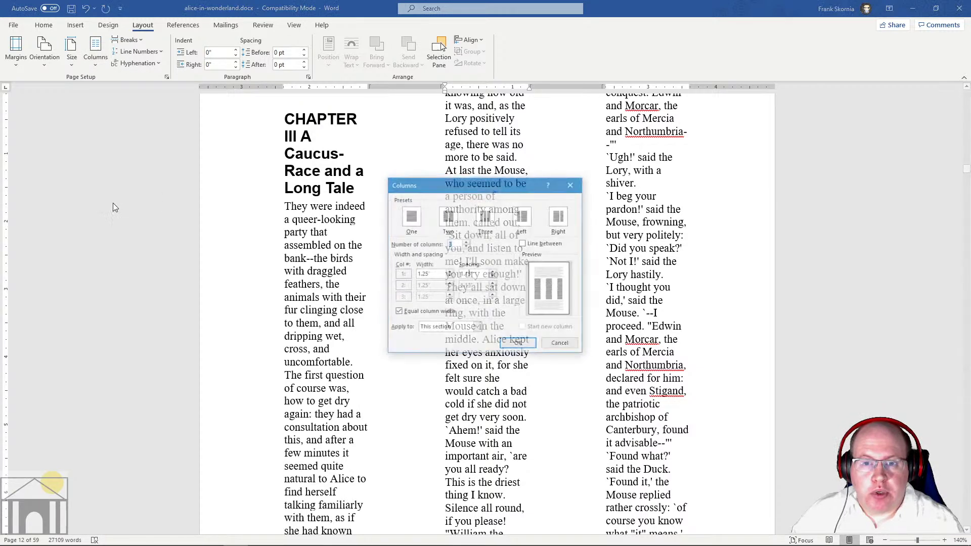
pyautogui.click(432, 274)
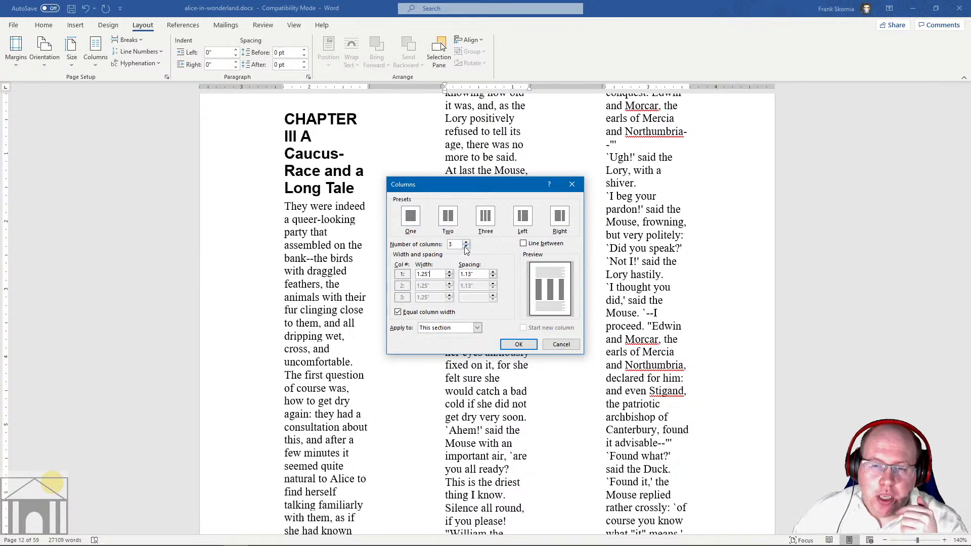
pyautogui.click(433, 328)
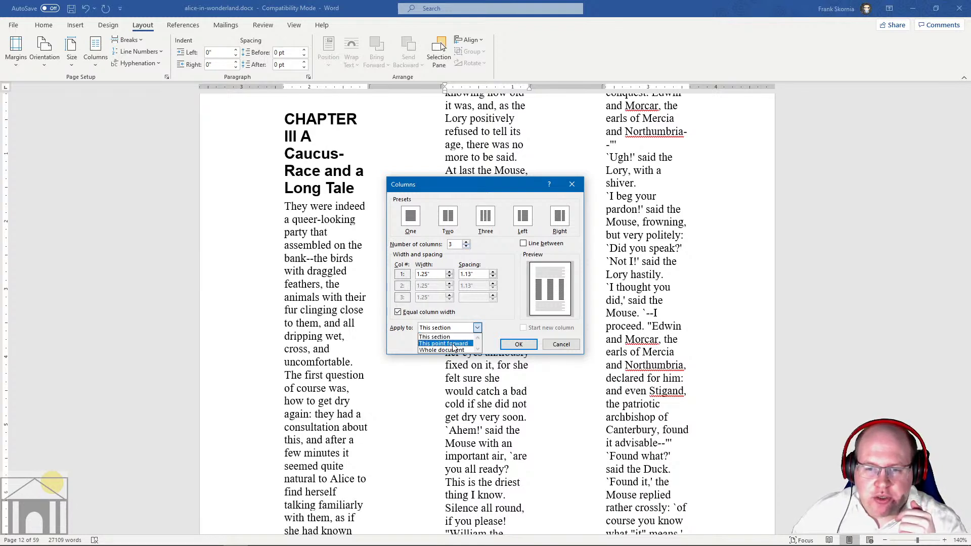
pyautogui.click(499, 326)
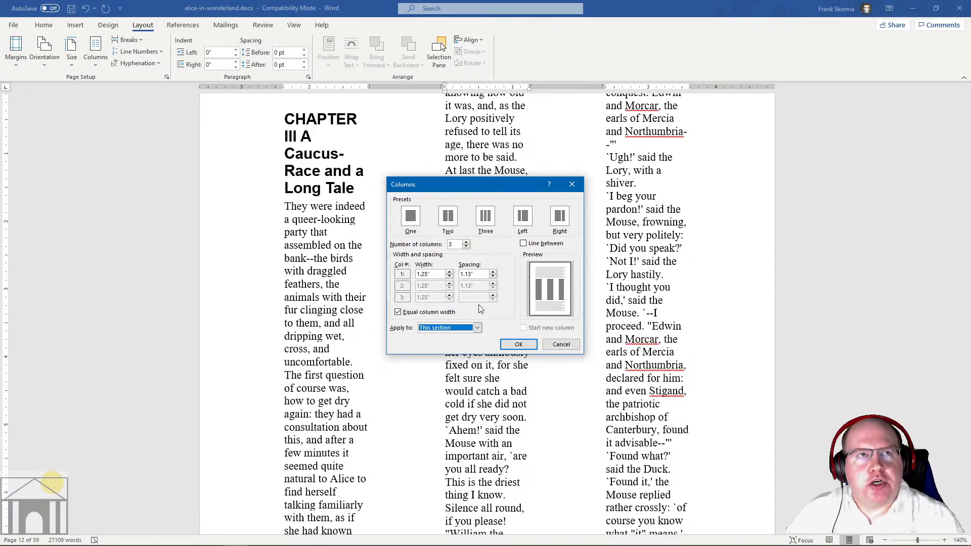
pyautogui.click(558, 340)
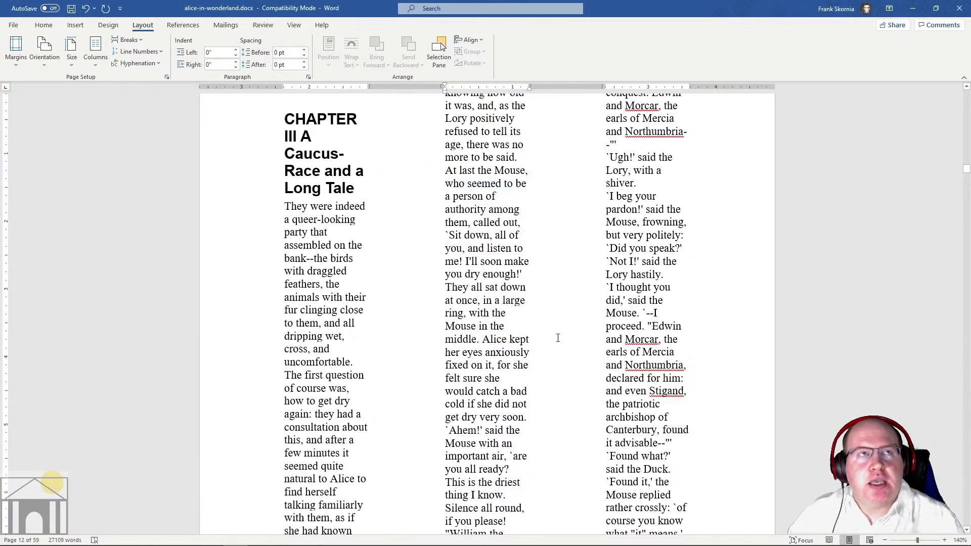
# - Review the column presets and the two-column landscape layout of Chapter II on pages 9 and 10
pyautogui.scroll(15, 557, 316)
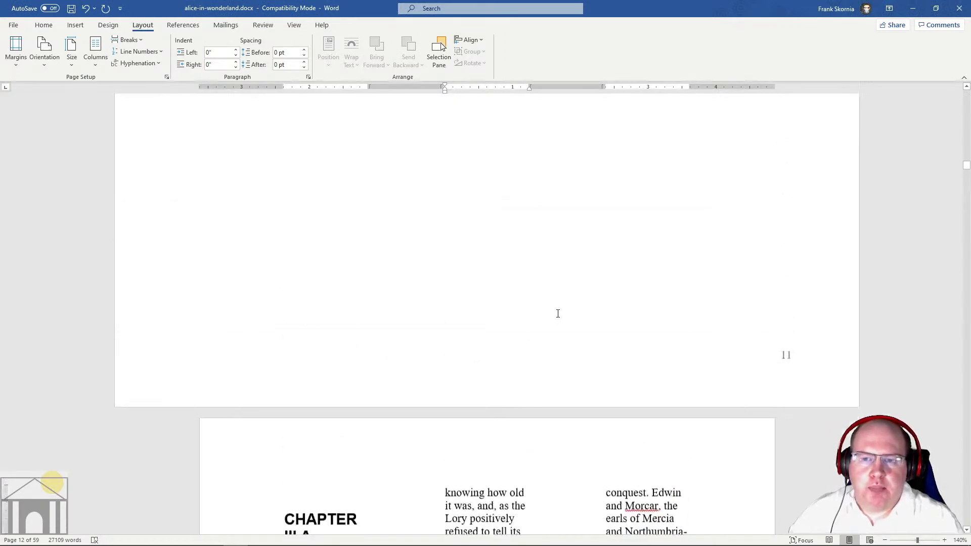
pyautogui.scroll(20, 558, 316)
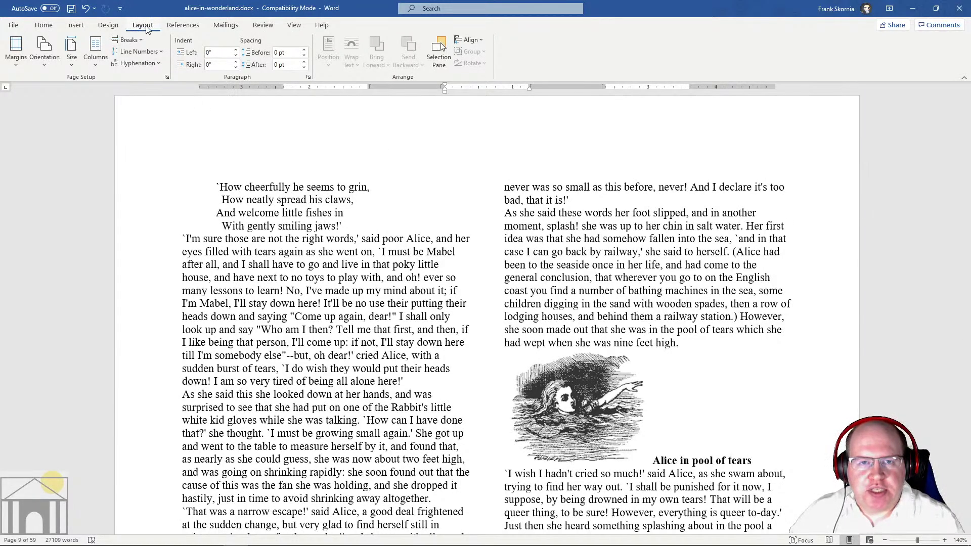
pyautogui.click(95, 50)
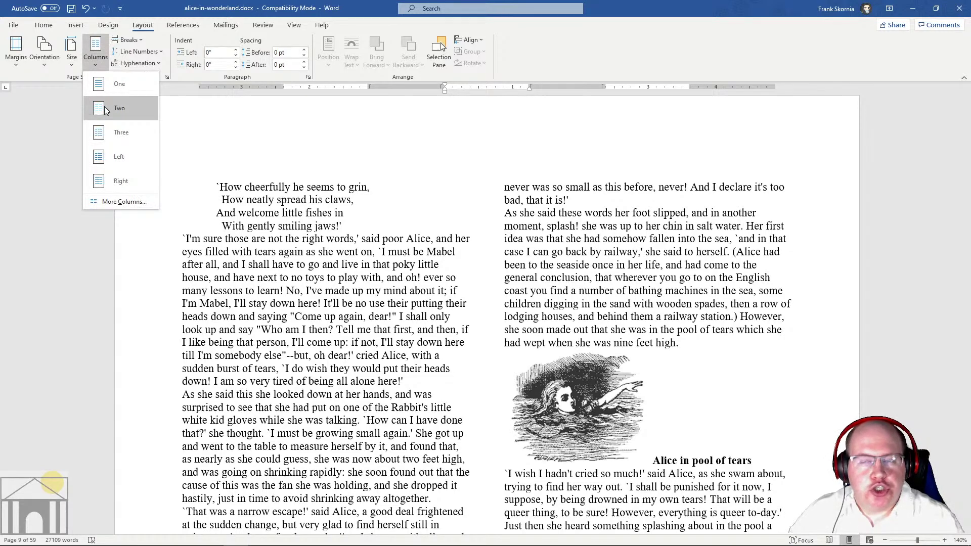
pyautogui.click(355, 193)
pyautogui.scroll(-10, 354, 167)
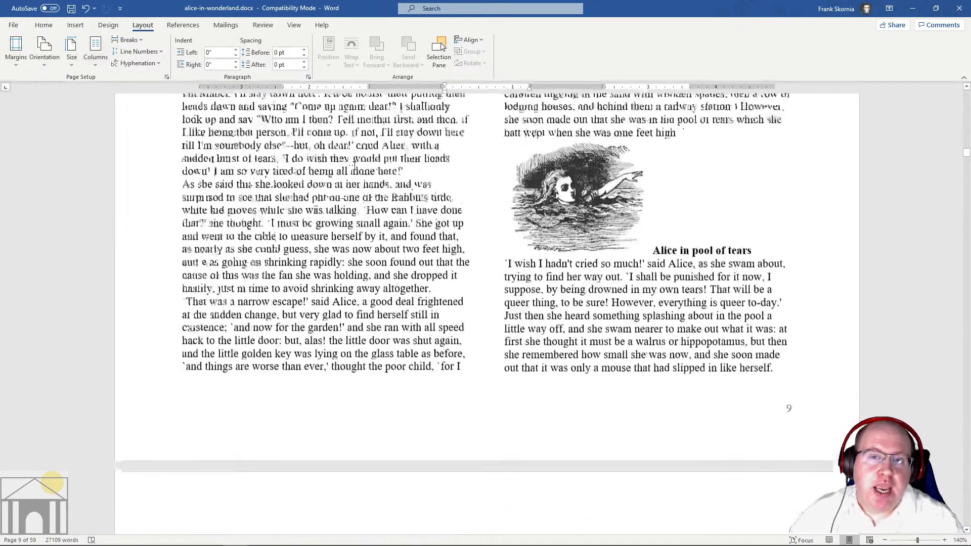
pyautogui.scroll(-7, 354, 165)
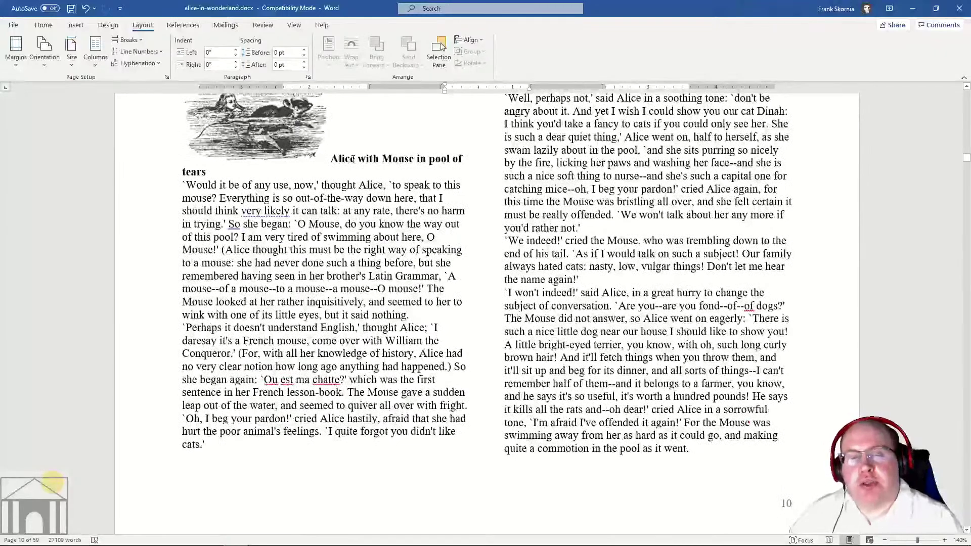
pyautogui.scroll(6, 353, 160)
pyautogui.scroll(-8, 352, 159)
pyautogui.scroll(3, 352, 158)
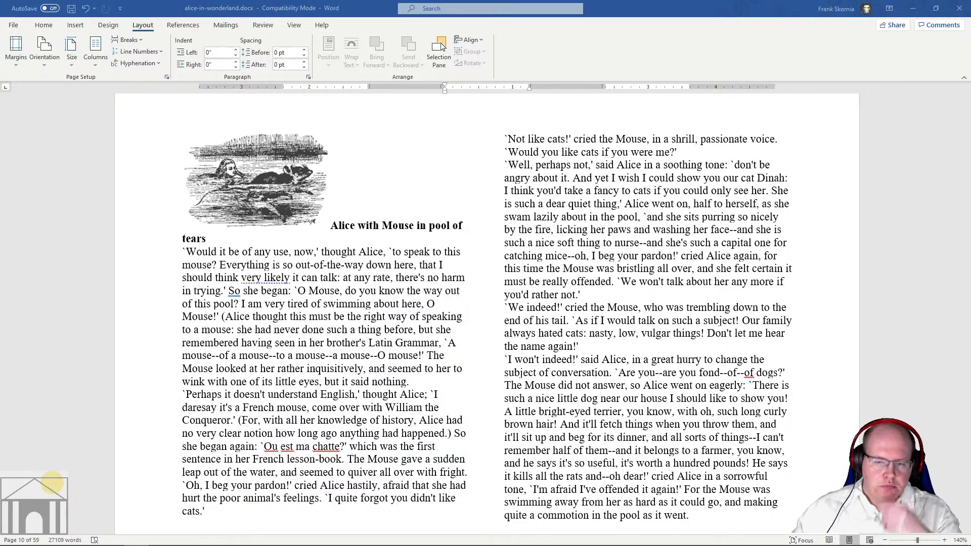
# - Switch to Adobe Acrobat Reader to view the Microsoft Word Advanced exercises PDF
pyautogui.click(186, 521)
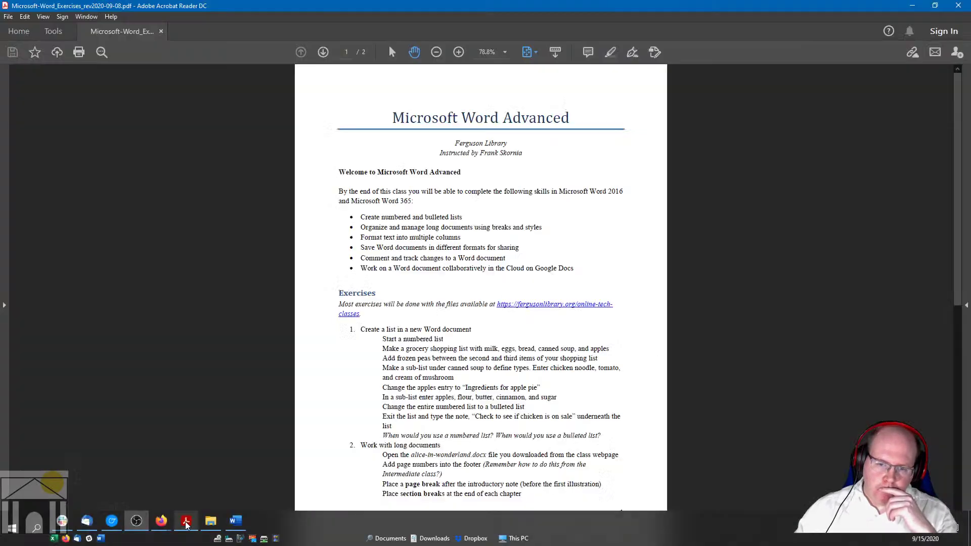
# - Read the exercises on page 2 of the PDF and close alice-in-wonderland.docx without saving its changes
pyautogui.scroll(-10, 504, 365)
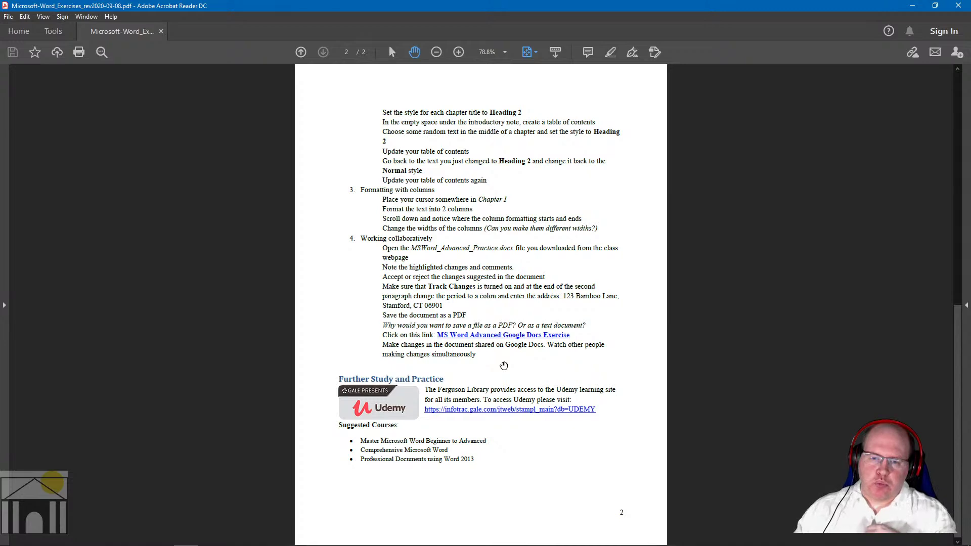
pyautogui.click(911, 6)
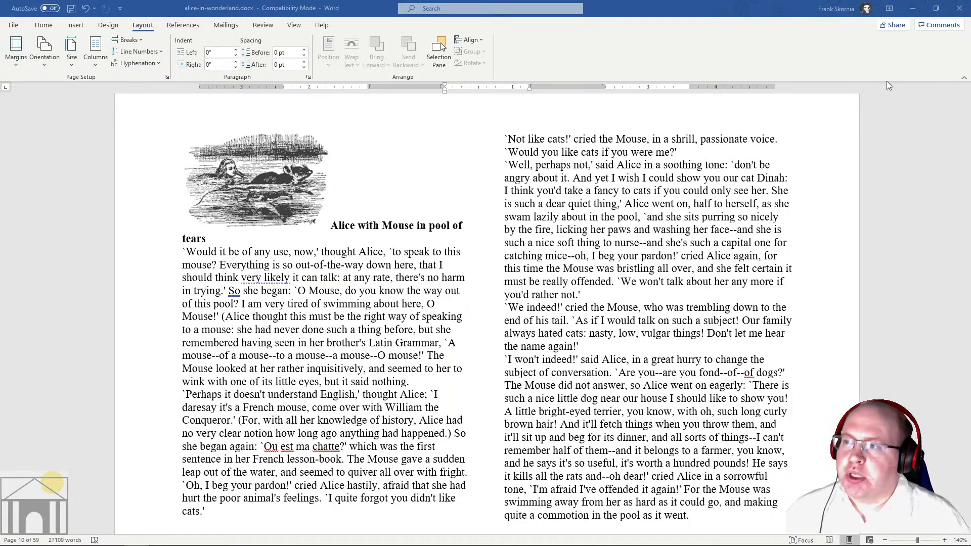
pyautogui.click(954, 10)
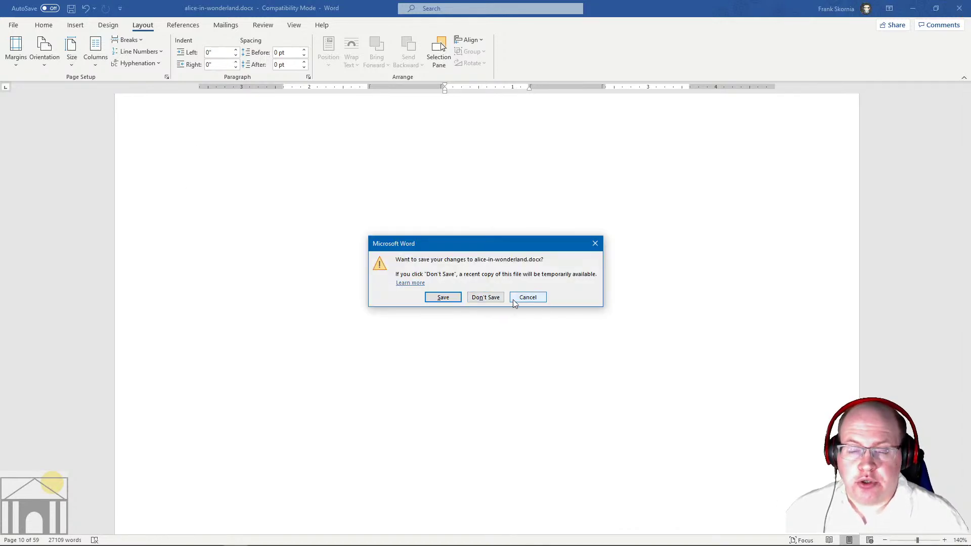
pyautogui.click(483, 298)
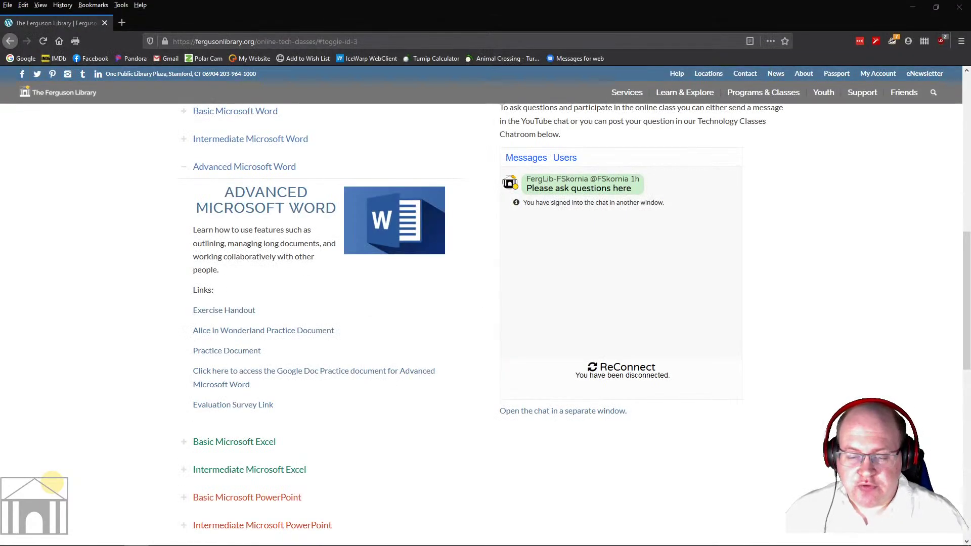
pyautogui.click(210, 520)
pyautogui.click(388, 310)
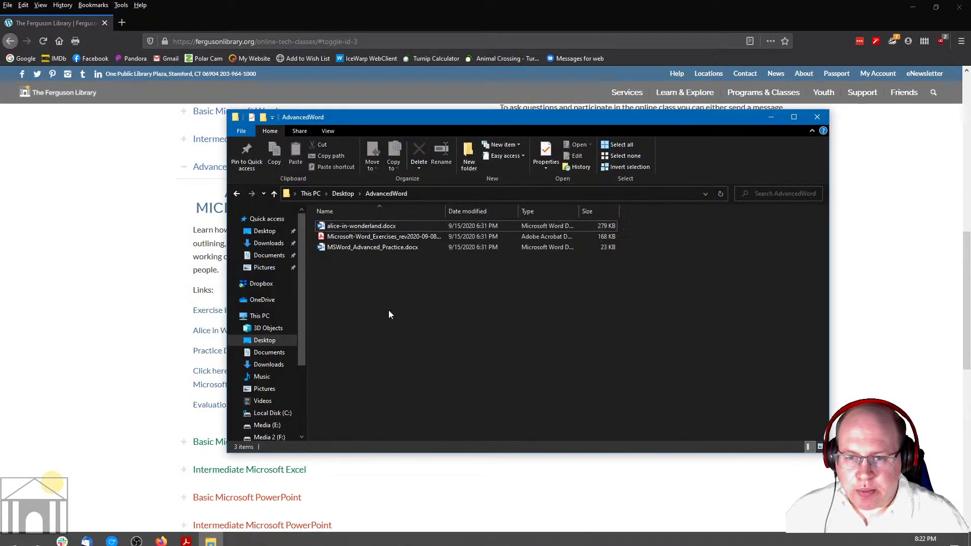
pyautogui.click(104, 359)
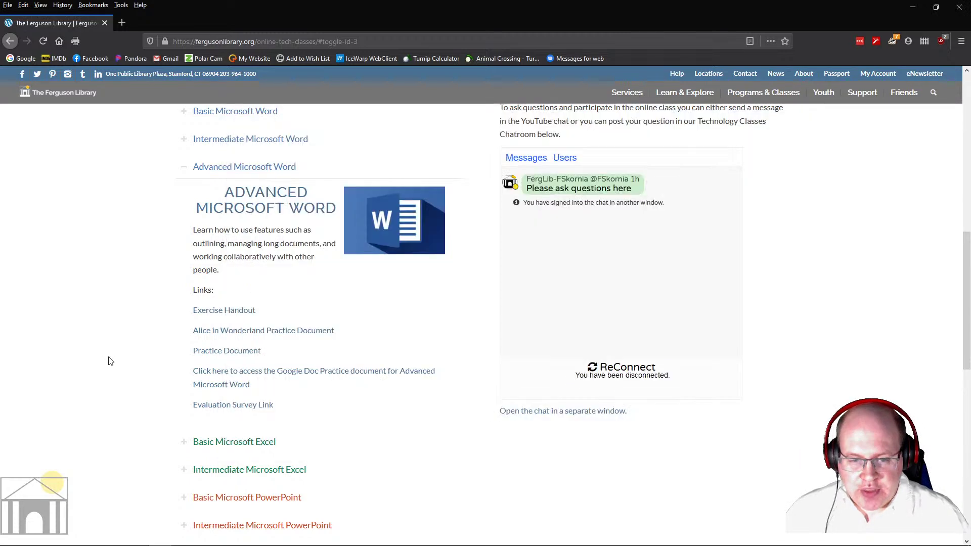
pyautogui.rightClick(234, 356)
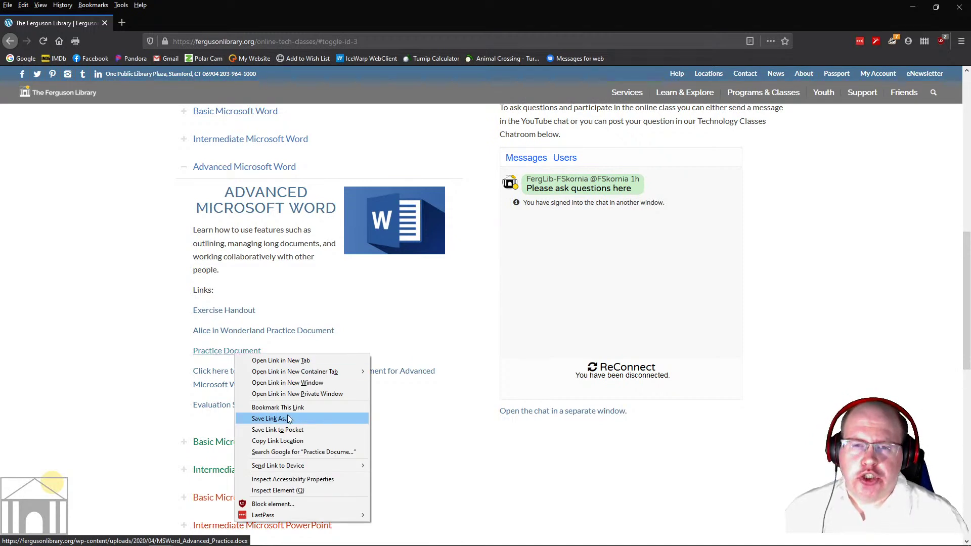
pyautogui.click(318, 418)
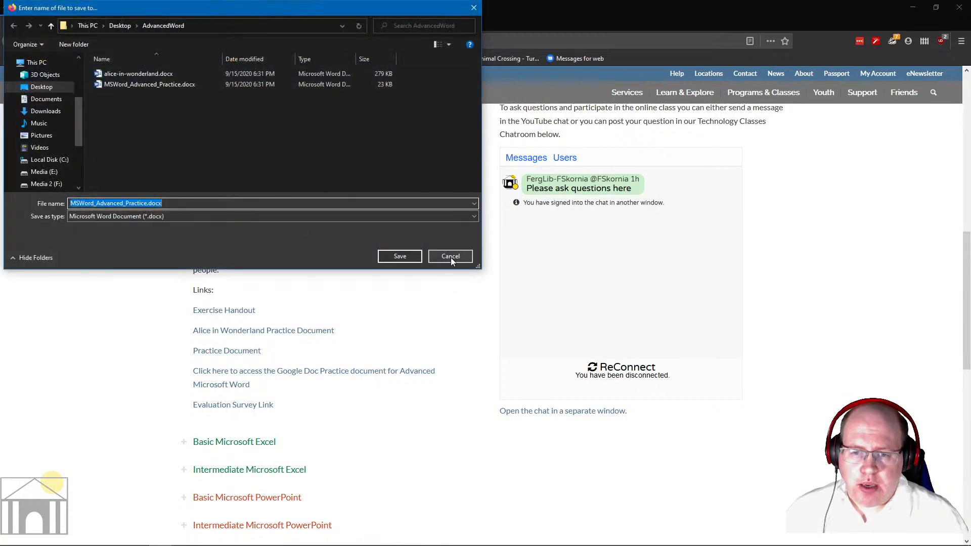
pyautogui.click(451, 256)
# - Open MSWord_Advanced_Practice.docx from the AdvancedWord folder and enable editing at 140% zoom
pyautogui.click(211, 522)
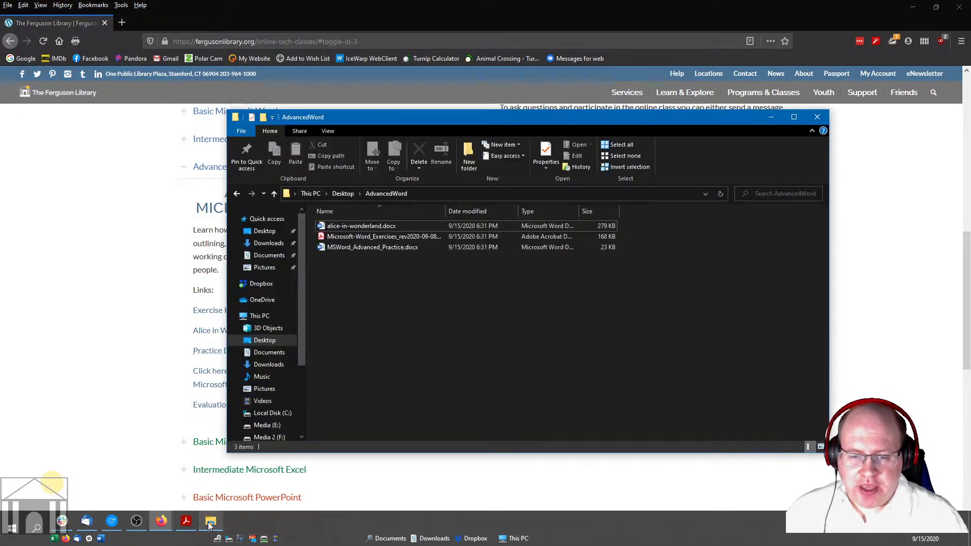
pyautogui.doubleClick(364, 248)
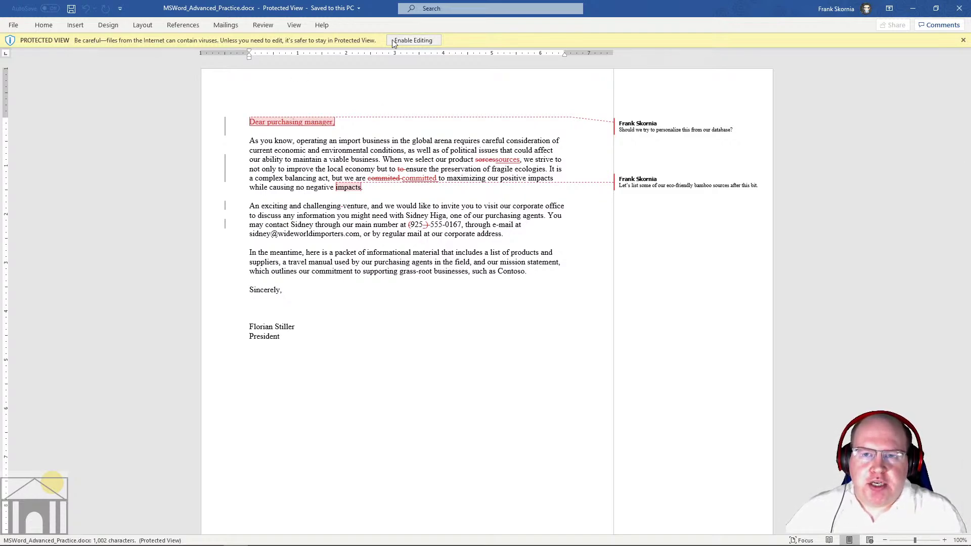
pyautogui.click(427, 42)
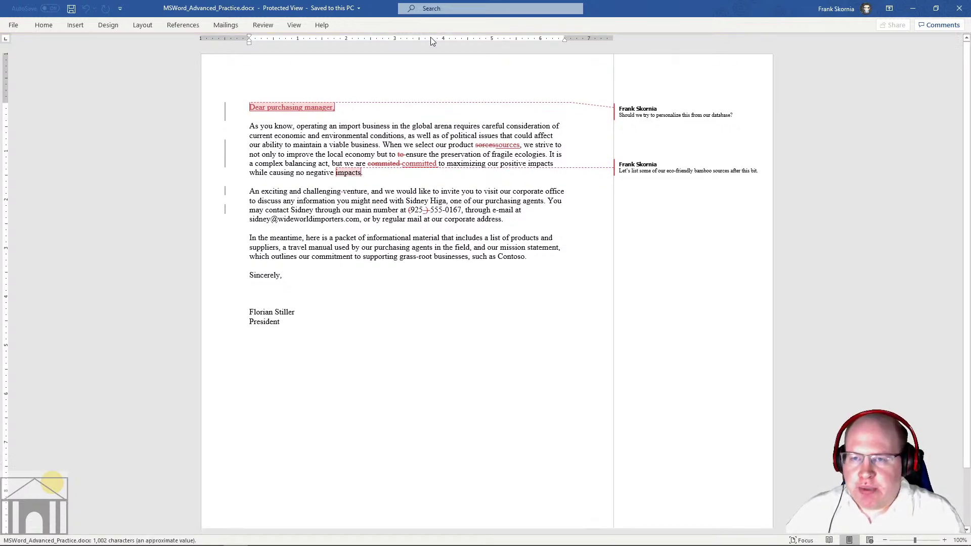
pyautogui.click(944, 540)
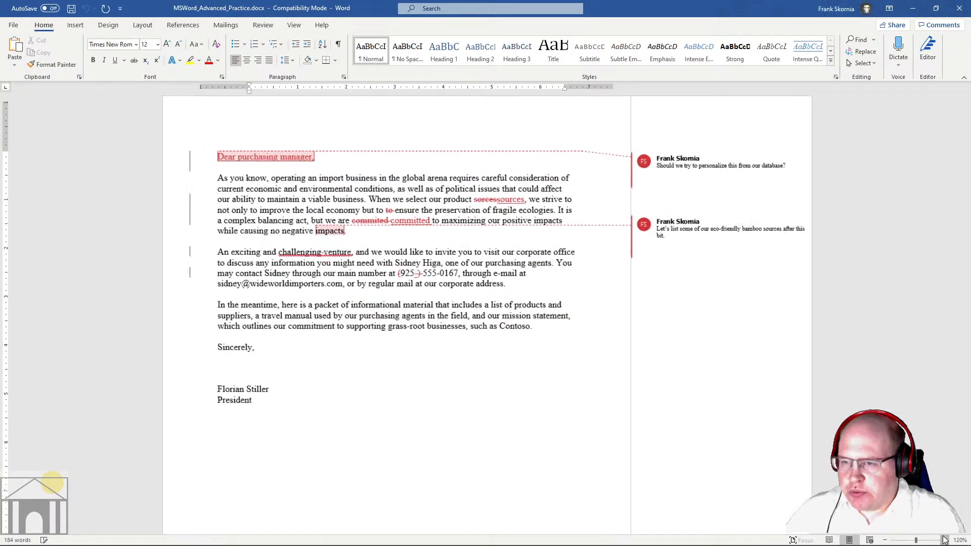
pyautogui.click(943, 540)
pyautogui.click(944, 540)
pyautogui.click(944, 540)
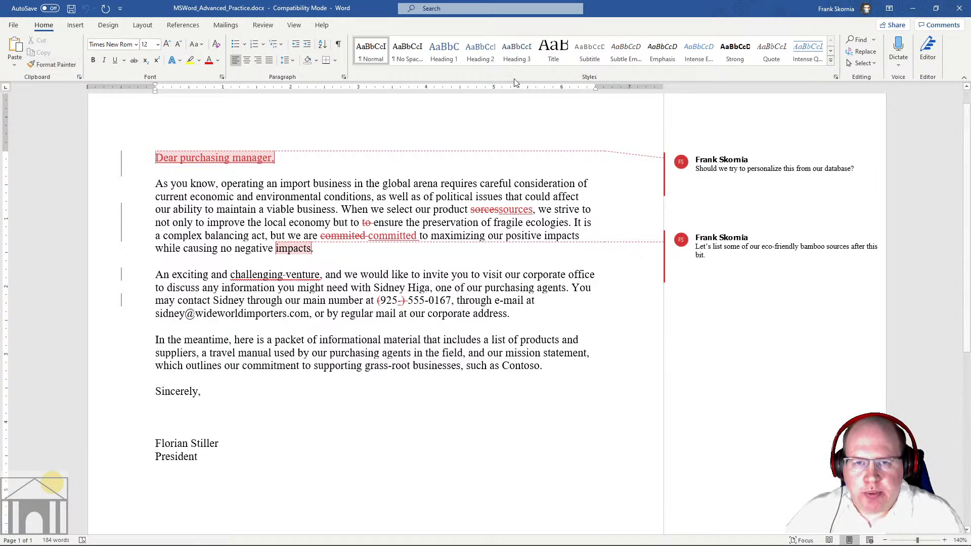
# - Reply "Let's leave this impersonal for now" to the comment attached to the "Dear purchasing manager," greeting
pyautogui.click(263, 26)
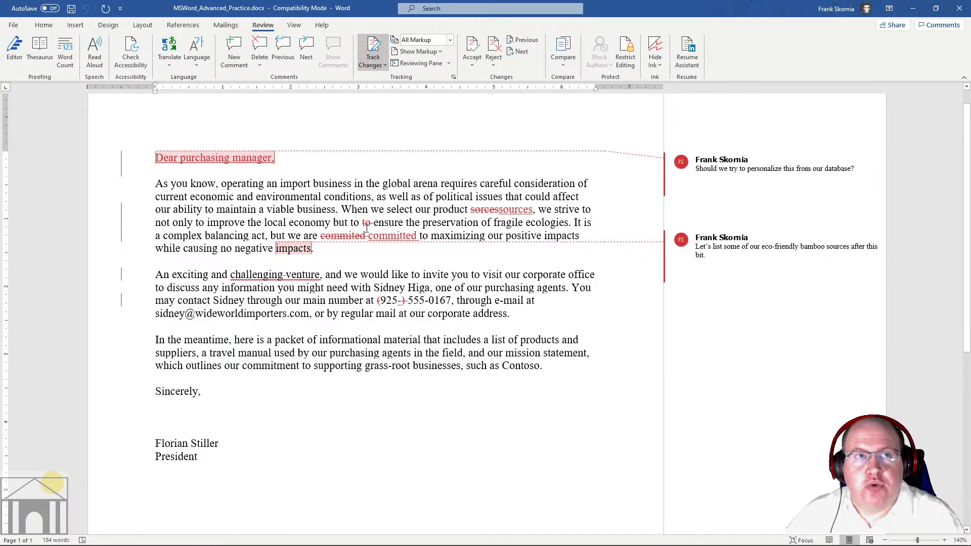
pyautogui.moveTo(366, 222)
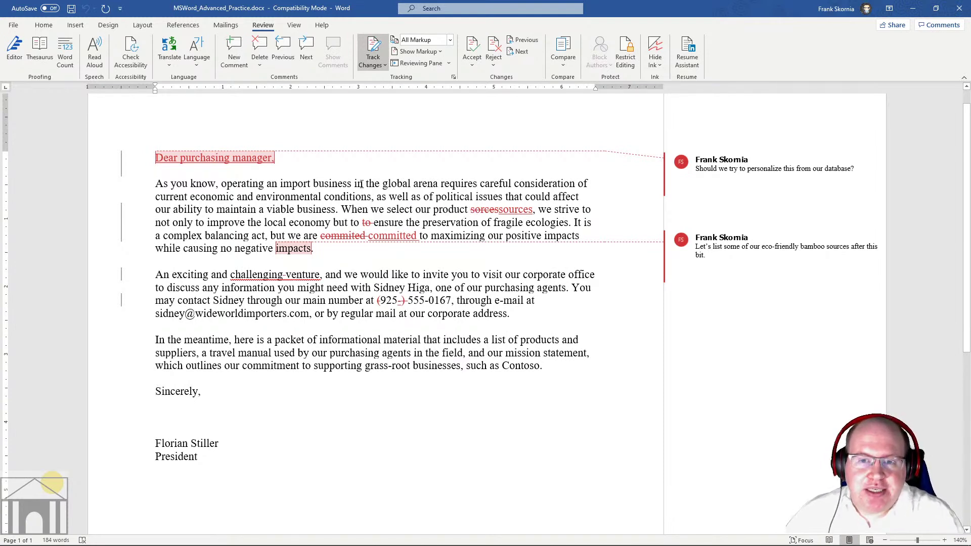
pyautogui.click(165, 183)
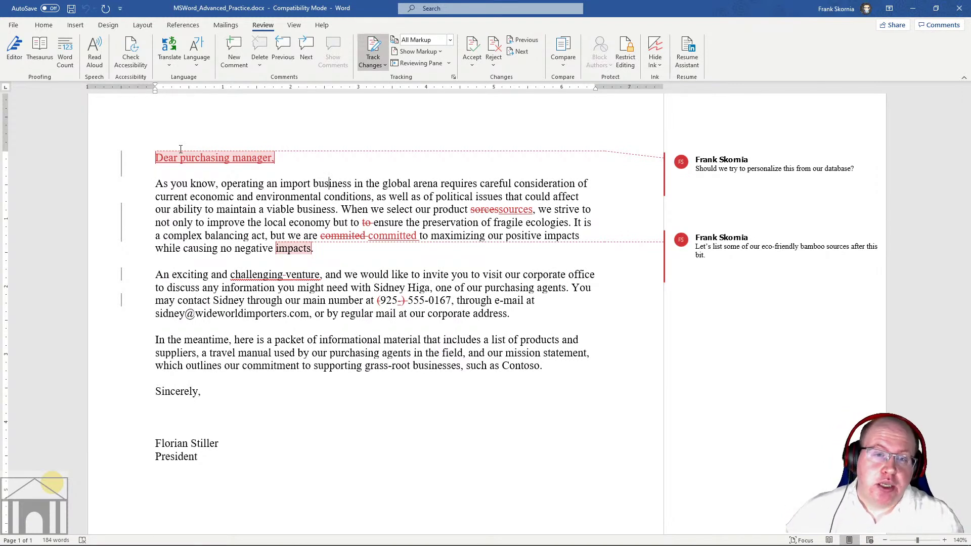
pyautogui.click(171, 159)
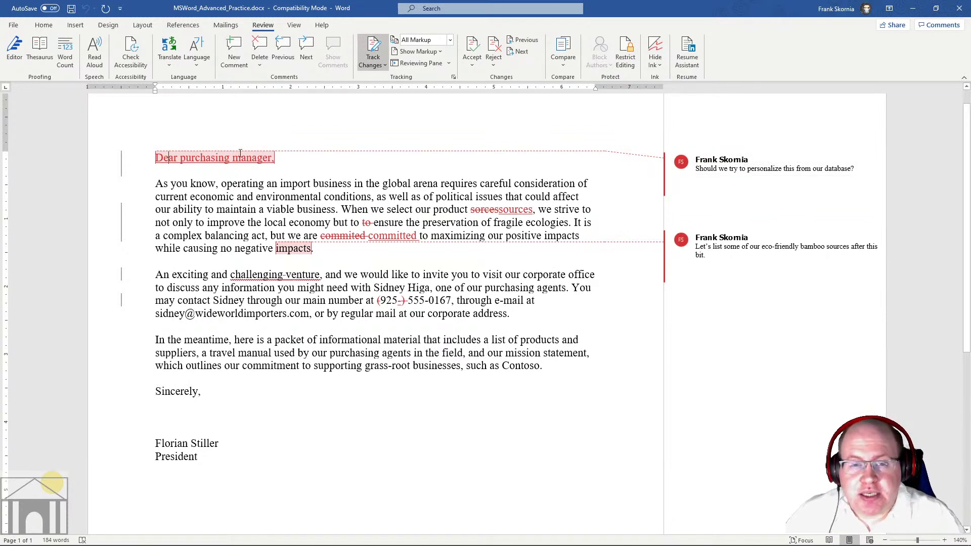
pyautogui.moveTo(806, 158)
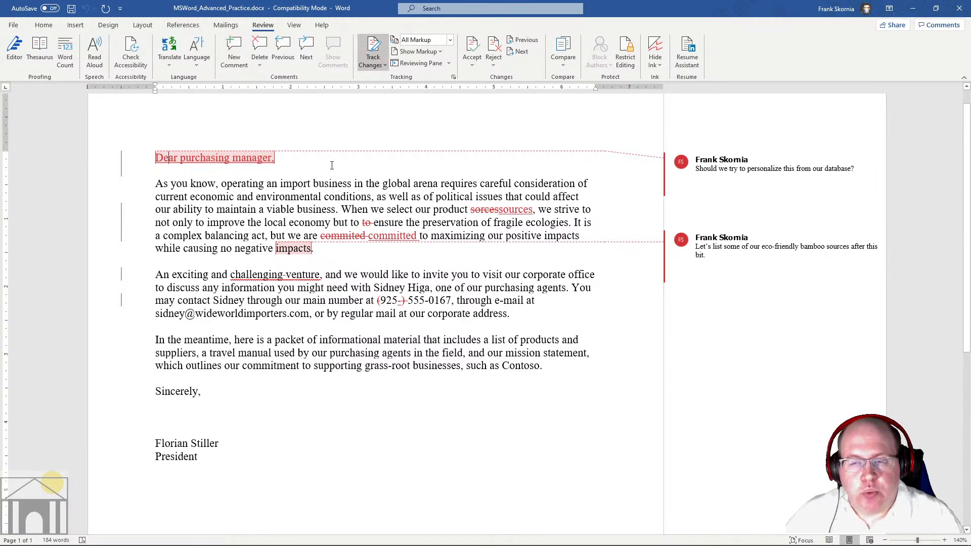
pyautogui.moveTo(708, 159)
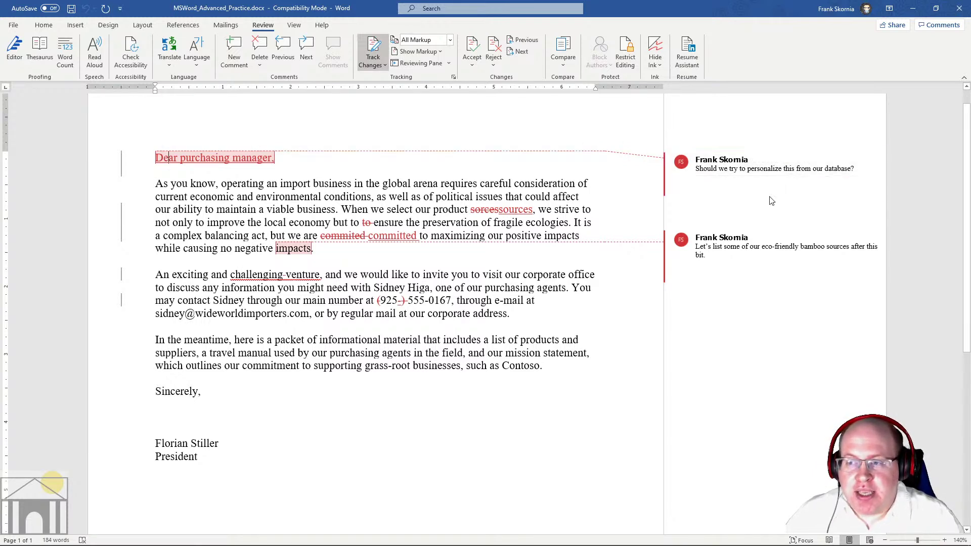
pyautogui.moveTo(747, 190)
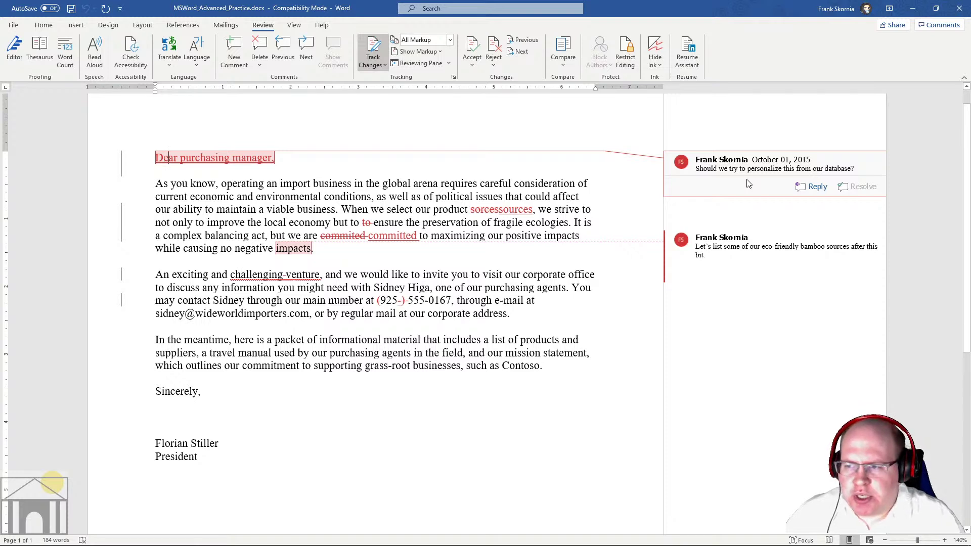
pyautogui.click(809, 187)
pyautogui.write('L')
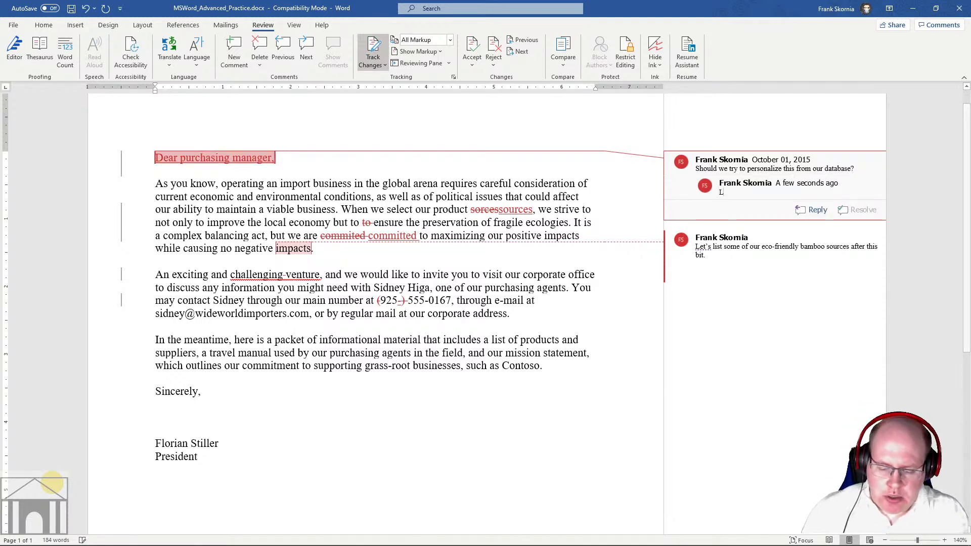
pyautogui.write("et's leave this")
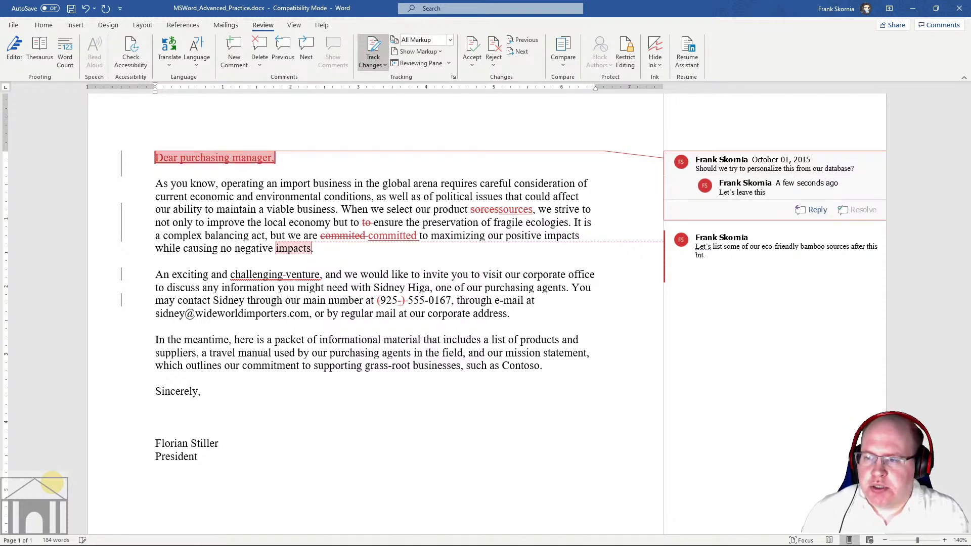
pyautogui.write(' impr')
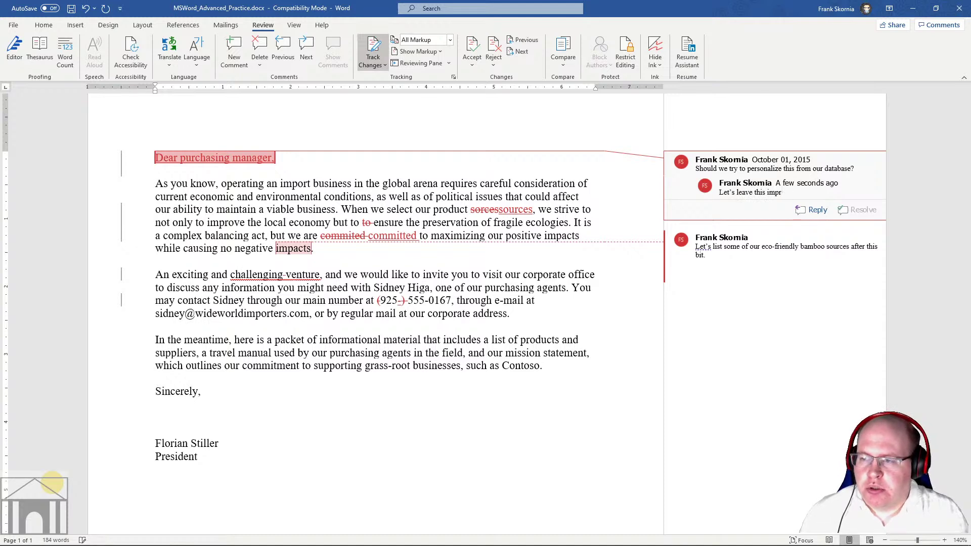
pyautogui.write('eersonal')
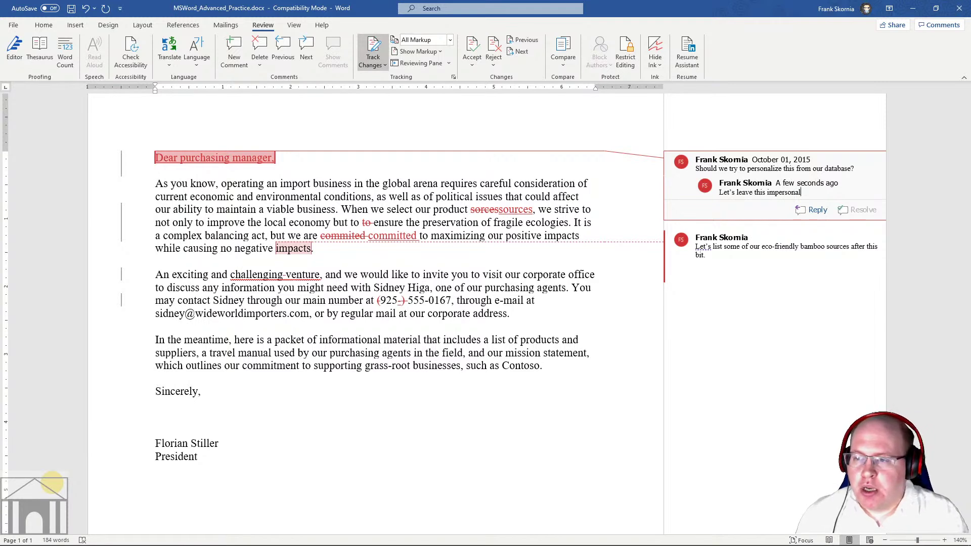
pyautogui.write(' for now')
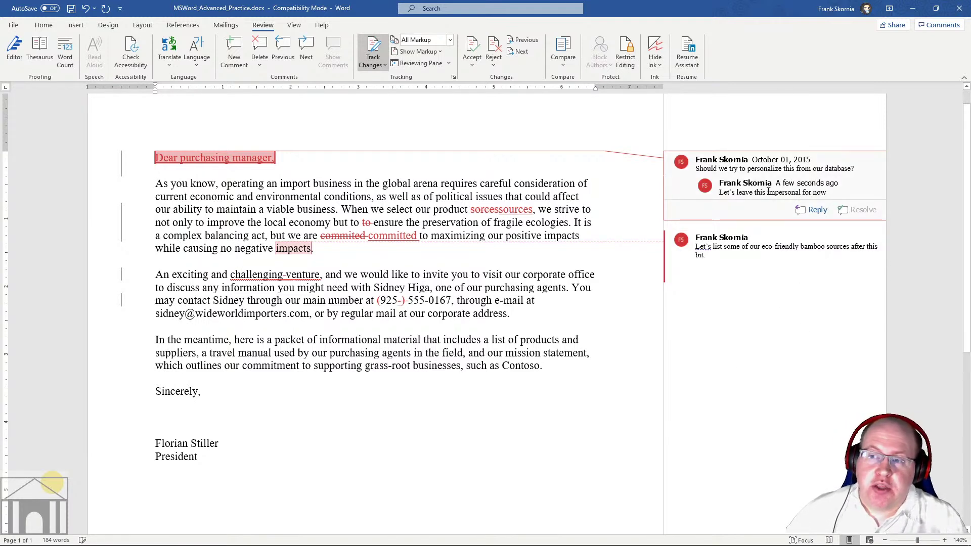
pyautogui.click(775, 233)
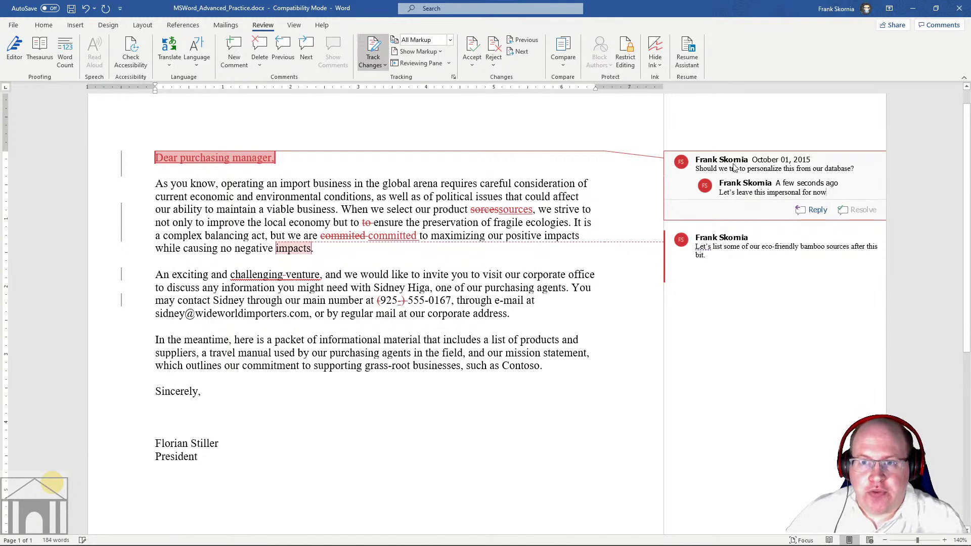
# - Accept the tracked insertion of the greeting "Dear purchasing manager,"
pyautogui.click(325, 186)
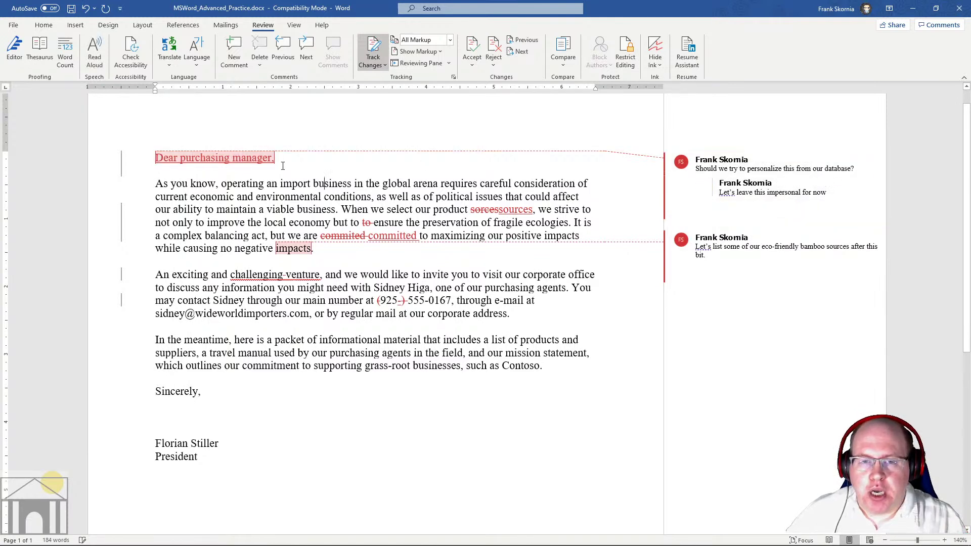
pyautogui.click(243, 157)
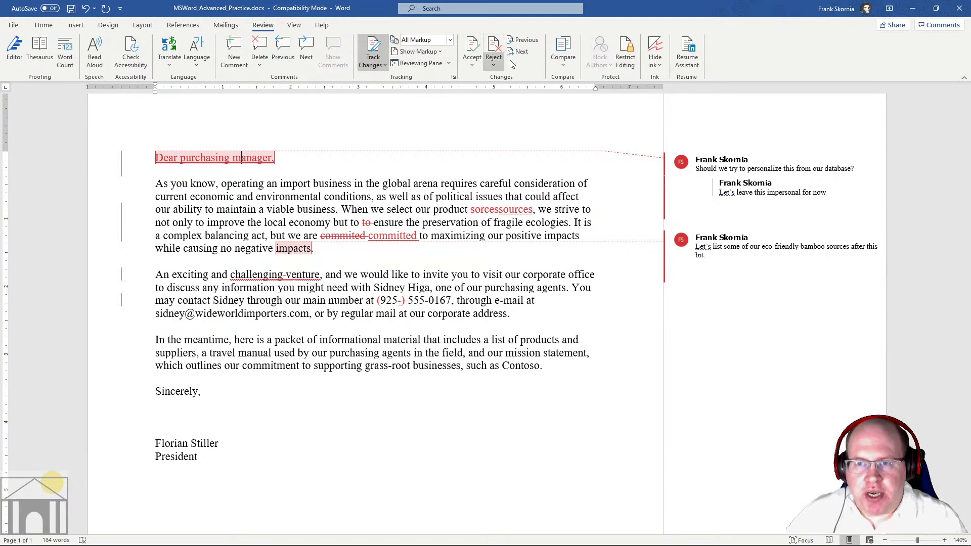
pyautogui.click(471, 46)
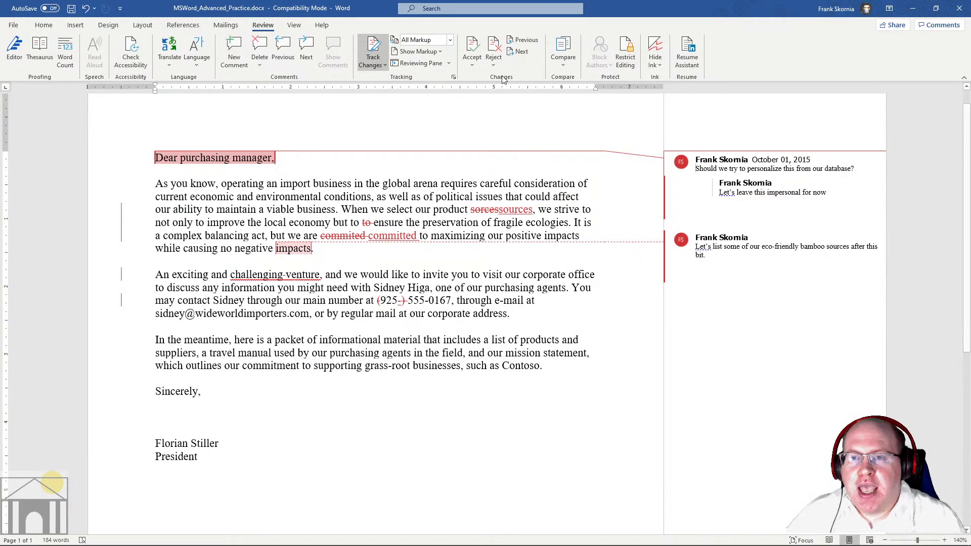
# - Accept the deletion of "sorces" and the insertion of "sources" in the first paragraph
pyautogui.click(520, 52)
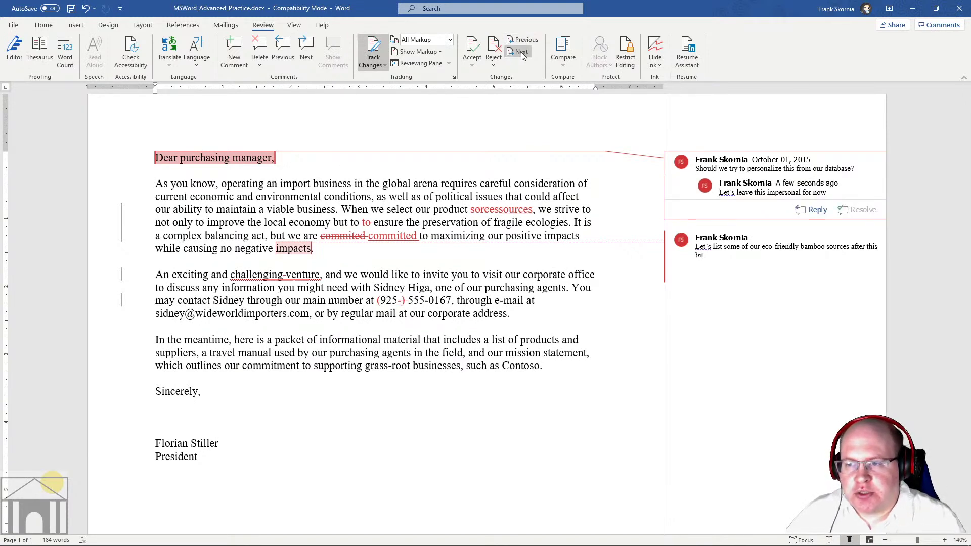
pyautogui.click(522, 52)
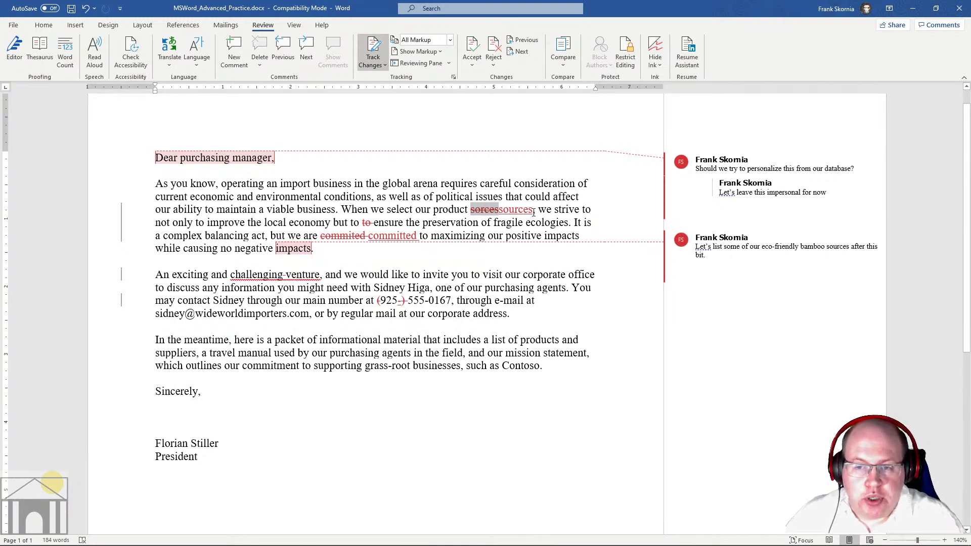
pyautogui.click(472, 50)
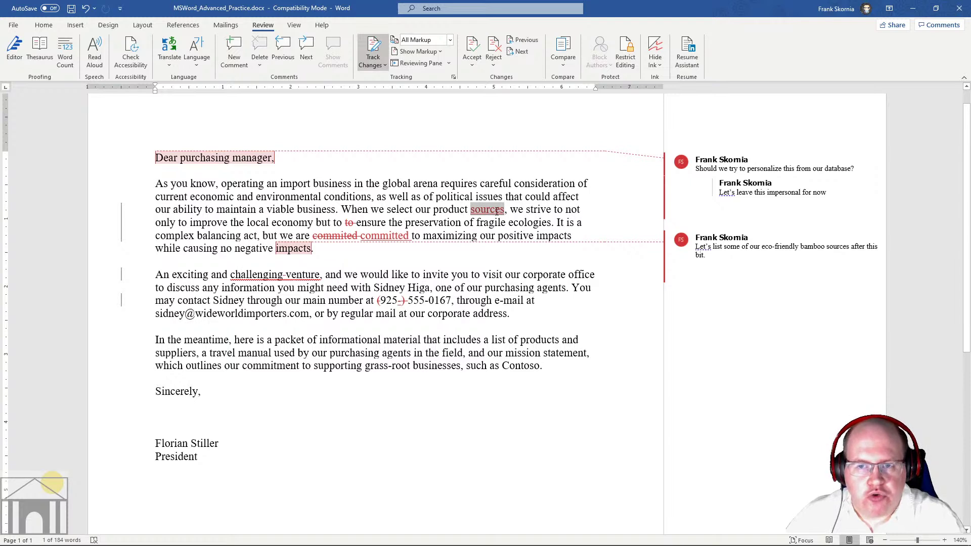
pyautogui.click(472, 46)
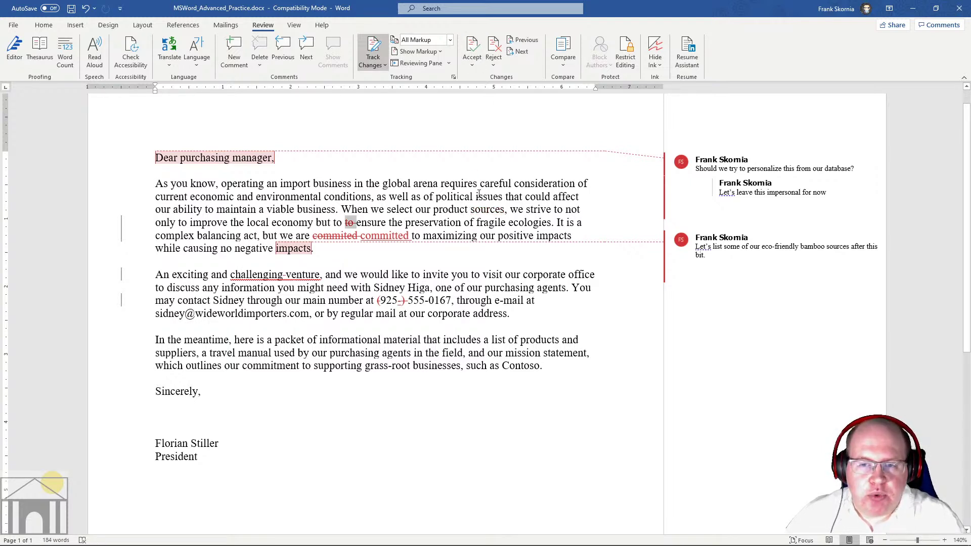
pyautogui.moveTo(471, 210); pyautogui.dragTo(505, 211)
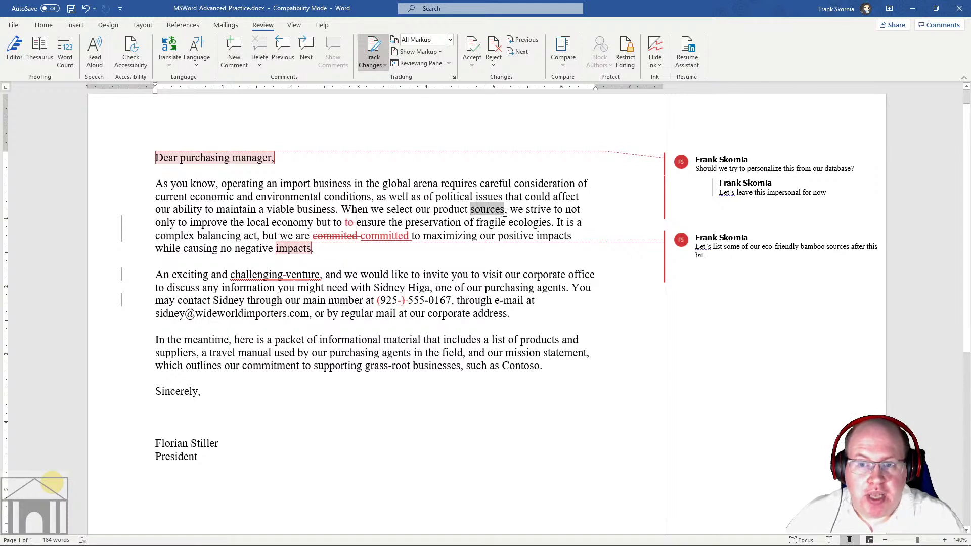
pyautogui.click(449, 199)
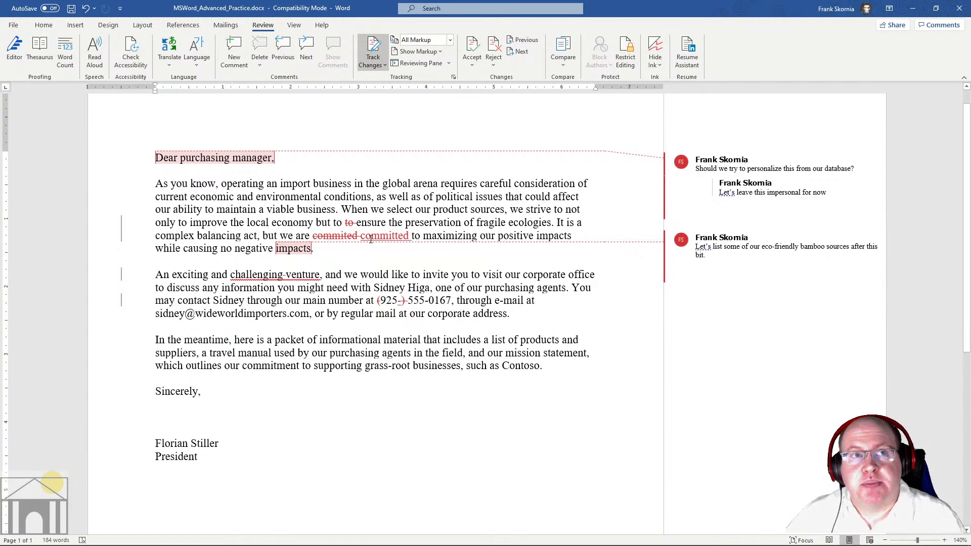
# - Accept the deletion of the extra "to" and the replacement of "commited" with "committed" in the first paragraph
pyautogui.moveTo(370, 240)
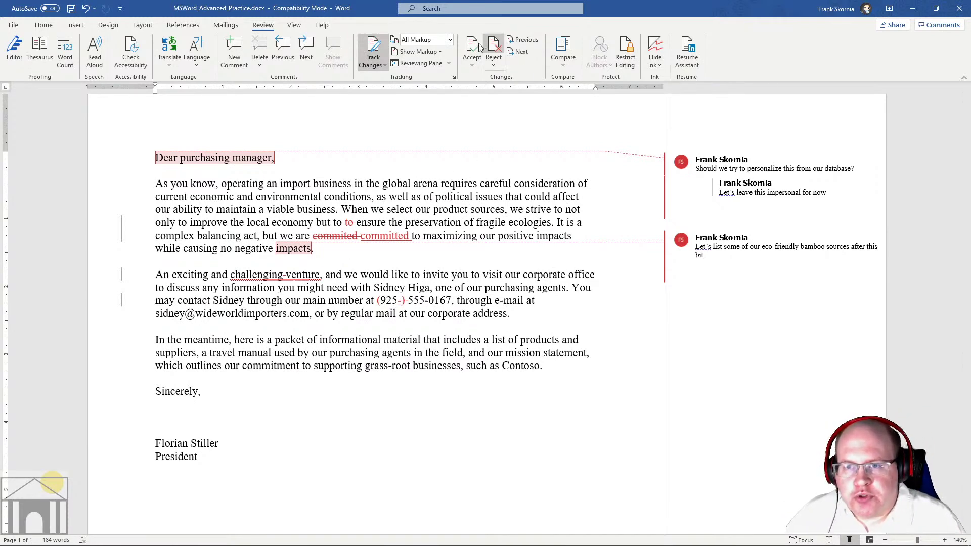
pyautogui.click(518, 52)
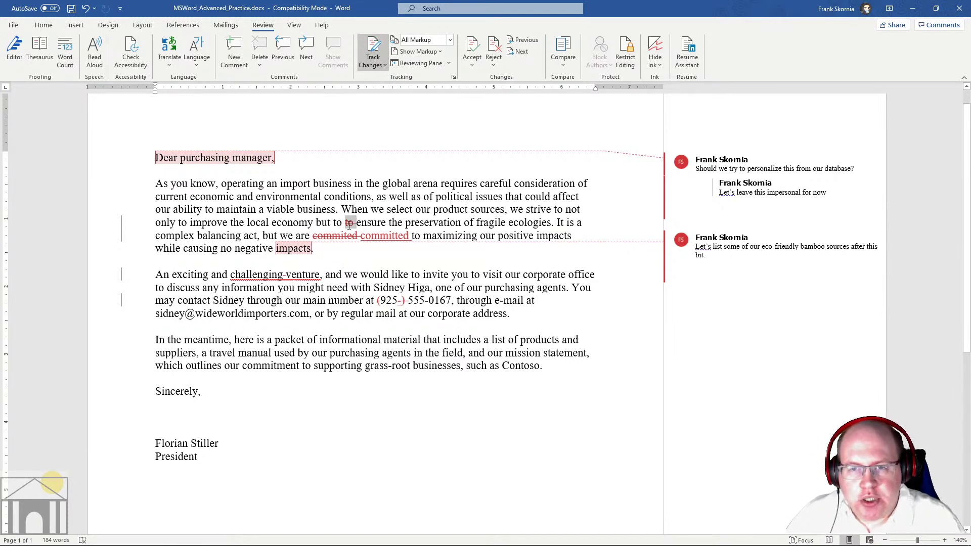
pyautogui.click(471, 45)
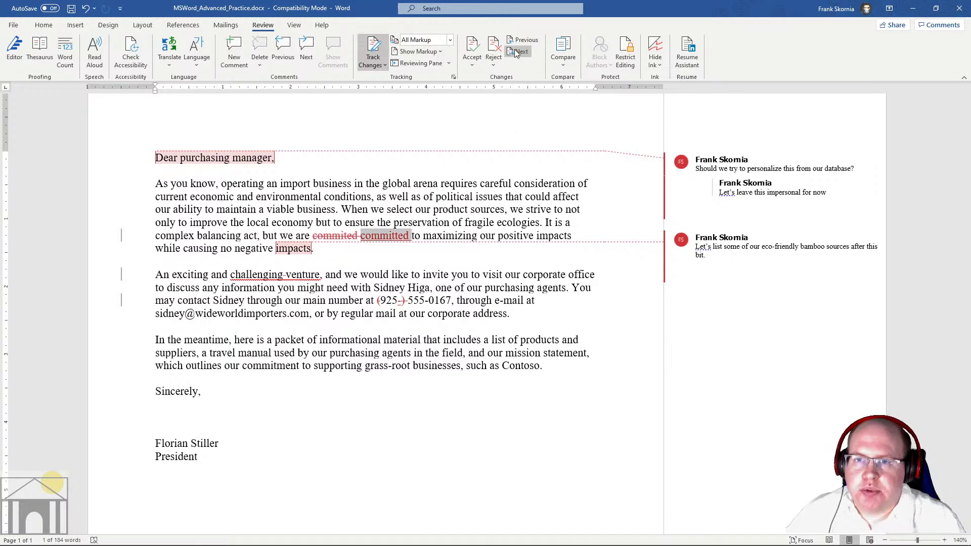
pyautogui.click(522, 40)
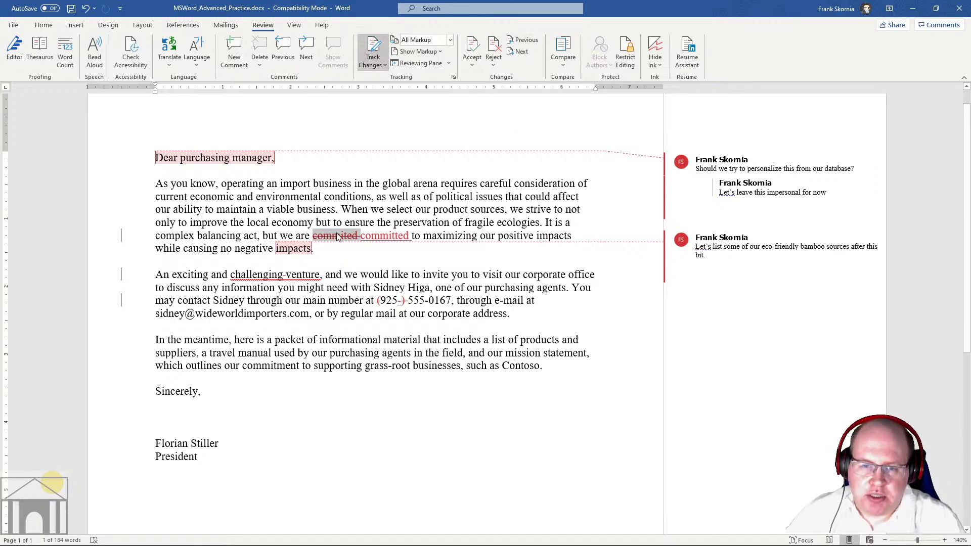
pyautogui.click(474, 45)
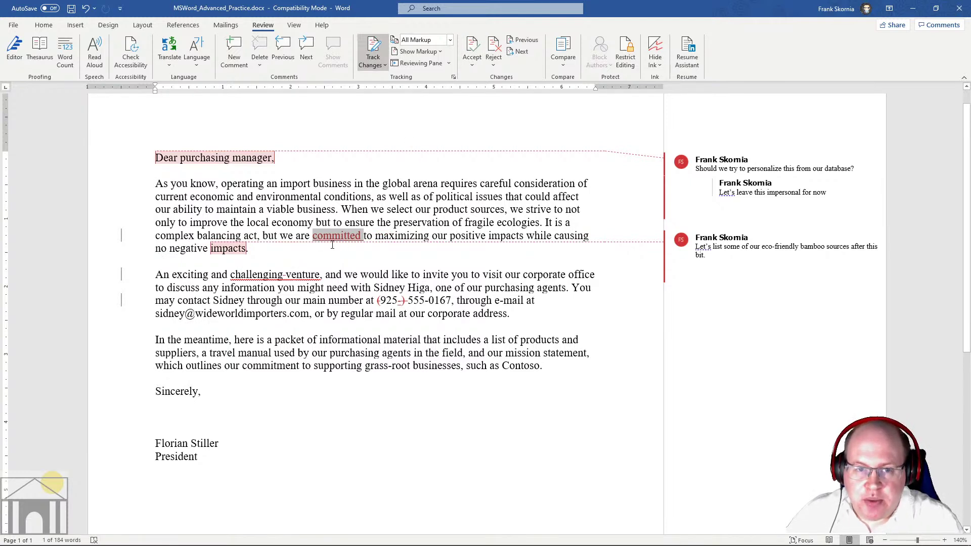
pyautogui.click(474, 46)
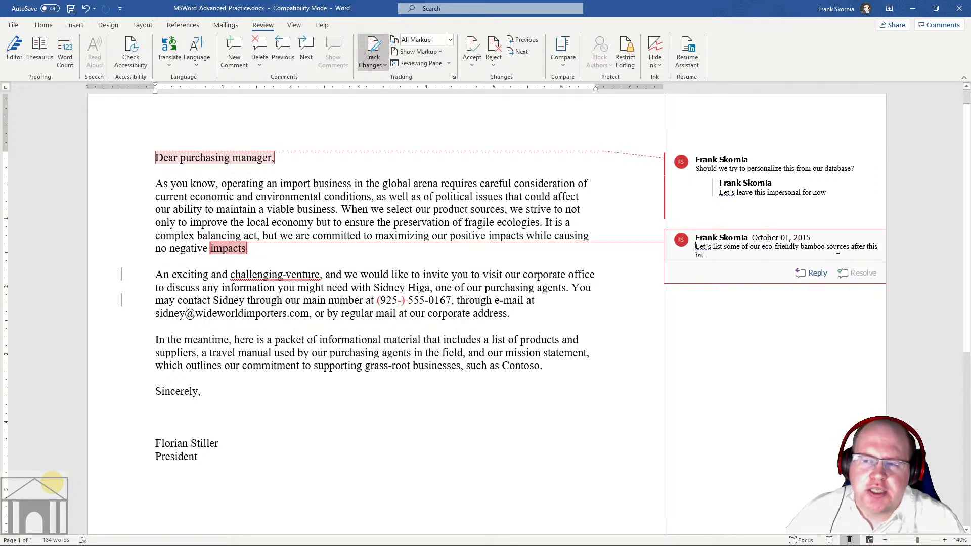
# - Remove the comment about eco-friendly bamboo sources and reject the tracked deletion of the space between "challenging" and "venture"
pyautogui.click(493, 48)
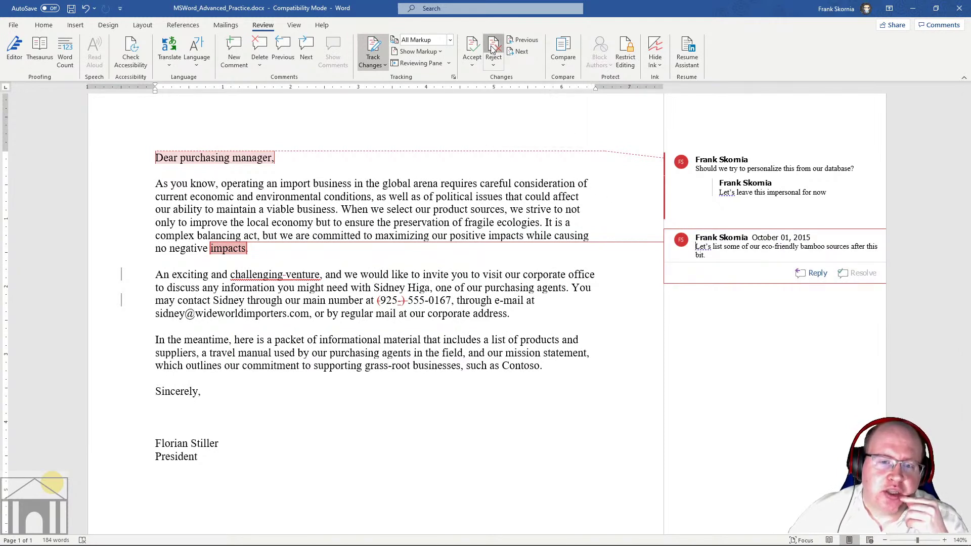
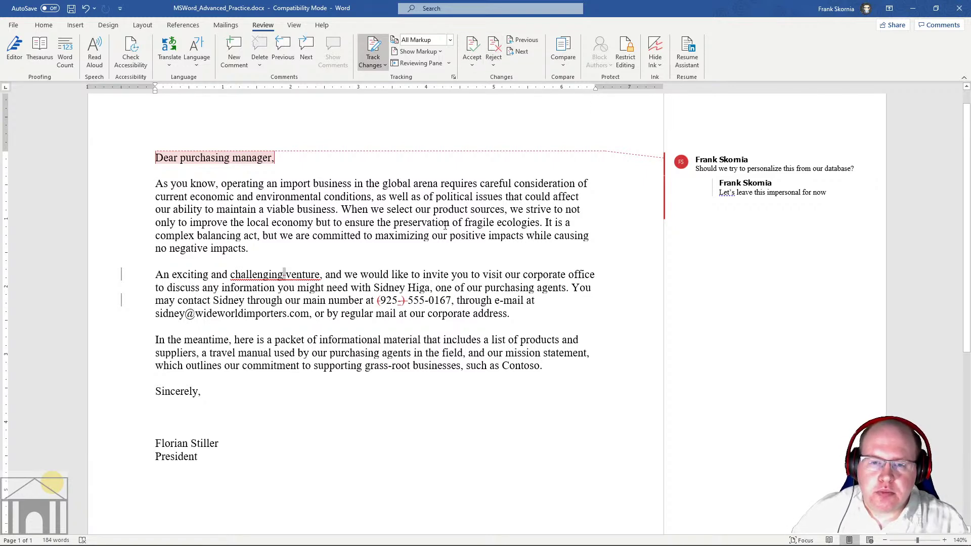
pyautogui.click(473, 45)
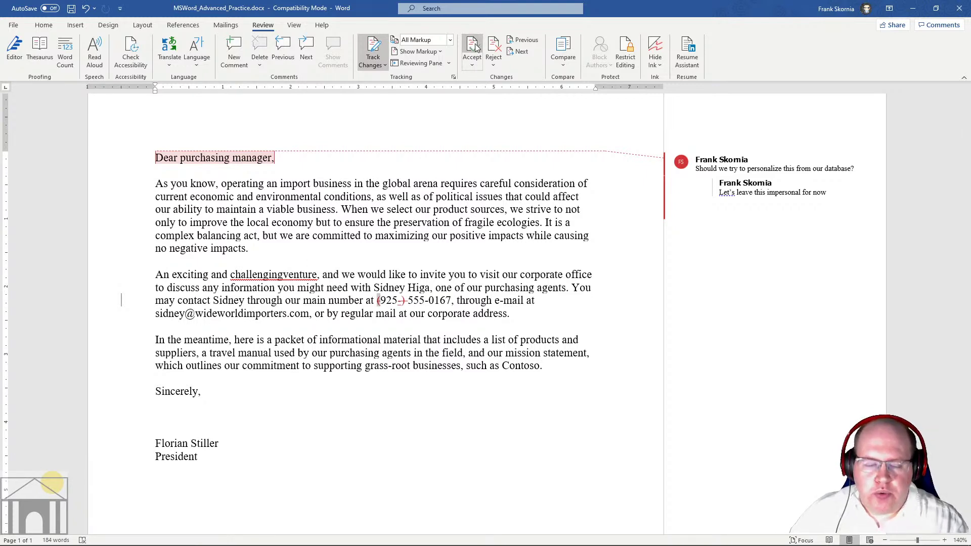
pyautogui.hotkey('ctrl', 'z')
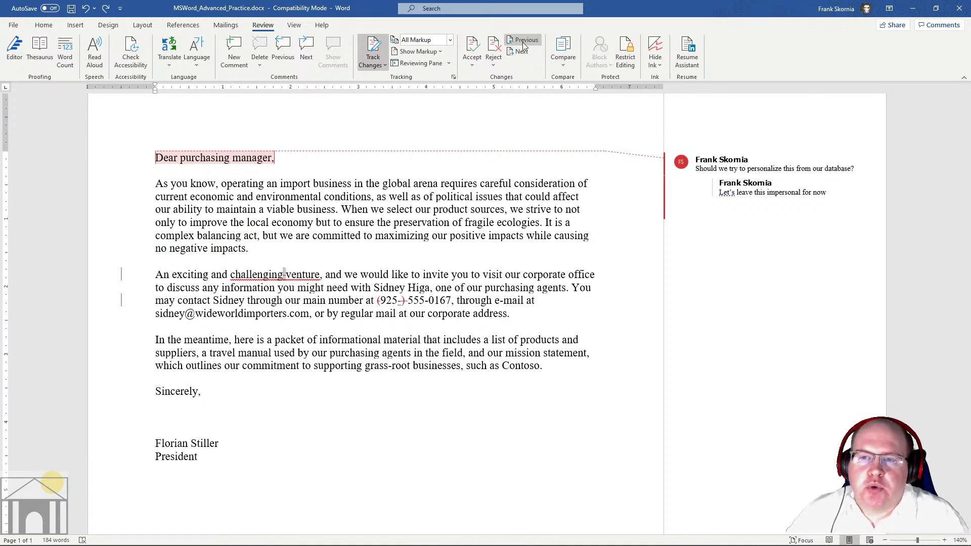
pyautogui.click(494, 51)
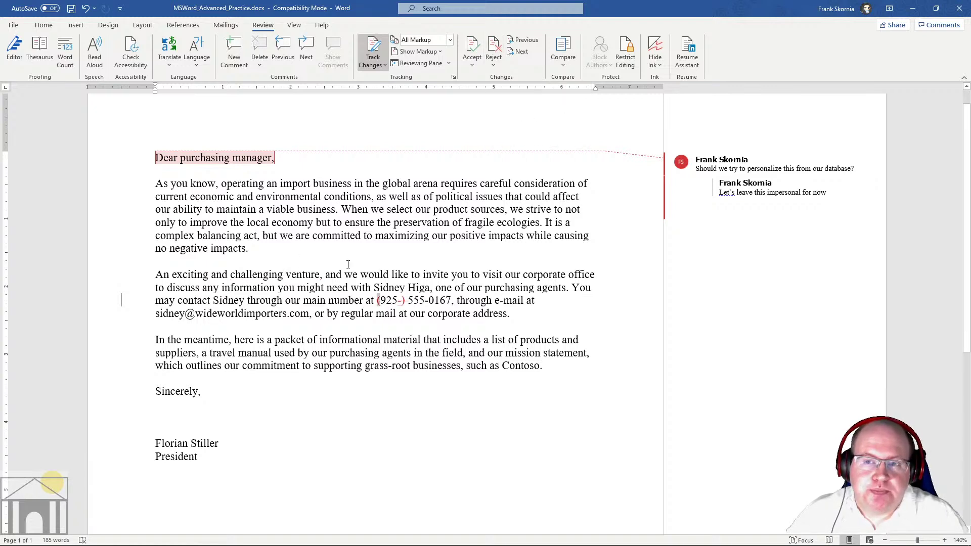
# - Reject the tracked punctuation changes around the area code of the main phone number in the second paragraph
pyautogui.click(520, 51)
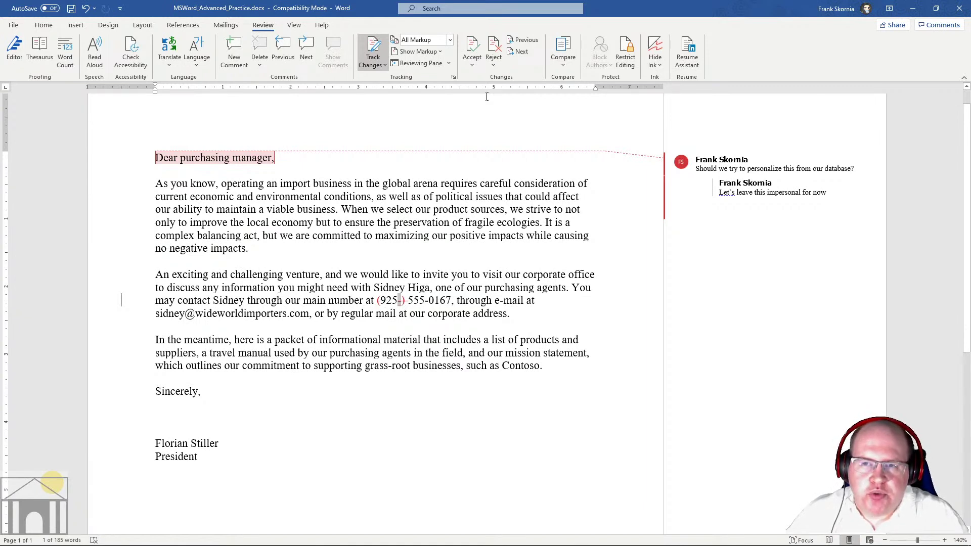
pyautogui.click(523, 40)
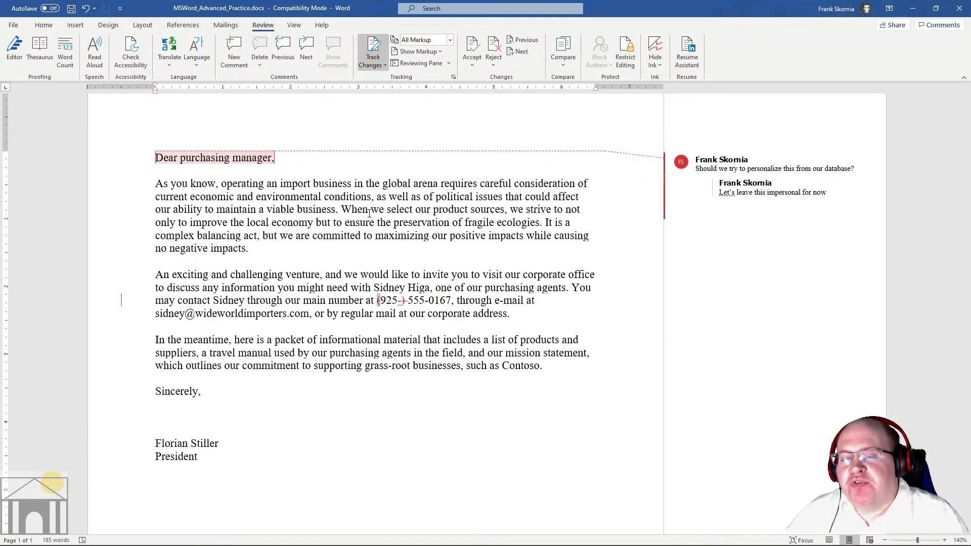
pyautogui.click(494, 47)
pyautogui.click(494, 47)
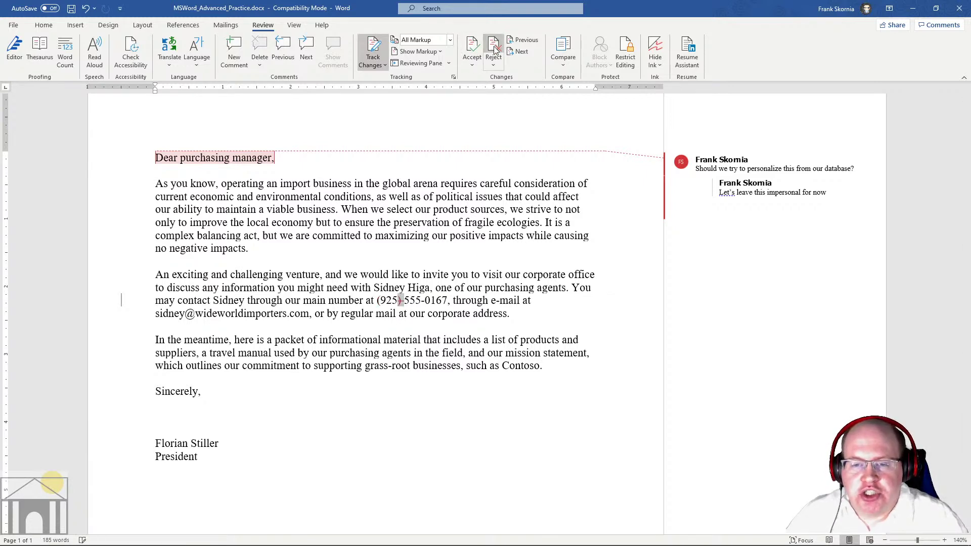
pyautogui.click(494, 47)
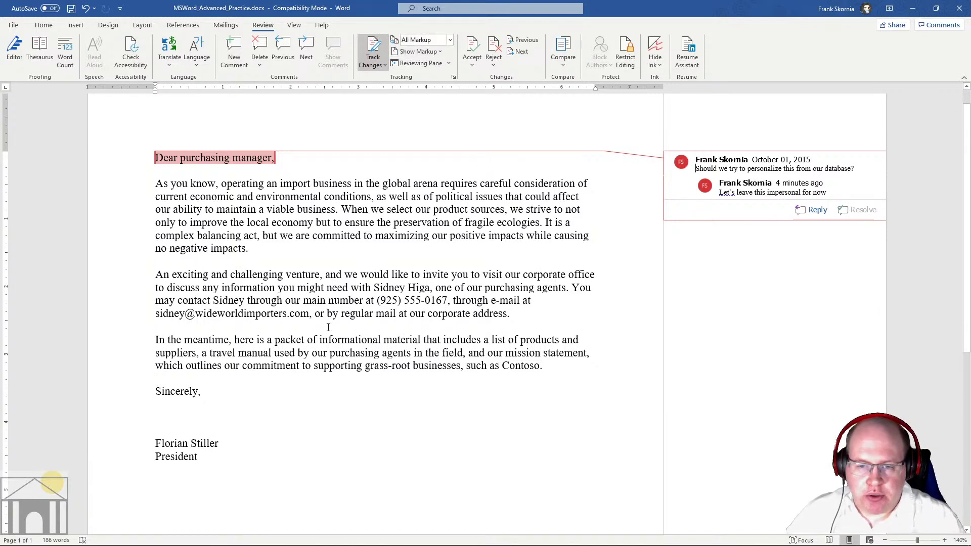
# - Add the tracked text "This our address here: Blah Blah Blah" at the end of the second paragraph
pyautogui.click(516, 313)
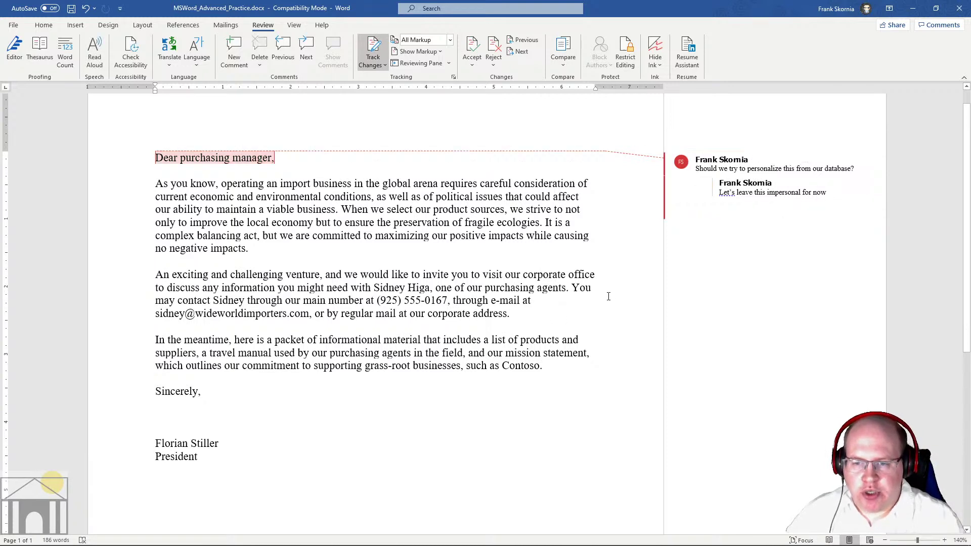
pyautogui.write('Th is')
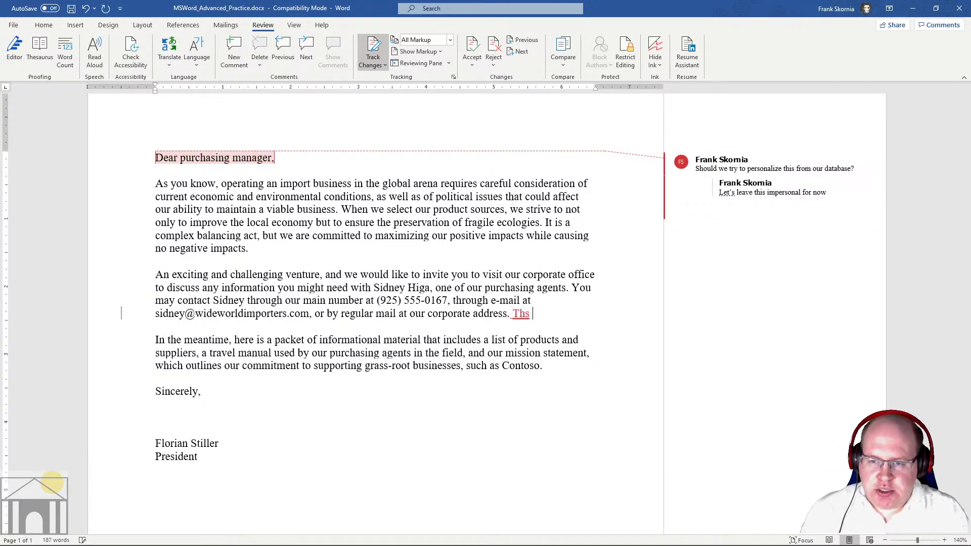
pyautogui.press('BackSpace')
pyautogui.press('BackSpace')
pyautogui.press('BackSpace')
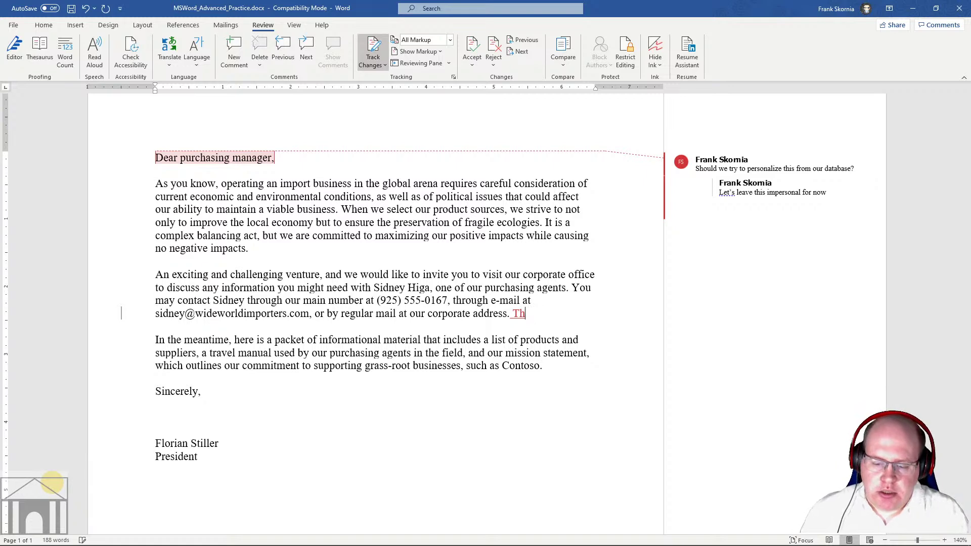
pyautogui.write('is our addres')
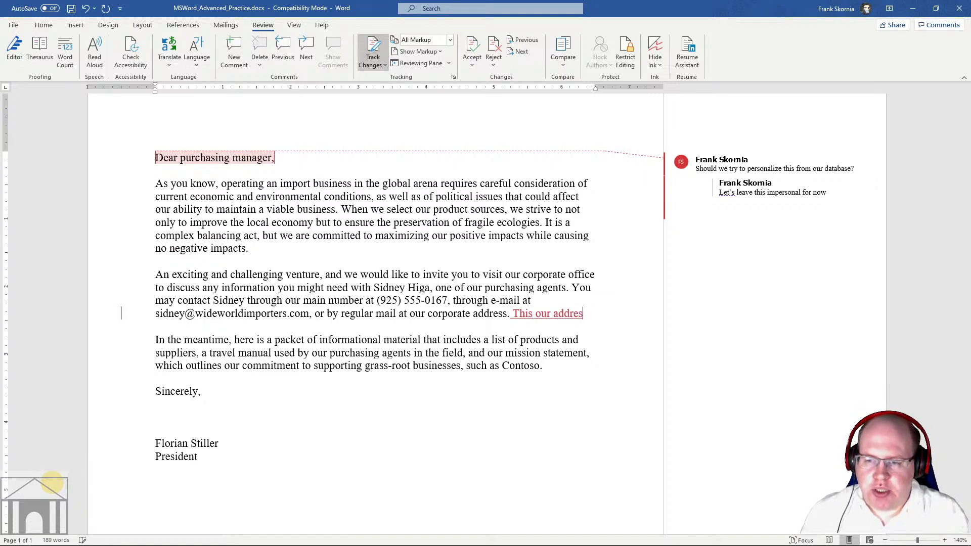
pyautogui.write('s here: Blah')
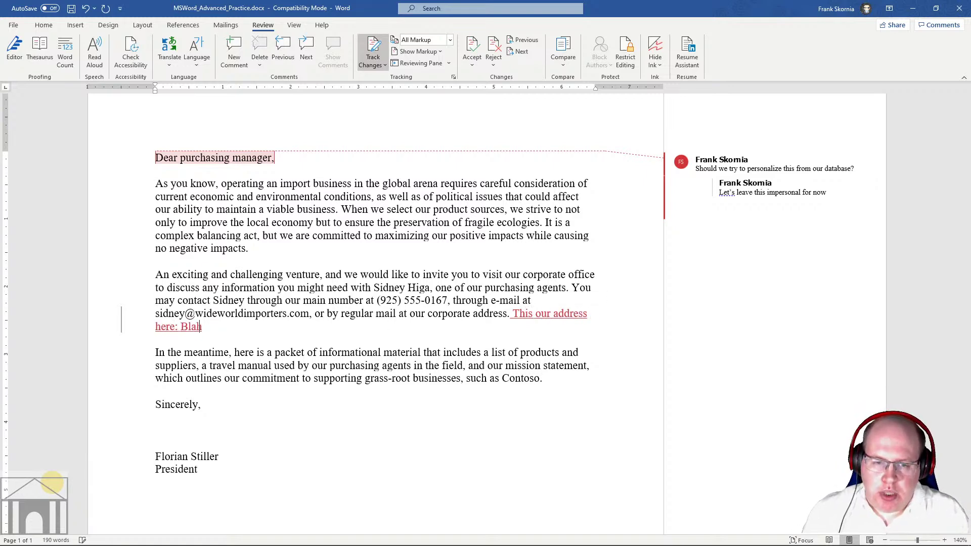
pyautogui.write(' Blah Blah')
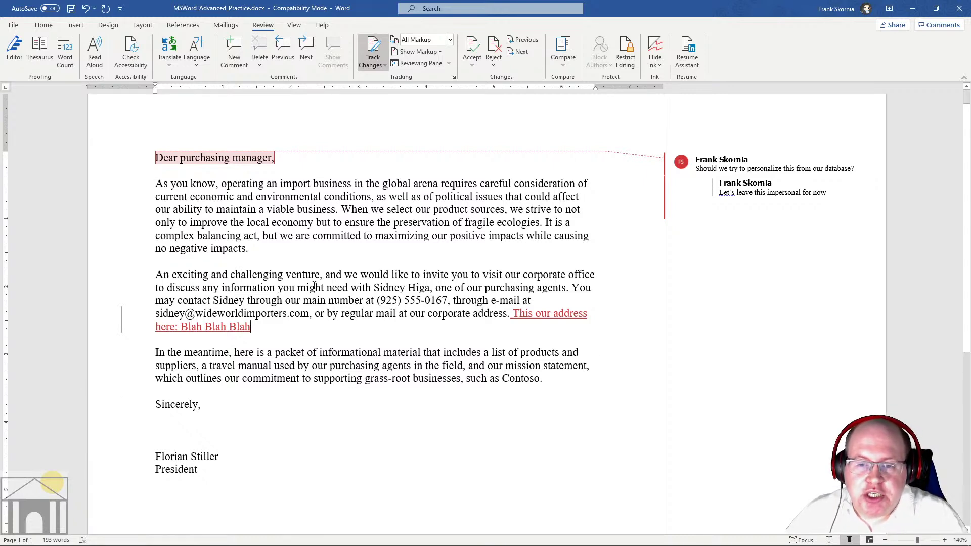
# - Attach the comment "A New comment here" to the phrase "exciting and challenging venture" in the second paragraph
pyautogui.click(298, 280)
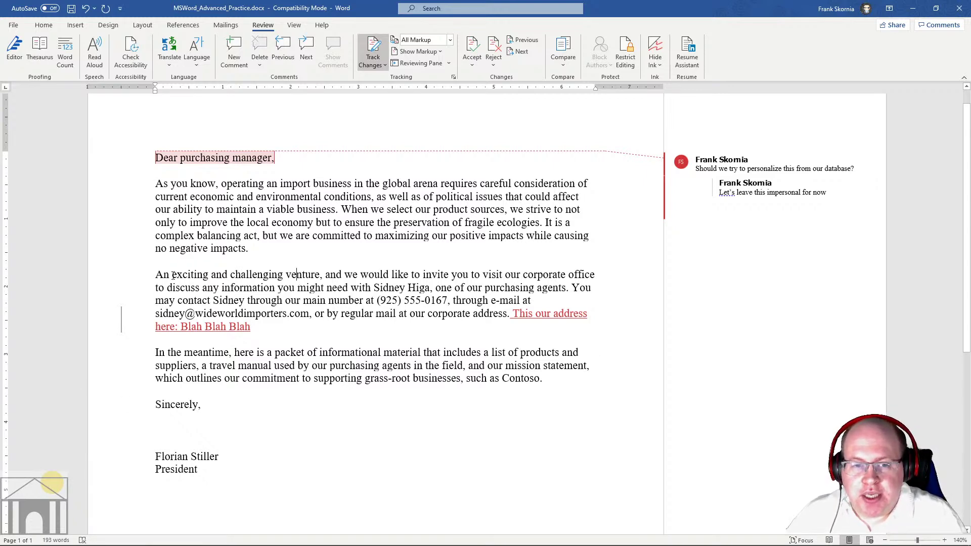
pyautogui.moveTo(171, 277); pyautogui.dragTo(314, 274)
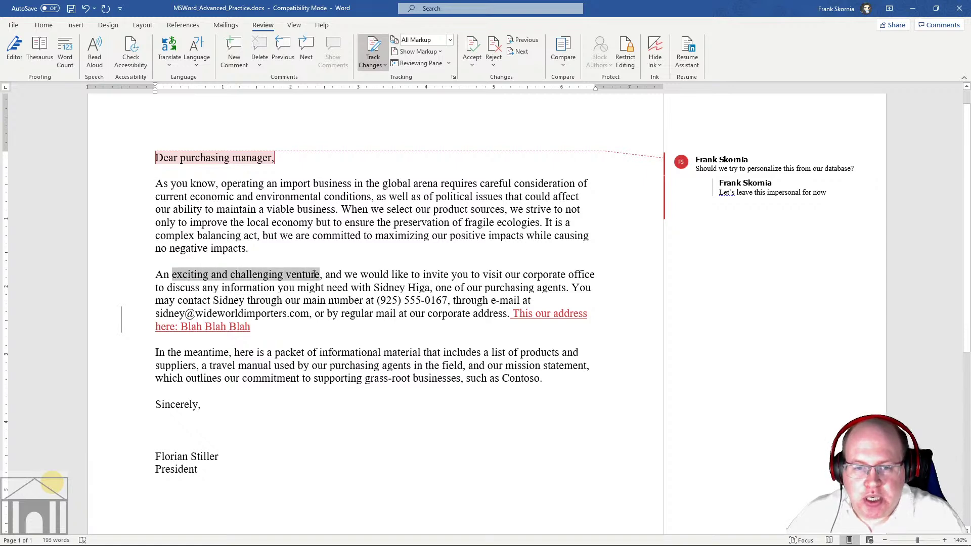
pyautogui.click(234, 48)
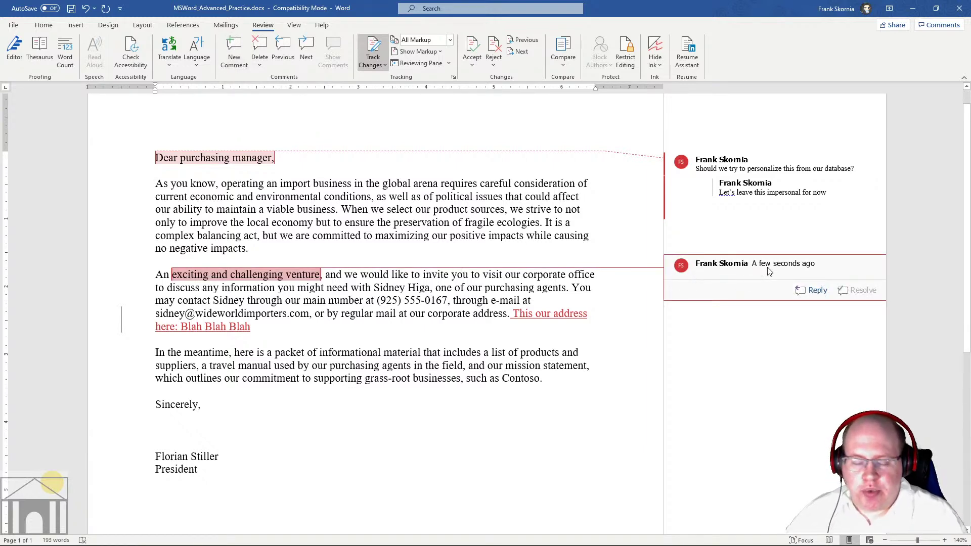
pyautogui.write('A ')
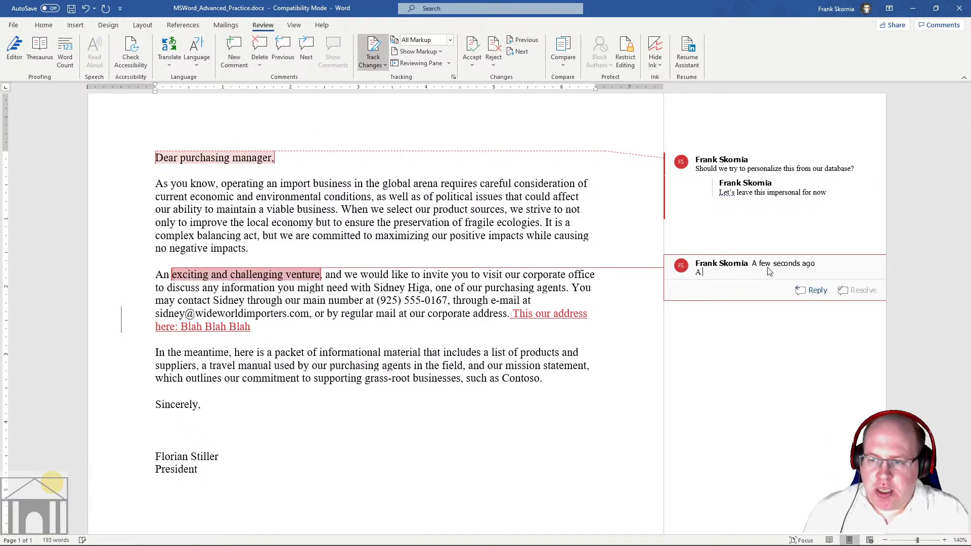
pyautogui.write('New comment here')
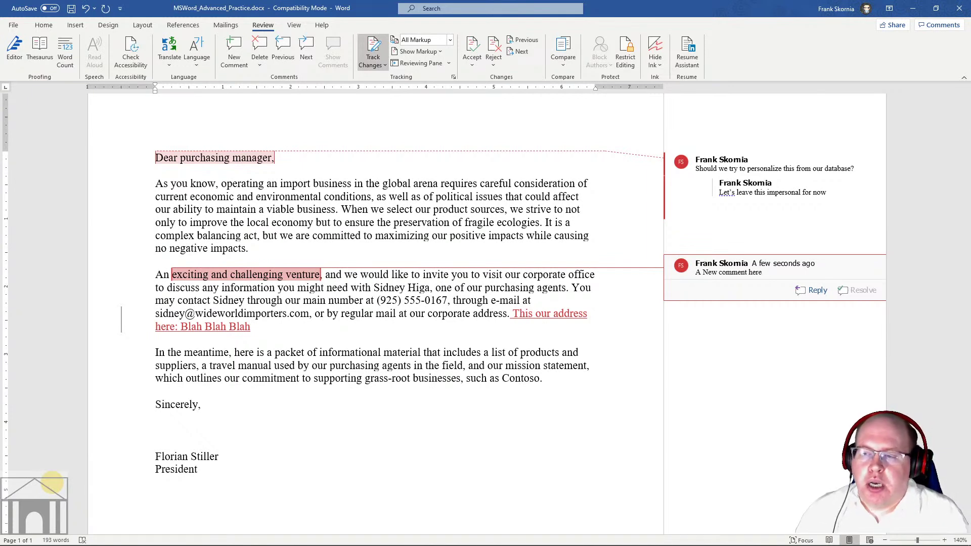
pyautogui.press('Return')
pyautogui.press('BackSpace')
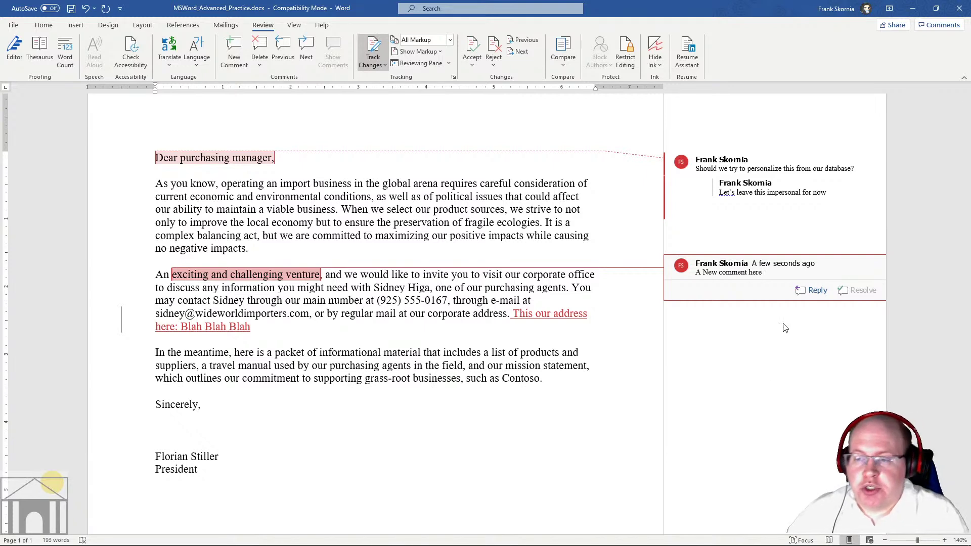
pyautogui.click(461, 379)
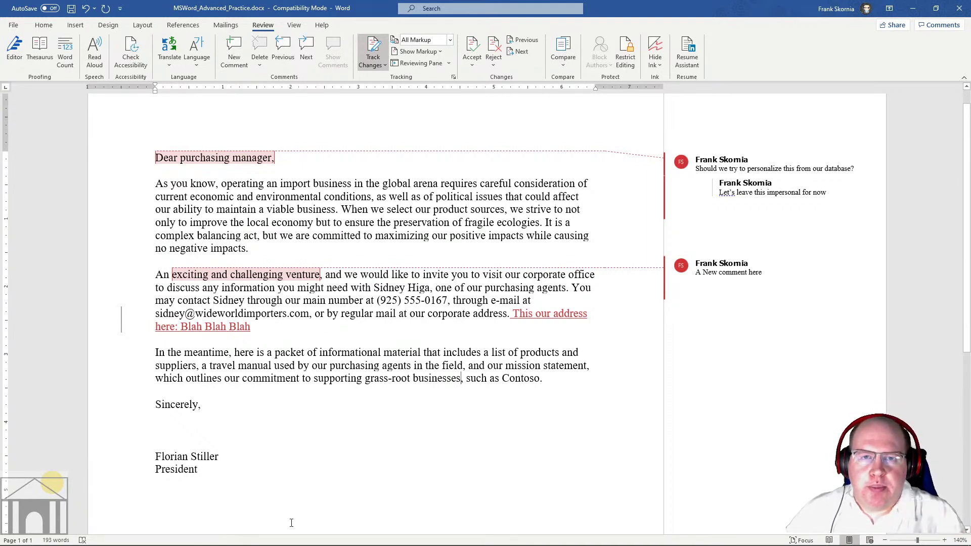
# - Switch to The Ferguson Library page in Firefox and view the upcoming class schedule
pyautogui.moveTo(161, 520)
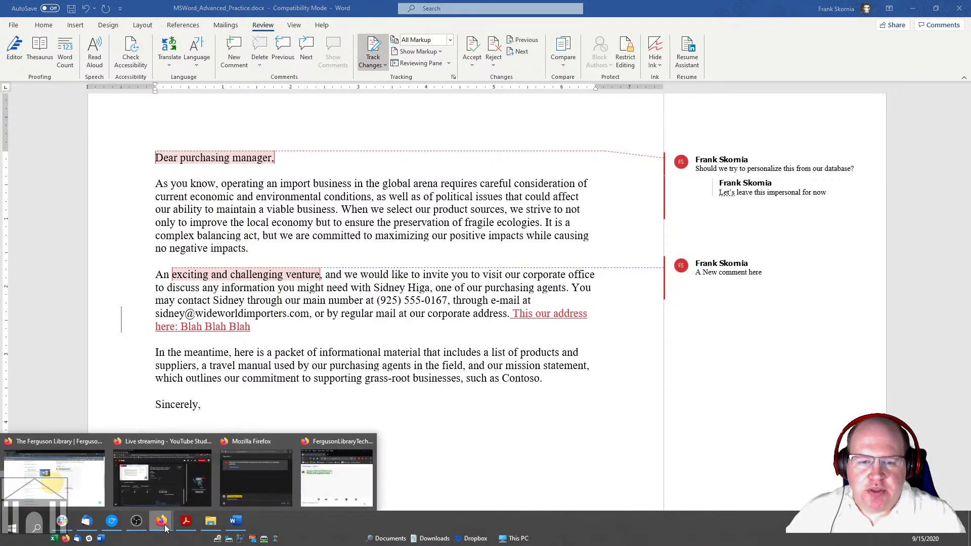
pyautogui.click(76, 464)
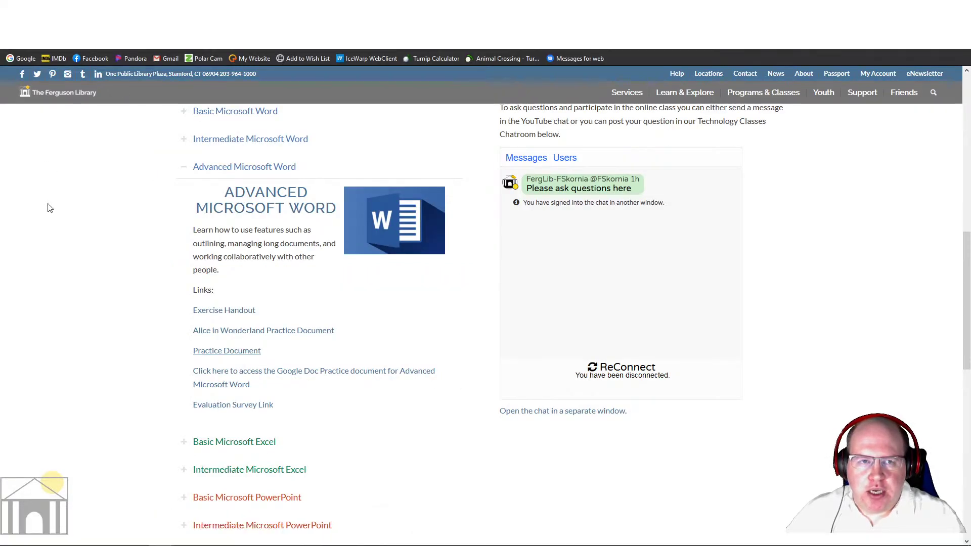
pyautogui.scroll(7, 576, 234)
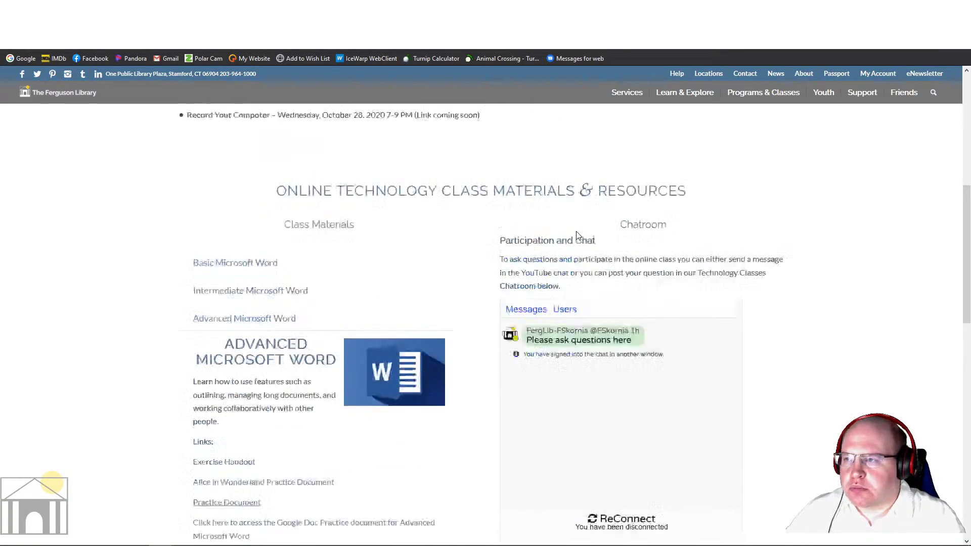
pyautogui.scroll(2, 576, 235)
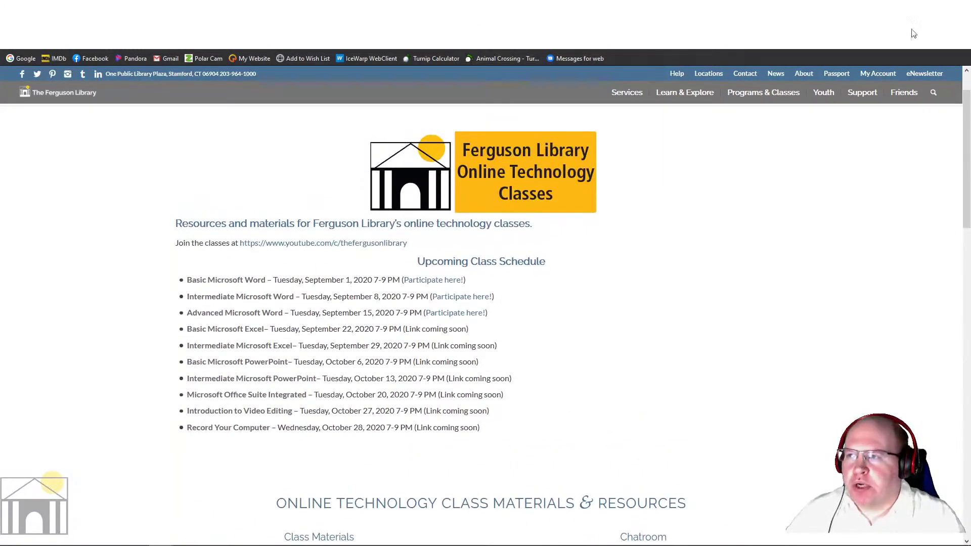
pyautogui.moveTo(381, 541)
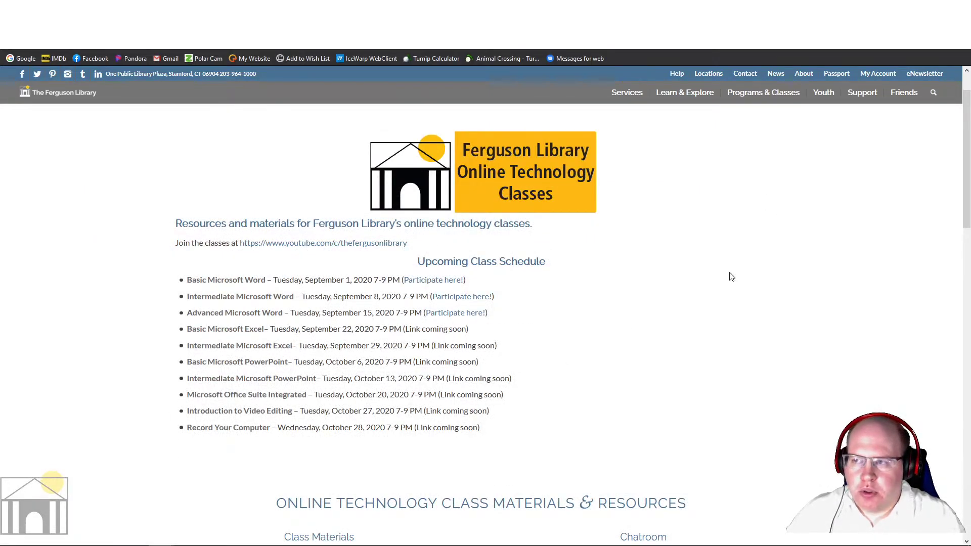
pyautogui.hotkey('alt', 'Tab')
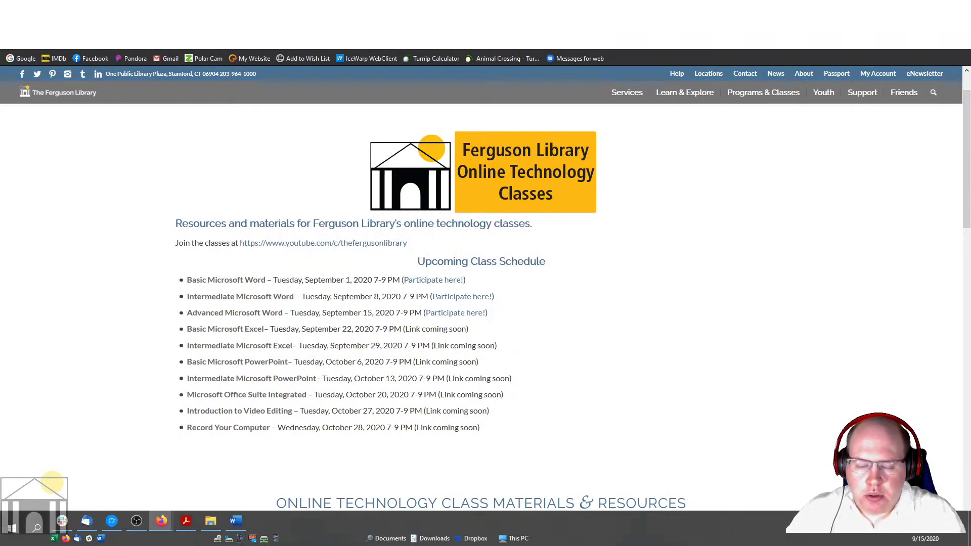
pyautogui.rightClick(158, 527)
pyautogui.click(519, 397)
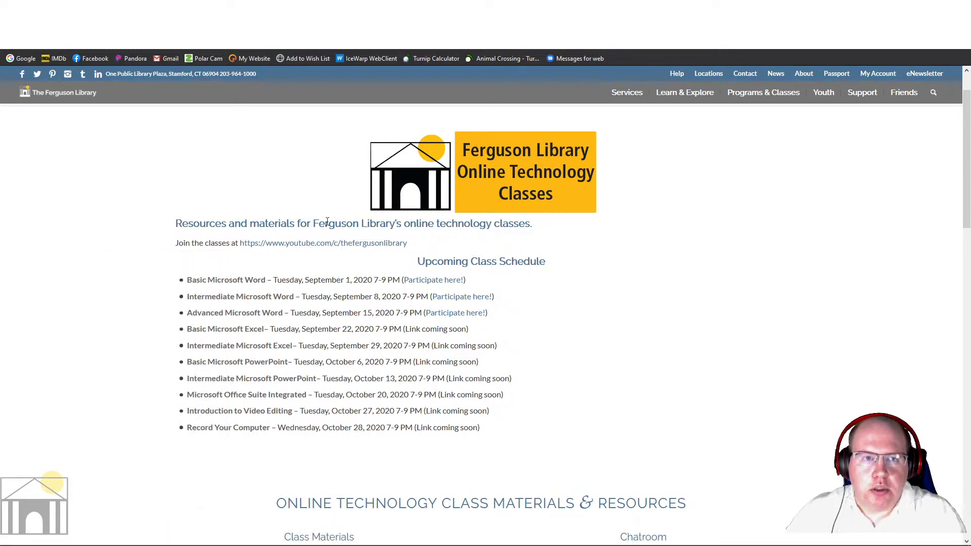
pyautogui.scroll(-3, 129, 261)
pyautogui.scroll(2, 188, 263)
pyautogui.scroll(3, 304, 285)
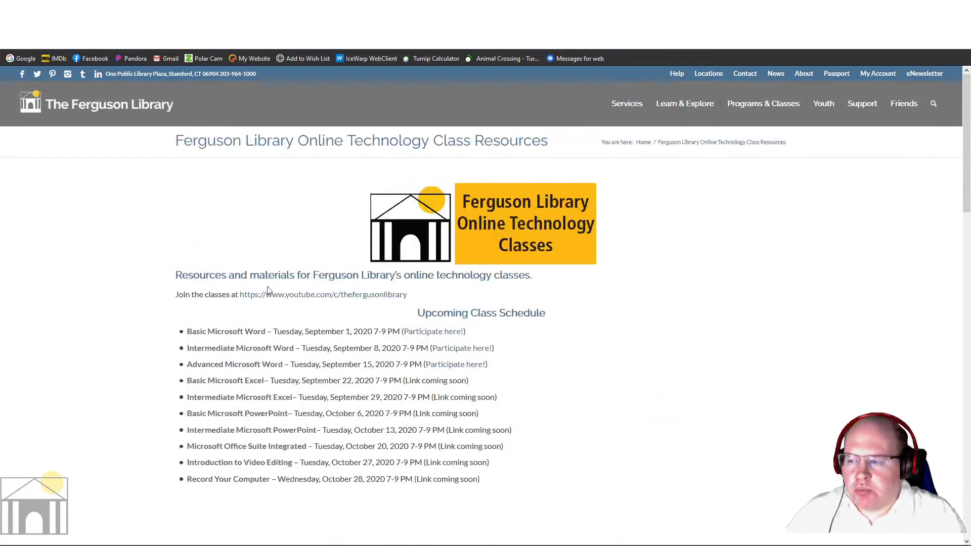
pyautogui.scroll(-7, 715, 293)
pyautogui.scroll(7, 714, 291)
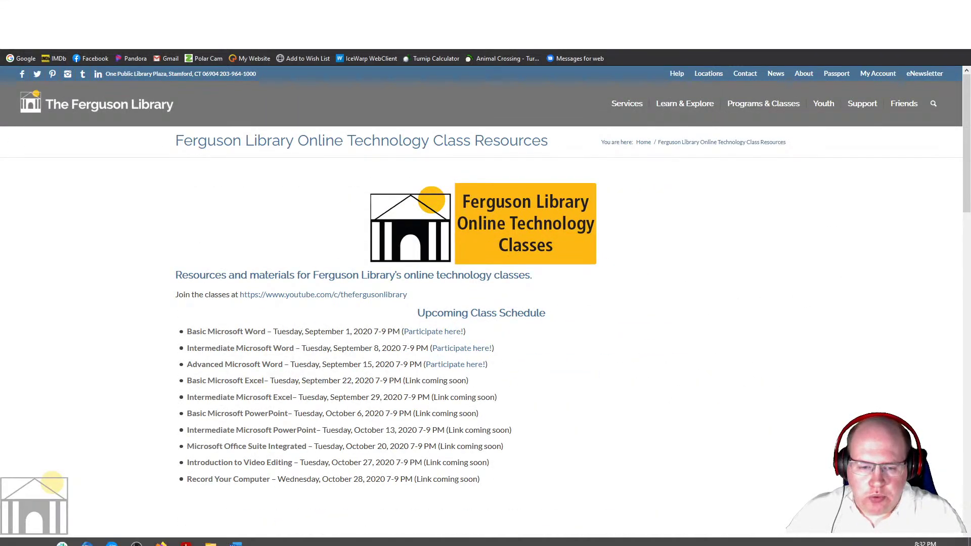
# - Close all open Firefox windows
pyautogui.rightClick(160, 521)
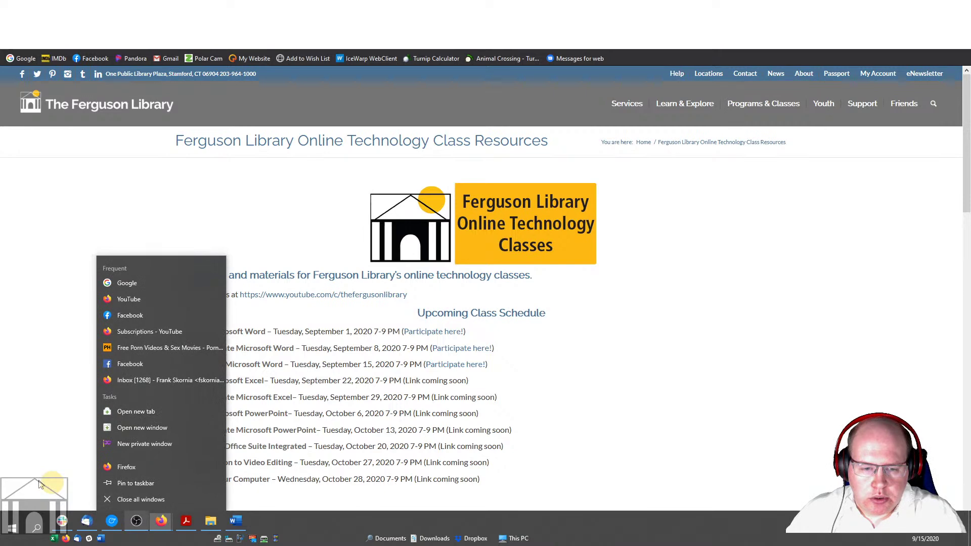
pyautogui.click(161, 520)
pyautogui.moveTo(160, 521)
pyautogui.click(100, 443)
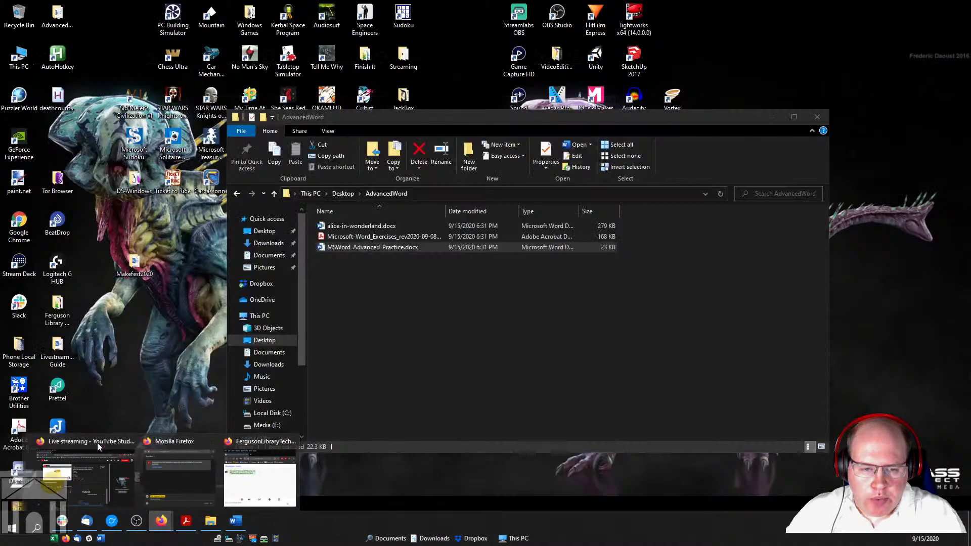
pyautogui.click(65, 539)
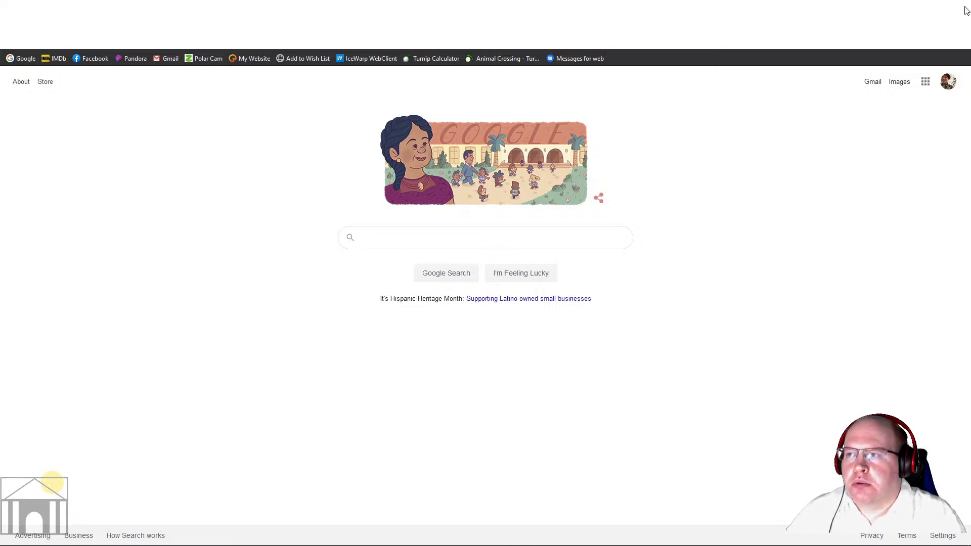
pyautogui.rightClick(160, 521)
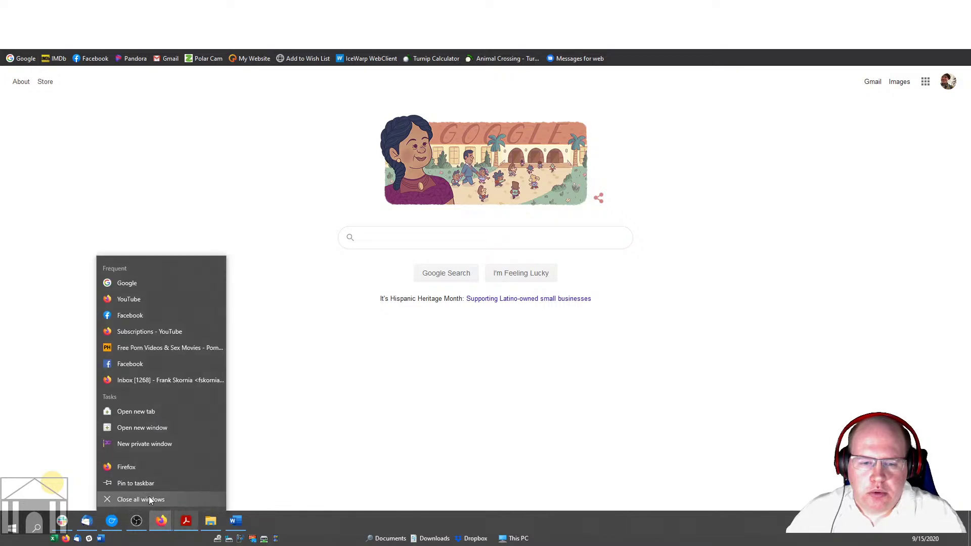
pyautogui.click(149, 497)
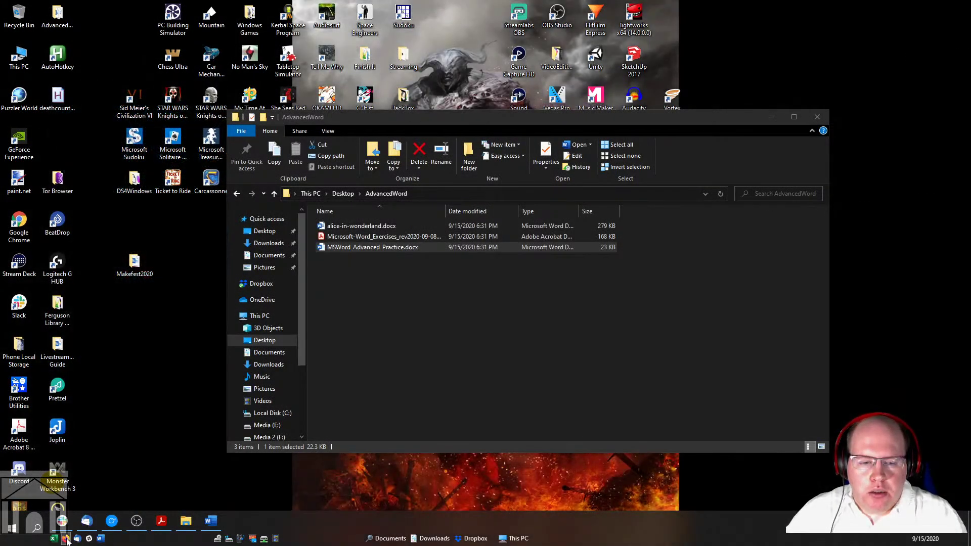
pyautogui.click(65, 538)
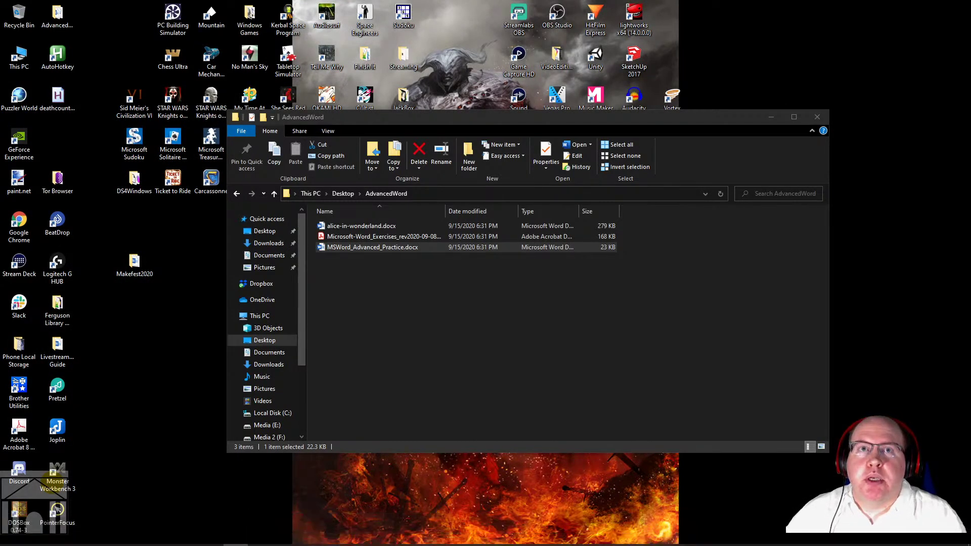
pyautogui.press('F11')
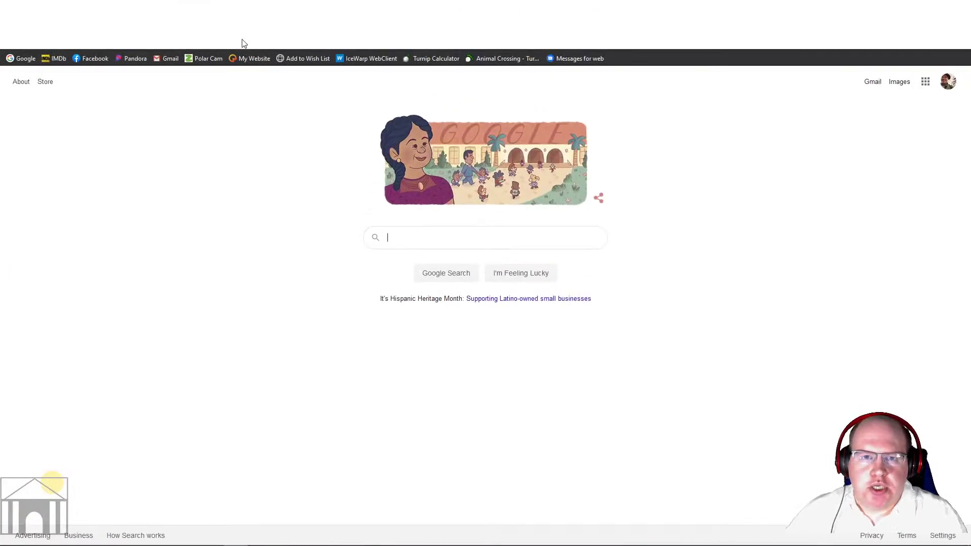
pyautogui.press('super')
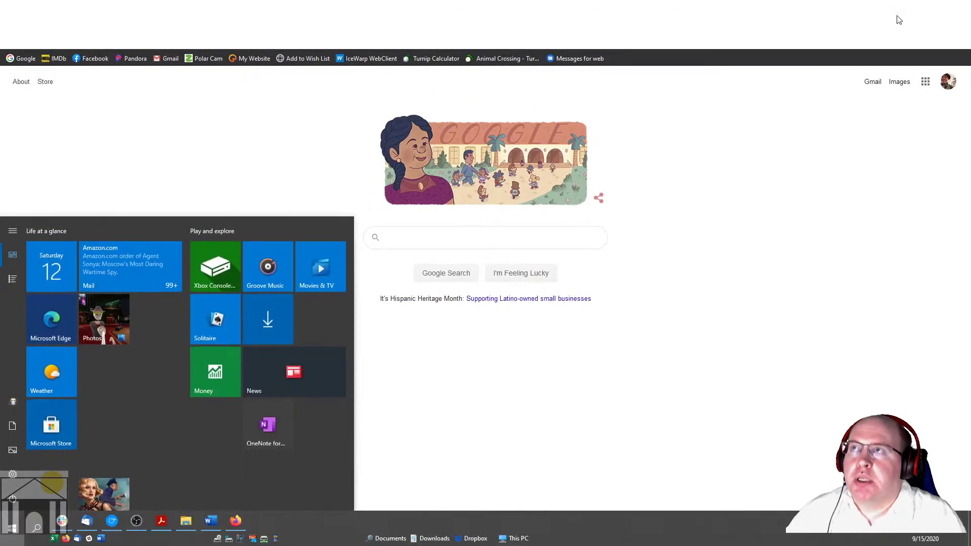
pyautogui.press('super')
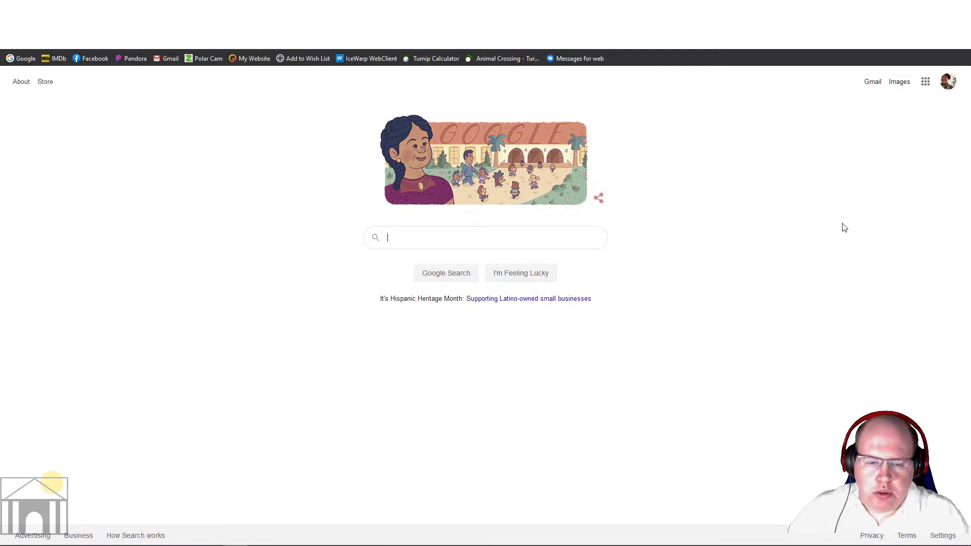
pyautogui.rightClick(242, 524)
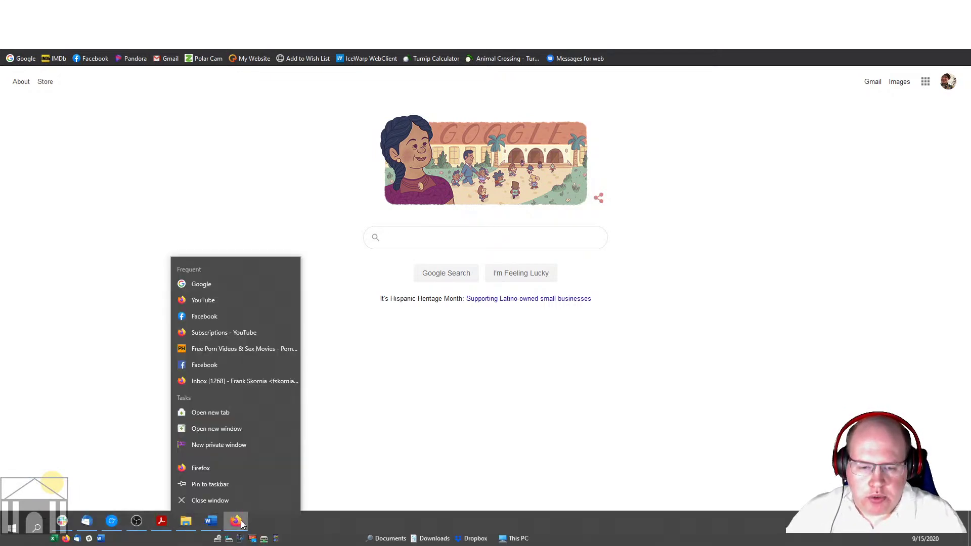
pyautogui.click(225, 496)
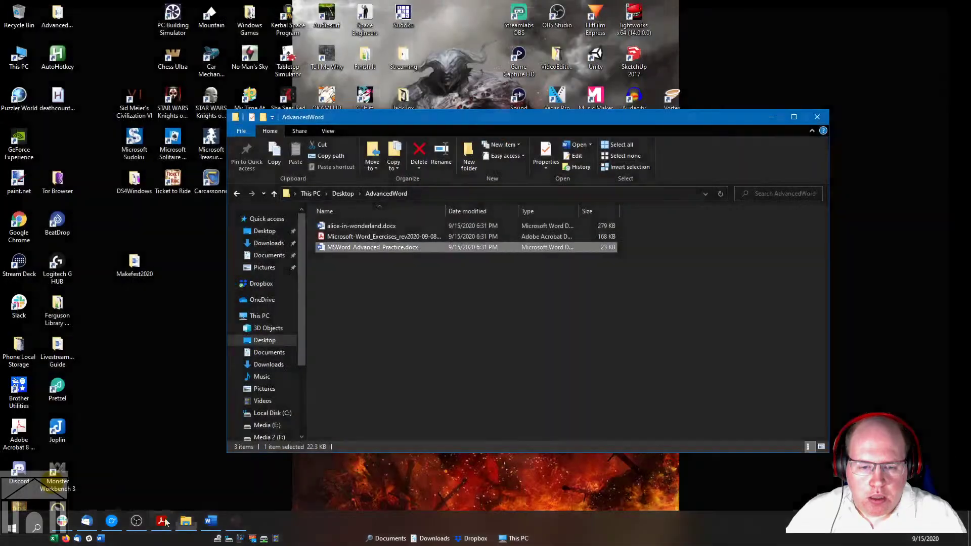
pyautogui.click(67, 539)
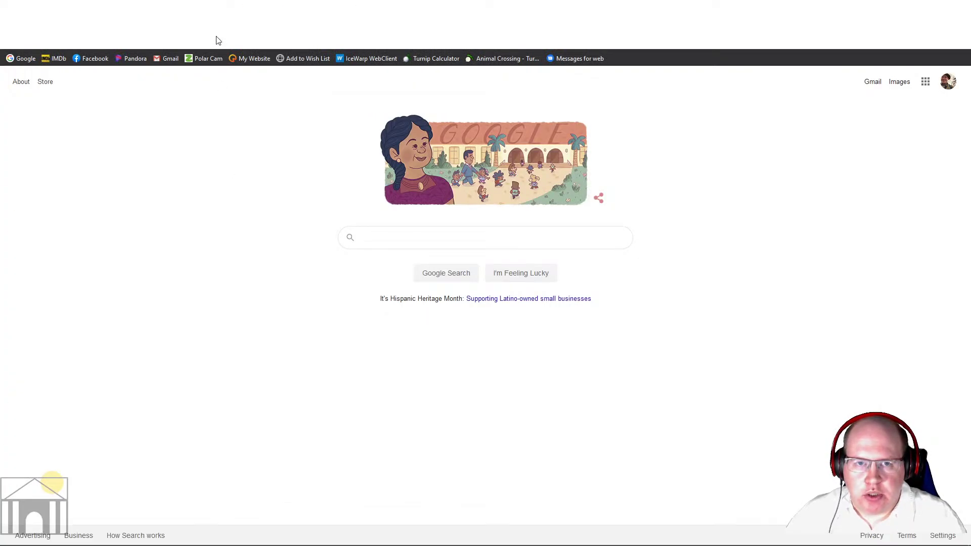
pyautogui.click(390, 240)
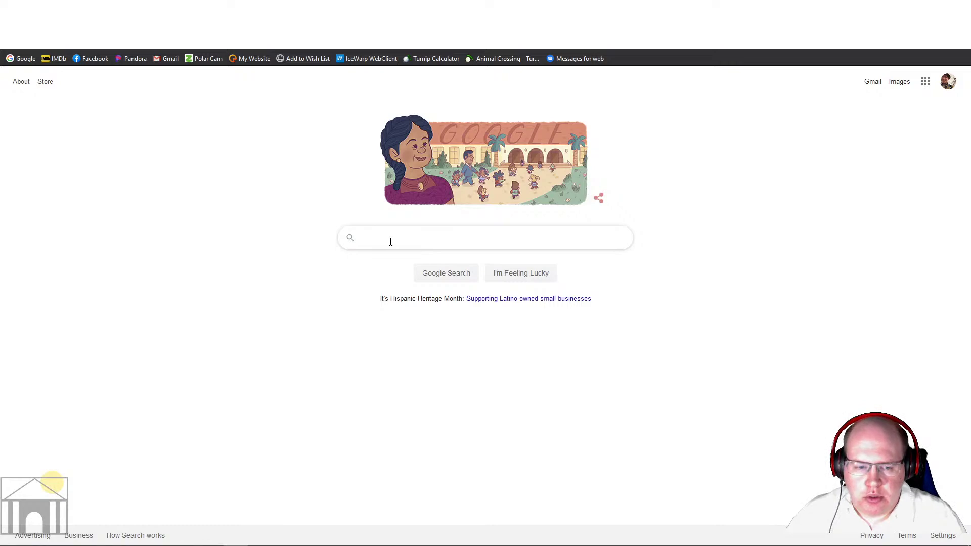
pyautogui.click(944, 37)
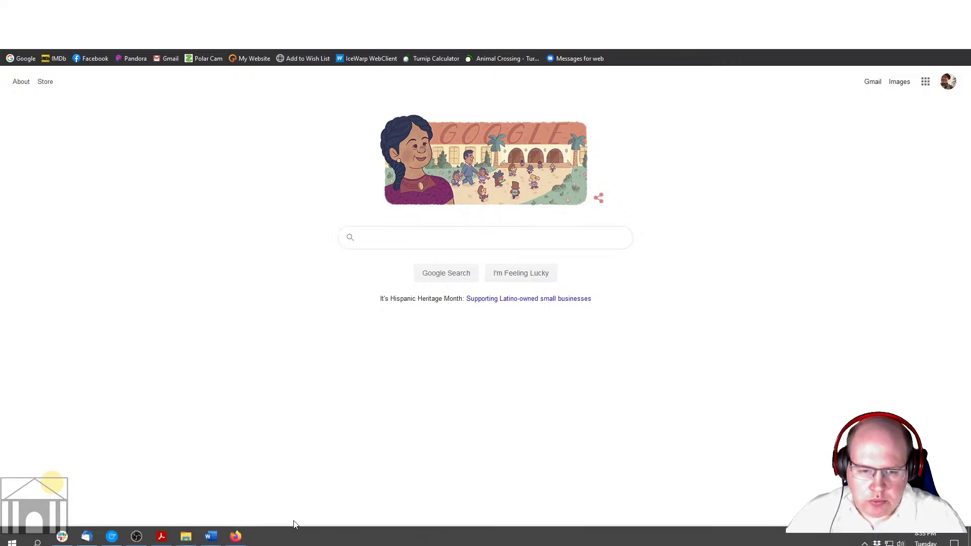
pyautogui.rightClick(236, 521)
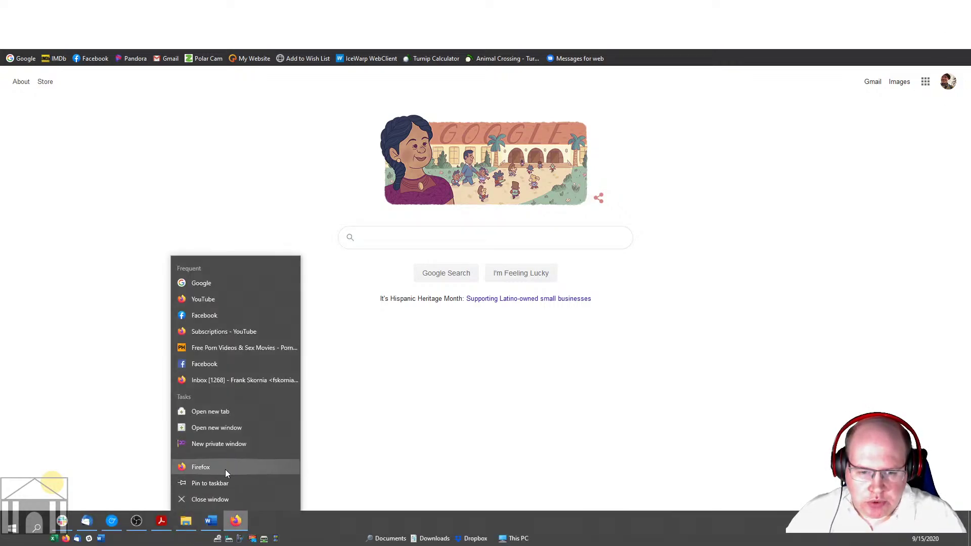
pyautogui.click(212, 501)
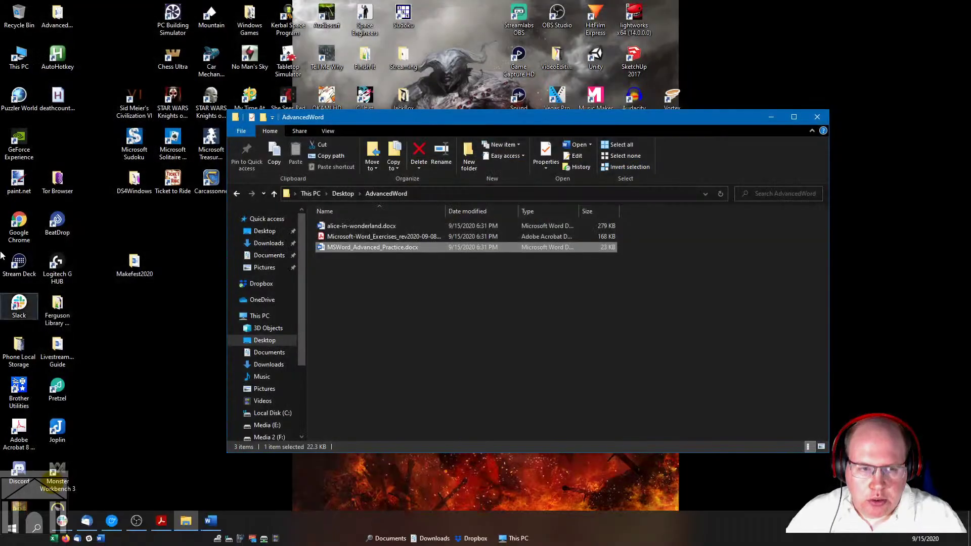
pyautogui.doubleClick(10, 230)
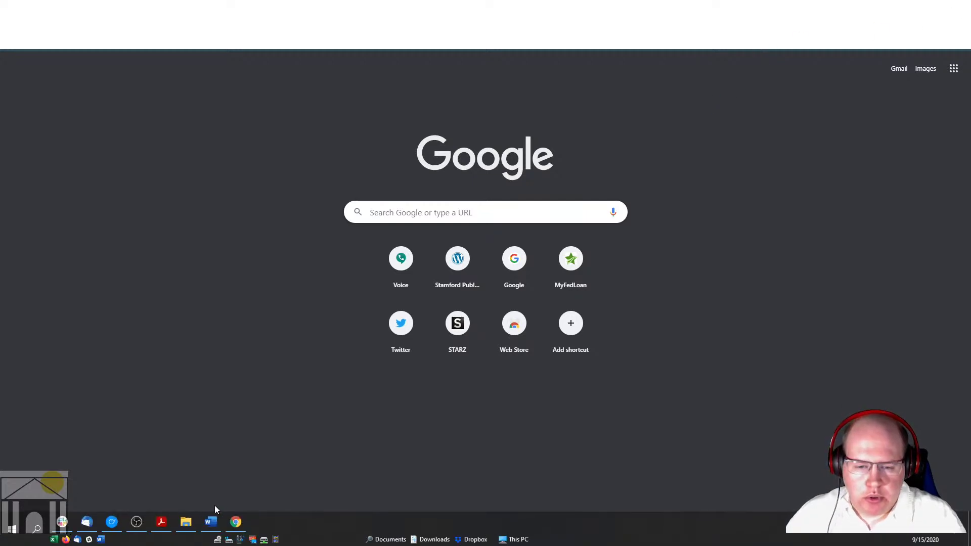
pyautogui.rightClick(241, 524)
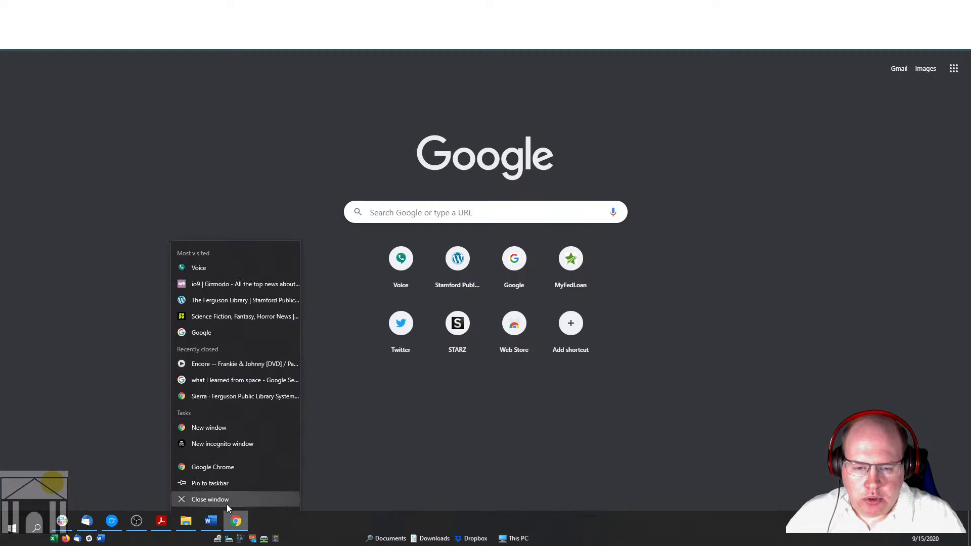
pyautogui.click(226, 502)
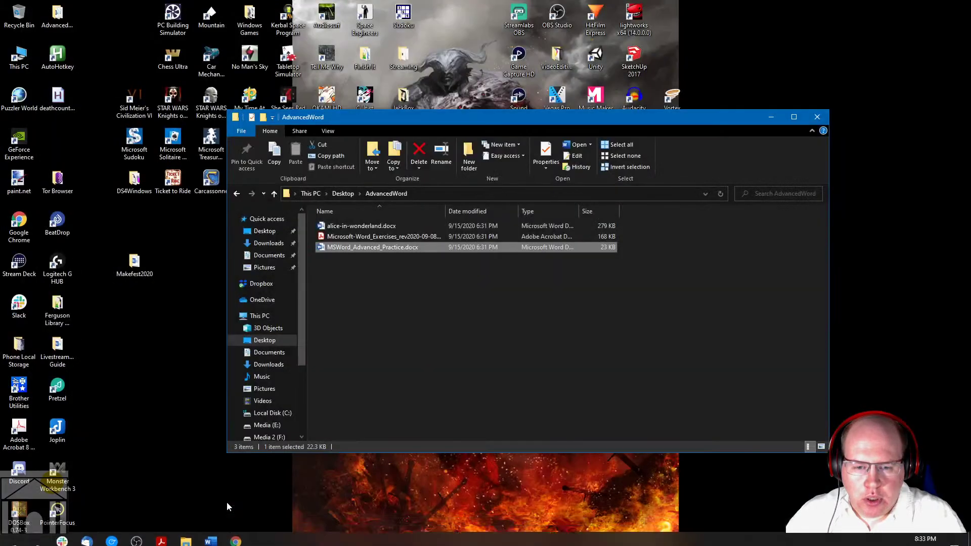
# - Maximize the AdvancedWord folder window, and close MSWord_Advanced_Practice.docx in Word without saving its changes
pyautogui.moveTo(462, 107); pyautogui.dragTo(474, 6)
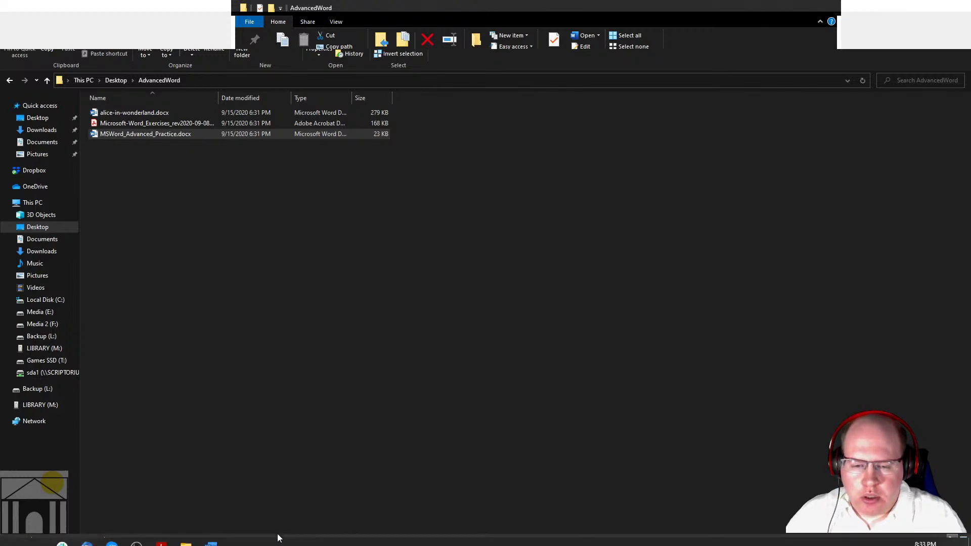
pyautogui.click(211, 521)
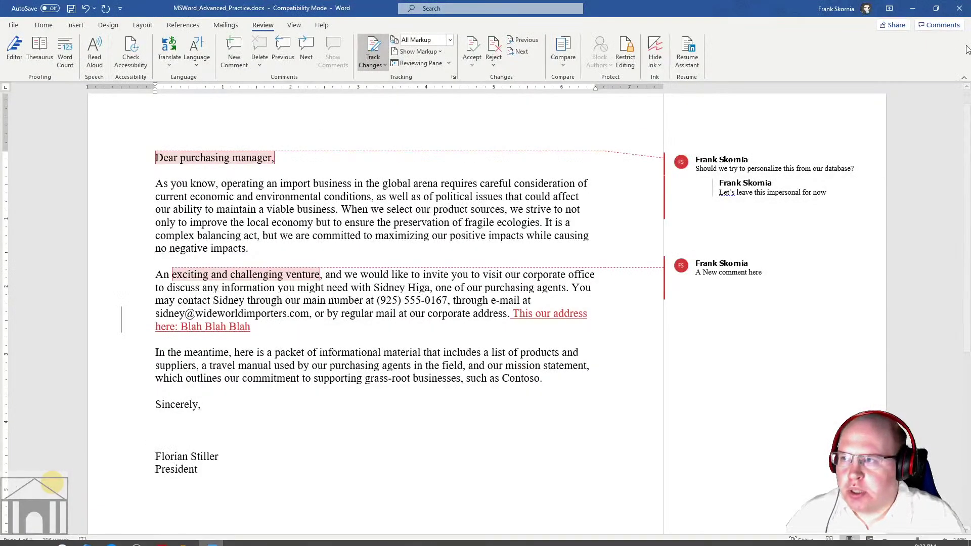
pyautogui.click(960, 9)
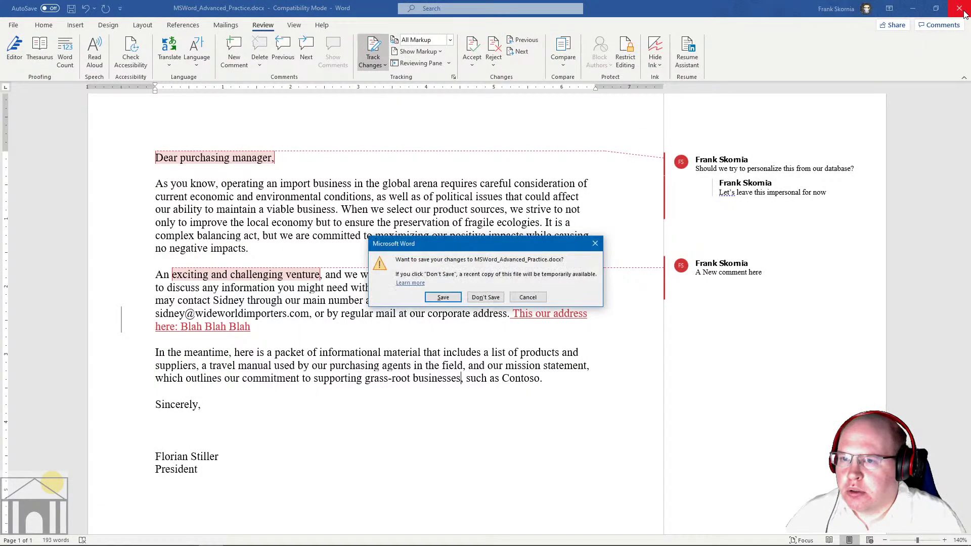
pyautogui.click(485, 297)
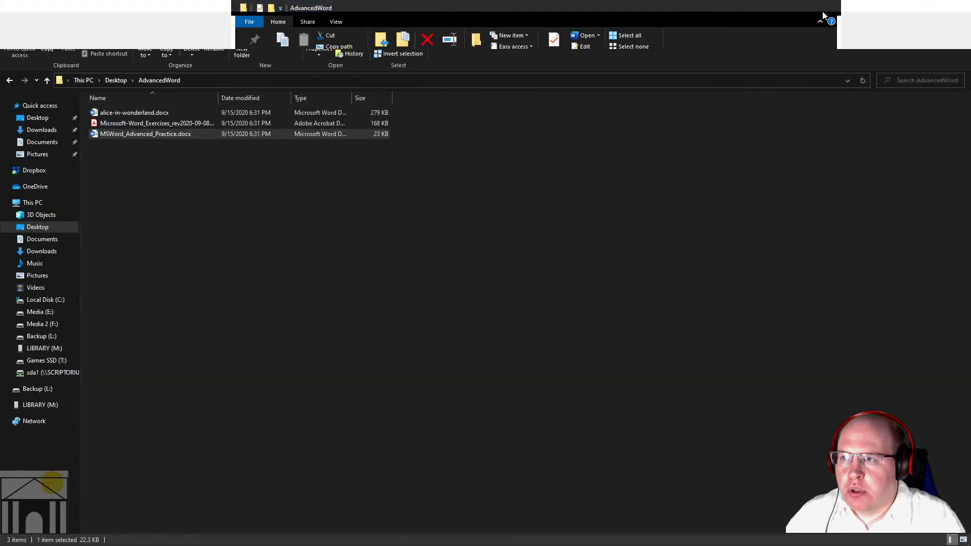
# - Switch to Microsoft-Word_Exercises_rev2020-09-08.pdf in Acrobat Reader and return to the first page of the exercise handout
pyautogui.moveTo(172, 534)
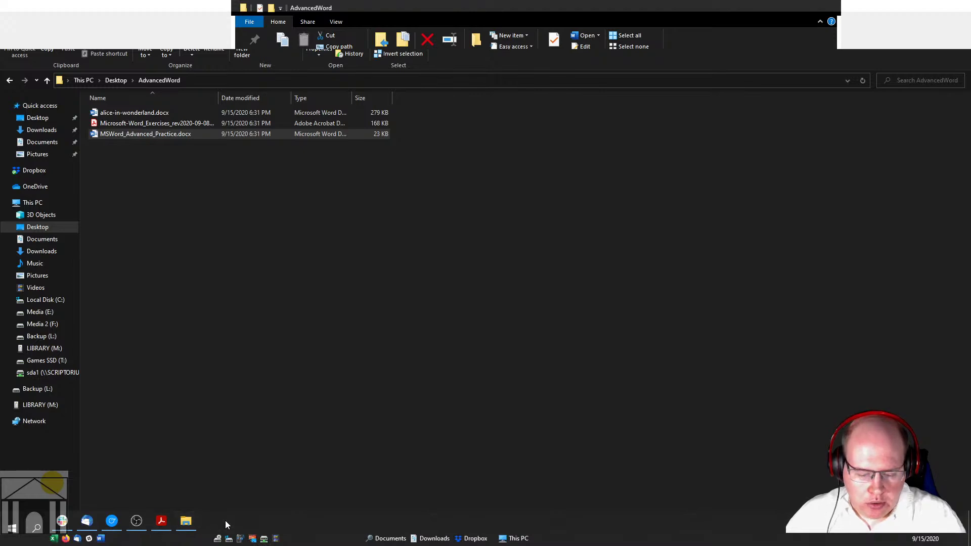
pyautogui.click(162, 521)
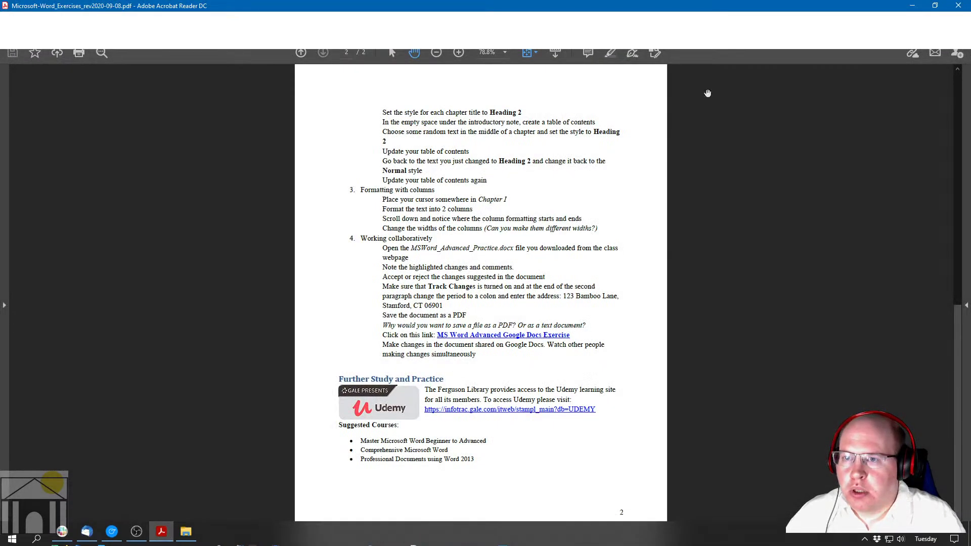
pyautogui.scroll(3, 804, 98)
pyautogui.scroll(-3, 804, 97)
pyautogui.scroll(3, 806, 98)
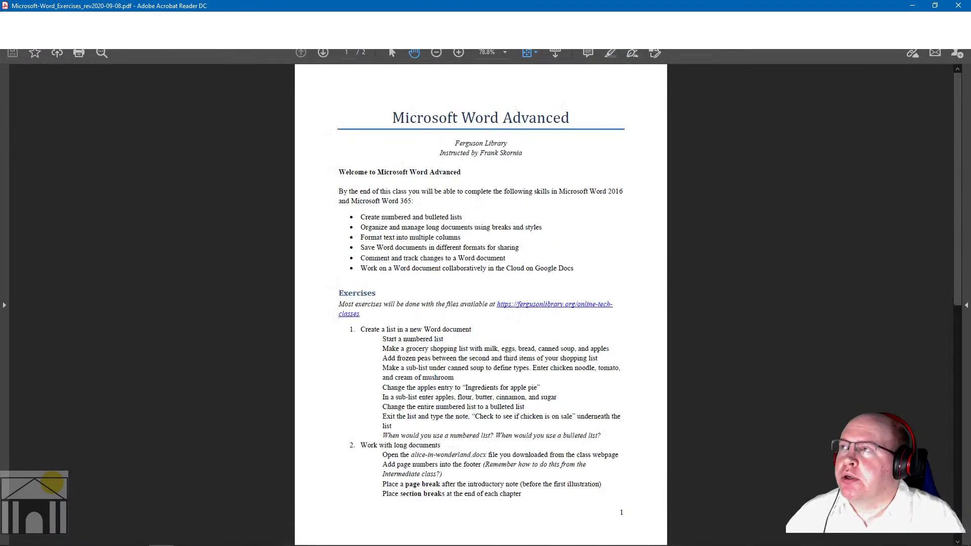
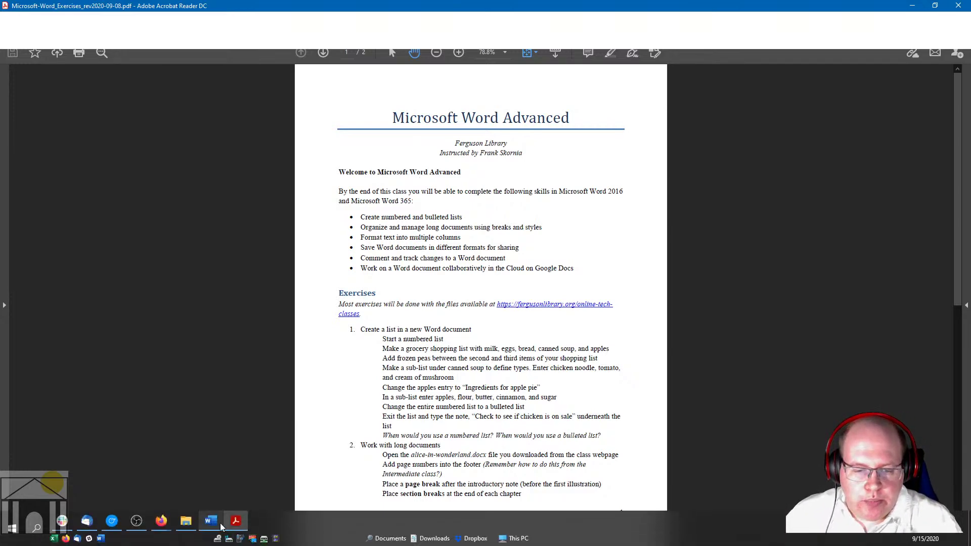
# - Switch to Word and prepare a Save As copy of MSWord_Advanced_Practice in the AdvancedWord folder with the PDF (*.pdf) file type, reviewing the other available formats
pyautogui.click(215, 524)
pyautogui.click(14, 24)
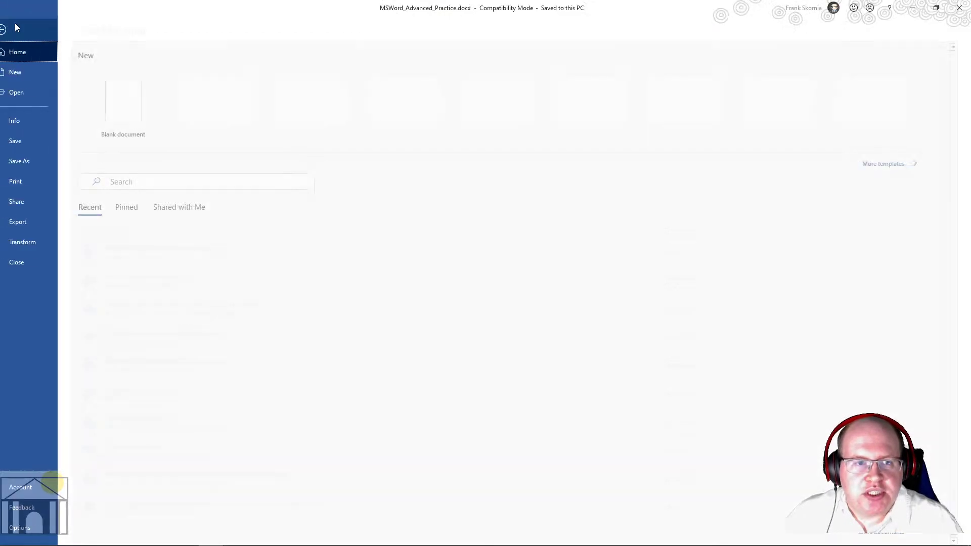
pyautogui.click(29, 162)
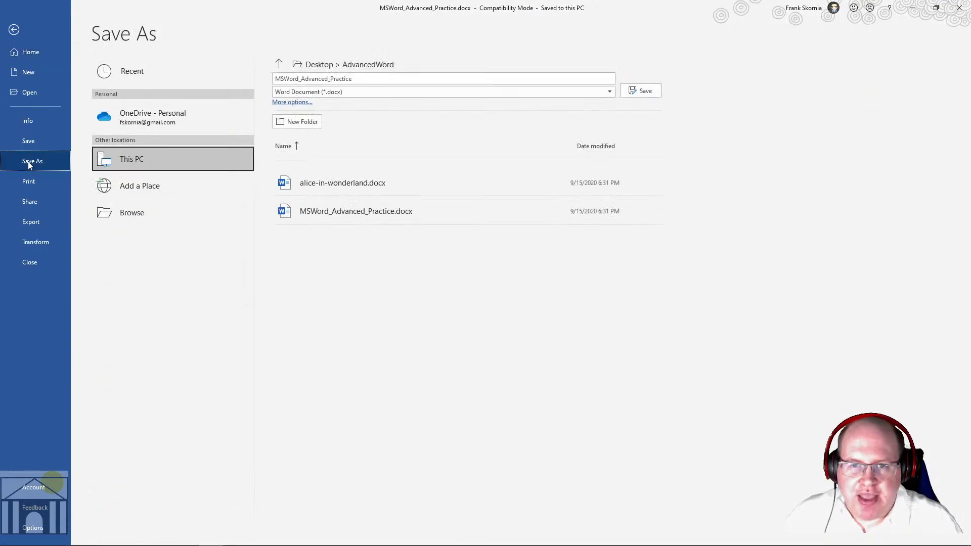
pyautogui.click(610, 93)
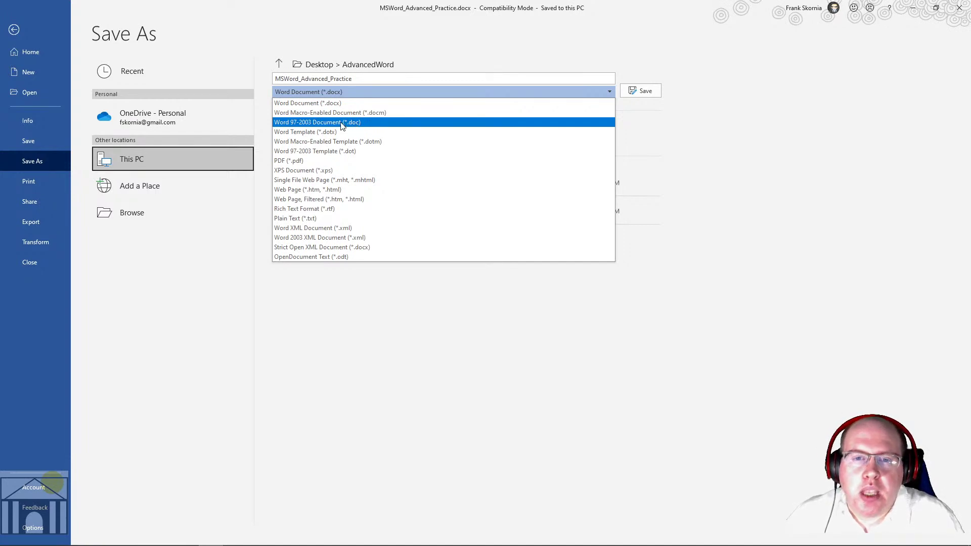
pyautogui.click(291, 162)
pyautogui.click(342, 95)
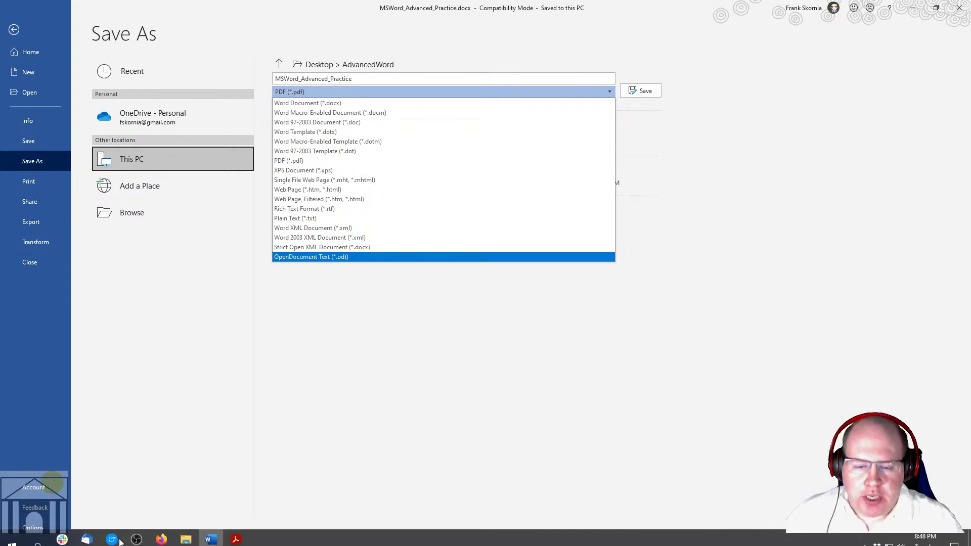
# - Switch to the library's class materials page in Firefox and open a new browser window
pyautogui.moveTo(161, 521)
pyautogui.click(140, 501)
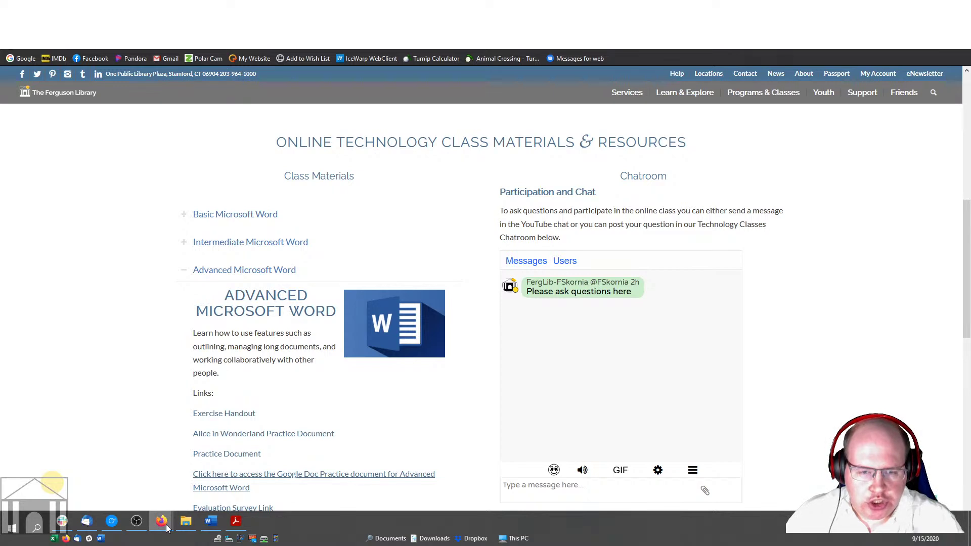
pyautogui.hotkey('ctrl', 'n')
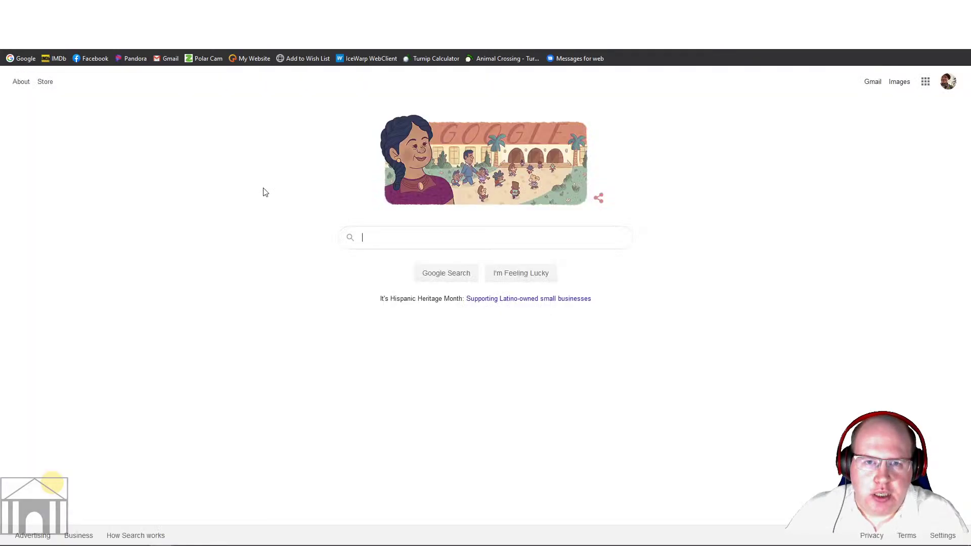
# - Begin a Google search with "yout", and open the class page's Google Doc practice document for Advanced Microsoft Word in a new window
pyautogui.write('yout')
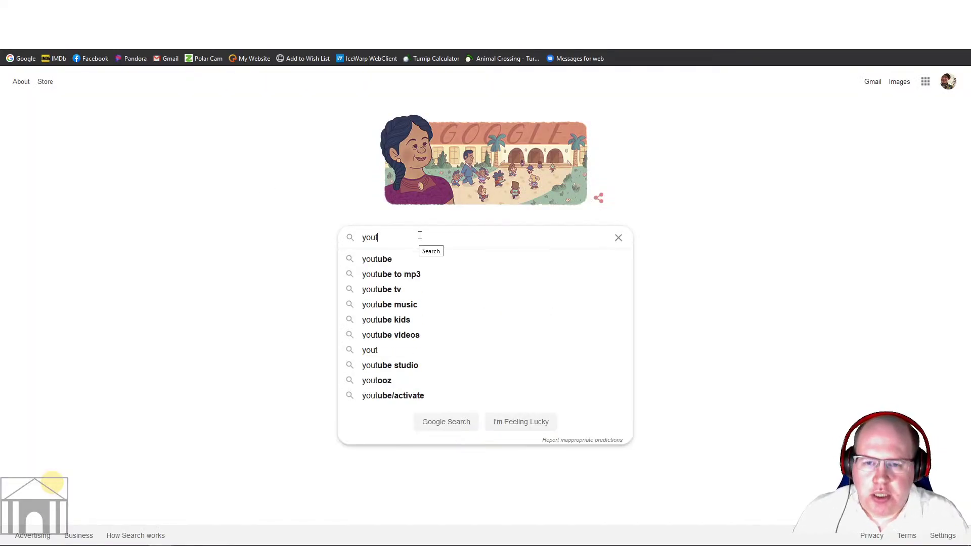
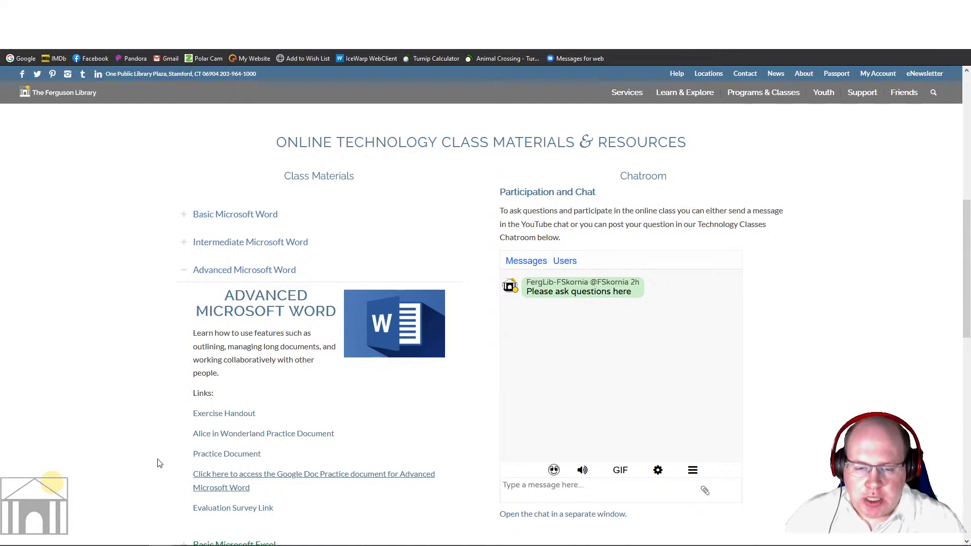
pyautogui.rightClick(229, 476)
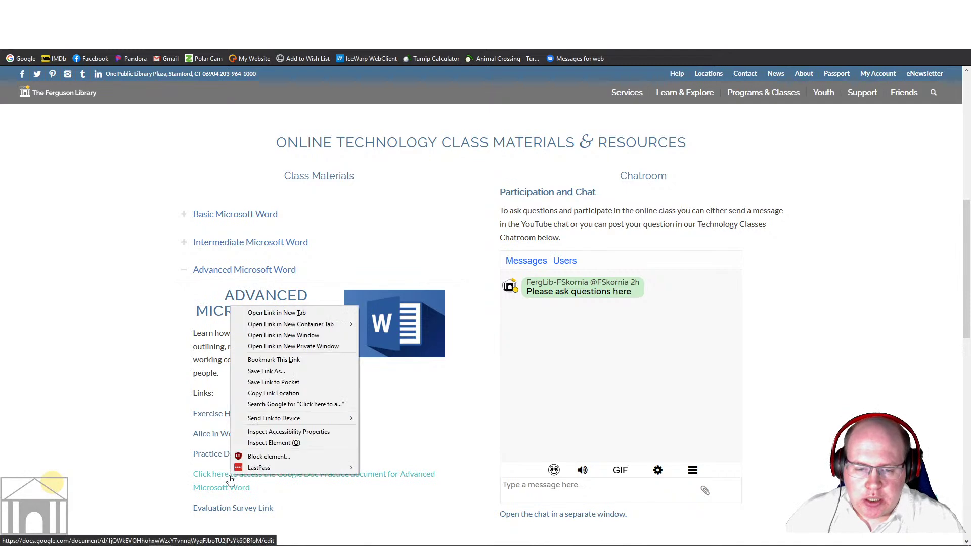
pyautogui.click(311, 335)
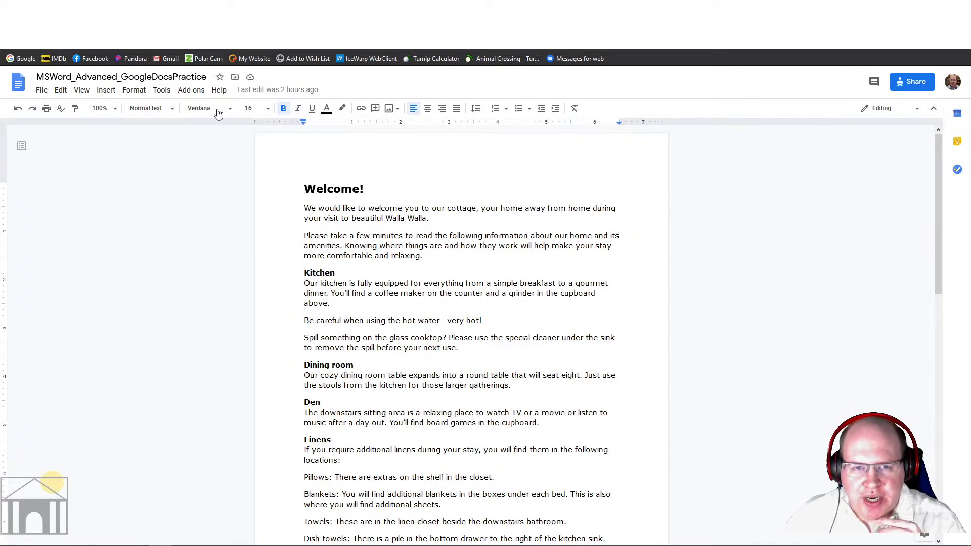
# - Review the paragraph styles, available fonts, and the formatting and view options in MSWord_Advanced_GoogleDocsPractice
pyautogui.click(164, 111)
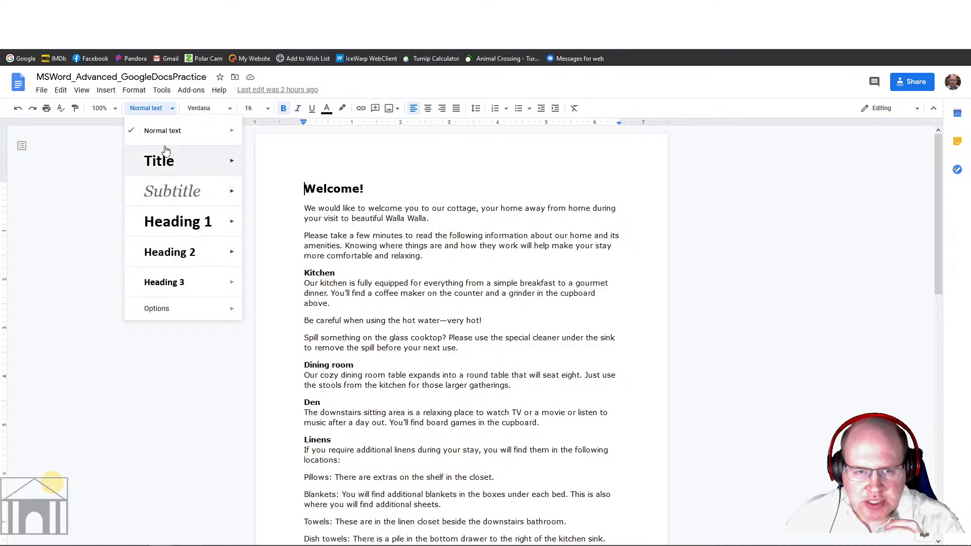
pyautogui.click(156, 174)
pyautogui.click(207, 109)
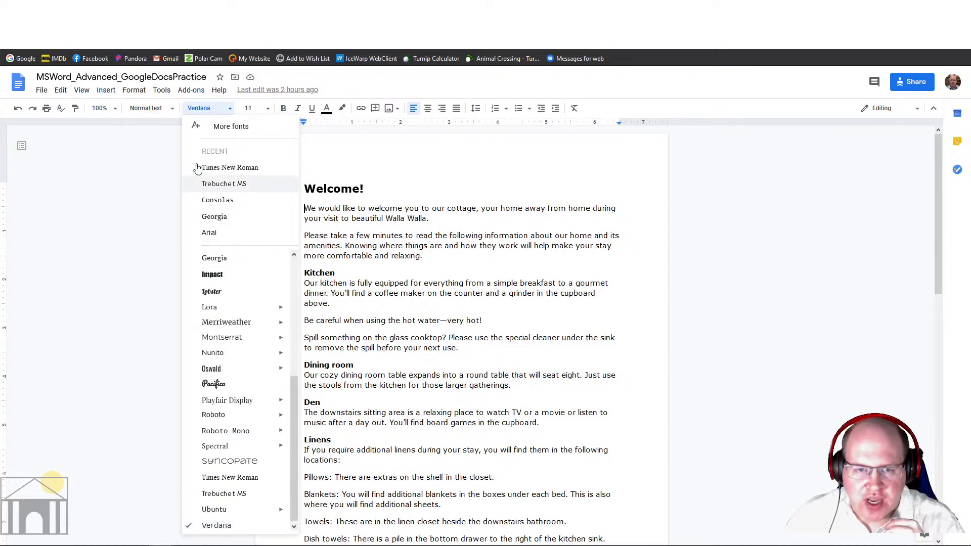
pyautogui.click(157, 218)
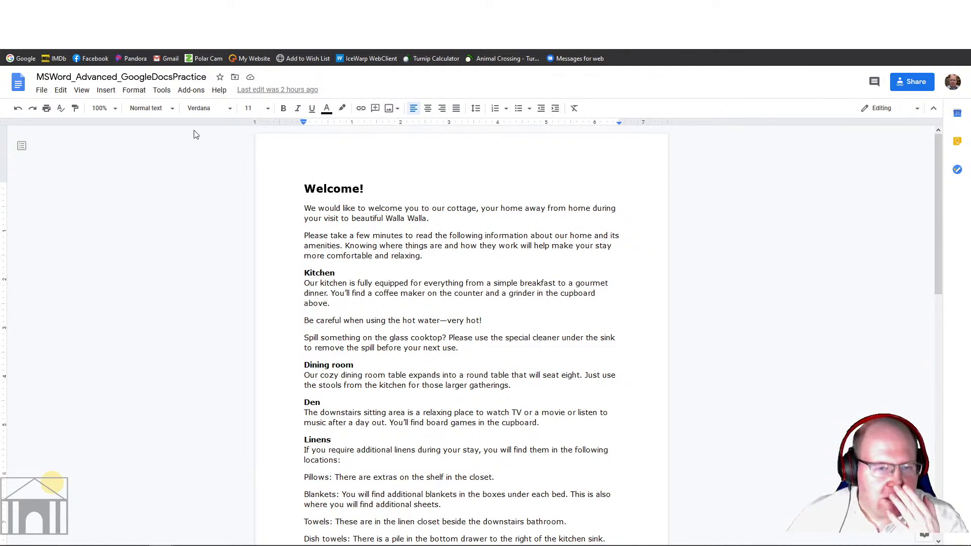
pyautogui.click(162, 92)
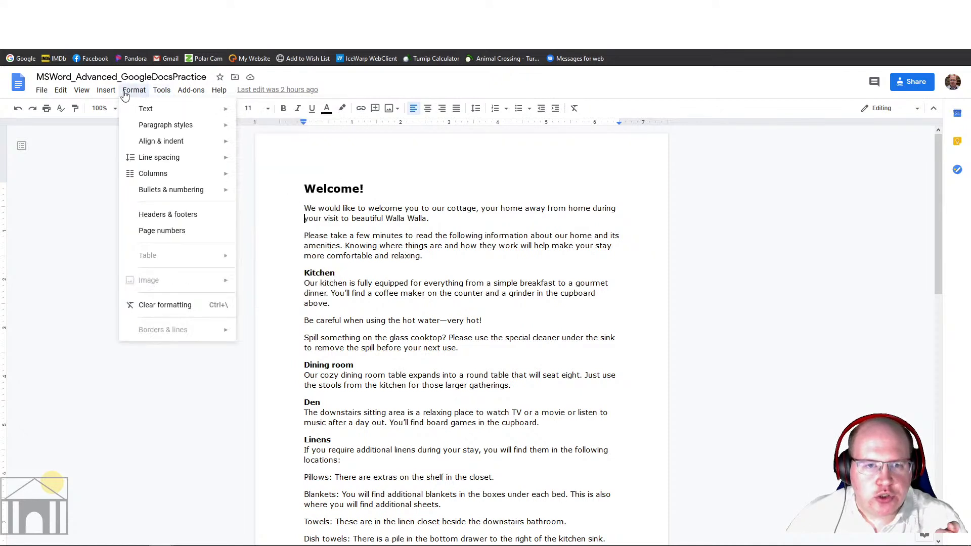
pyautogui.moveTo(76, 97)
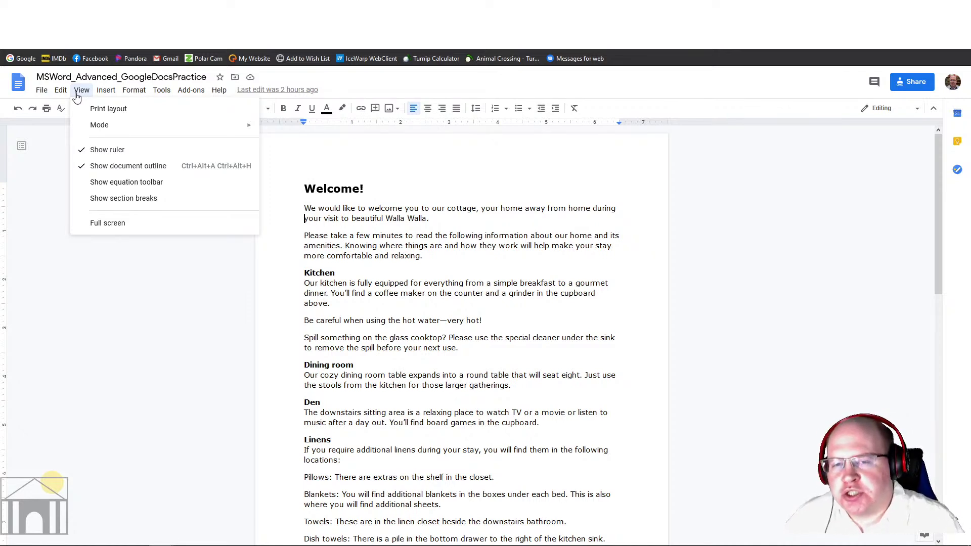
pyautogui.click(607, 245)
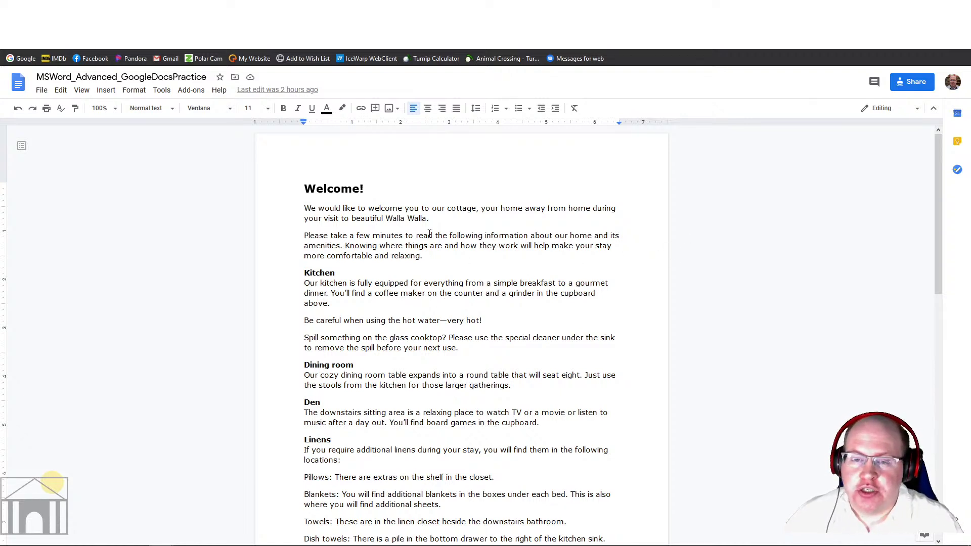
# - Add a new paragraph reading "This is the instructor typing this." below the opening sentence that ends with "beautiful Walla Walla."
pyautogui.click(446, 221)
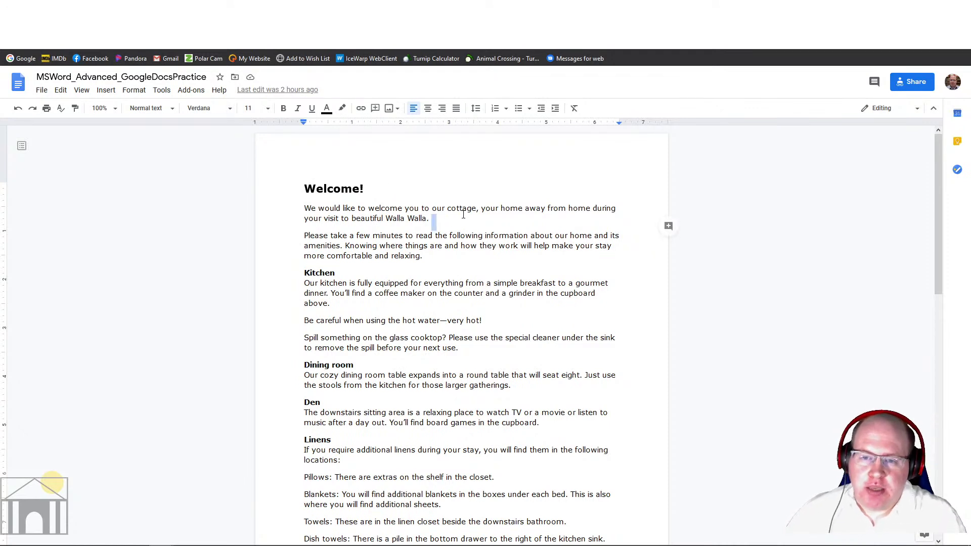
pyautogui.press('Return')
pyautogui.write('Th')
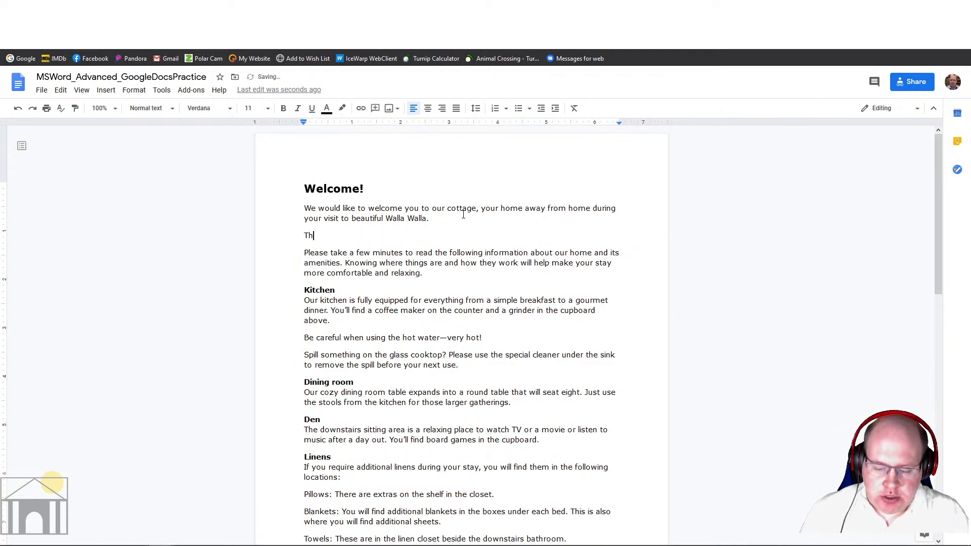
pyautogui.write('is is the i')
pyautogui.write('nstruct')
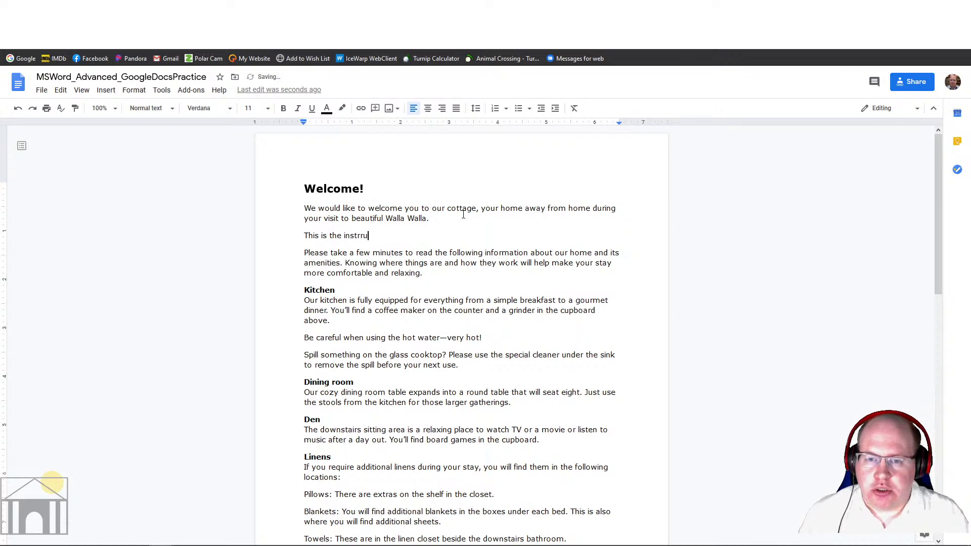
pyautogui.press('BackSpace')
pyautogui.press('BackSpace')
pyautogui.press('BackSpace')
pyautogui.press('BackSpace')
pyautogui.write('rt')
pyautogui.press('BackSpace')
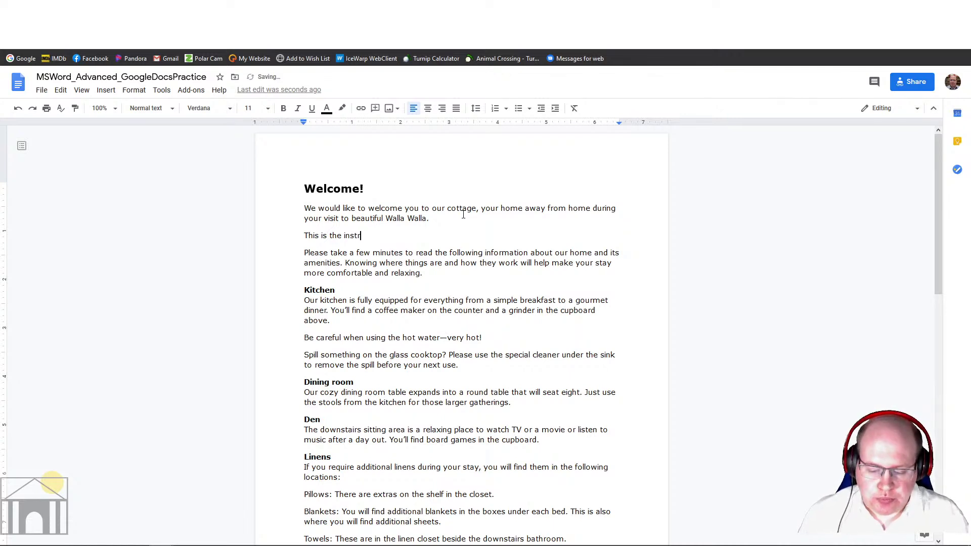
pyautogui.write('uctor t')
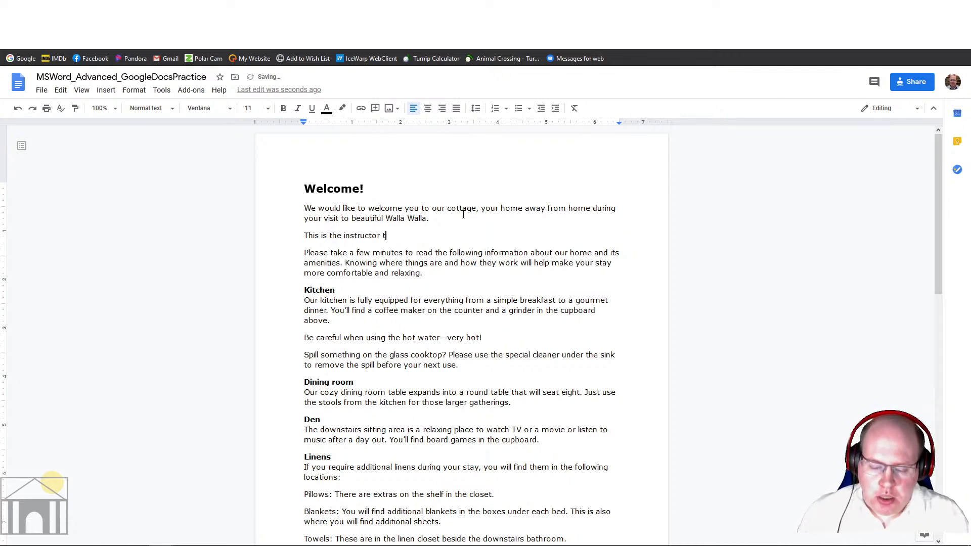
pyautogui.write('yping this.')
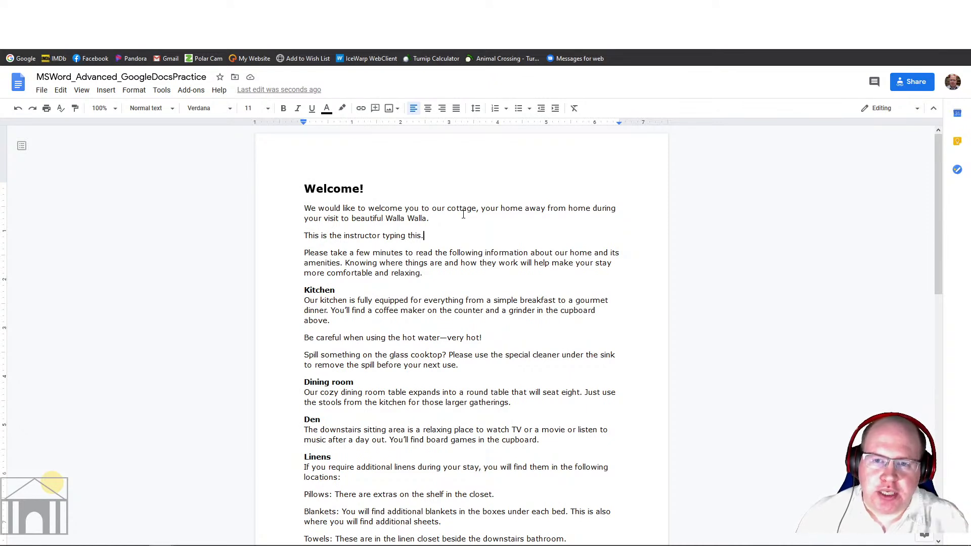
# - Review the Editing, Suggesting and Viewing modes for the document, and keep it in Editing mode
pyautogui.click(346, 183)
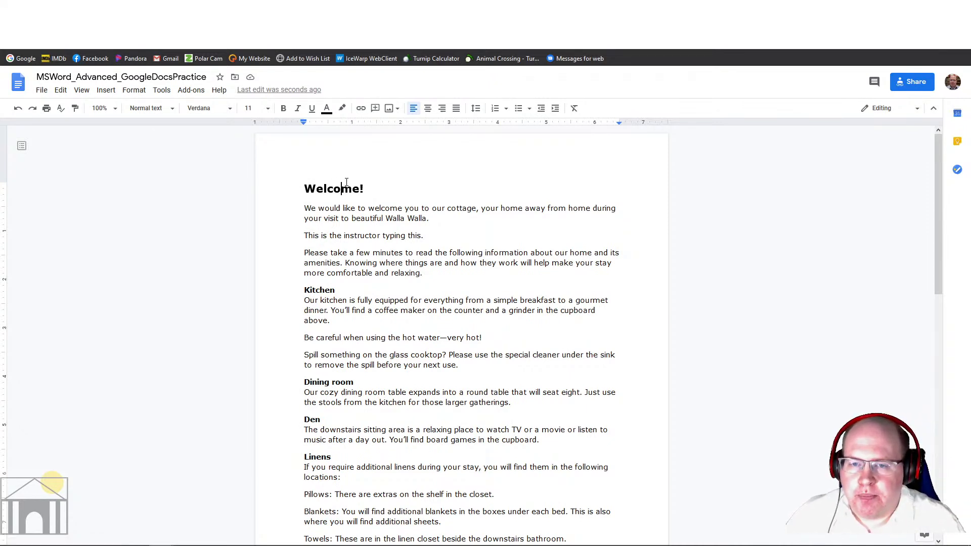
pyautogui.click(917, 109)
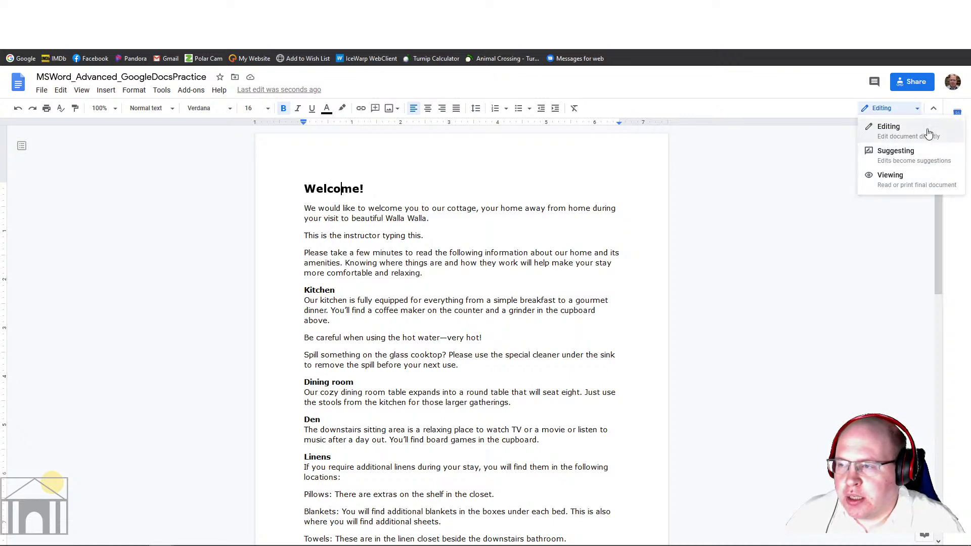
pyautogui.click(925, 128)
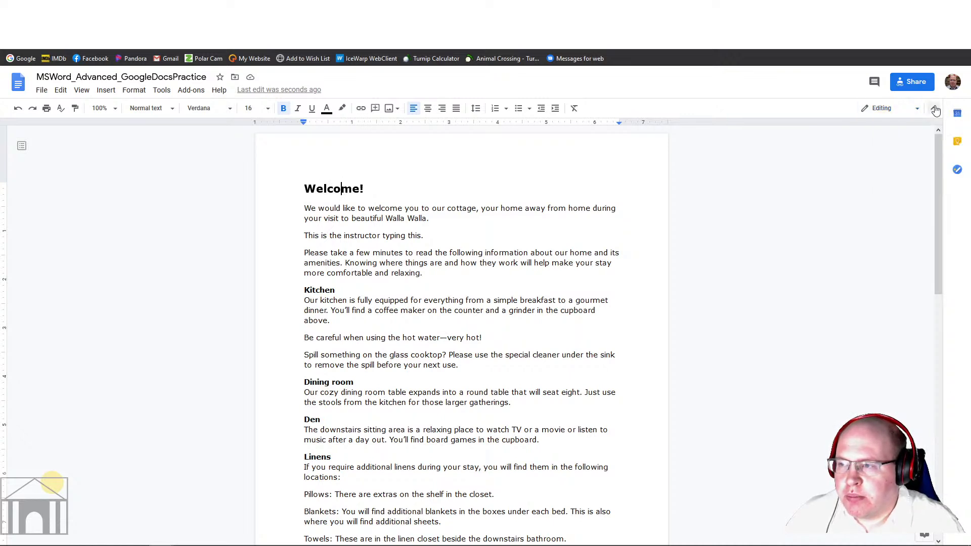
# - Post the comment "Hey Are you changing this?" on the word "Welcome" in the heading
pyautogui.rightClick(327, 189)
pyautogui.click(374, 332)
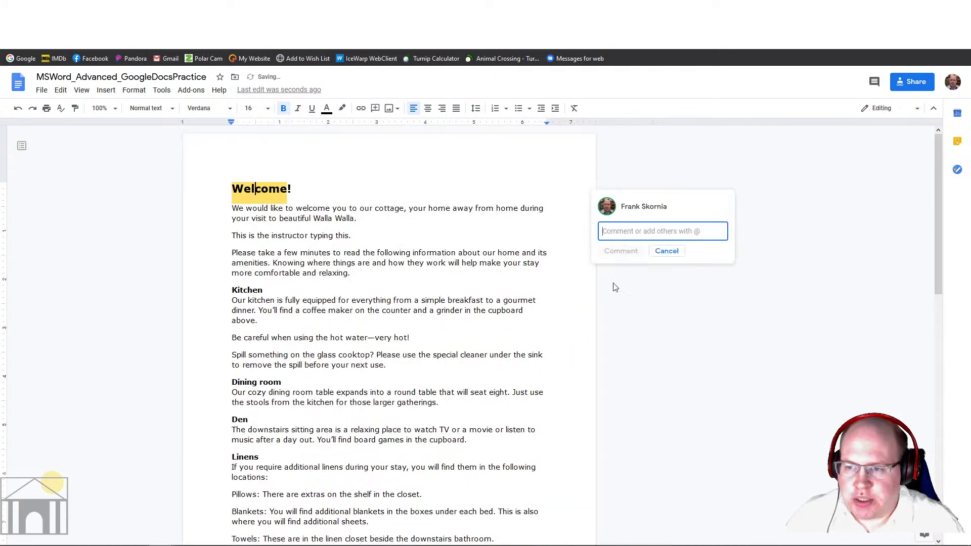
pyautogui.write('Hey')
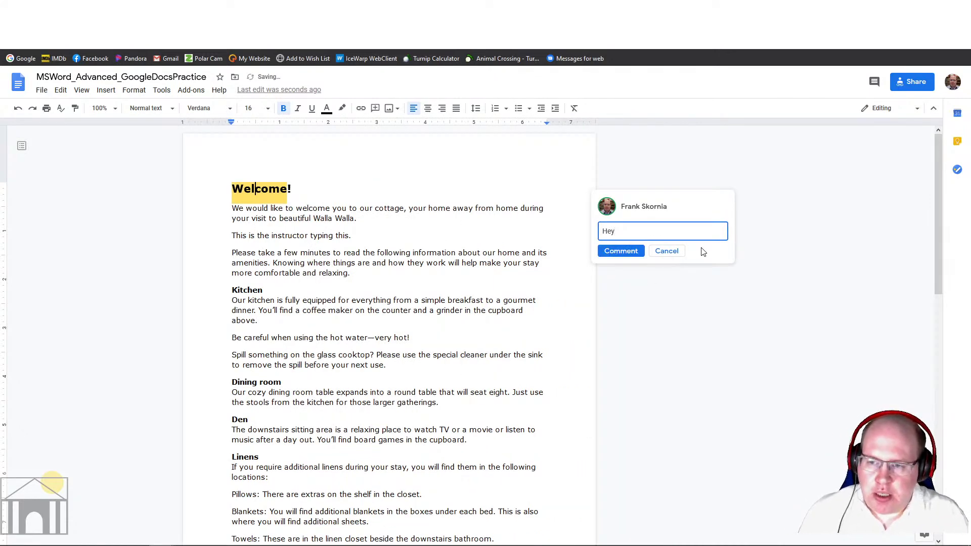
pyautogui.write(' Are you cha')
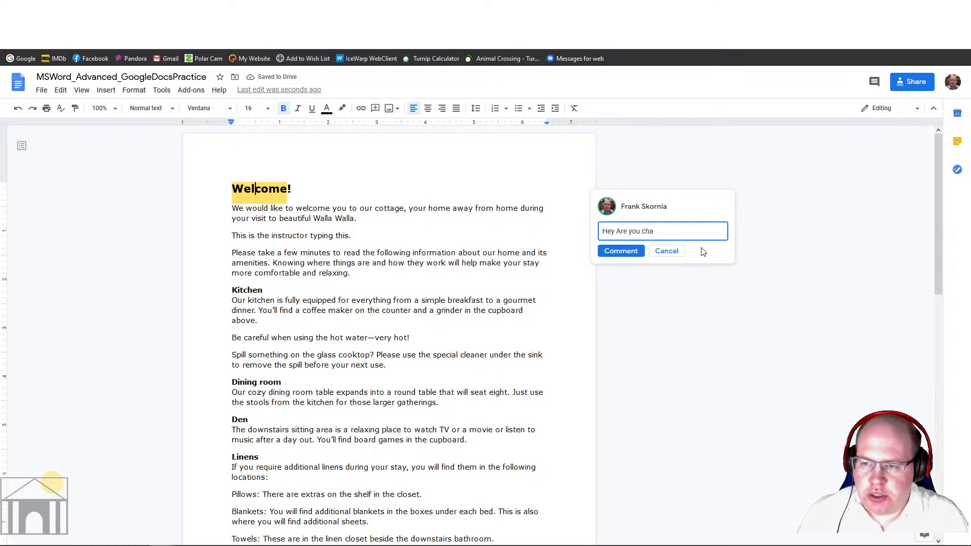
pyautogui.write('nging this?')
pyautogui.press('Return')
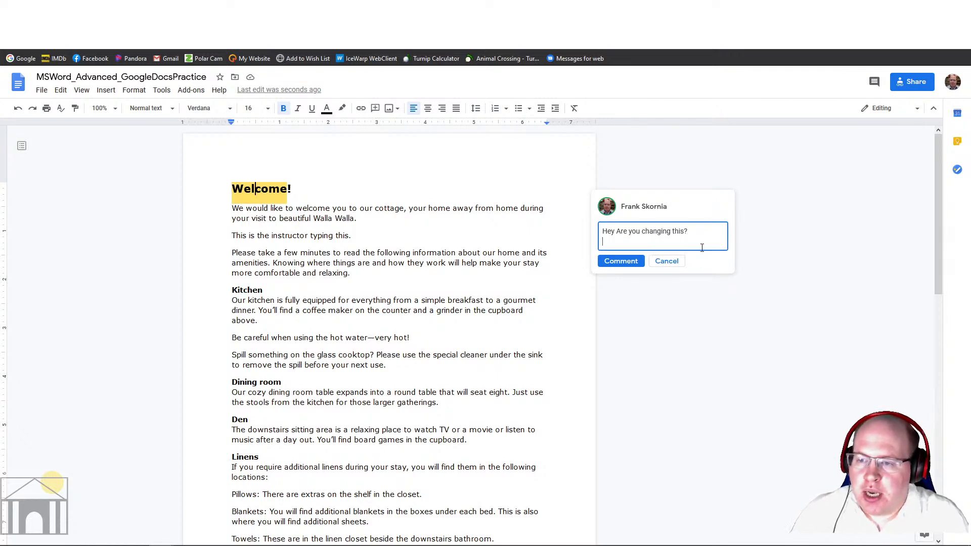
pyautogui.click(614, 263)
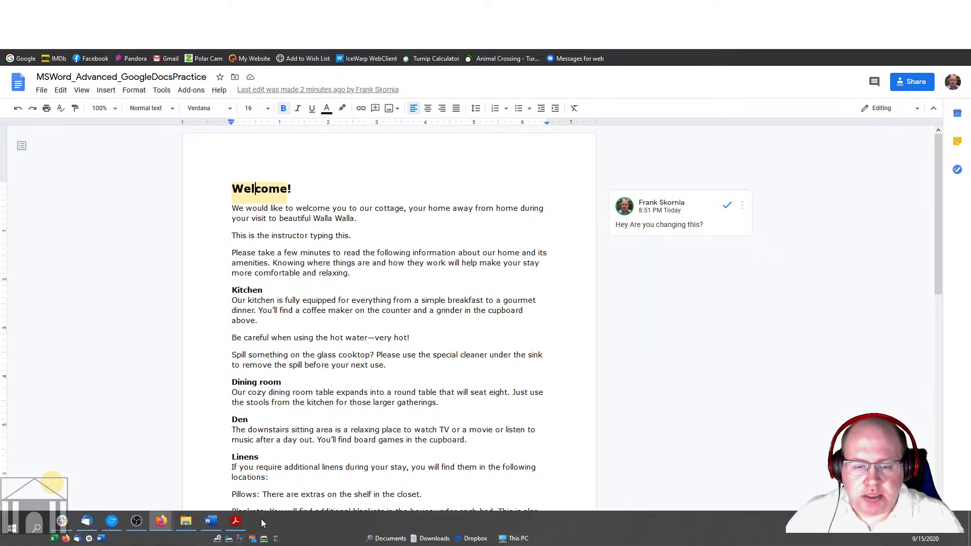
# - Switch to the Microsoft-Word_Exercises_rev2020-09-08.pdf handout in Acrobat Reader
pyautogui.click(238, 522)
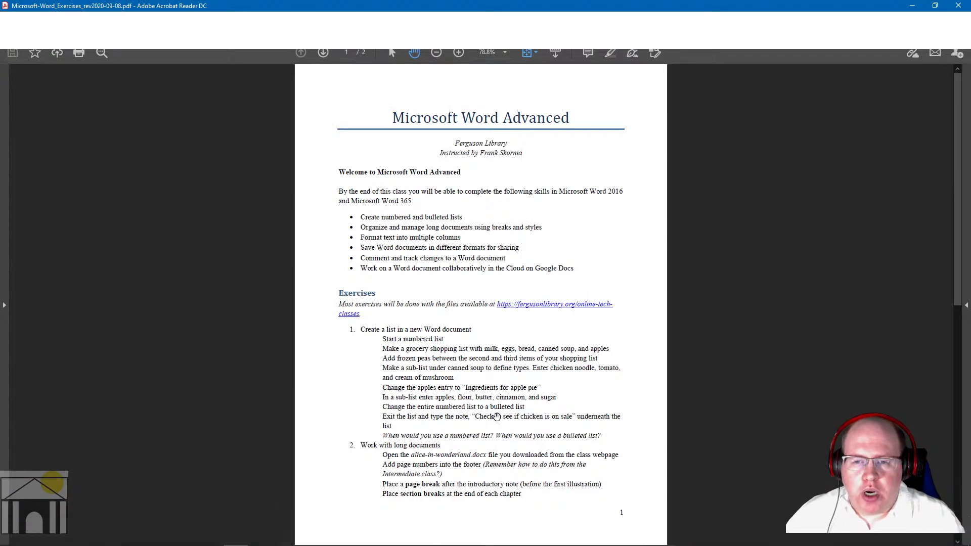